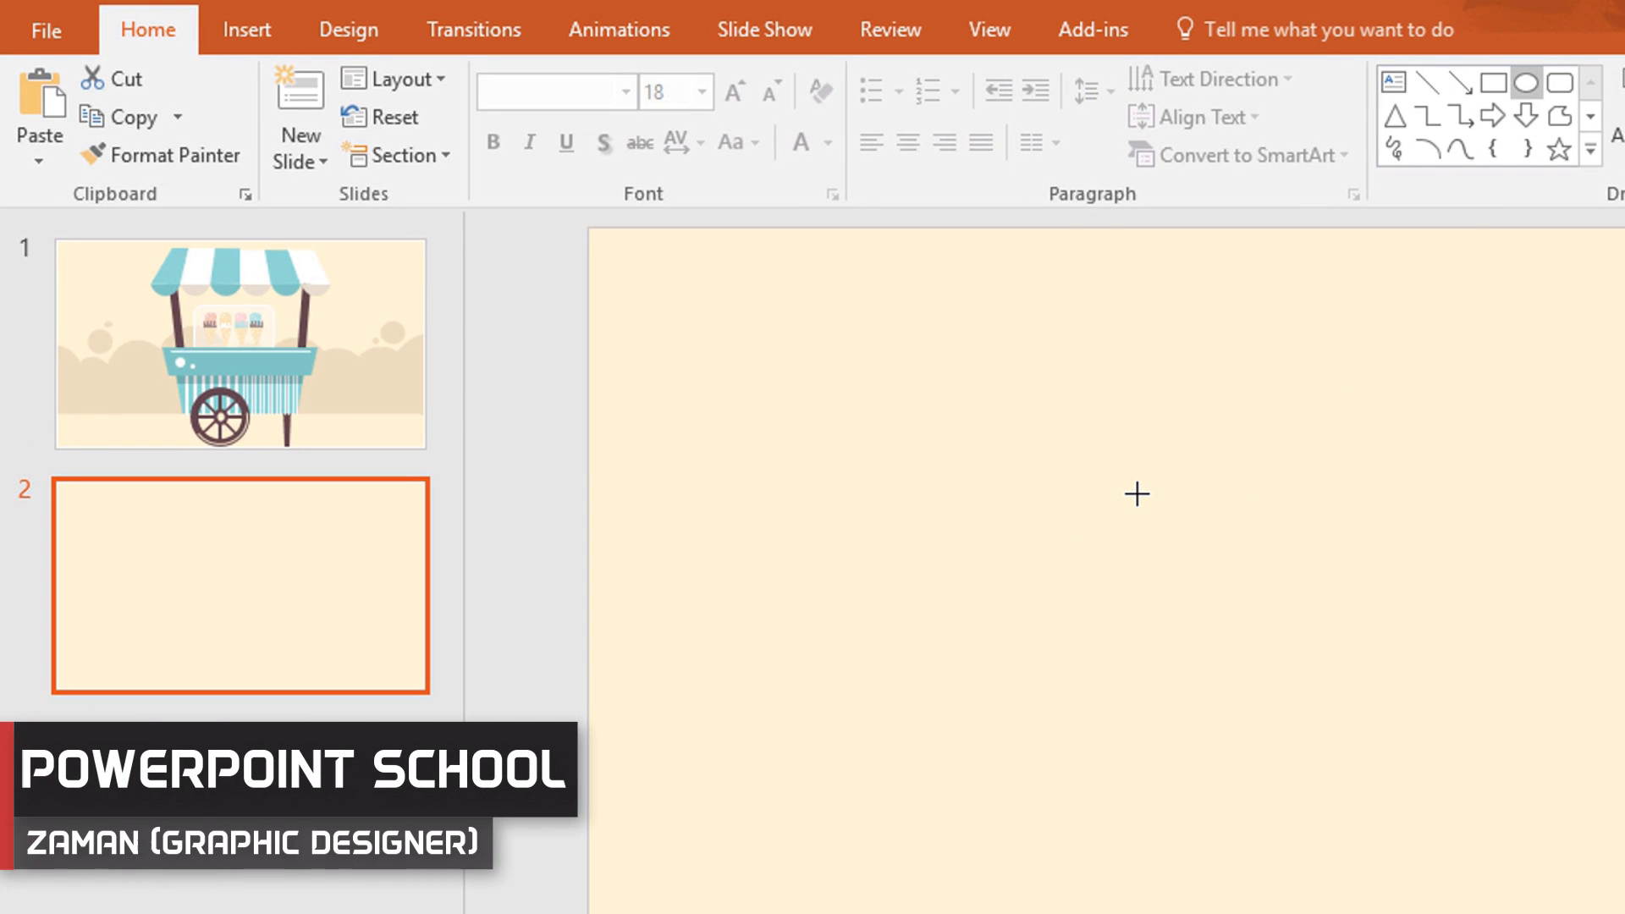
# Step: Make a semicircle by subtracting a rectangle from the top half of a circle
pyautogui.moveTo(1107, 479); pyautogui.dragTo(1177, 550)
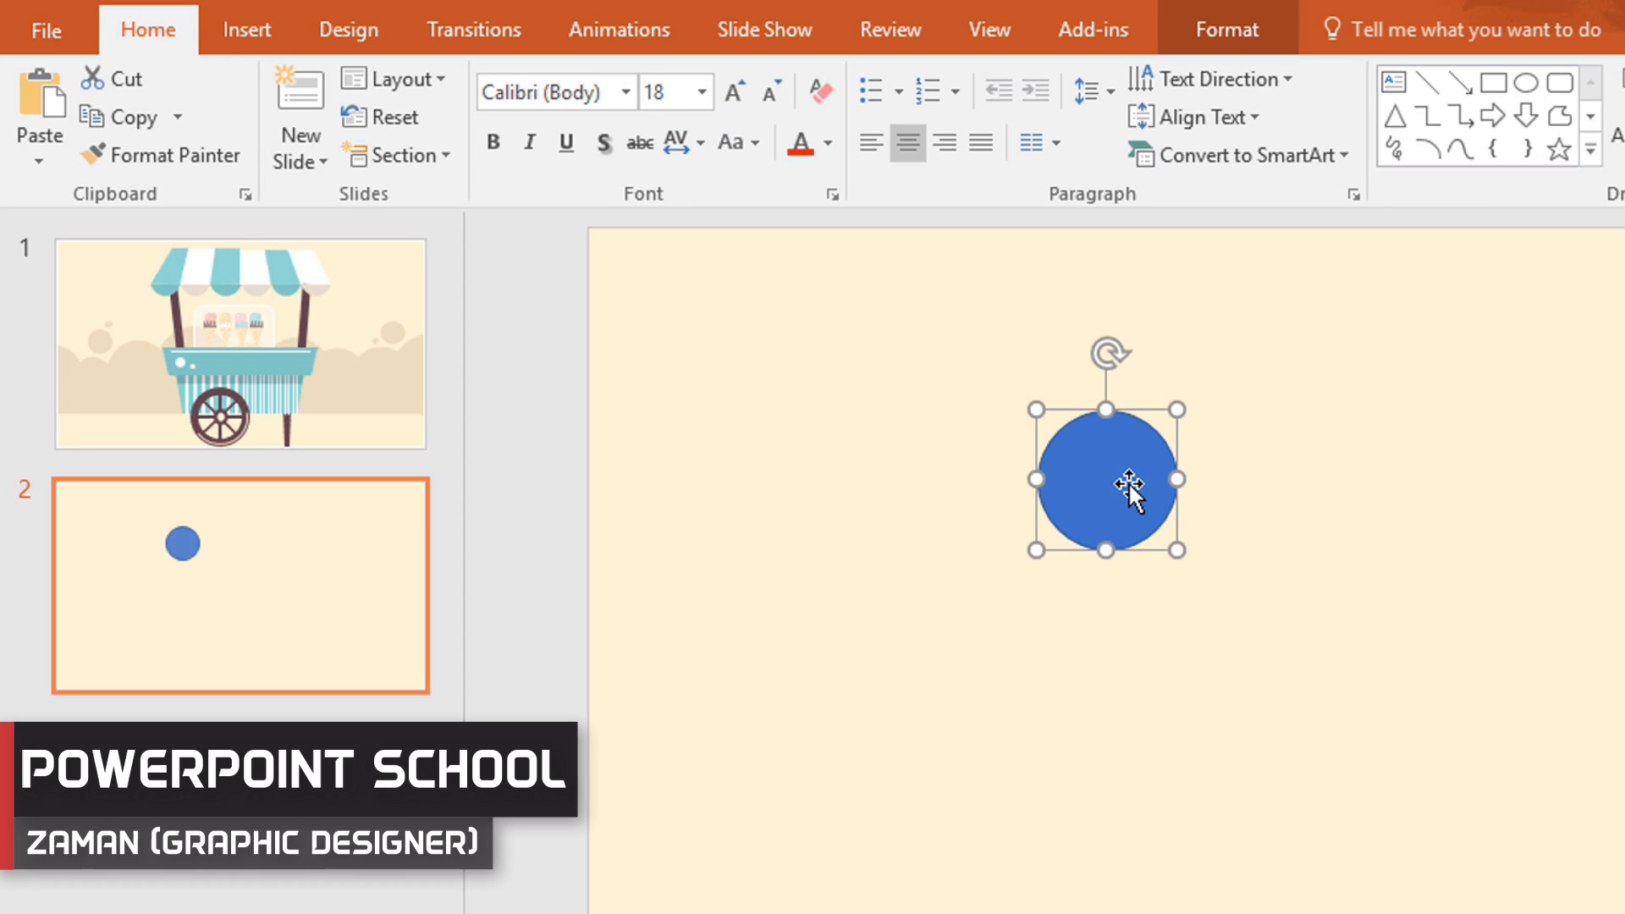
pyautogui.click(1494, 82)
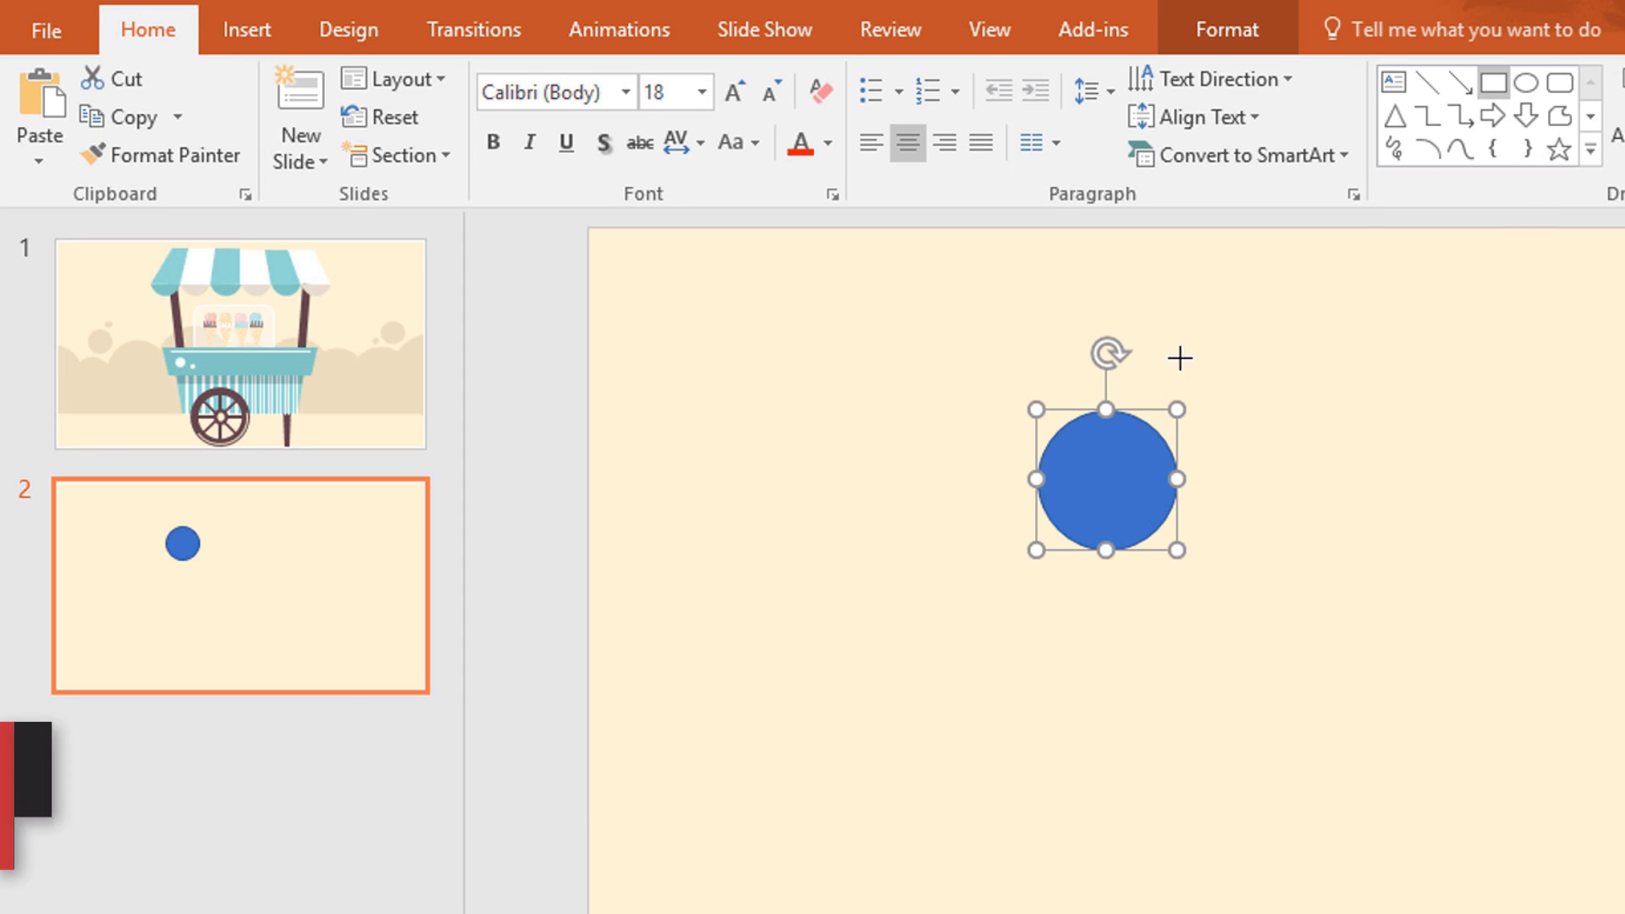
pyautogui.moveTo(926, 388)
pyautogui.mouseDown()
pyautogui.moveTo(1092, 480)
pyautogui.moveTo(1290, 498)
pyautogui.mouseUp()
pyautogui.keyDown('shift'); pyautogui.click(1228, 454); pyautogui.keyUp('shift')
pyautogui.click(1228, 30)
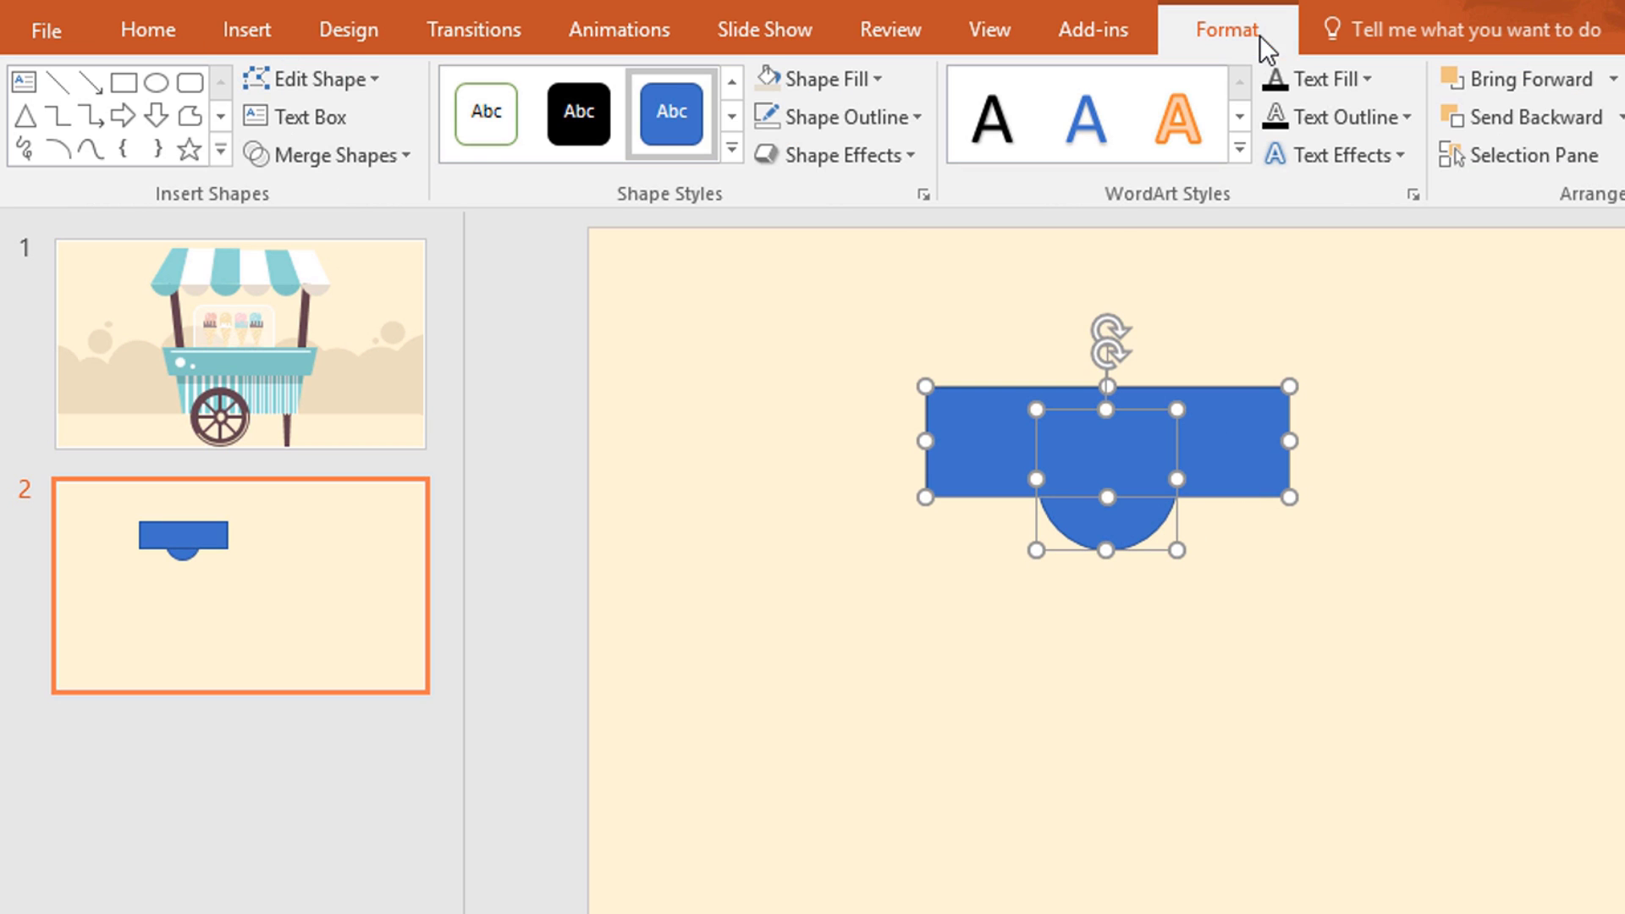
pyautogui.click(386, 156)
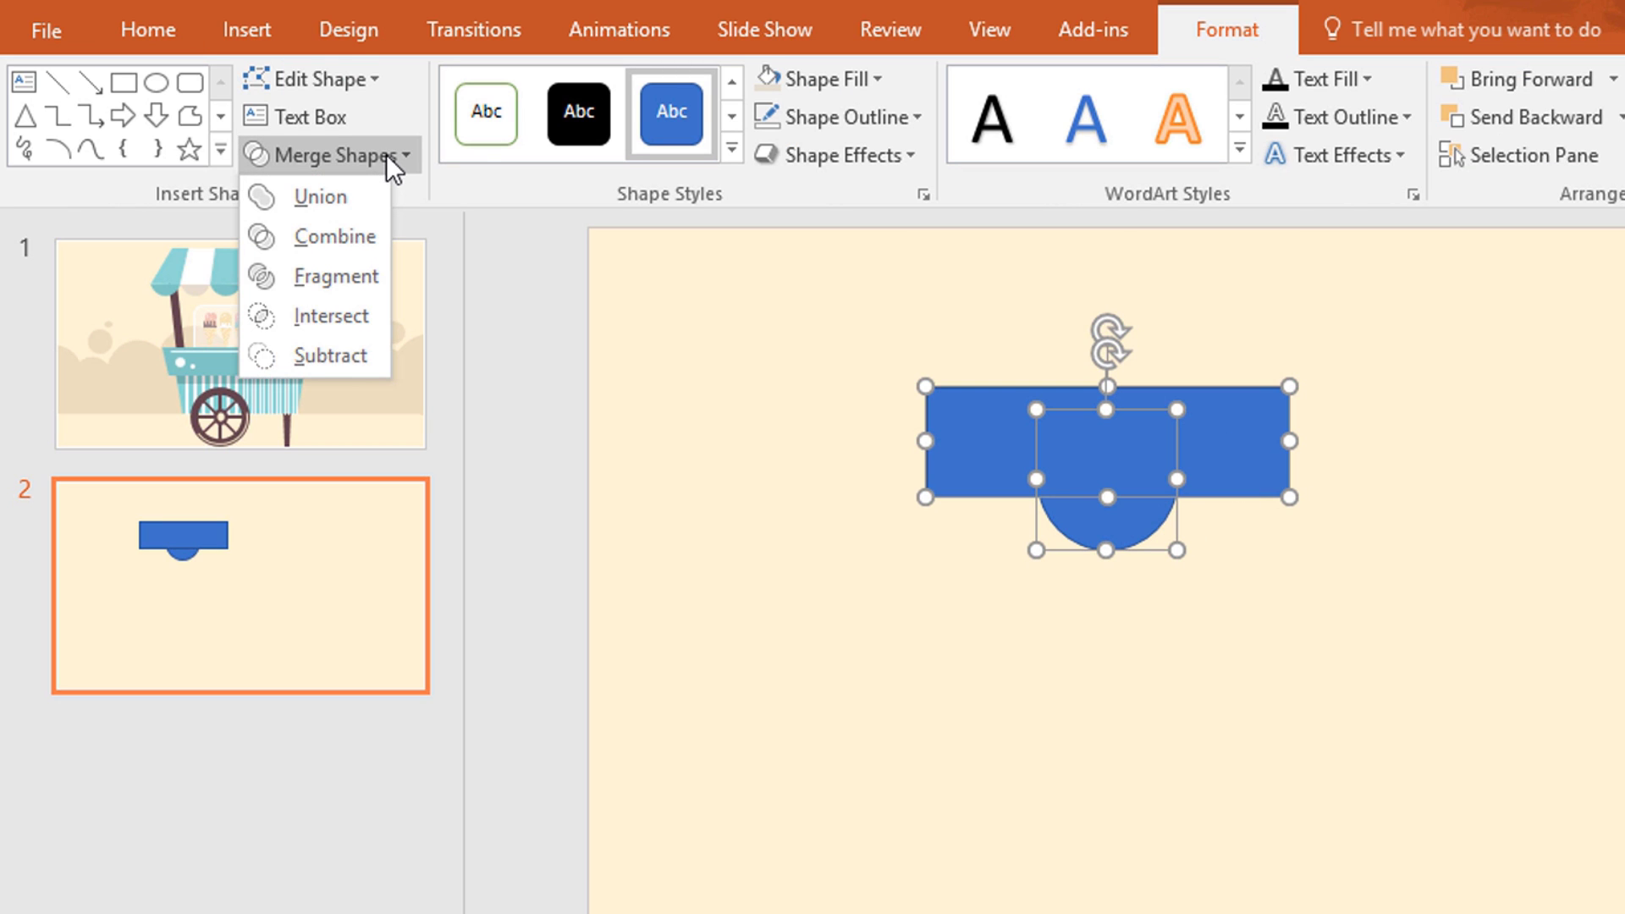
pyautogui.click(365, 361)
# Step: Fill the semicircle teal, remove its outline, and duplicate it
pyautogui.click(877, 78)
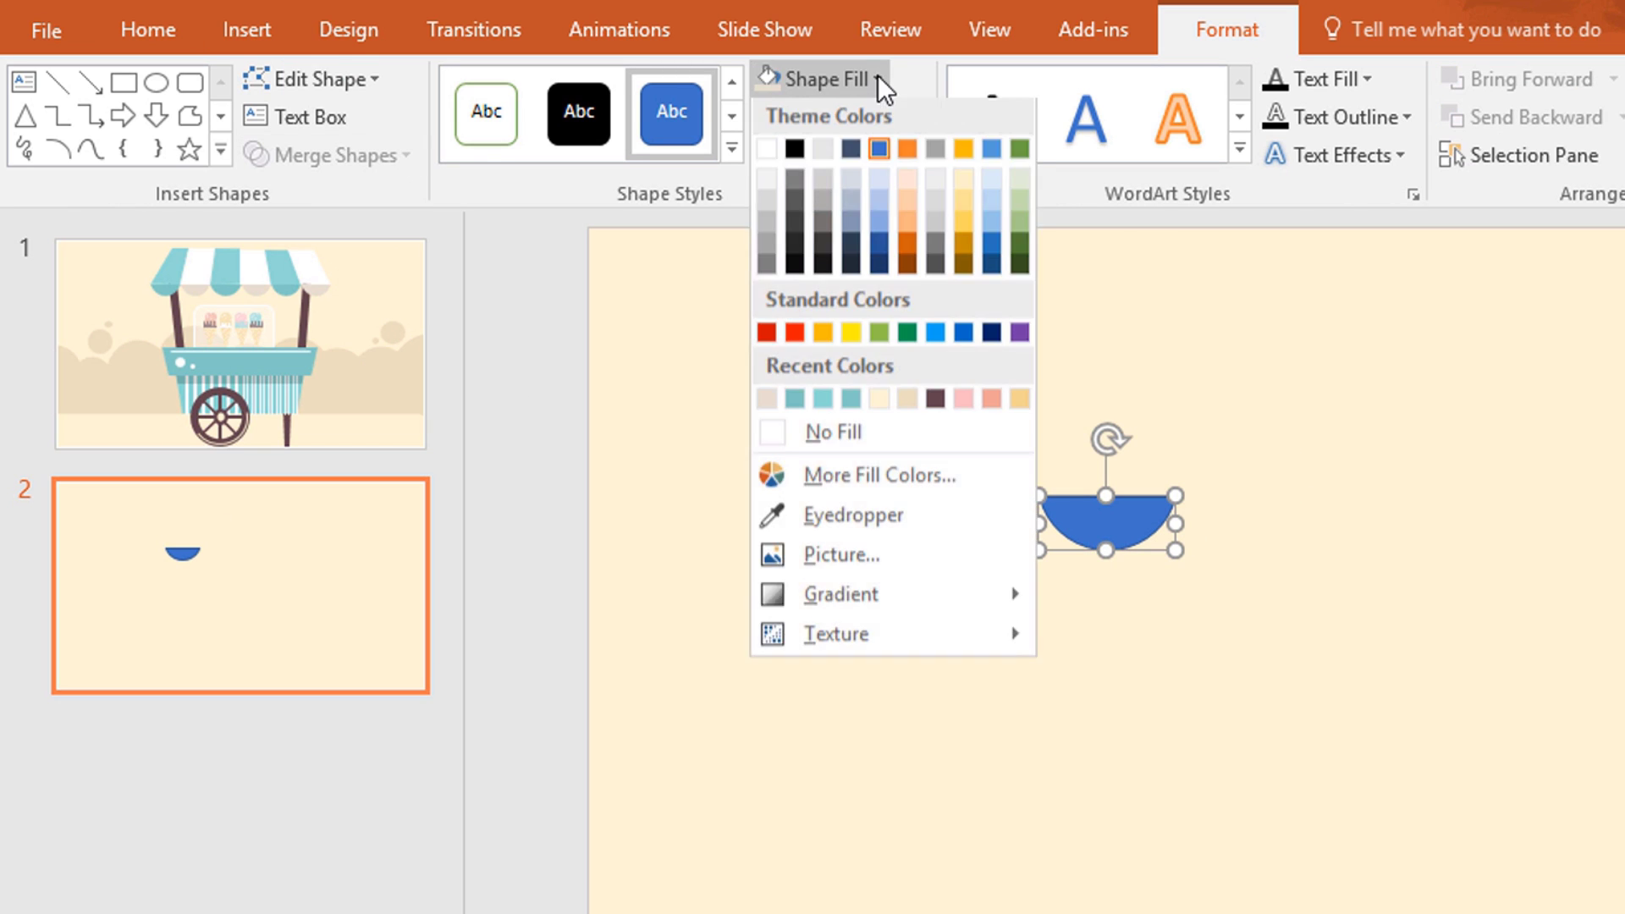
pyautogui.click(845, 399)
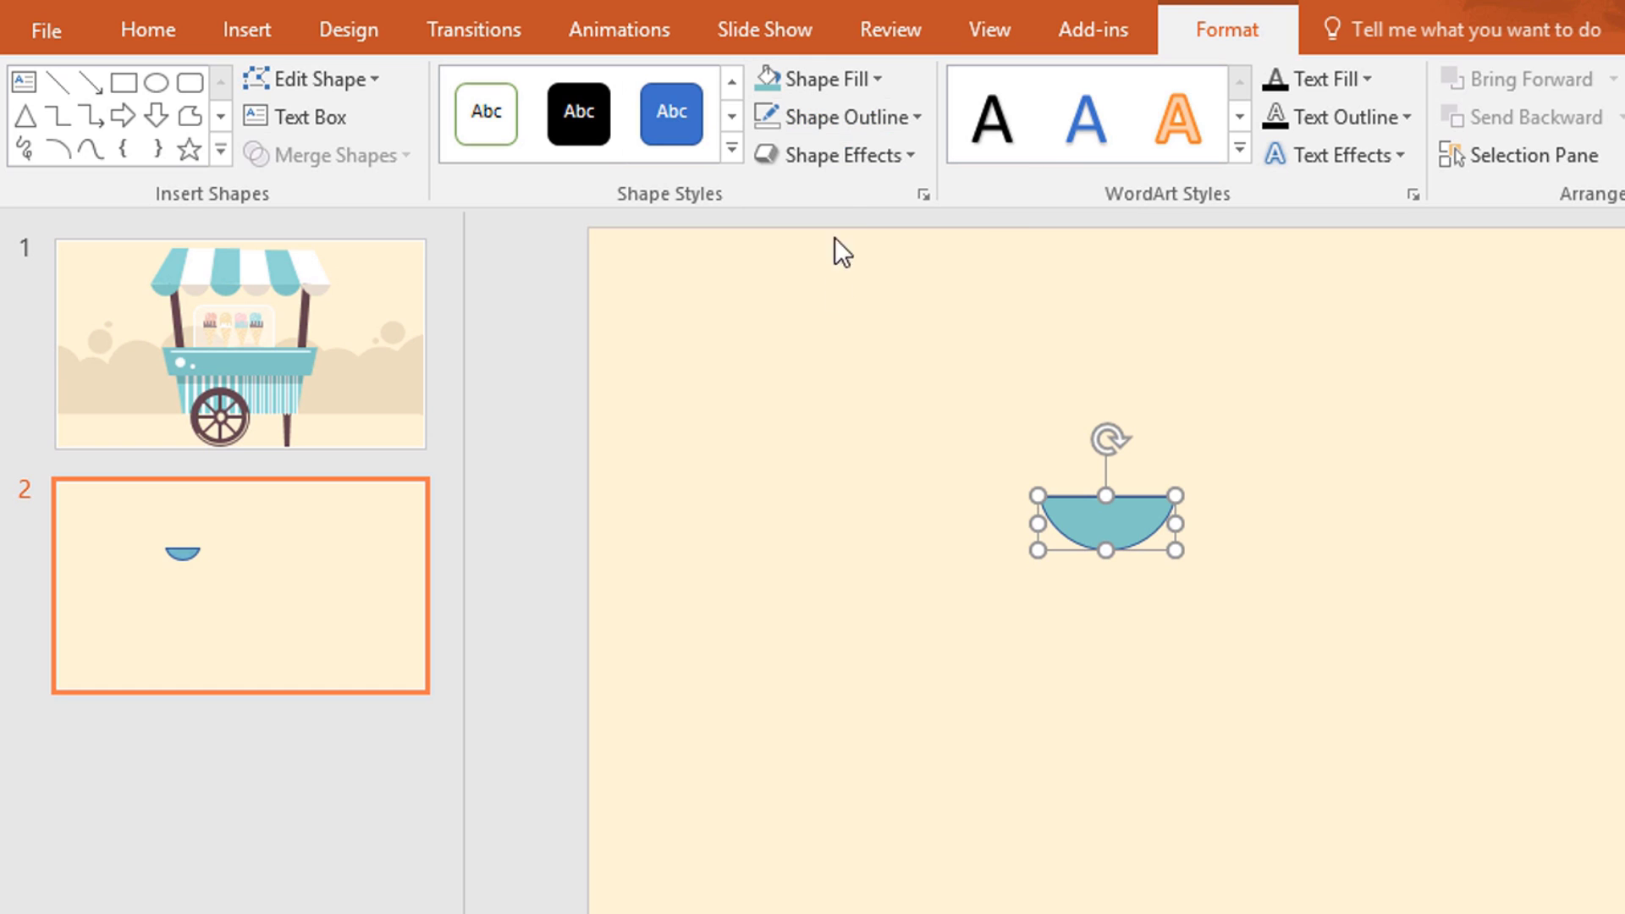
pyautogui.click(894, 124)
pyautogui.click(887, 476)
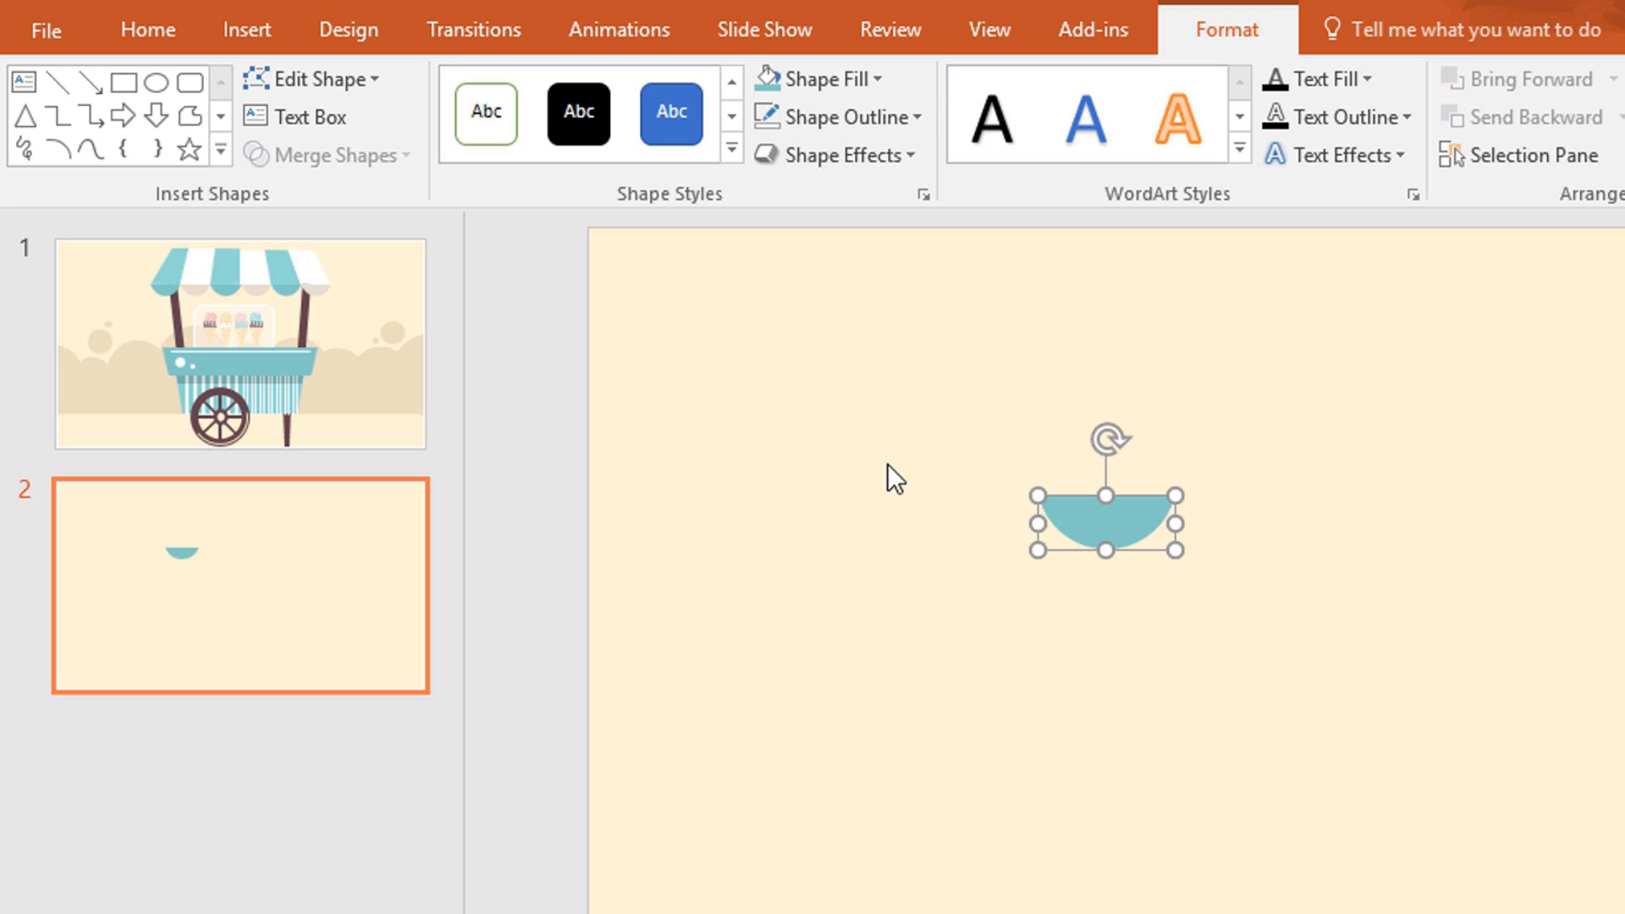
pyautogui.hotkey('ctrl', 'd')
# Step: Place the copy beside the original and duplicate until the row holds six semicircles
pyautogui.moveTo(967, 543); pyautogui.dragTo(1053, 528)
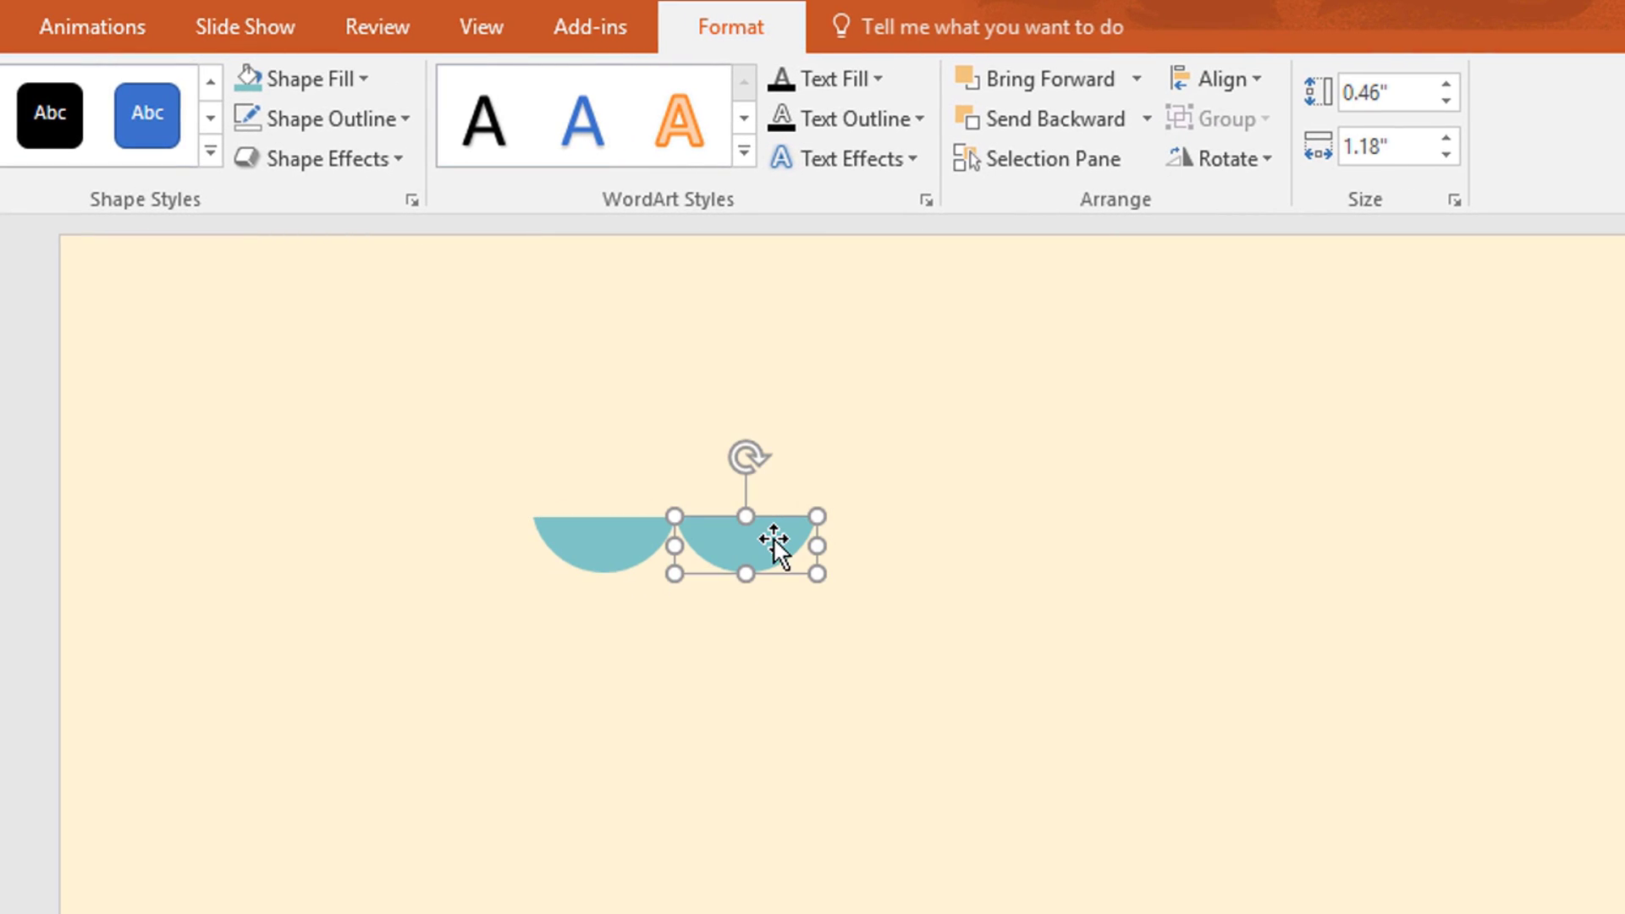
pyautogui.hotkey('ctrl', 'd')
pyautogui.hotkey('ctrl', 'd')
pyautogui.hotkey('ctrl', 'd')
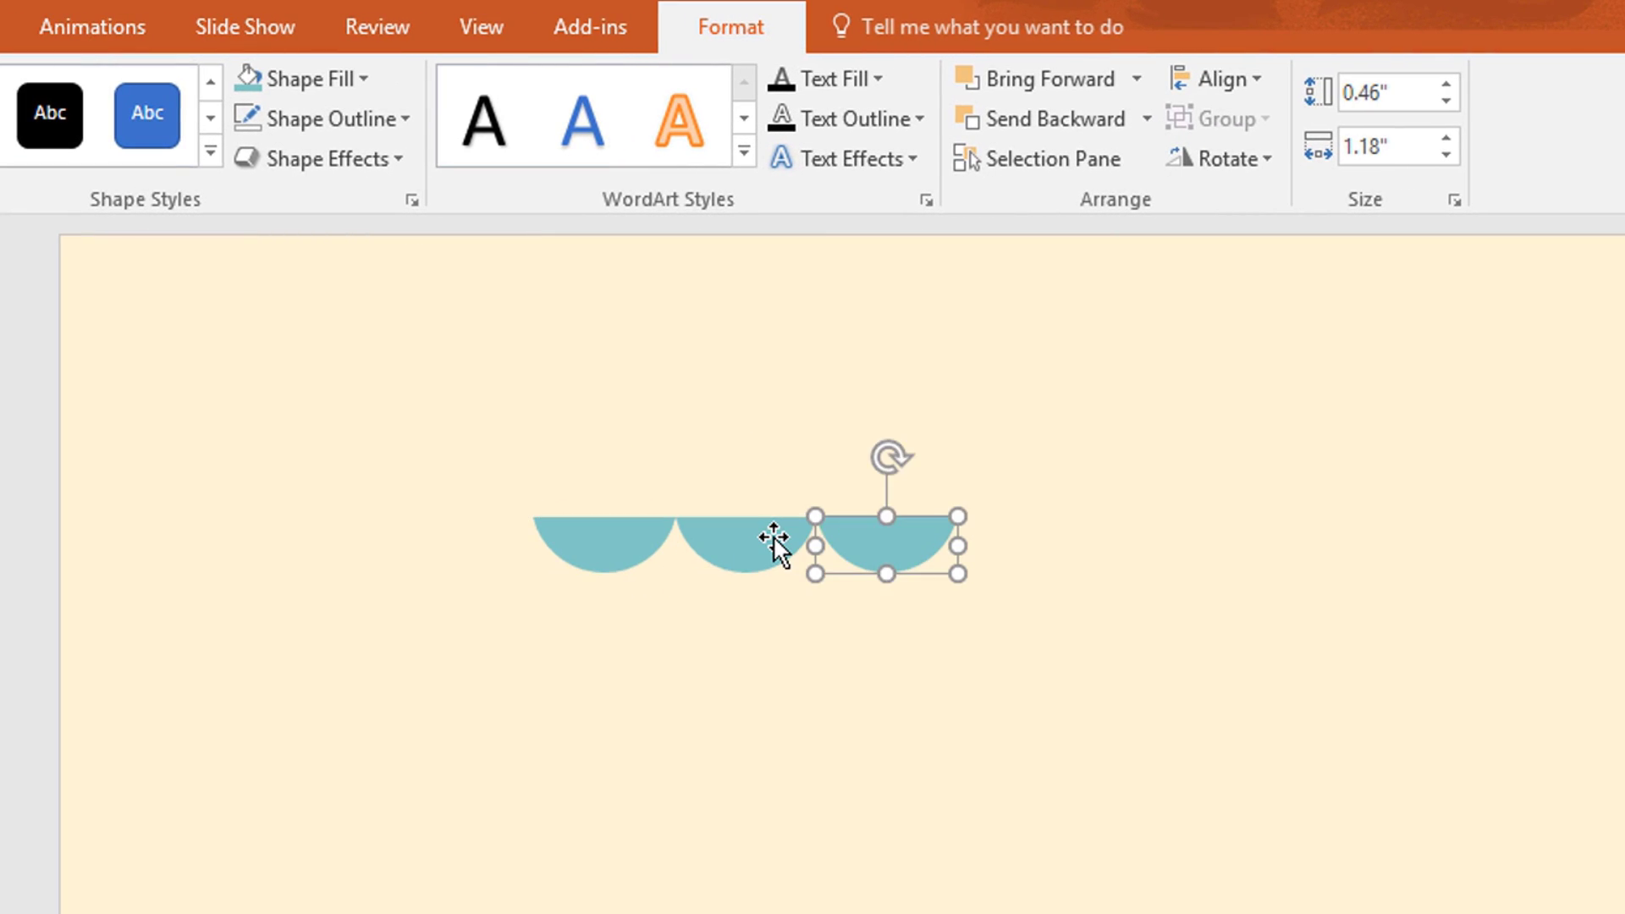
pyautogui.hotkey('ctrl', 'd')
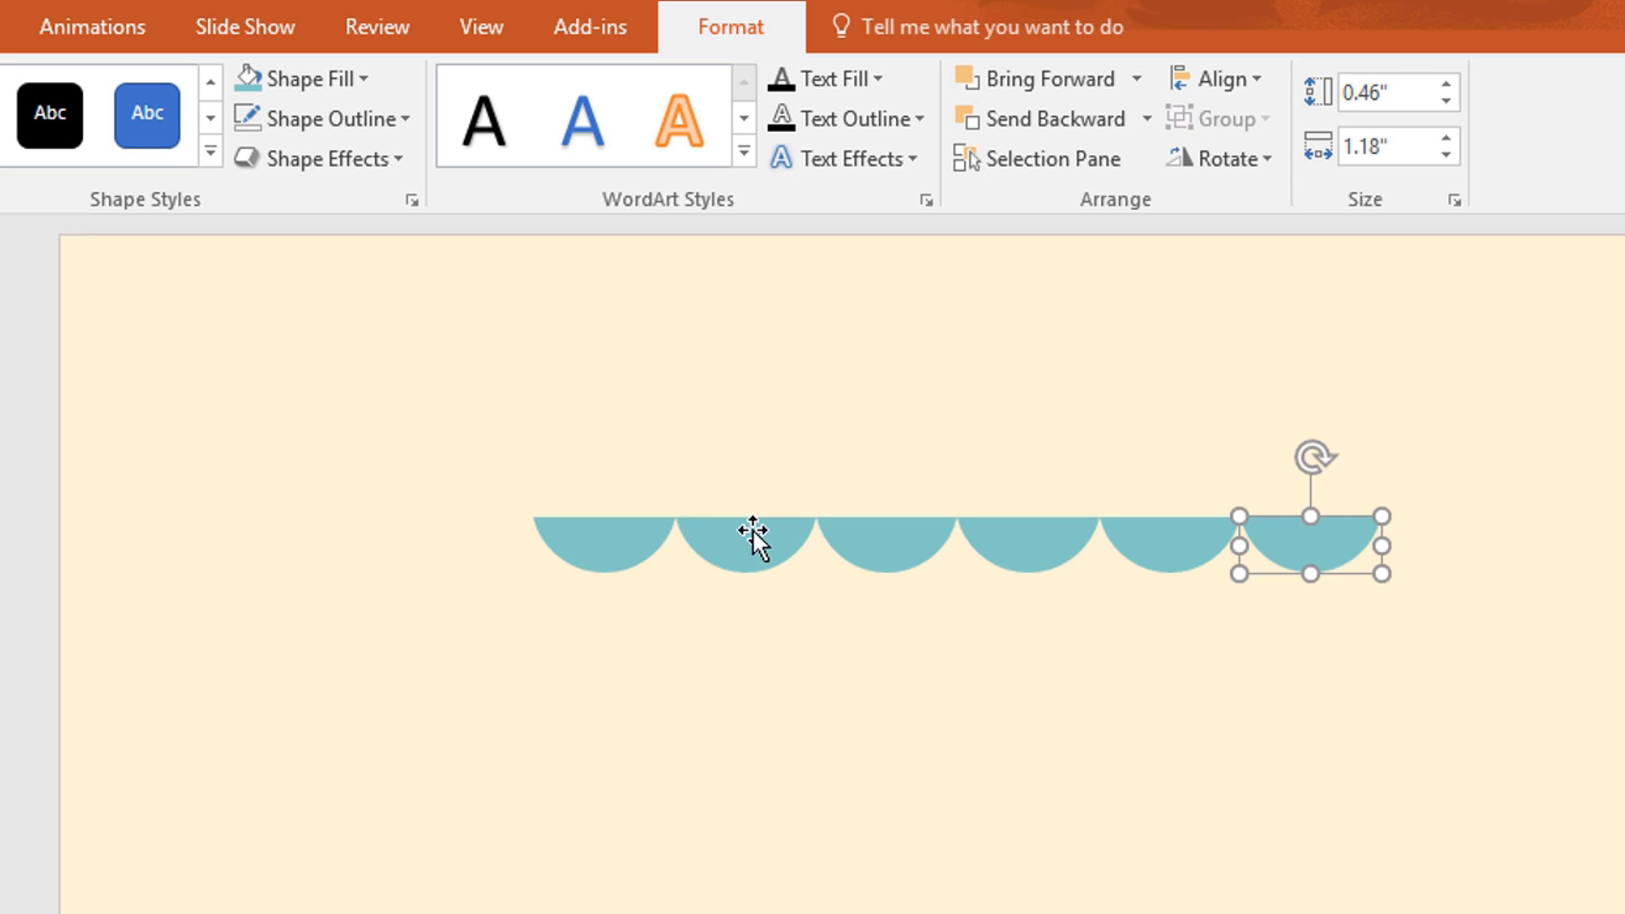
# Step: Fill the second, fourth and sixth semicircles beige
pyautogui.click(754, 537)
pyautogui.click(364, 79)
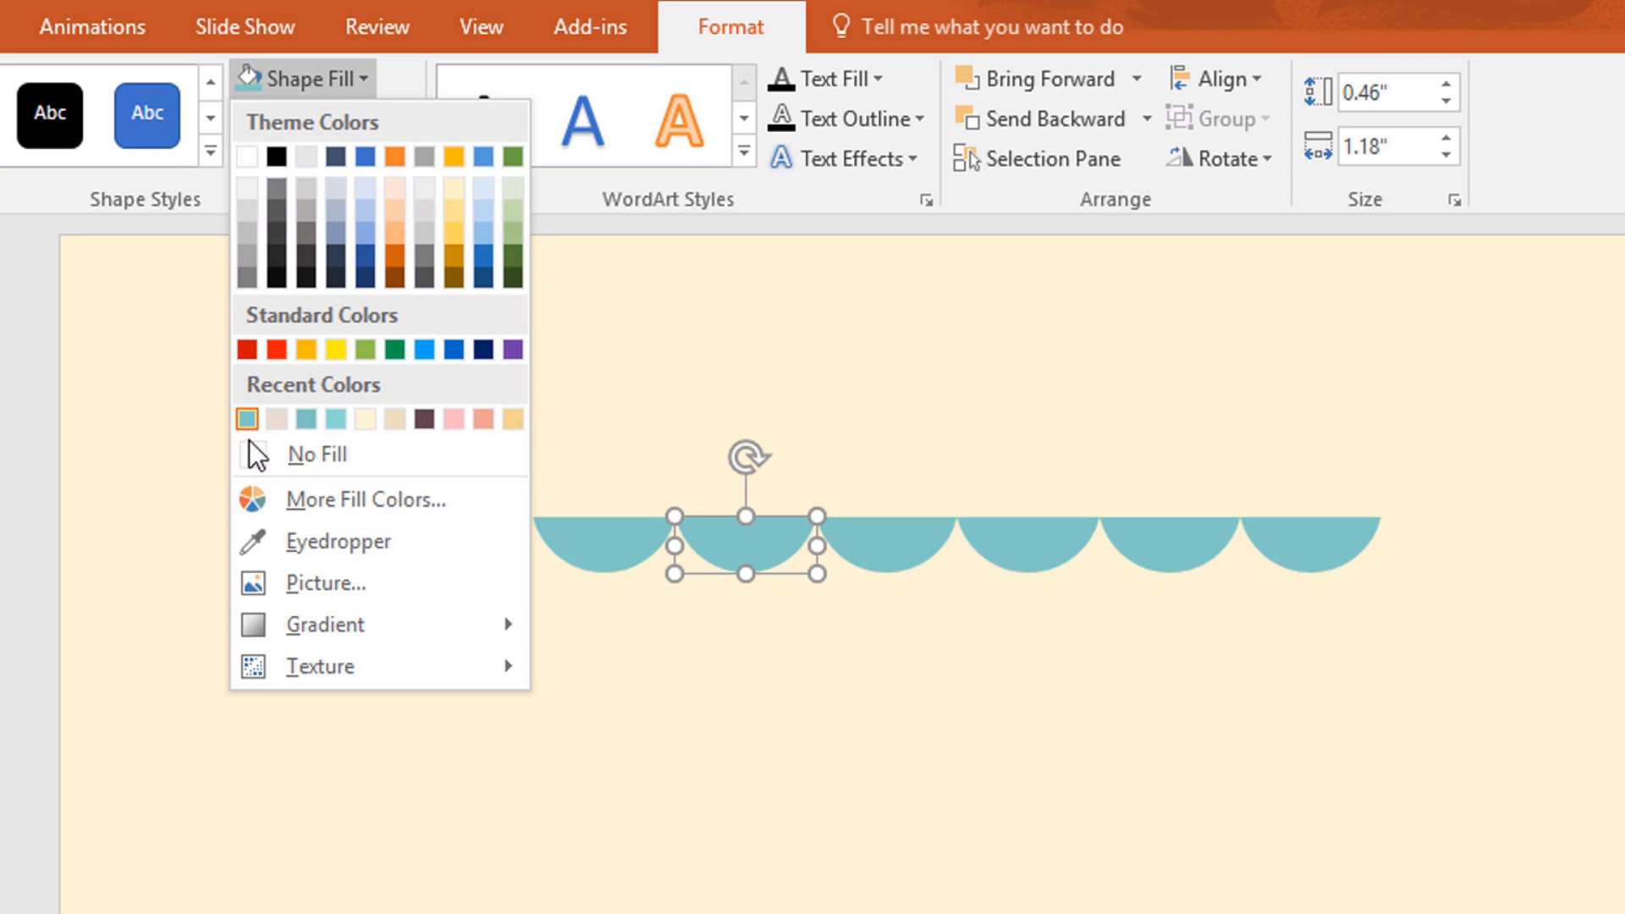
pyautogui.click(276, 418)
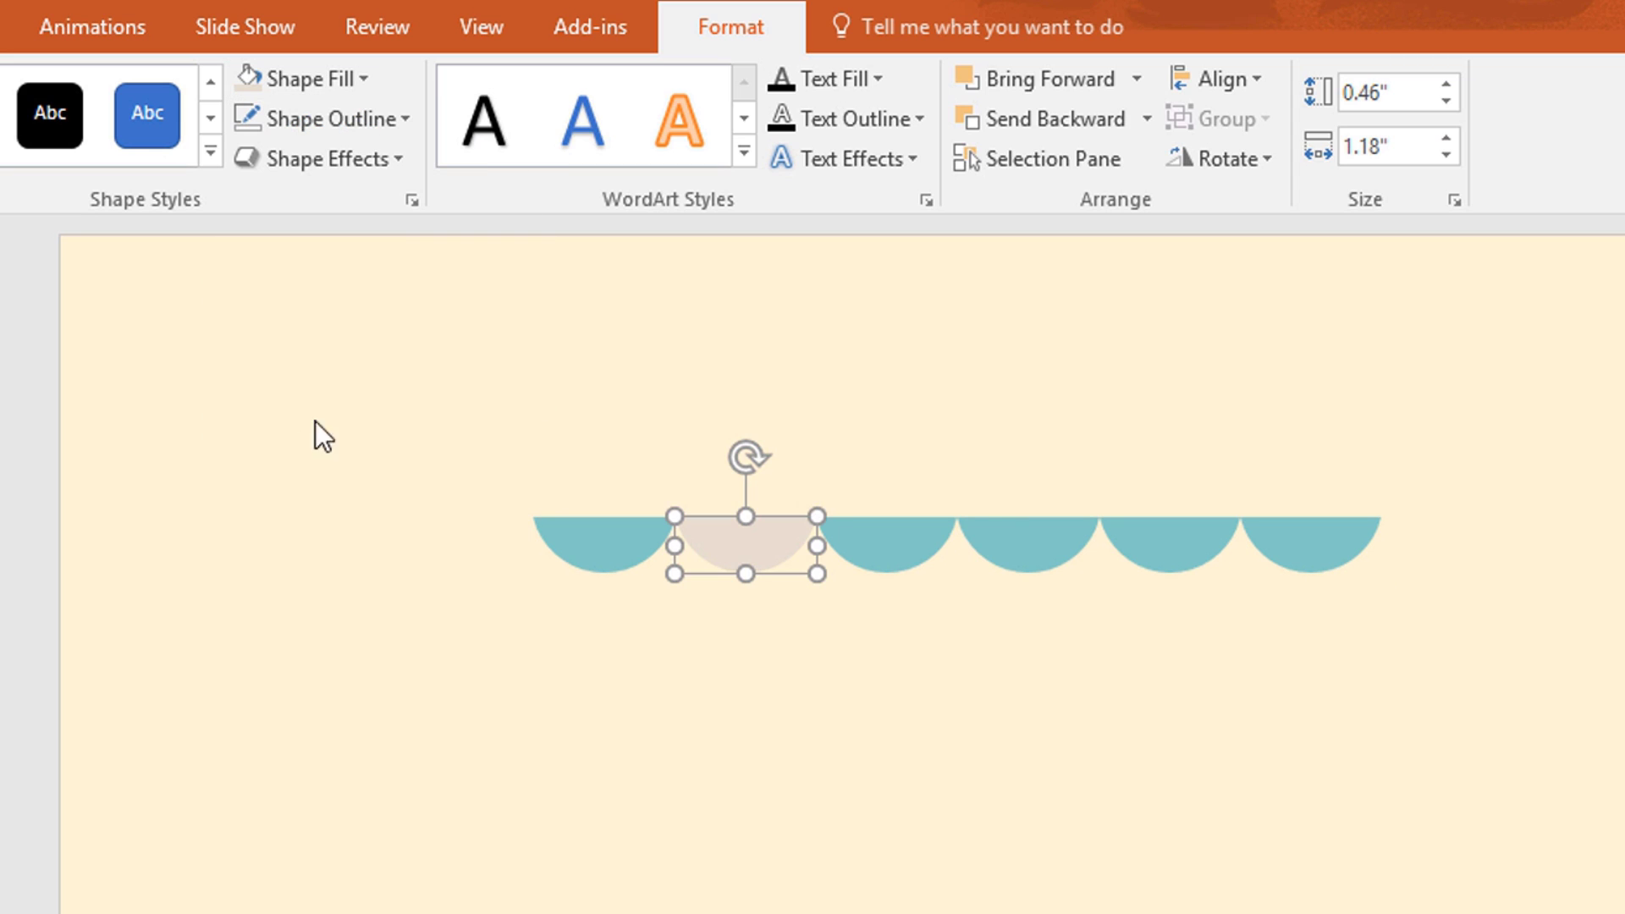
pyautogui.click(988, 520)
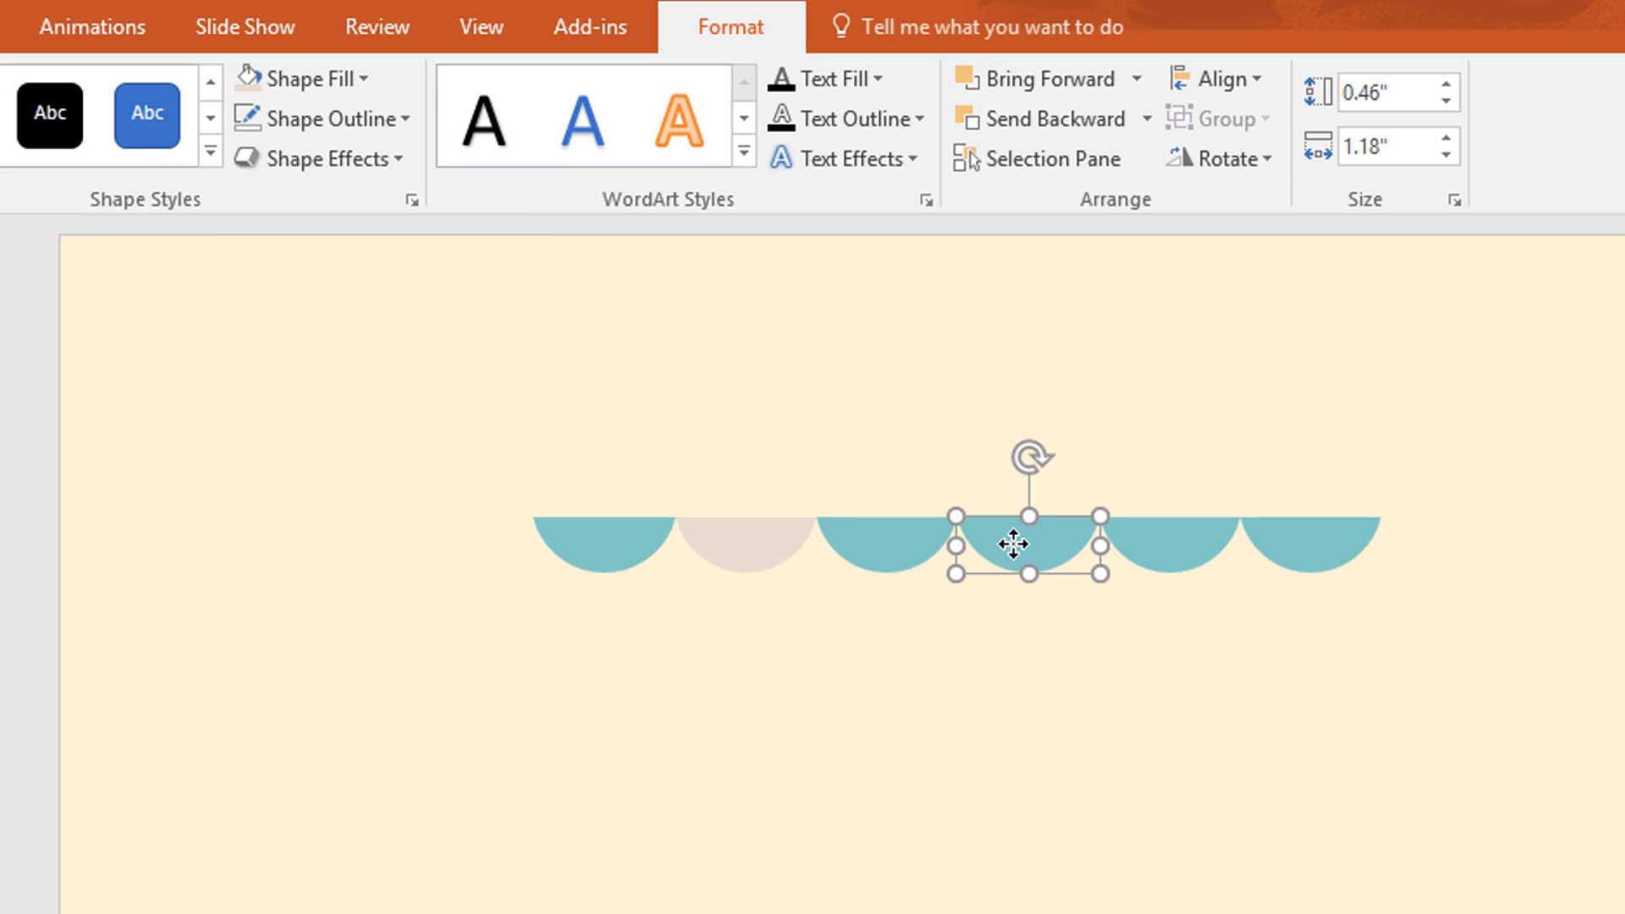
pyautogui.click(292, 92)
pyautogui.click(248, 415)
pyautogui.click(1310, 525)
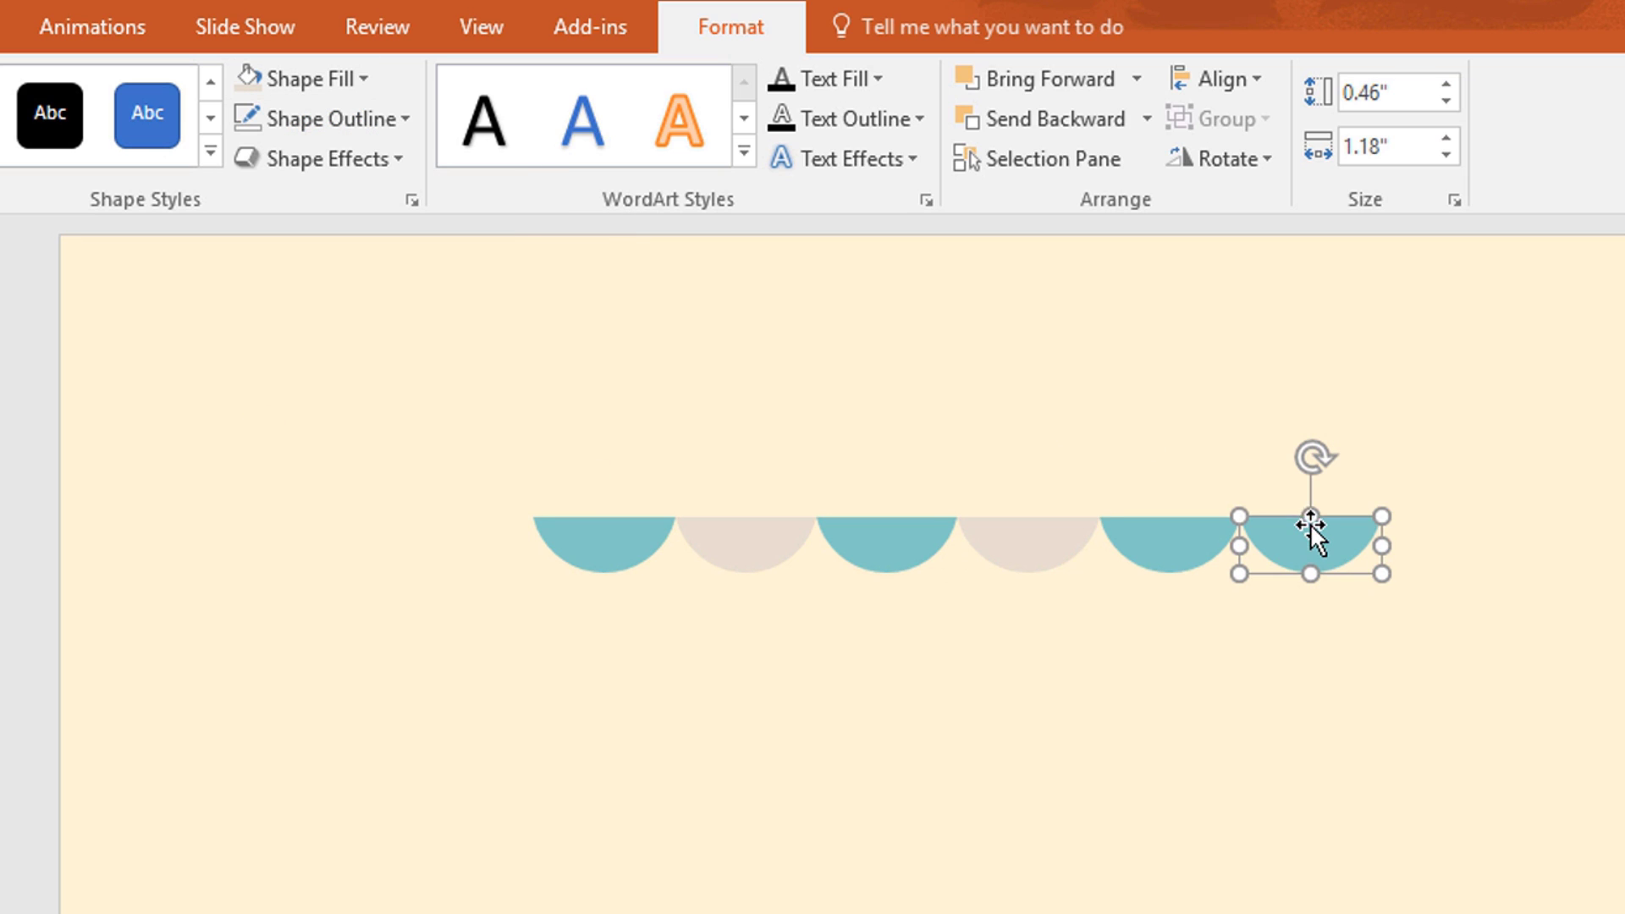
pyautogui.click(252, 81)
# Step: Group all six semicircles and move the row lower and left
pyautogui.moveTo(120, 434); pyautogui.dragTo(1512, 673)
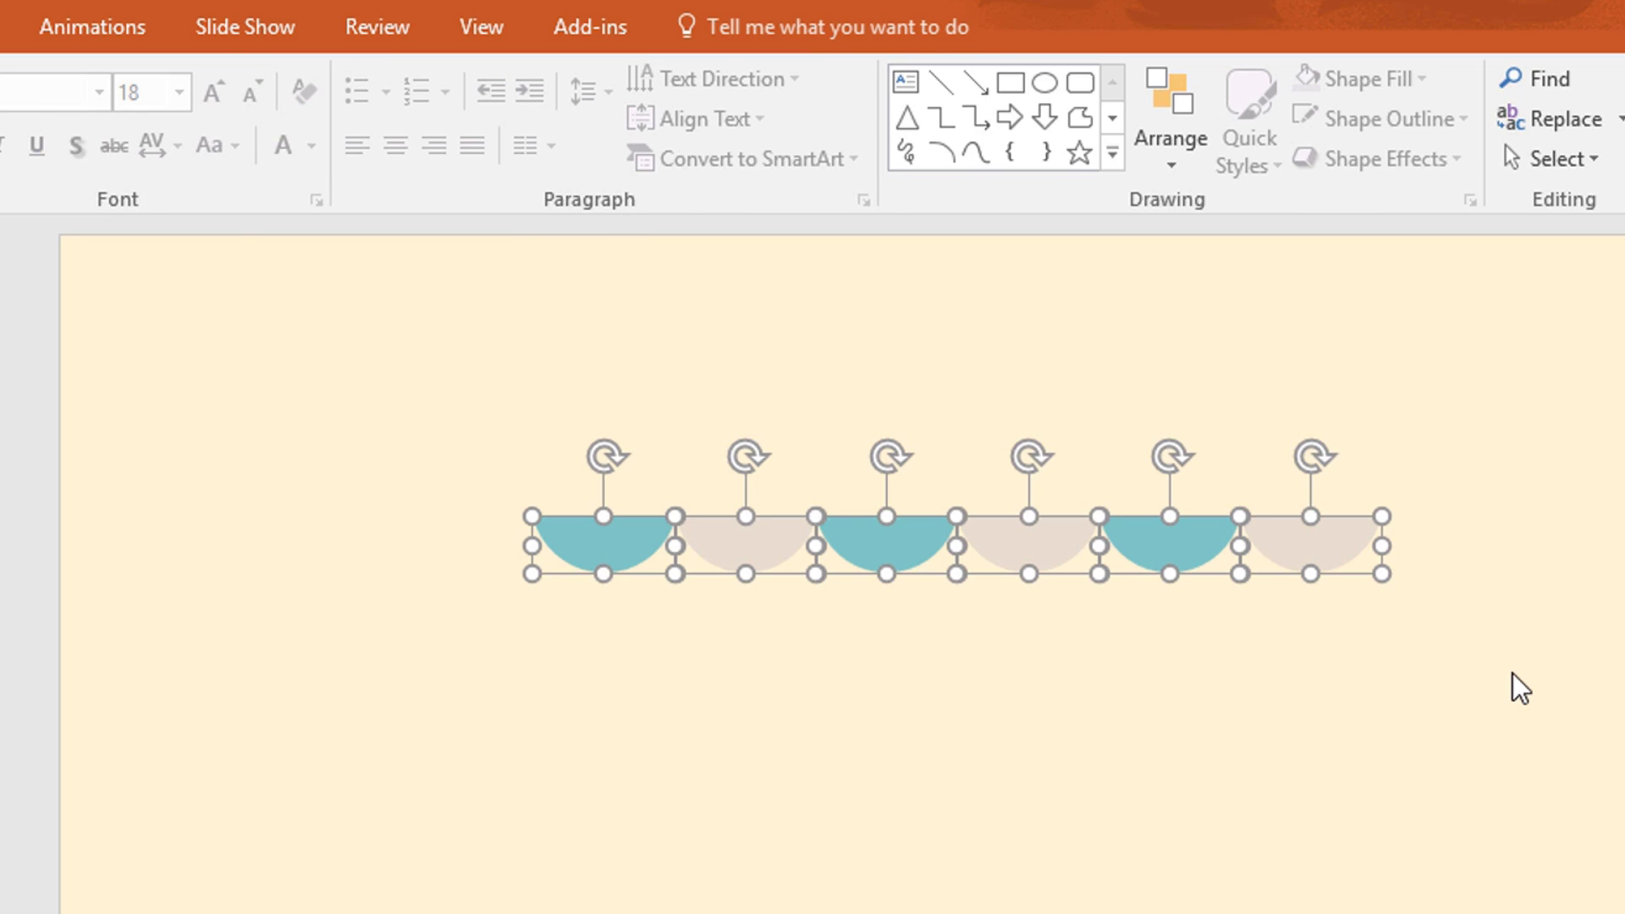
pyautogui.hotkey('ctrl', 'g')
pyautogui.moveTo(1180, 547); pyautogui.dragTo(1098, 637)
pyautogui.scroll(3, 1289, 776)
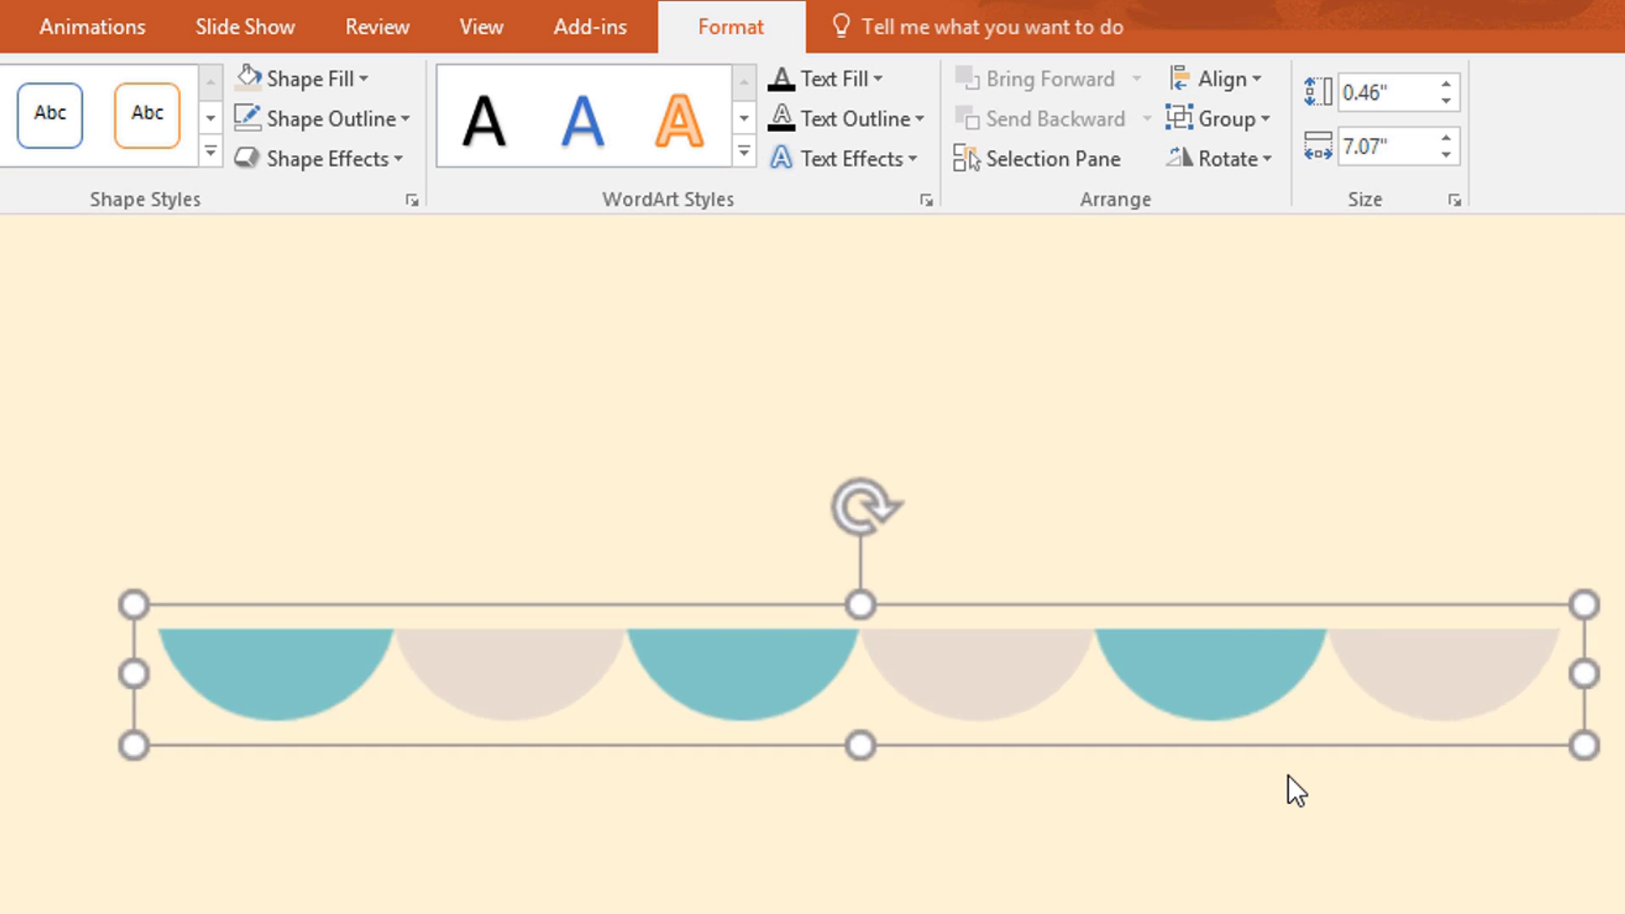
# Step: Draw a slanted four-sided freeform stripe rising from the first semicircle
pyautogui.click(1207, 714)
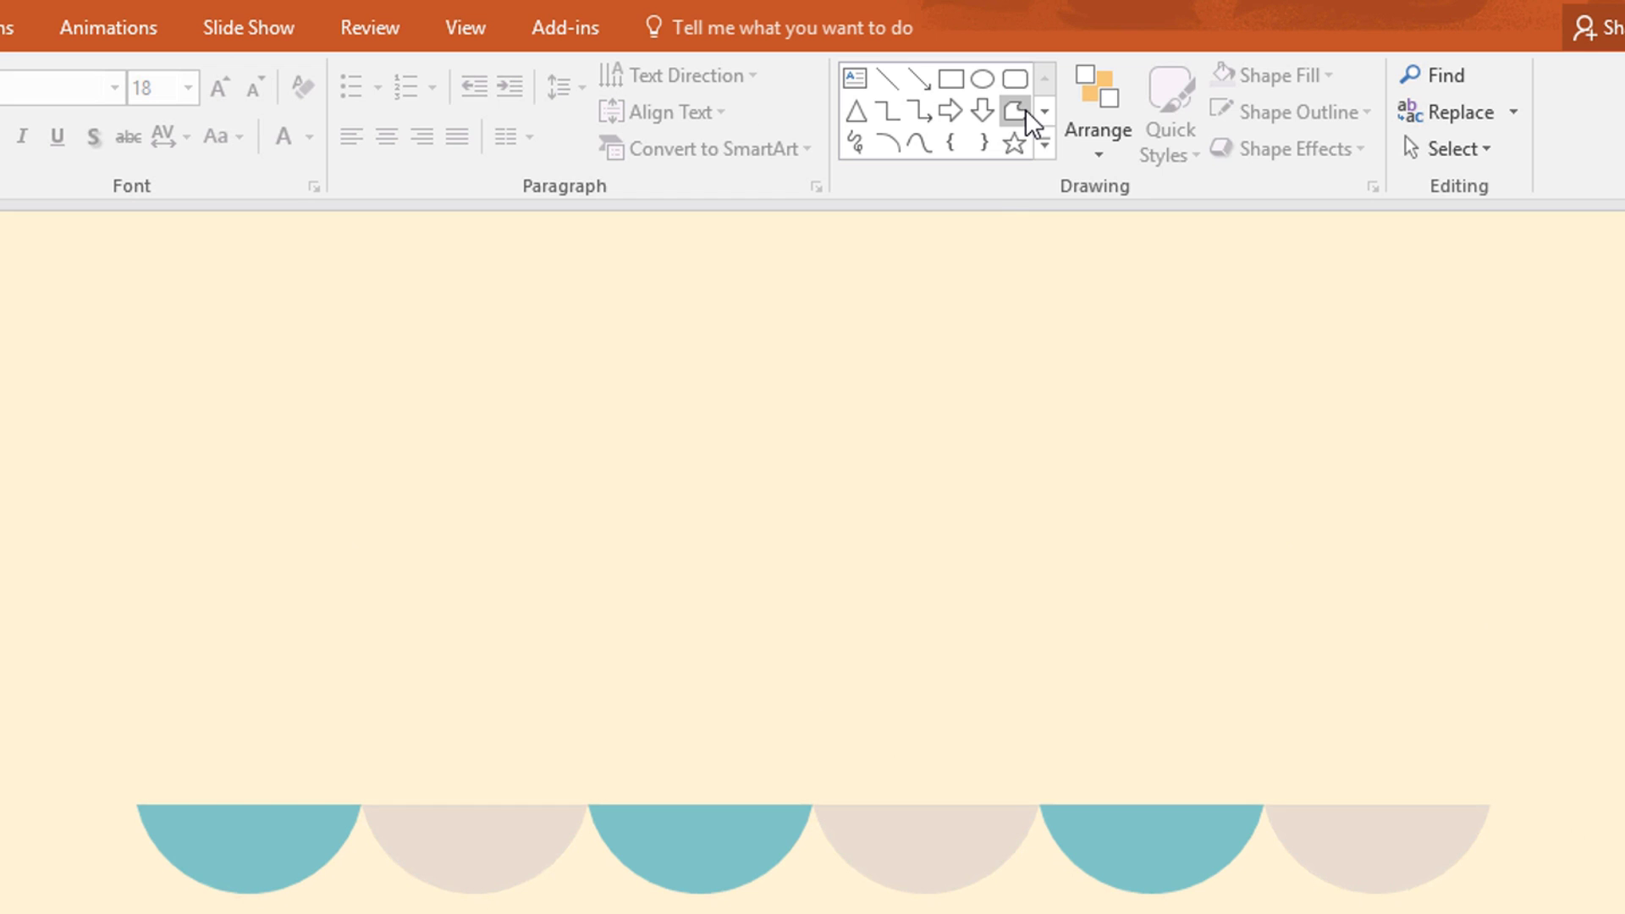
pyautogui.click(1024, 110)
pyautogui.click(136, 802)
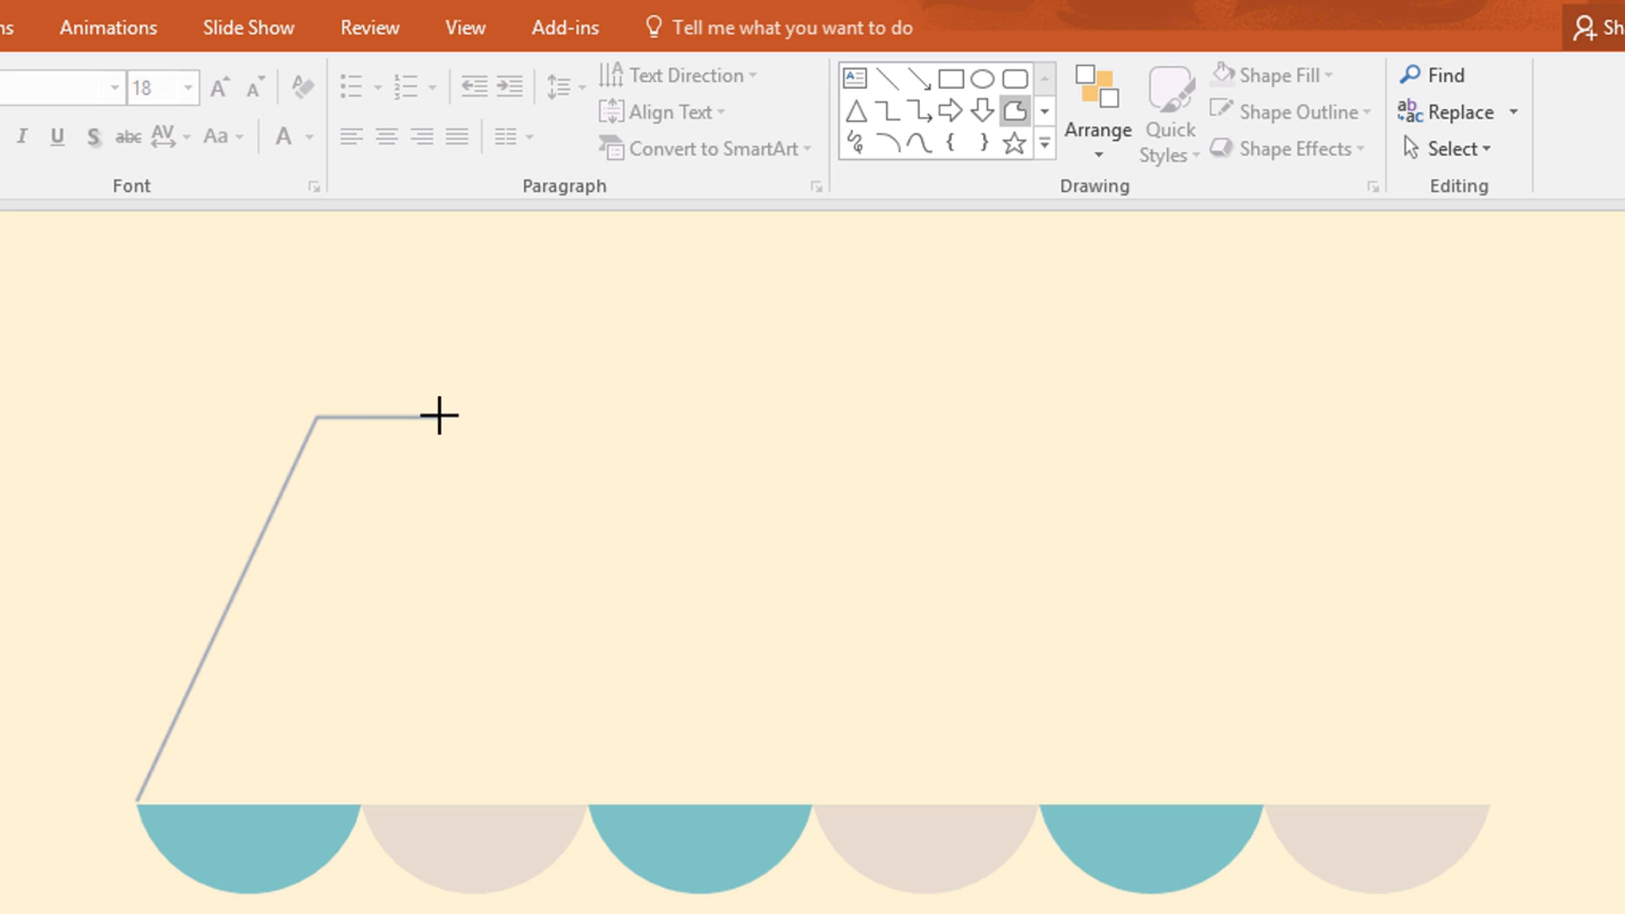
pyautogui.click(440, 416)
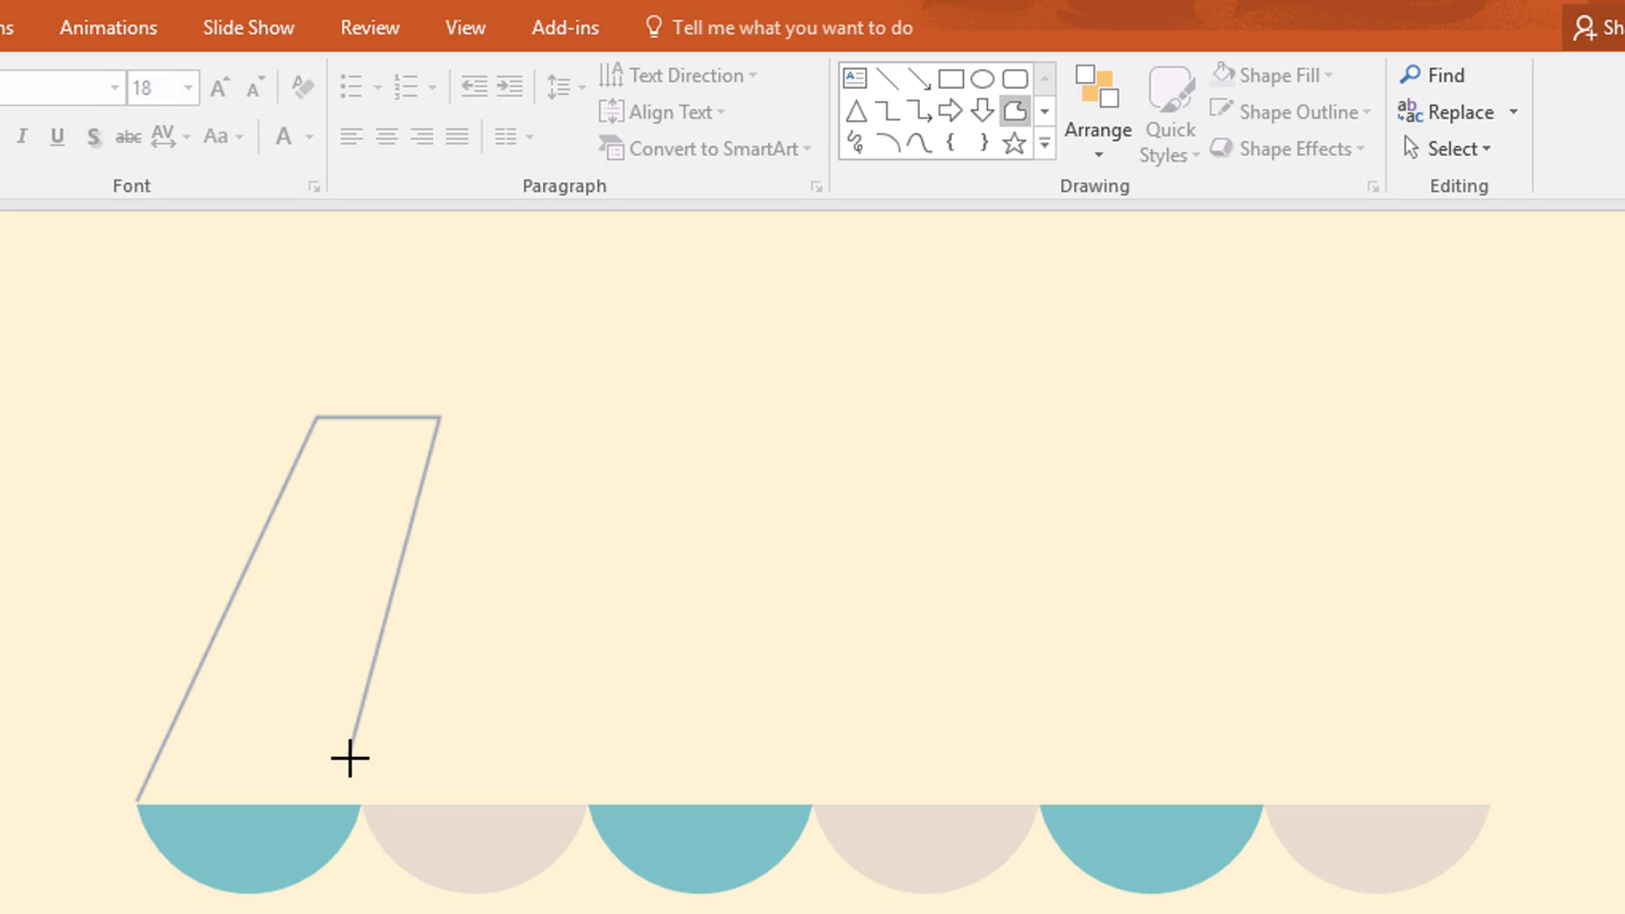
pyautogui.click(360, 805)
pyautogui.click(138, 800)
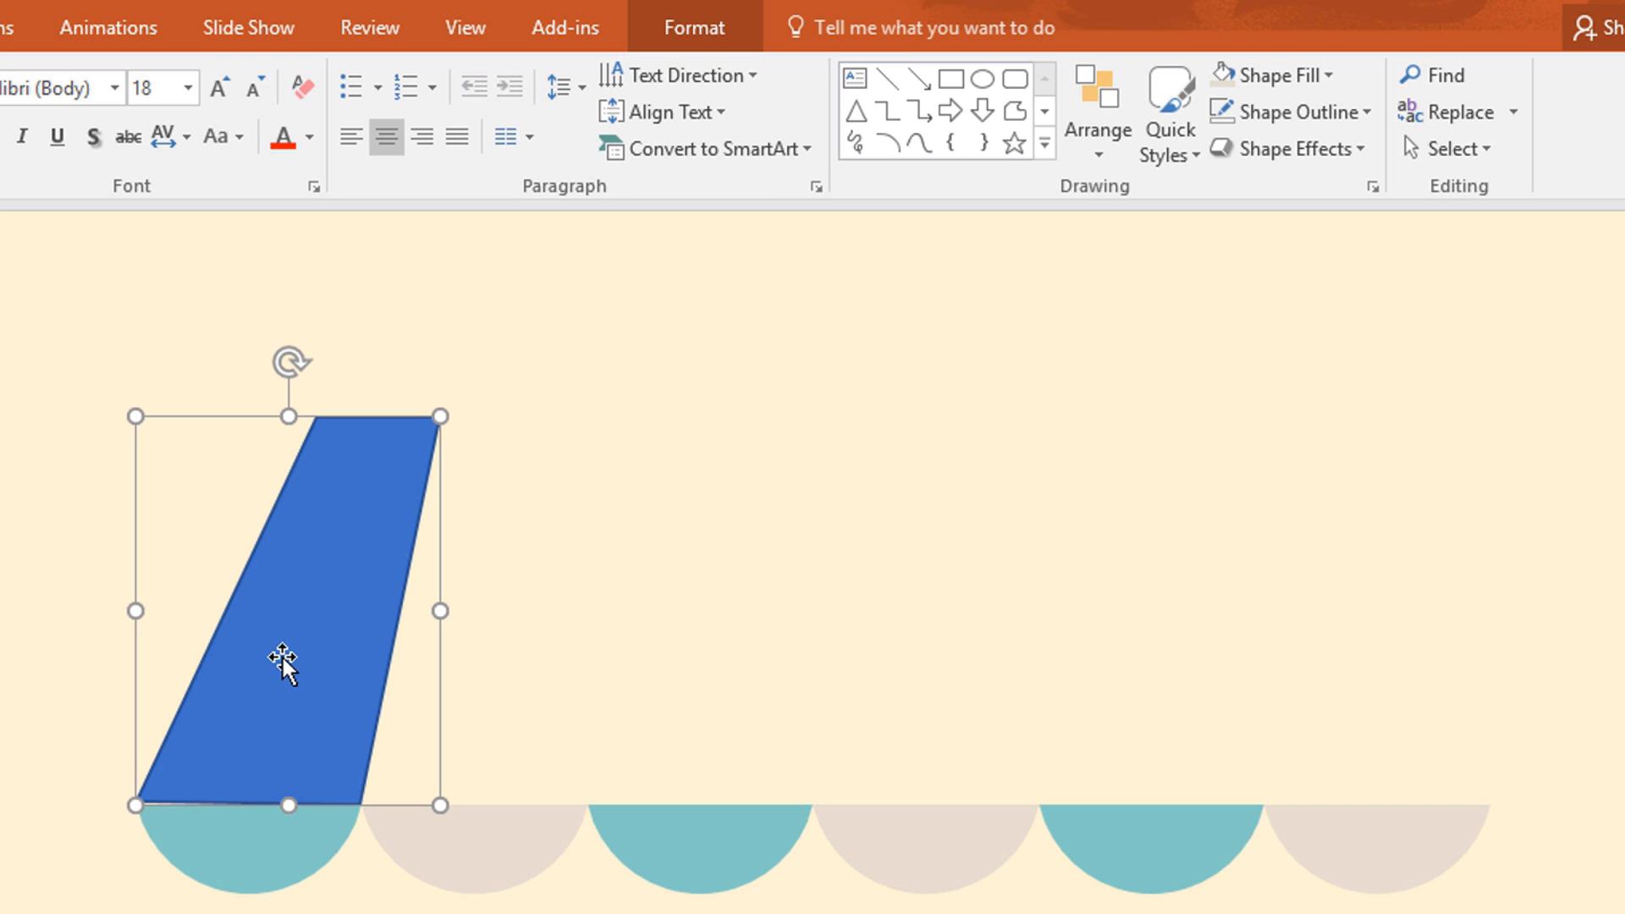
# Step: Fill the stripe light green and remove its outline
pyautogui.click(687, 34)
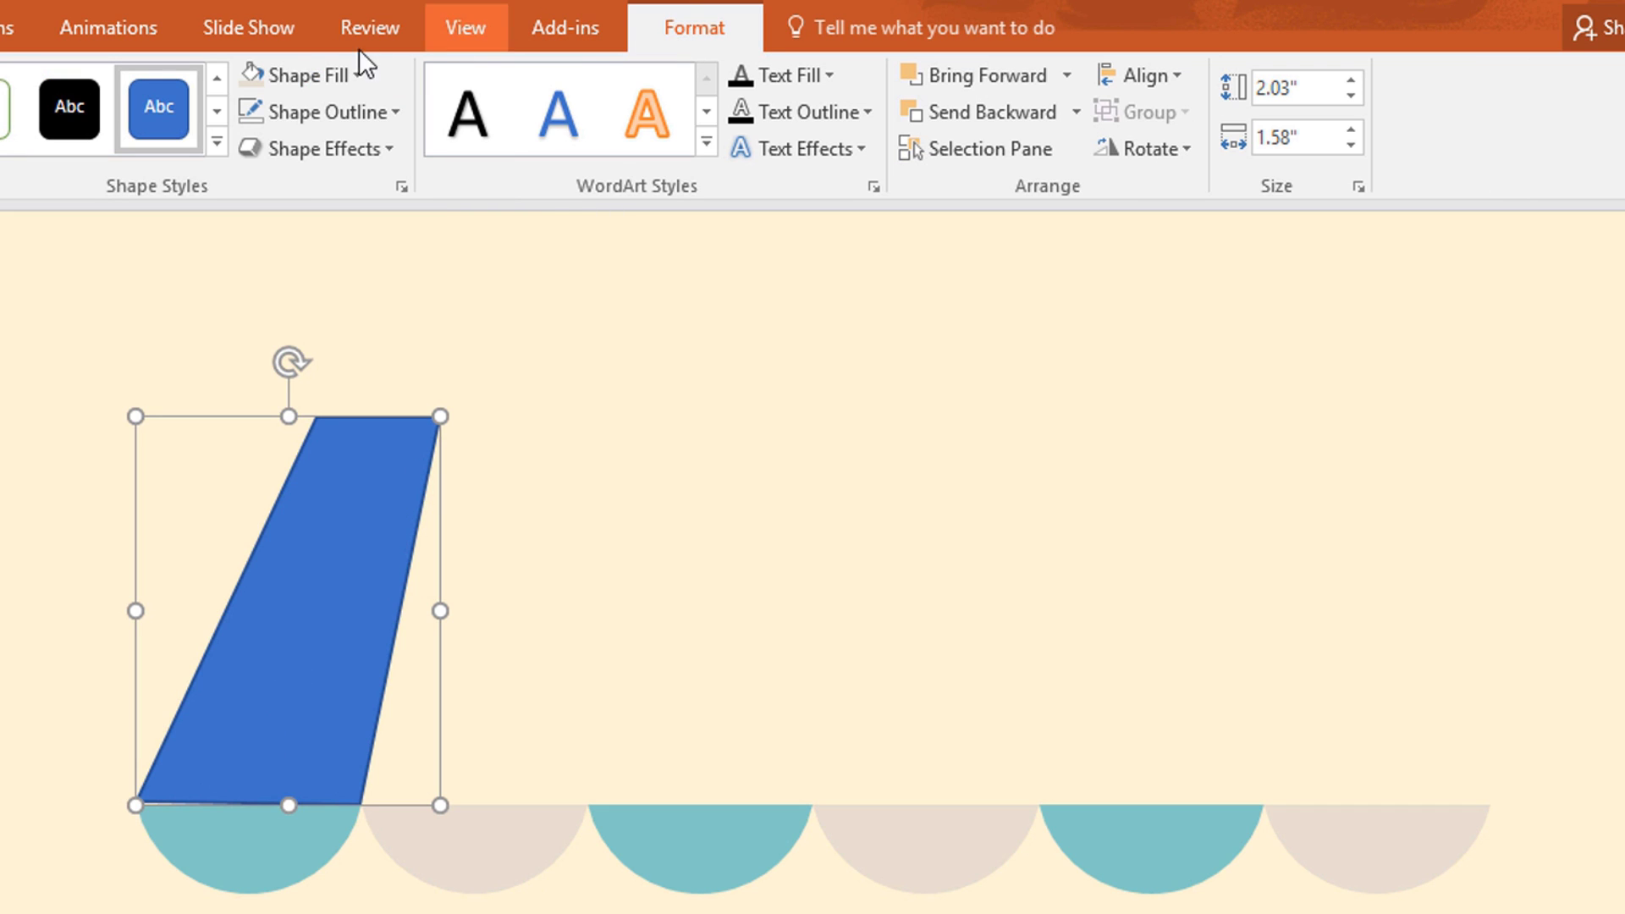
pyautogui.click(349, 76)
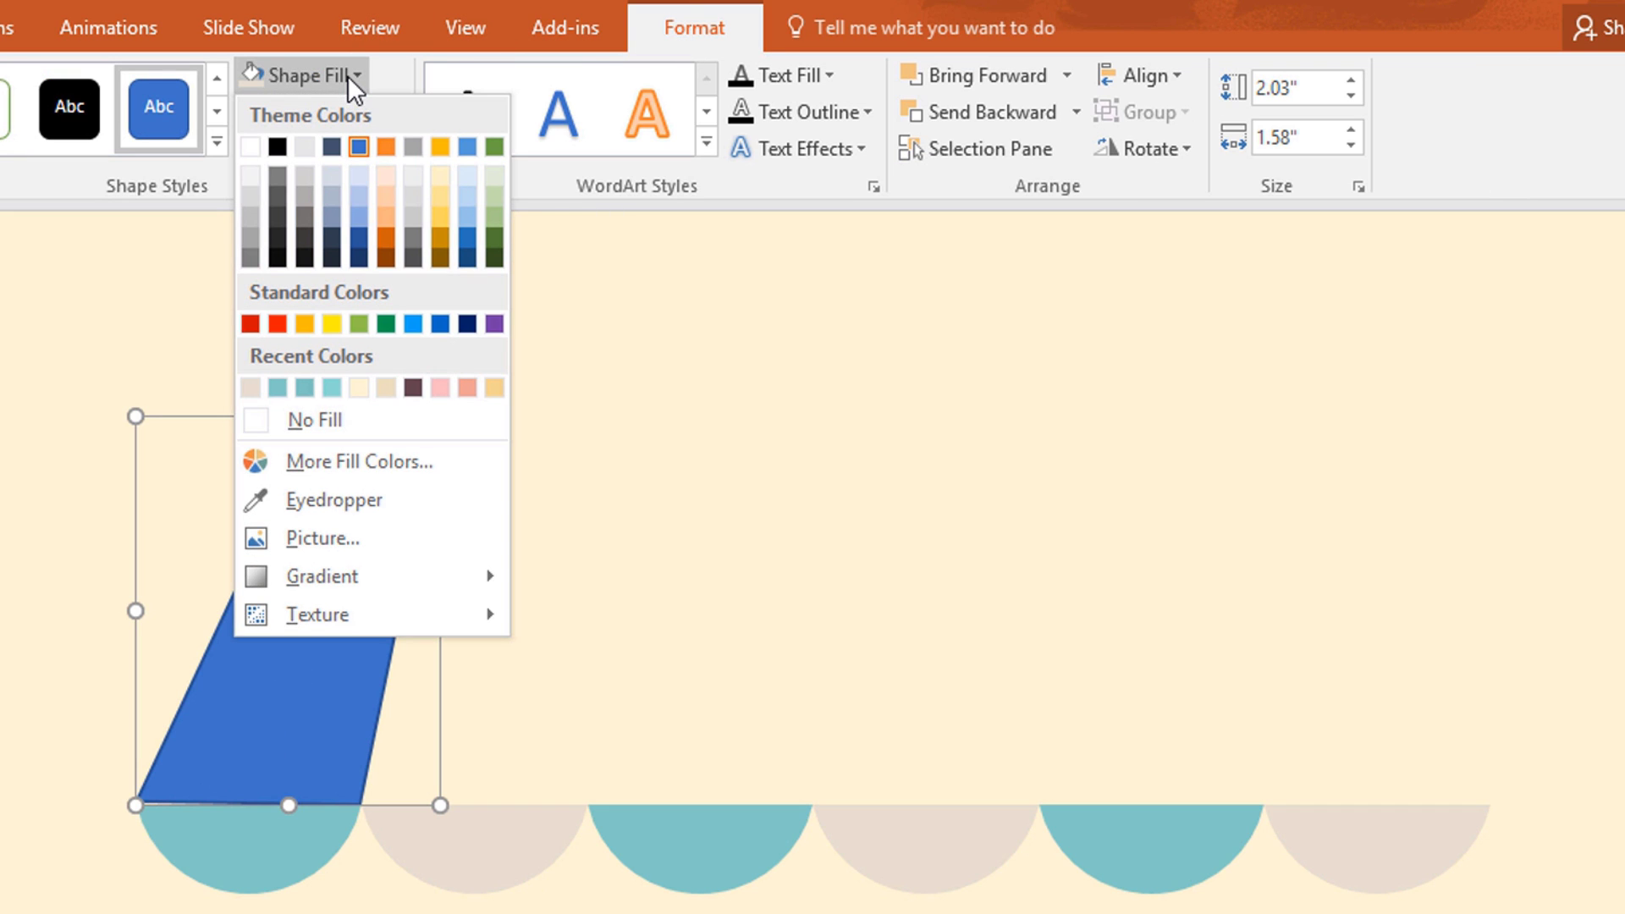
pyautogui.click(332, 389)
pyautogui.click(300, 117)
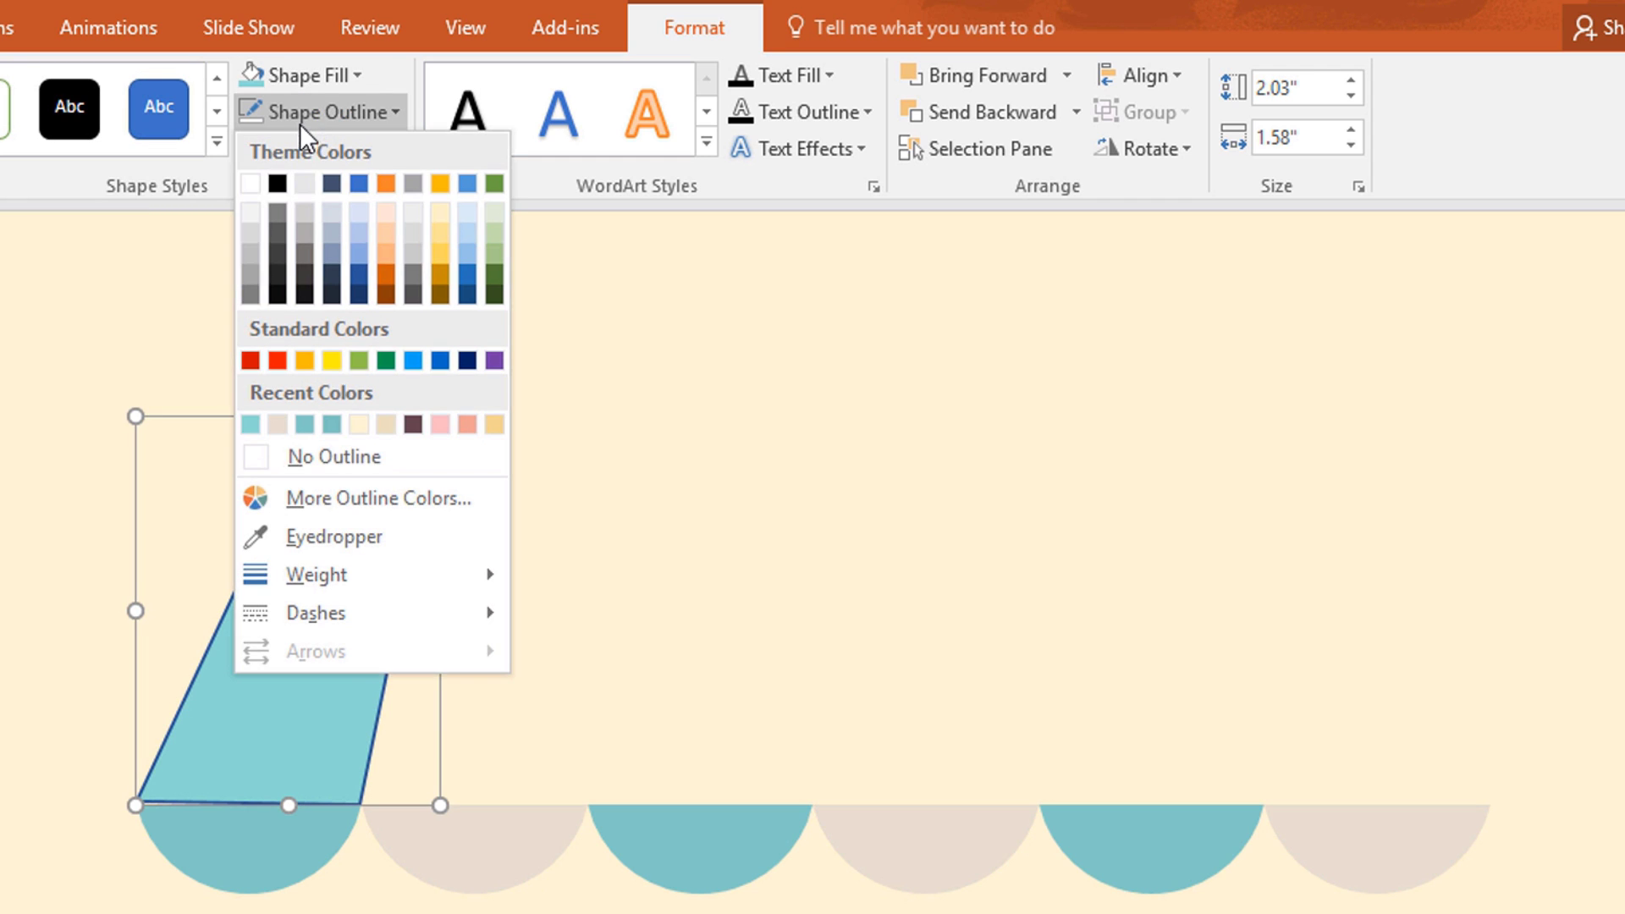
pyautogui.click(388, 454)
pyautogui.click(47, 689)
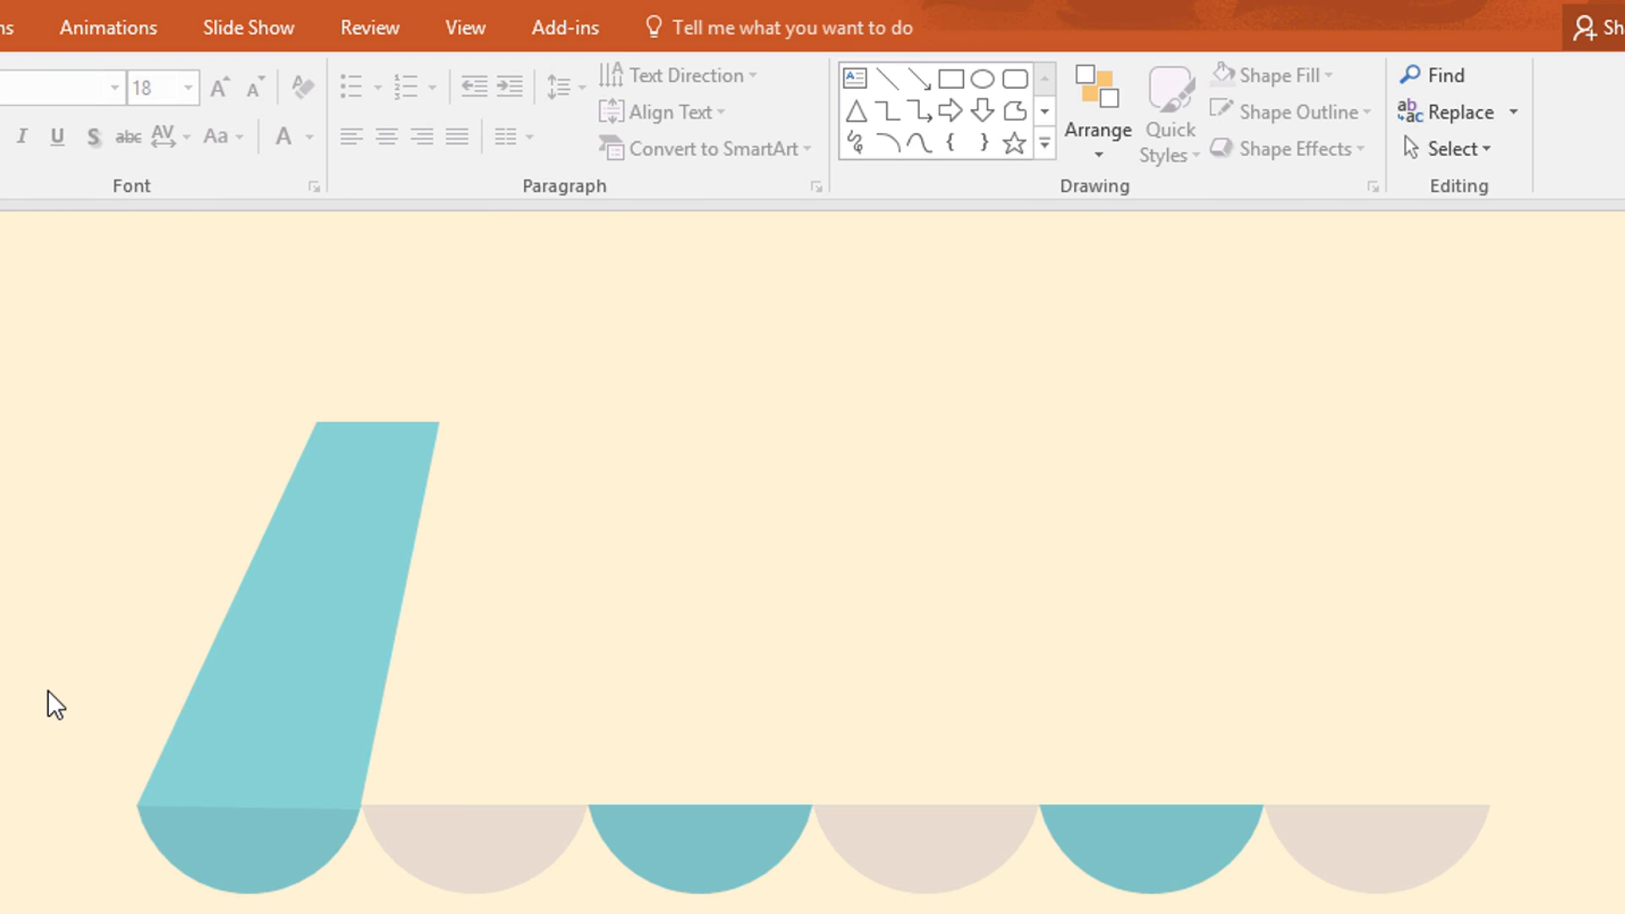
# Step: Draw the second awning stripe as a white freeform with no outline
pyautogui.click(1014, 112)
pyautogui.click(362, 809)
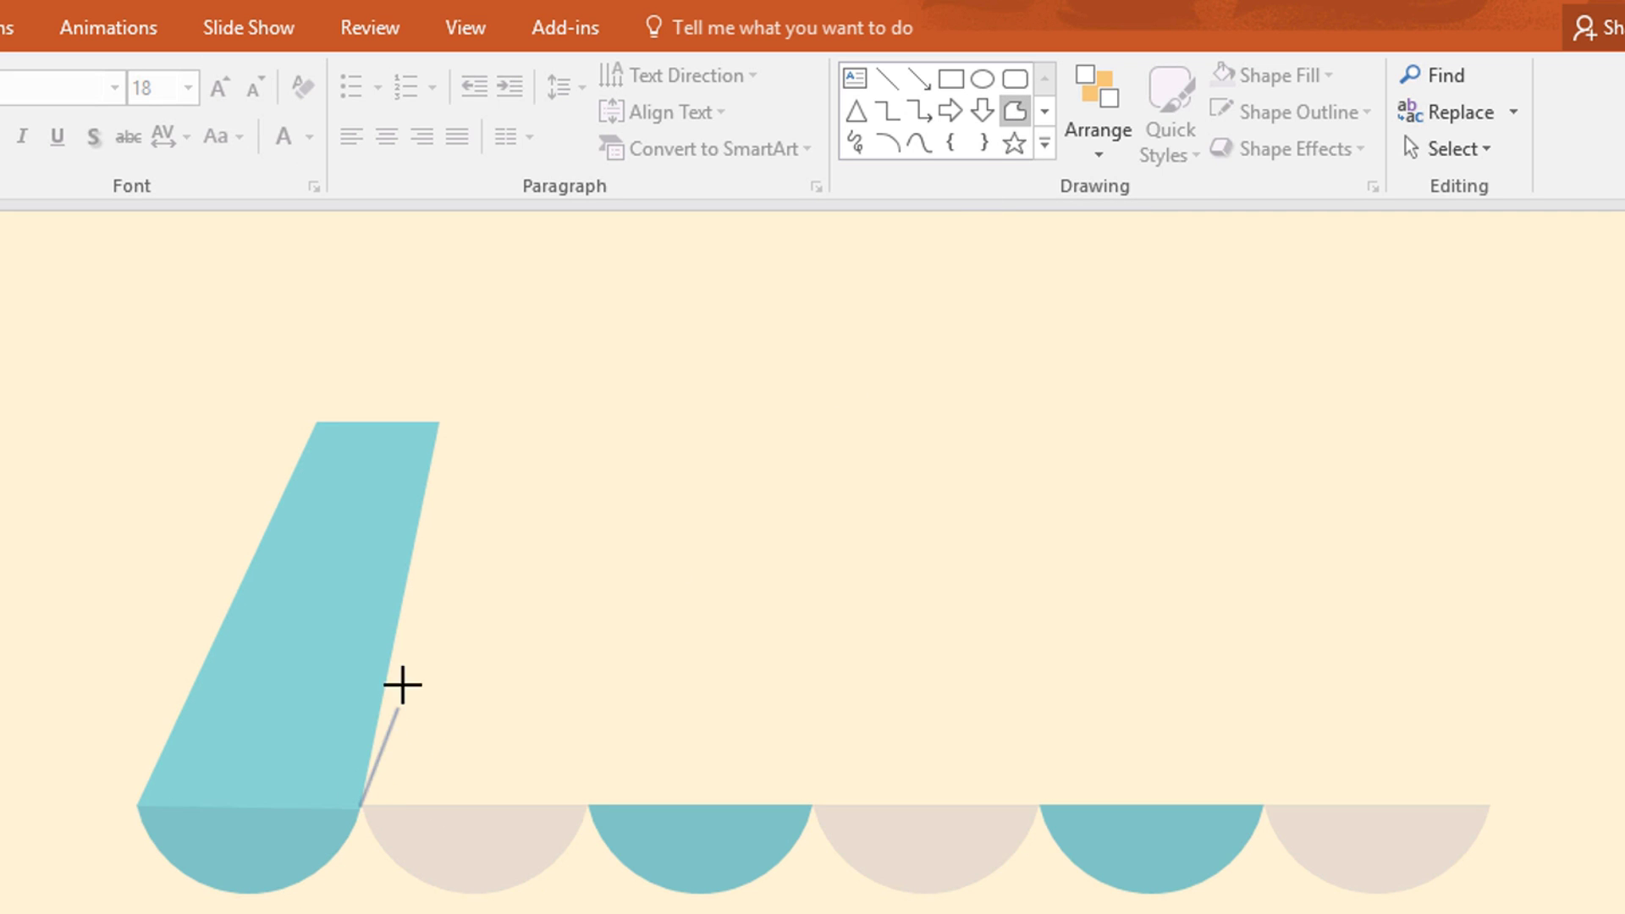
pyautogui.click(439, 422)
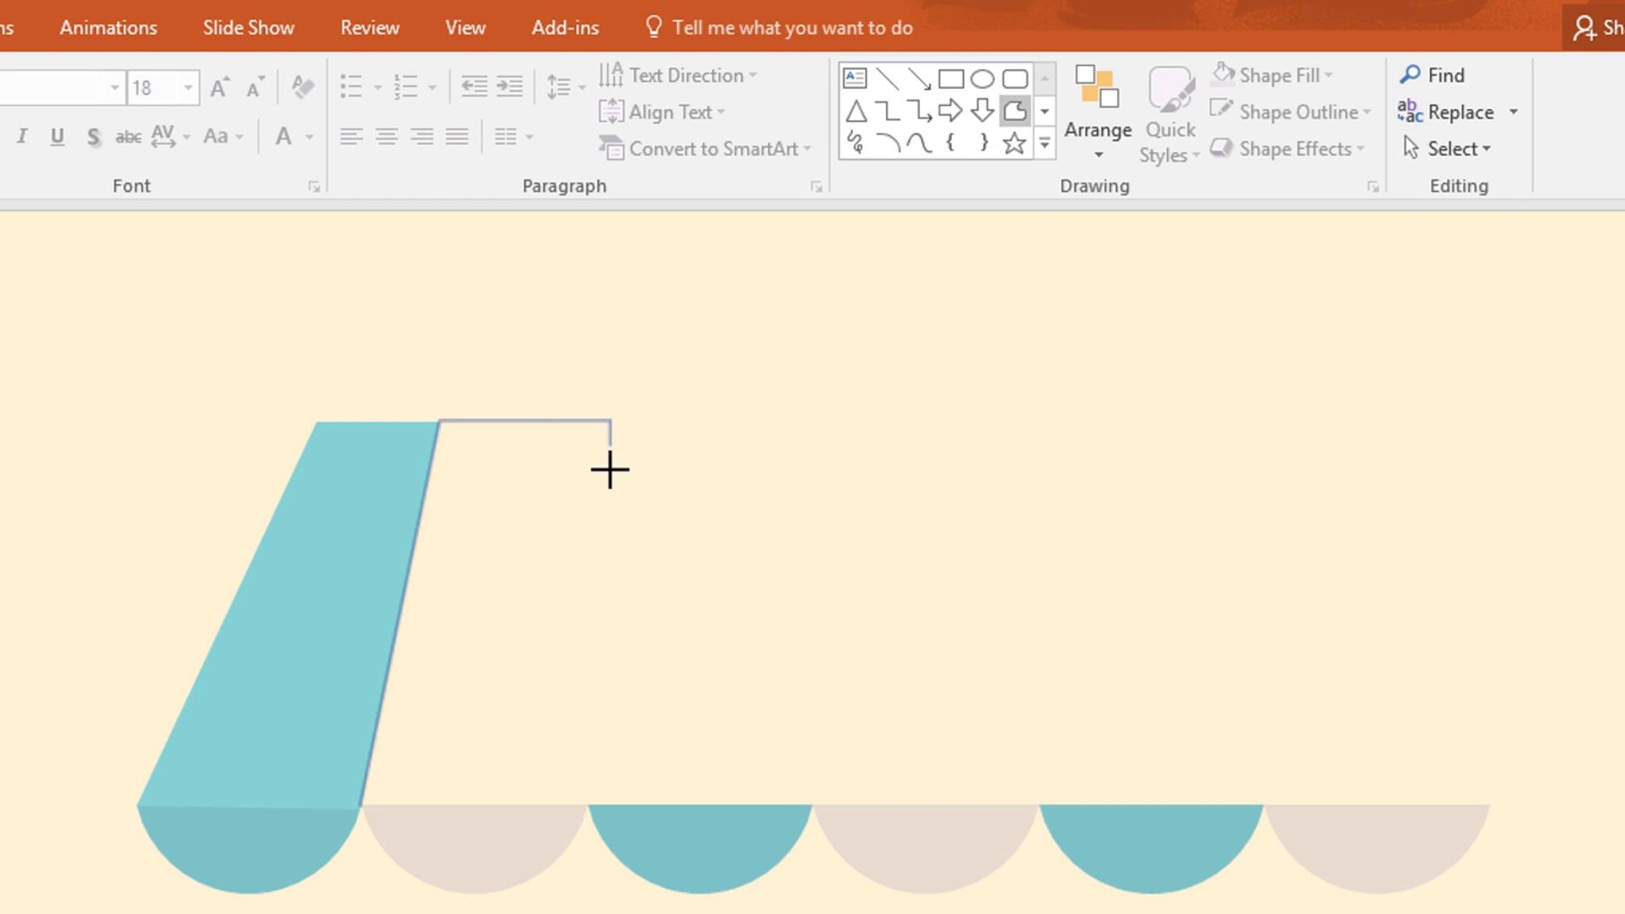
pyautogui.click(587, 806)
pyautogui.click(360, 807)
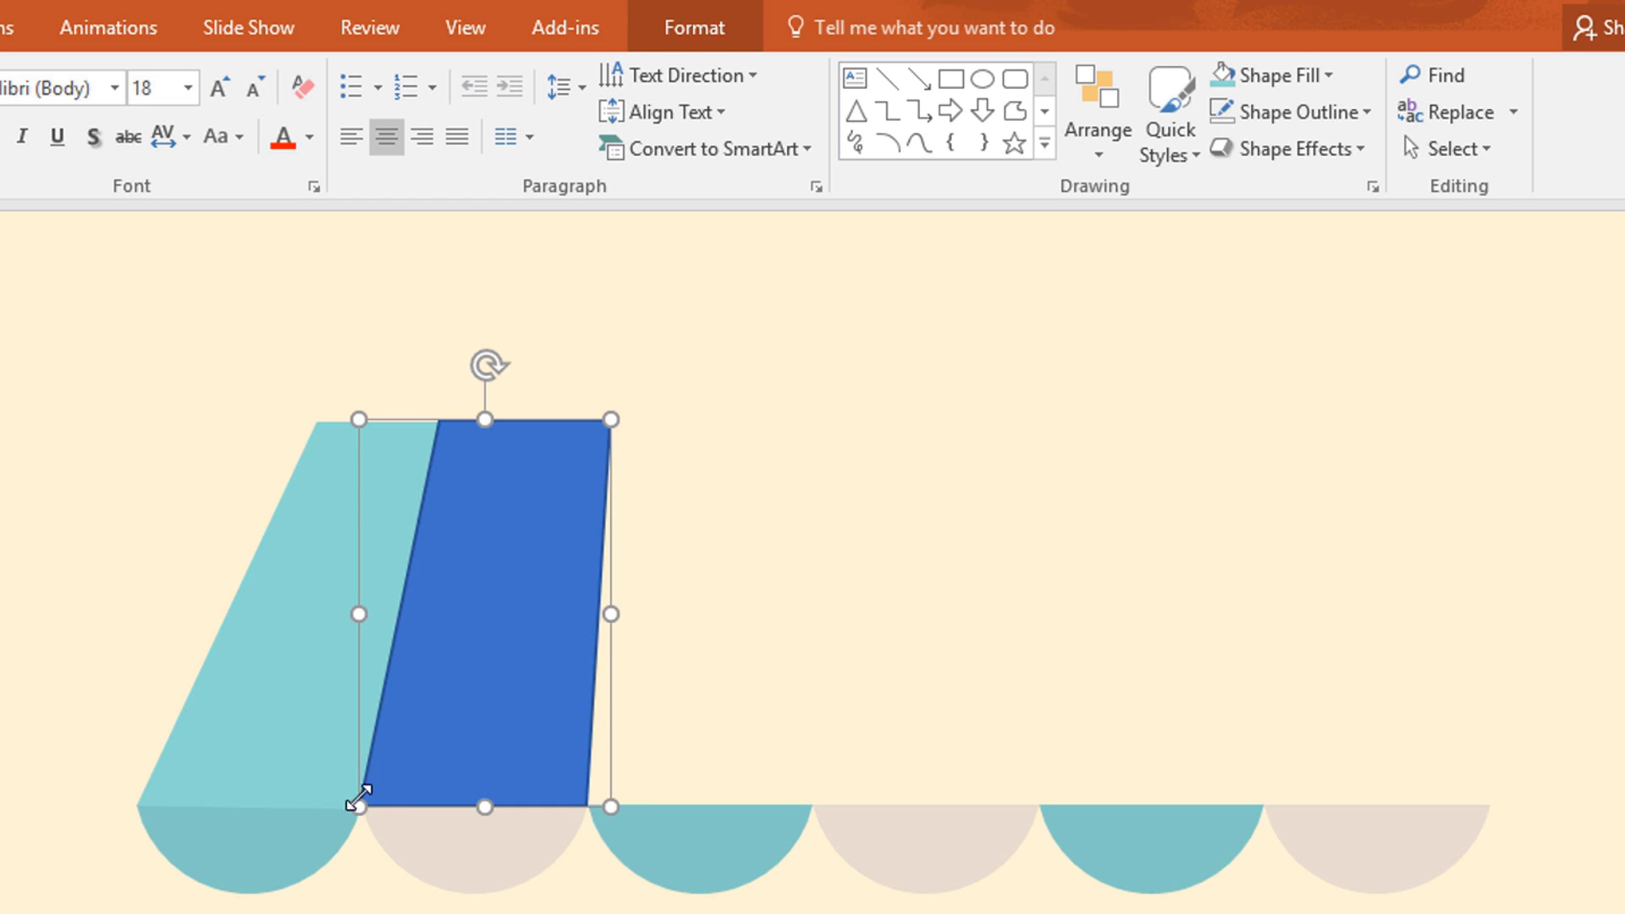
pyautogui.click(694, 27)
pyautogui.click(308, 75)
pyautogui.click(248, 146)
pyautogui.click(320, 112)
pyautogui.click(334, 457)
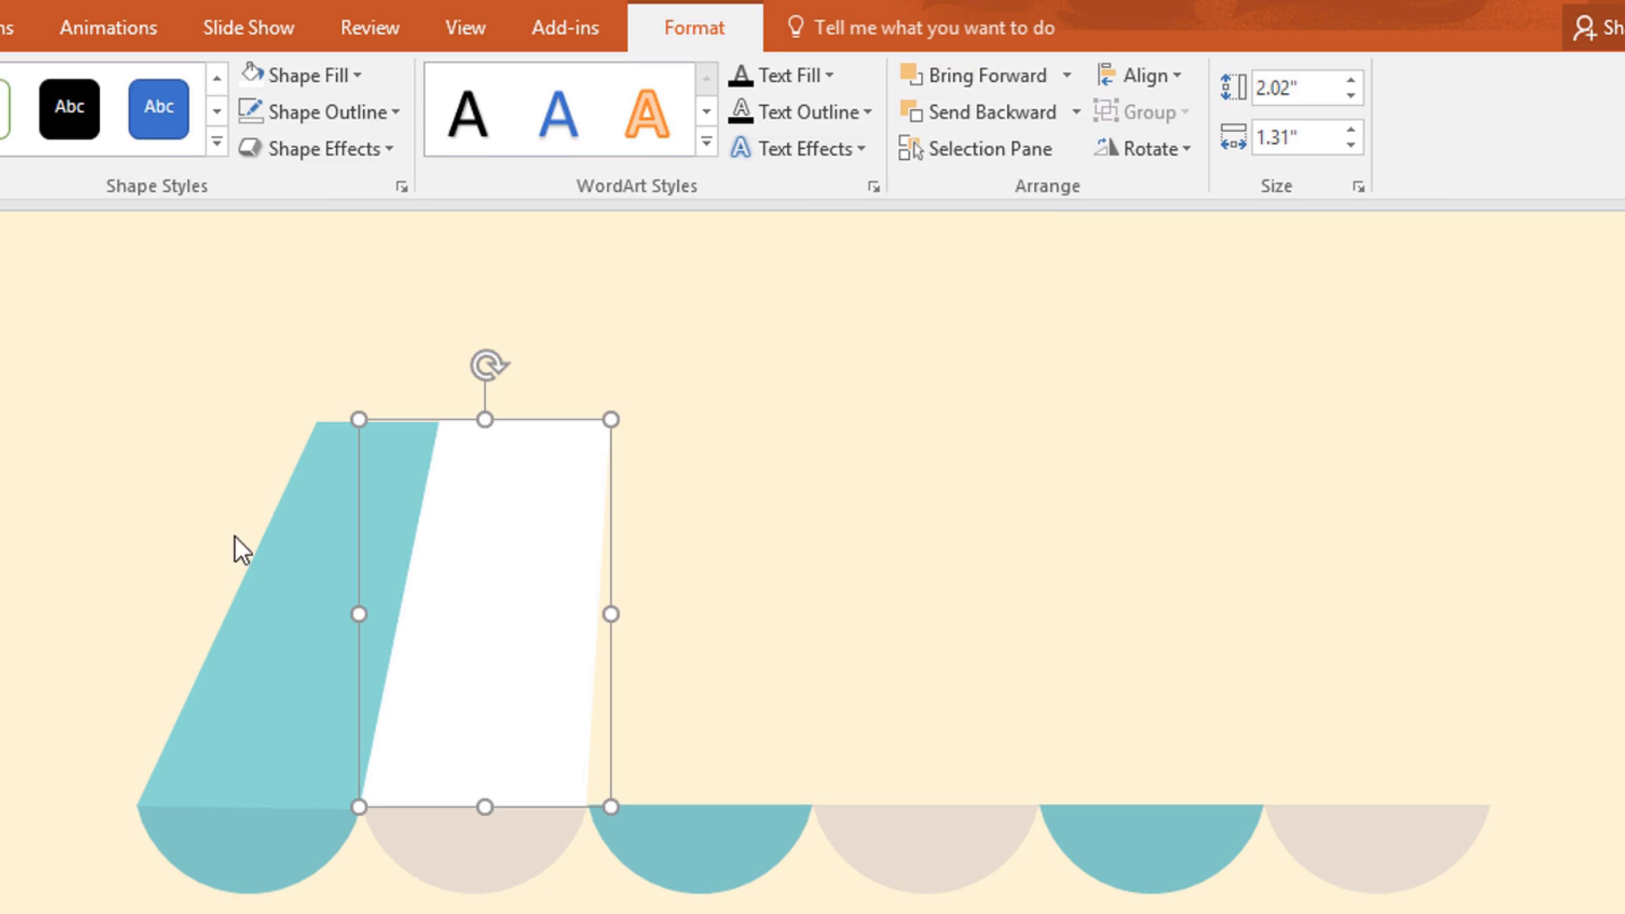
pyautogui.click(235, 537)
# Step: Draw the third stripe beside it, filled teal with no outline
pyautogui.click(588, 806)
pyautogui.click(611, 421)
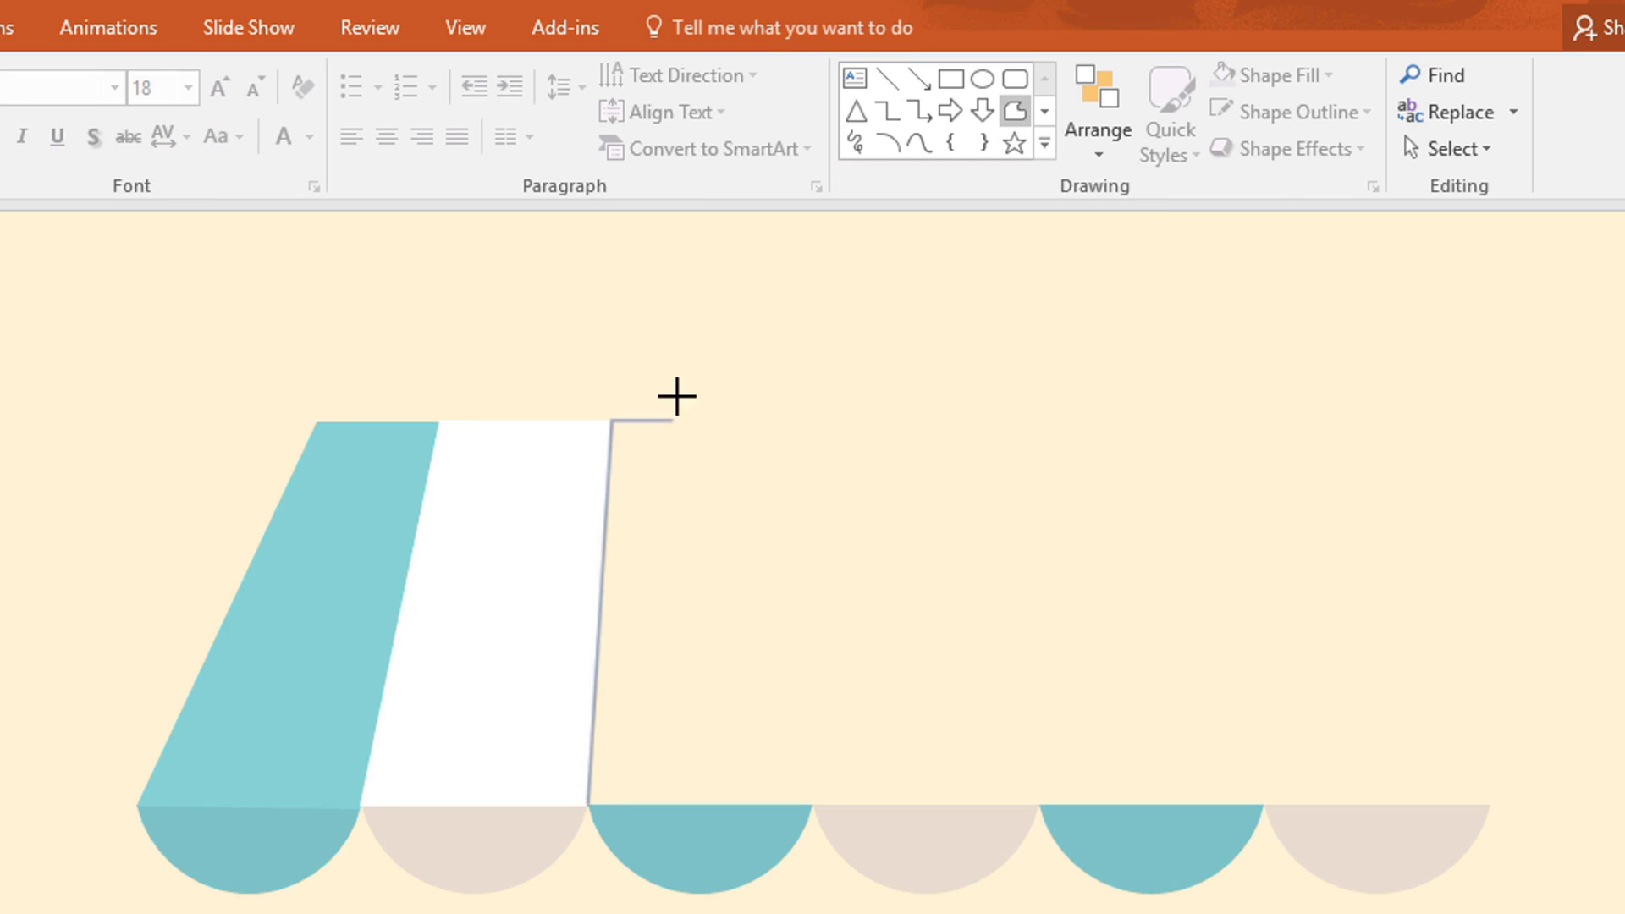
pyautogui.click(781, 419)
pyautogui.click(811, 806)
pyautogui.click(587, 806)
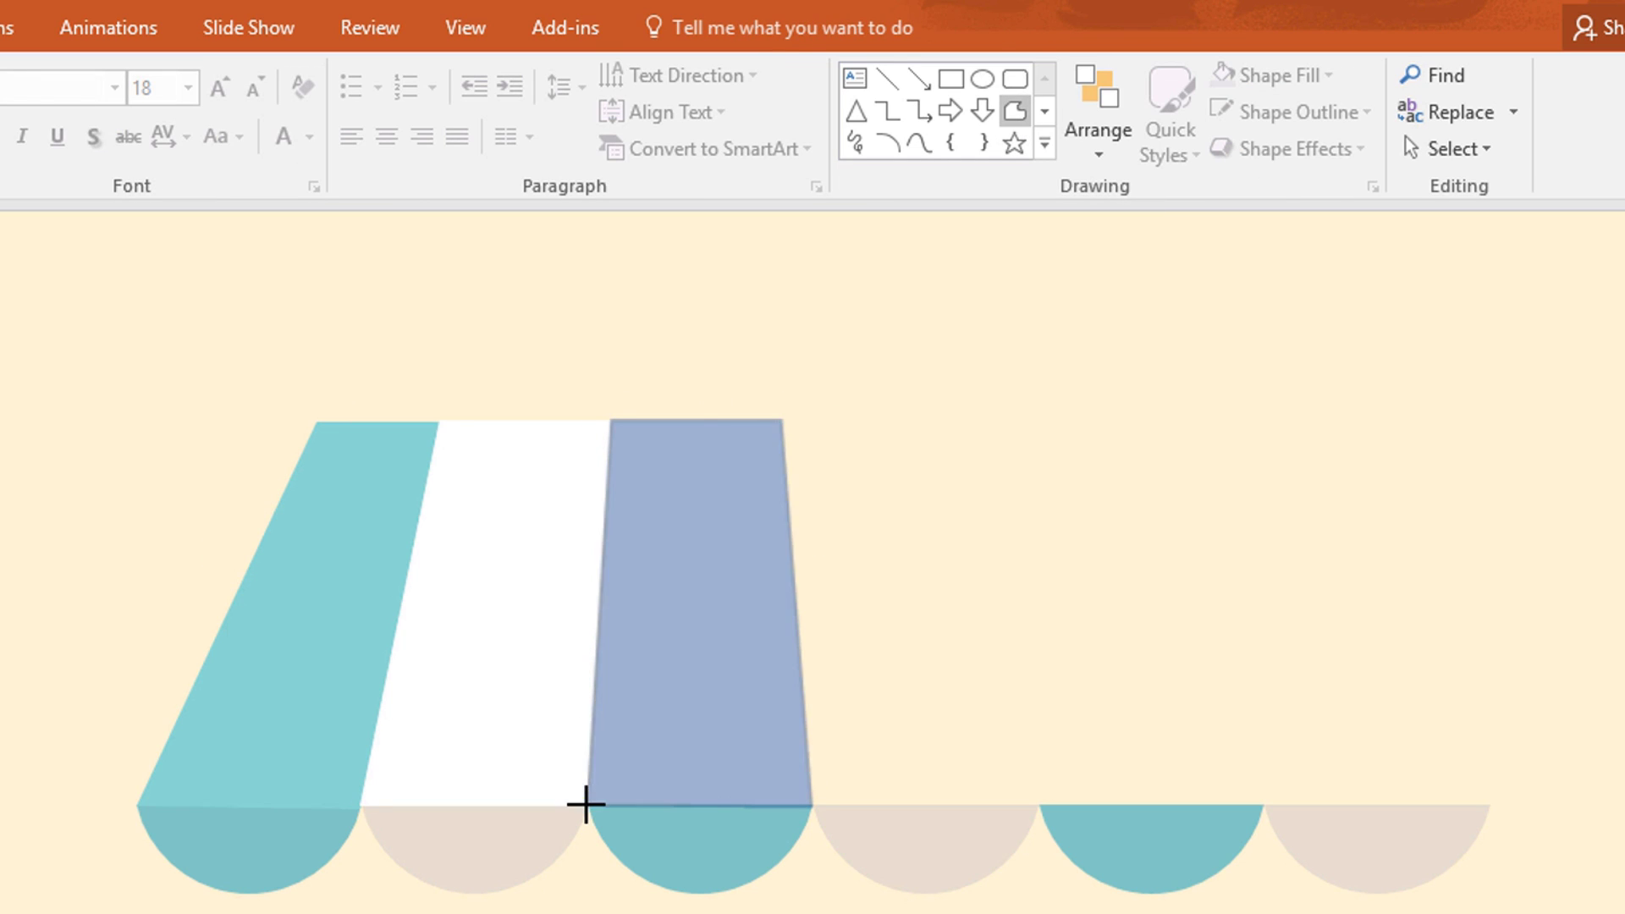
pyautogui.click(678, 28)
pyautogui.click(251, 76)
pyautogui.click(325, 112)
pyautogui.click(482, 459)
pyautogui.press('Escape')
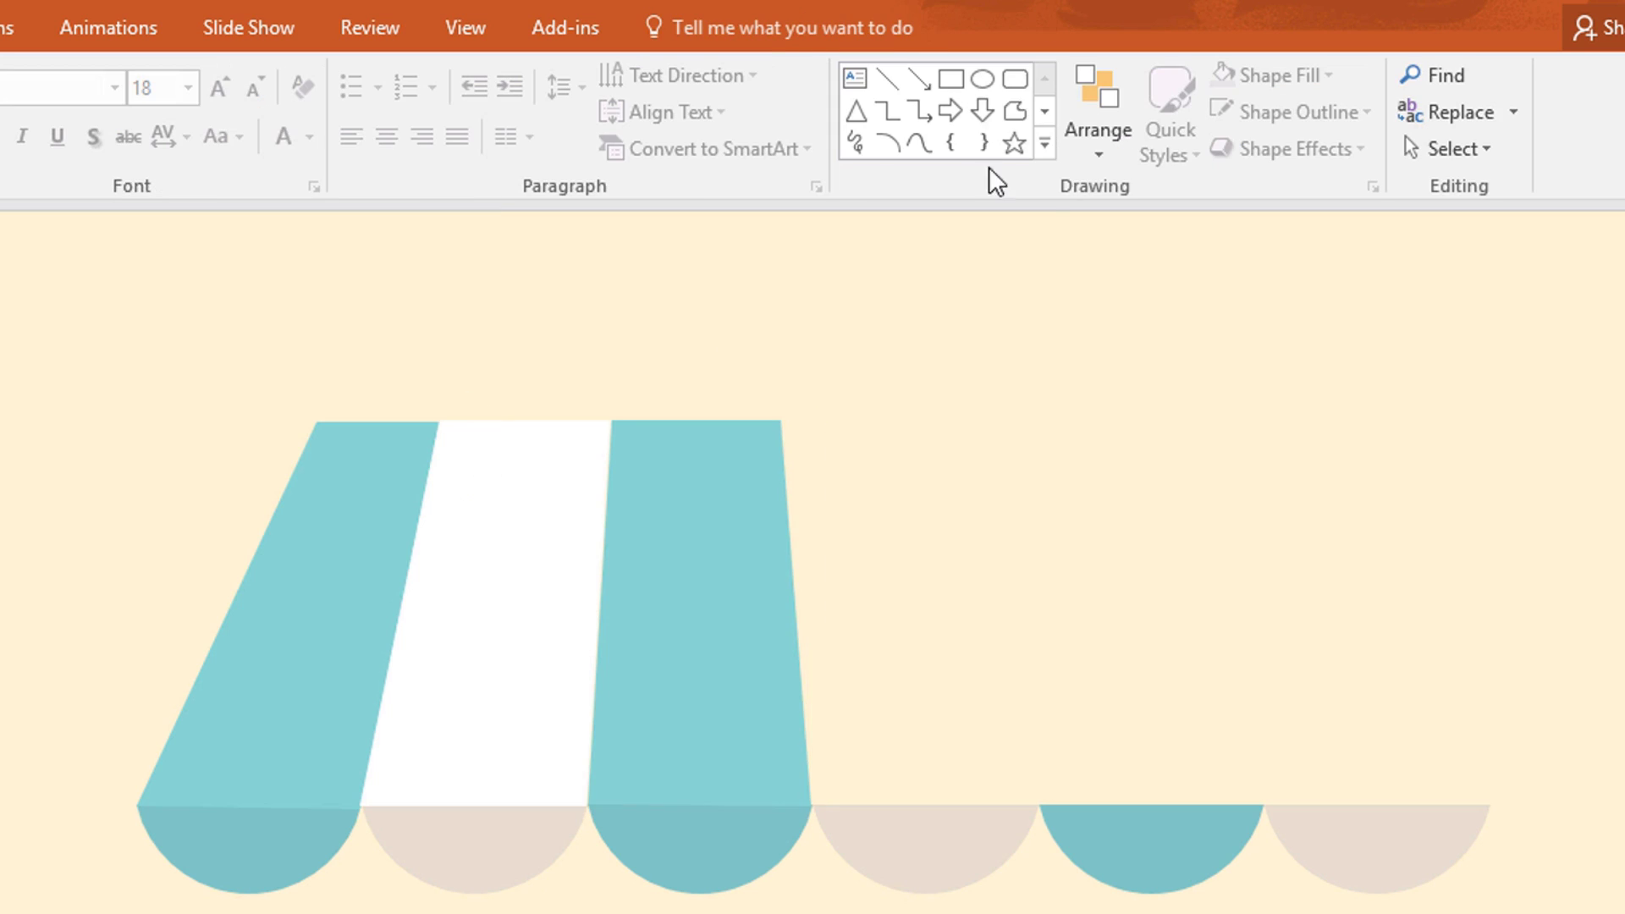
# Step: Add the fourth stripe, filled white with no outline
pyautogui.click(1016, 112)
pyautogui.click(811, 806)
pyautogui.click(783, 420)
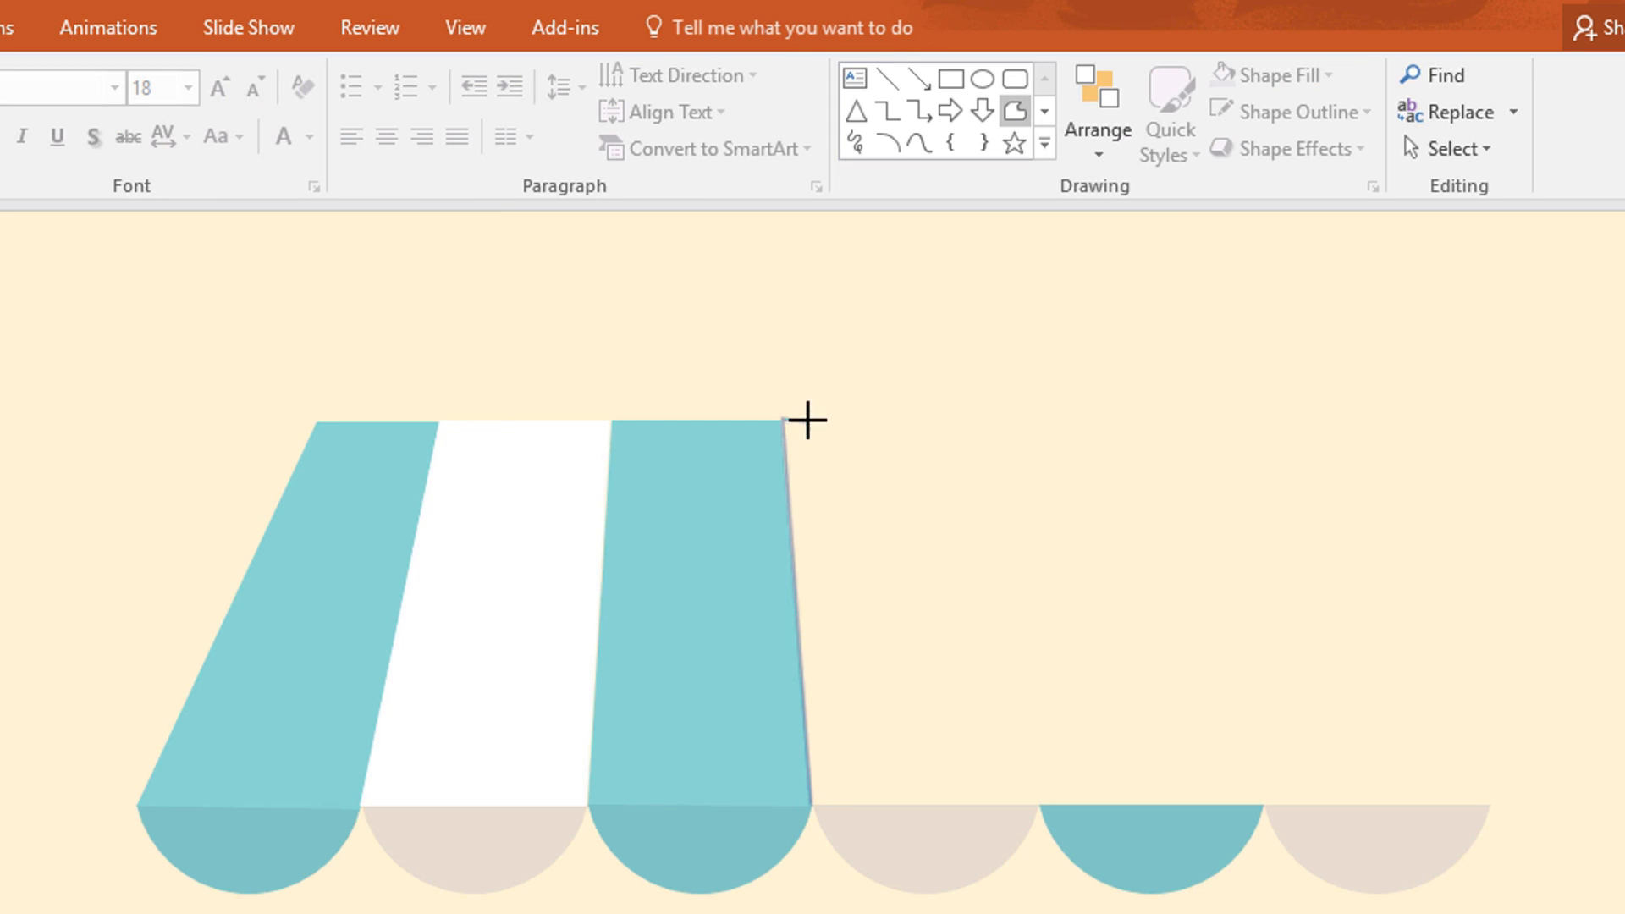
pyautogui.click(956, 418)
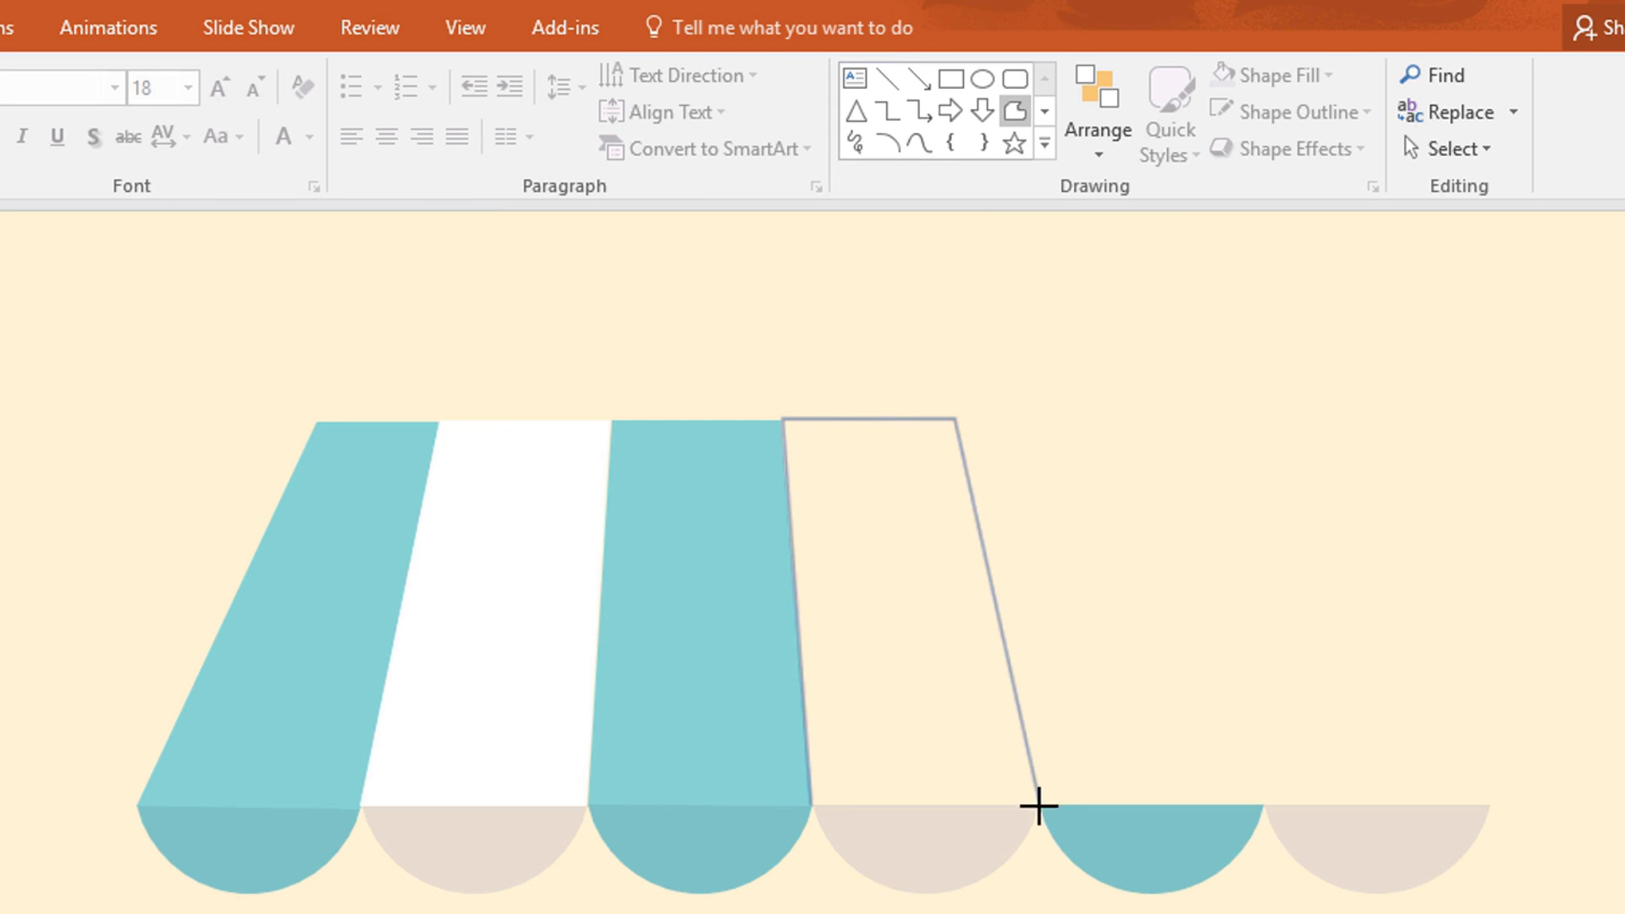
pyautogui.click(1038, 805)
pyautogui.click(809, 804)
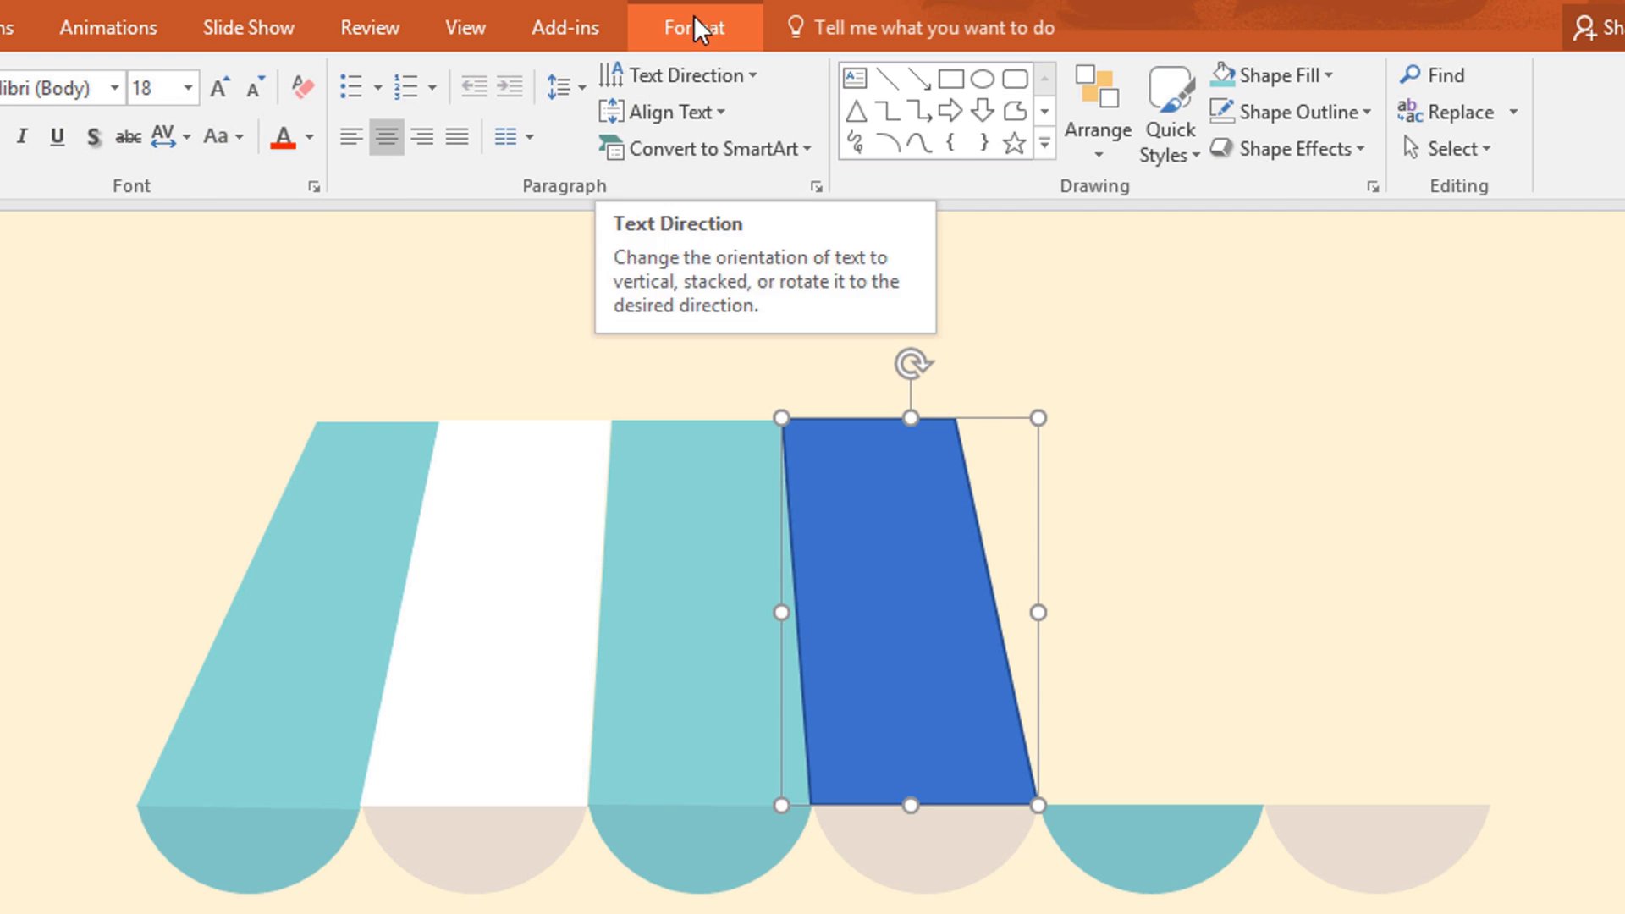
pyautogui.click(701, 25)
pyautogui.click(338, 76)
pyautogui.click(254, 127)
pyautogui.click(356, 113)
pyautogui.click(478, 464)
pyautogui.press('Escape')
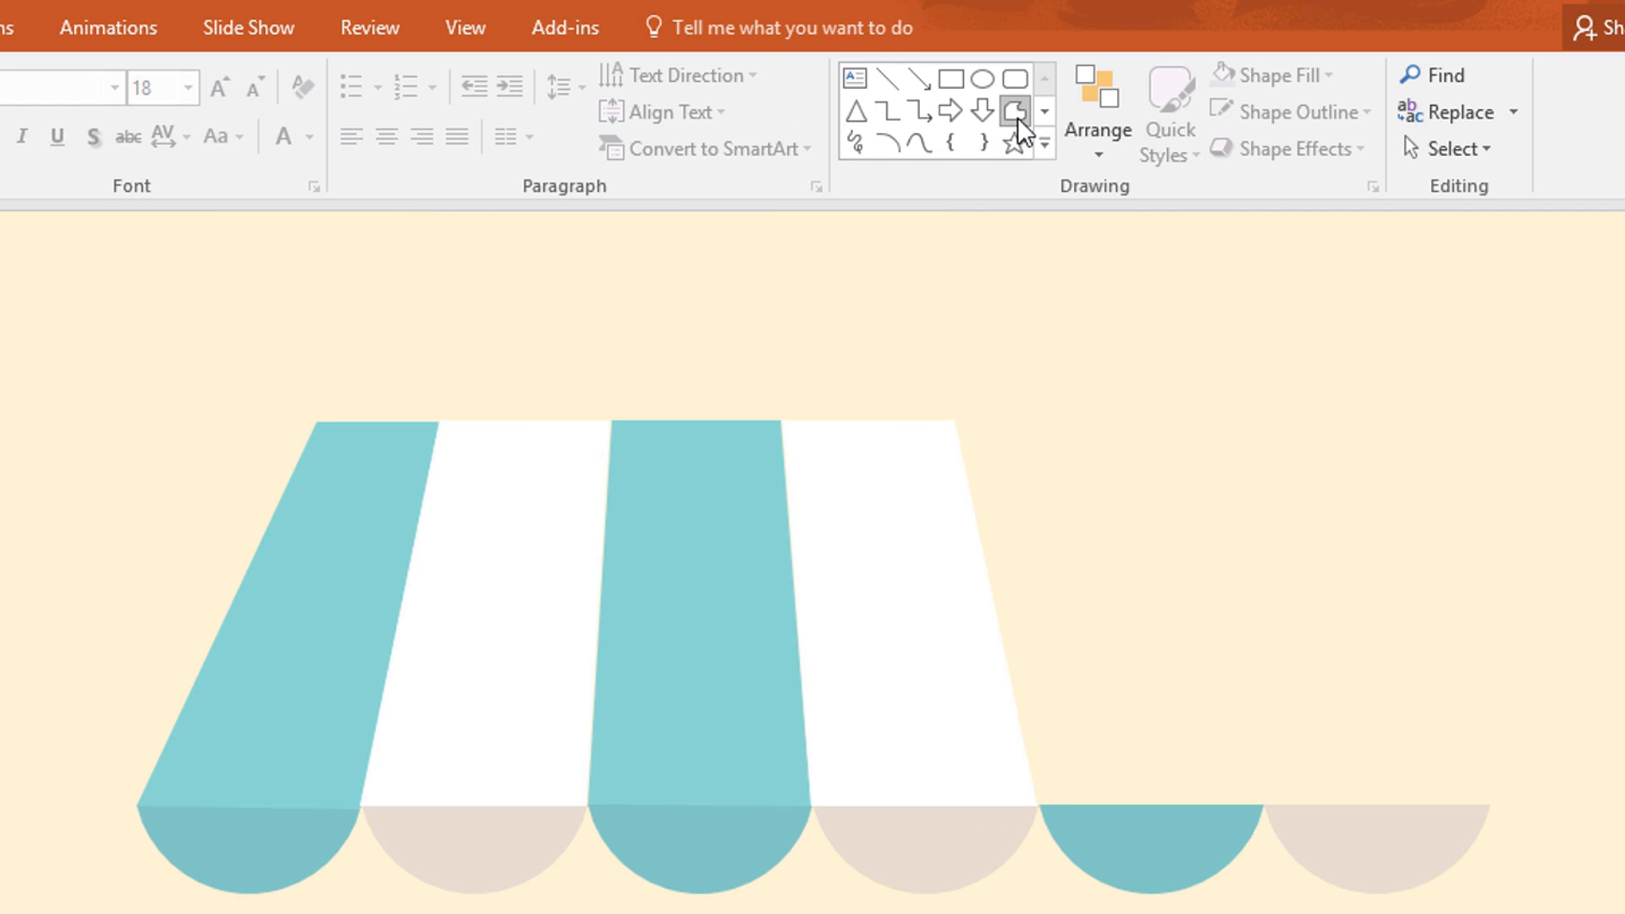
# Step: Add the fifth stripe, filled teal with no outline
pyautogui.click(1038, 805)
pyautogui.click(956, 418)
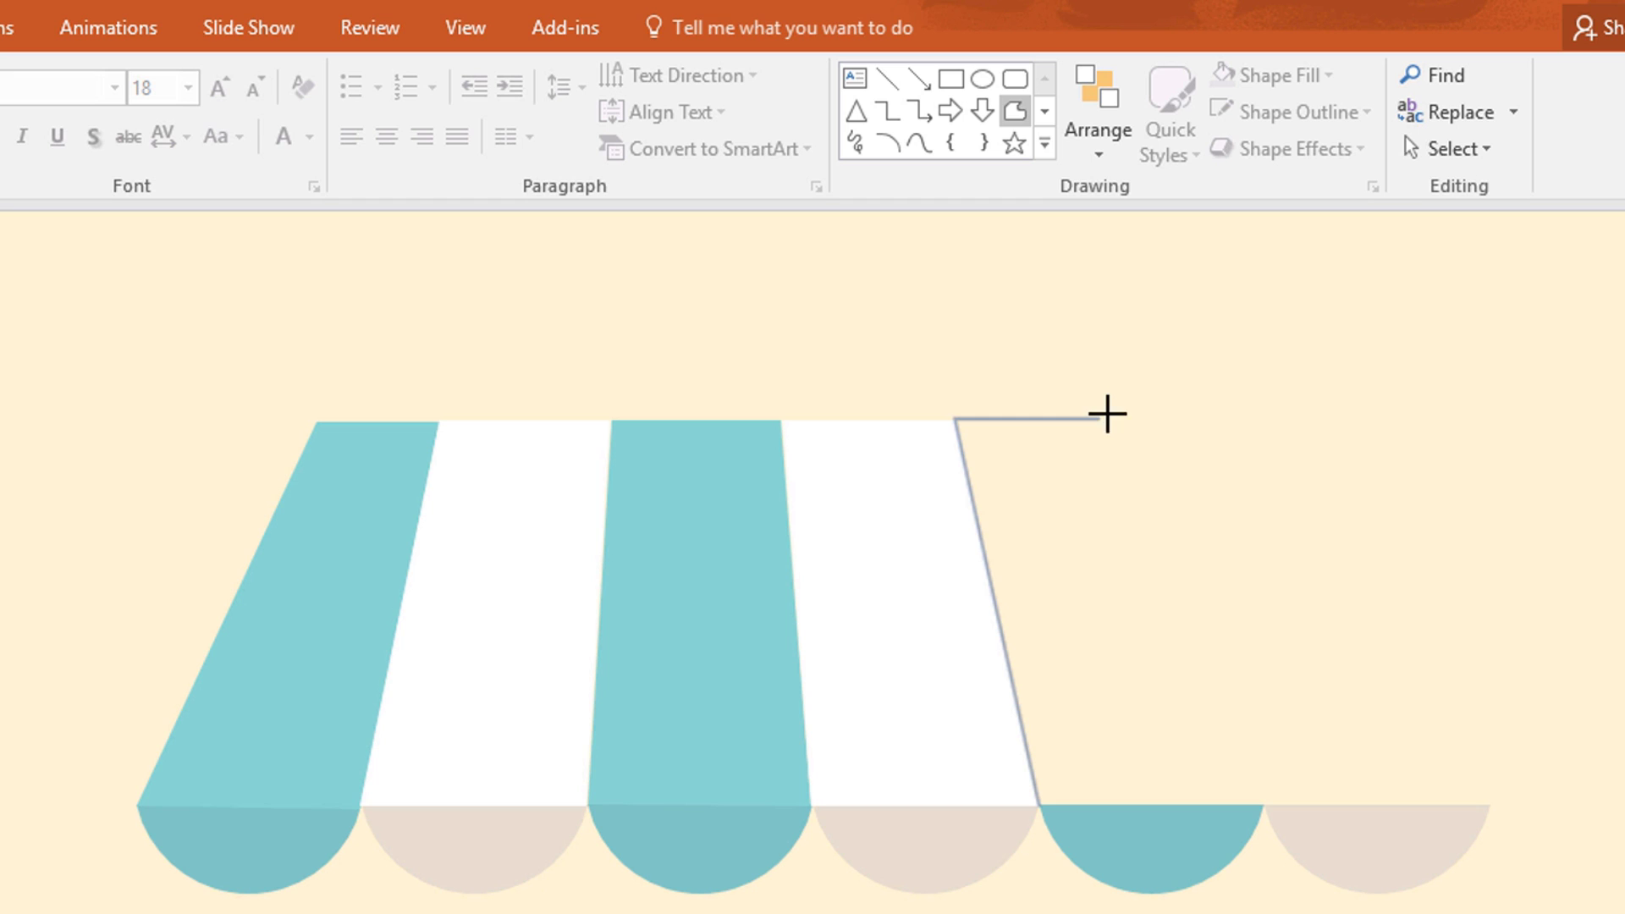
pyautogui.click(1130, 419)
pyautogui.click(1265, 805)
pyautogui.click(1037, 805)
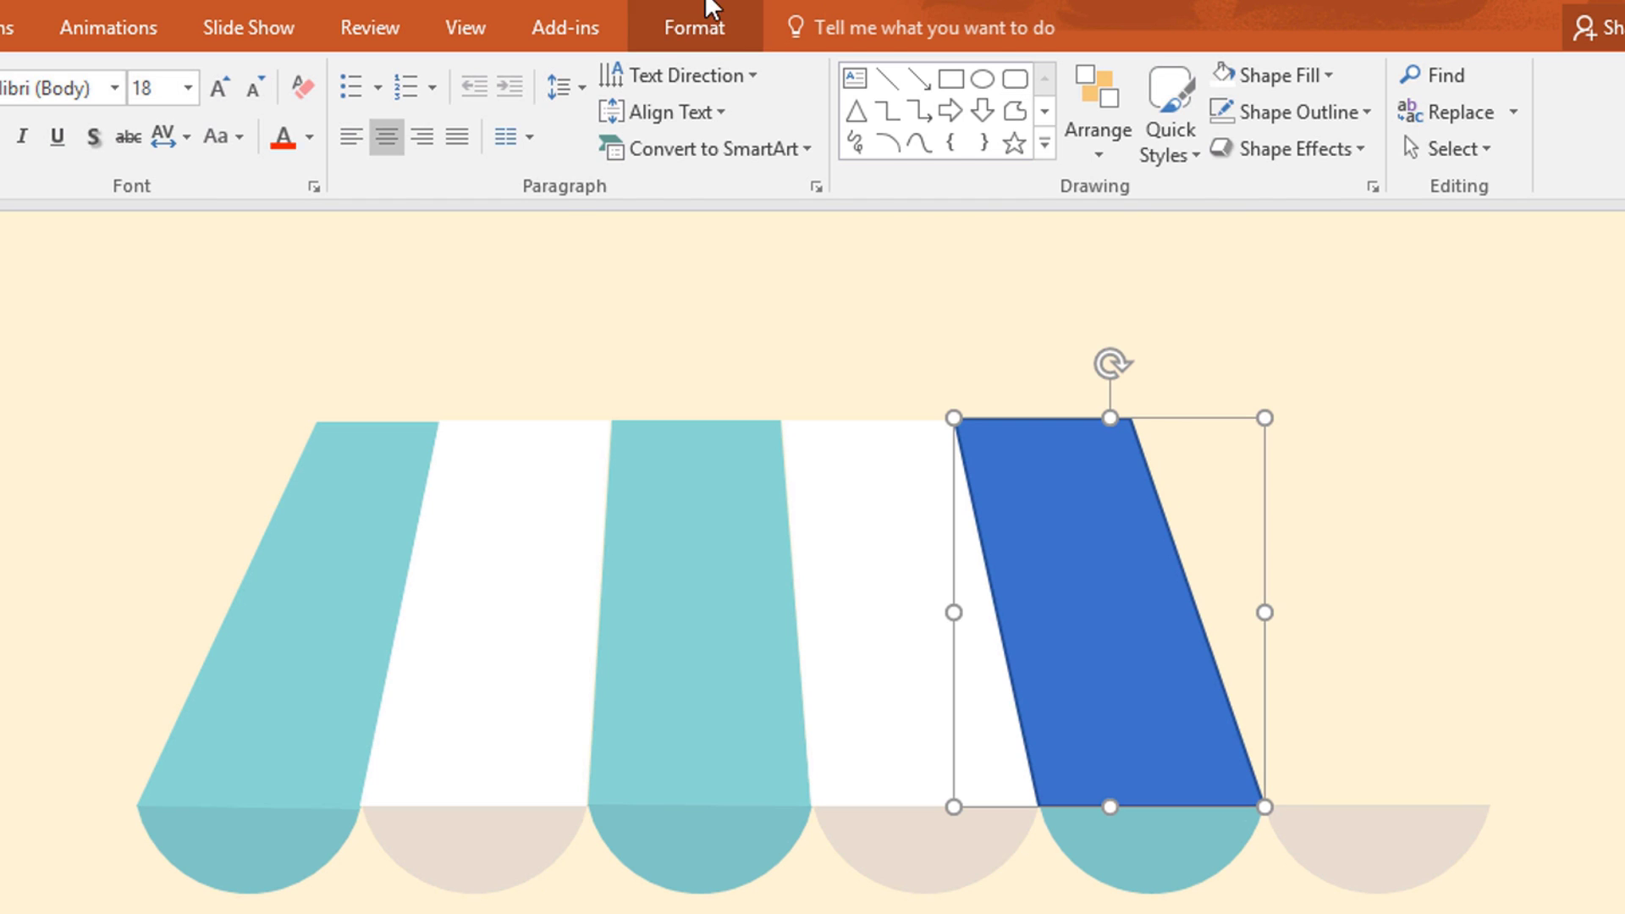
pyautogui.click(694, 28)
pyautogui.click(351, 76)
pyautogui.click(251, 383)
pyautogui.click(360, 110)
pyautogui.click(385, 462)
pyautogui.press('Escape')
# Step: Add the last white outline-free stripe, then marquee-select all awning pieces
pyautogui.click(1015, 110)
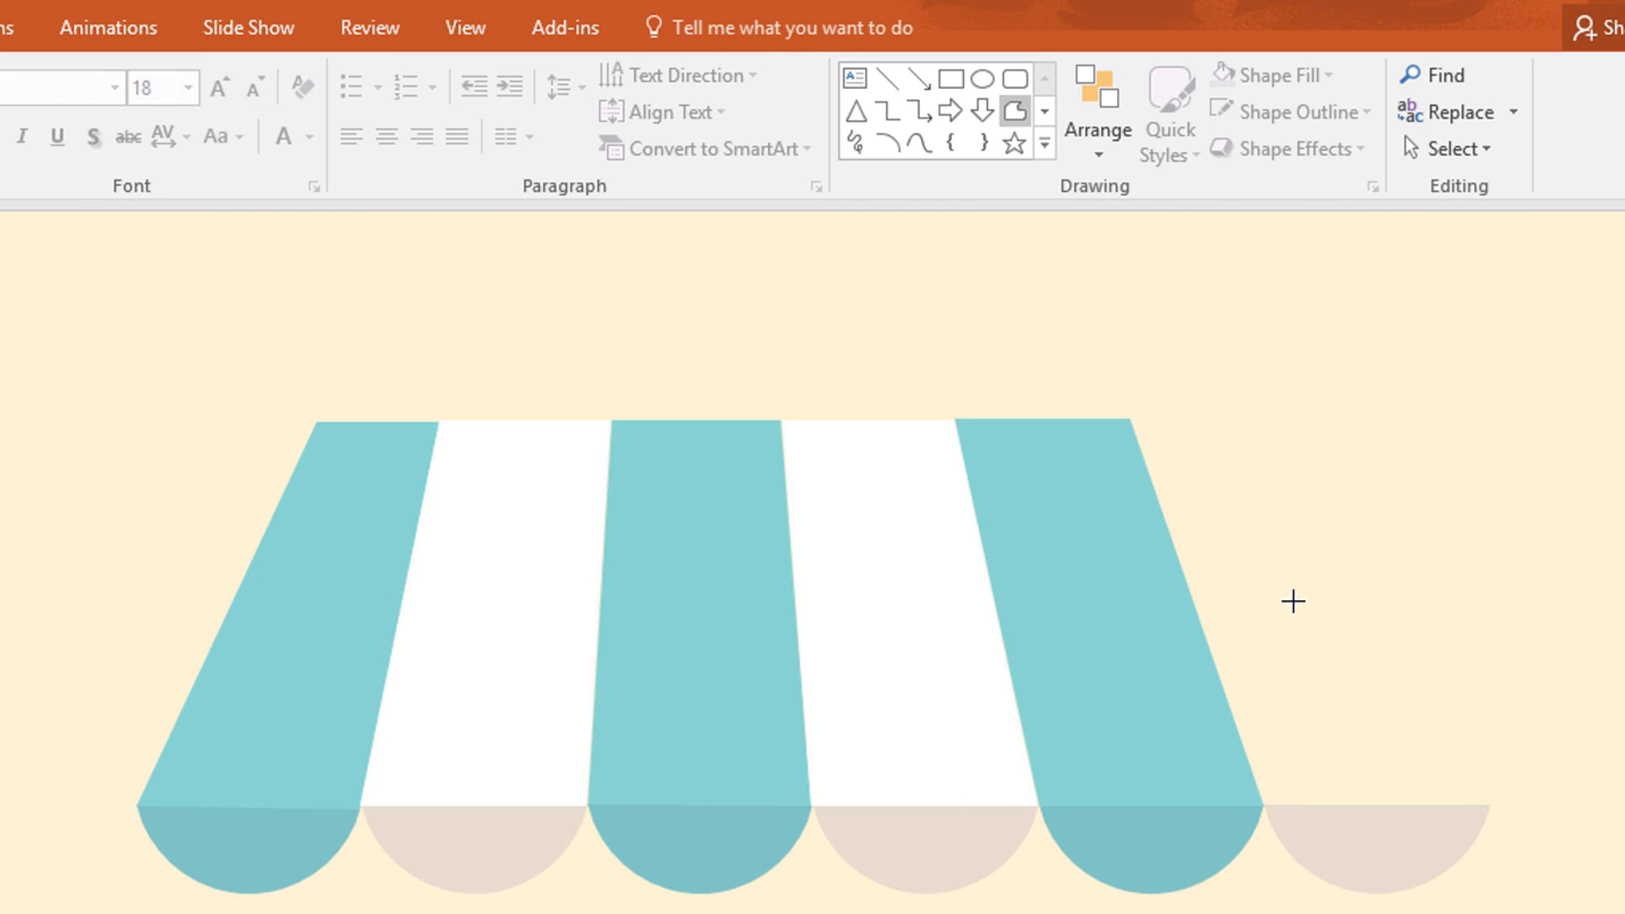
pyautogui.click(1265, 805)
pyautogui.click(1132, 418)
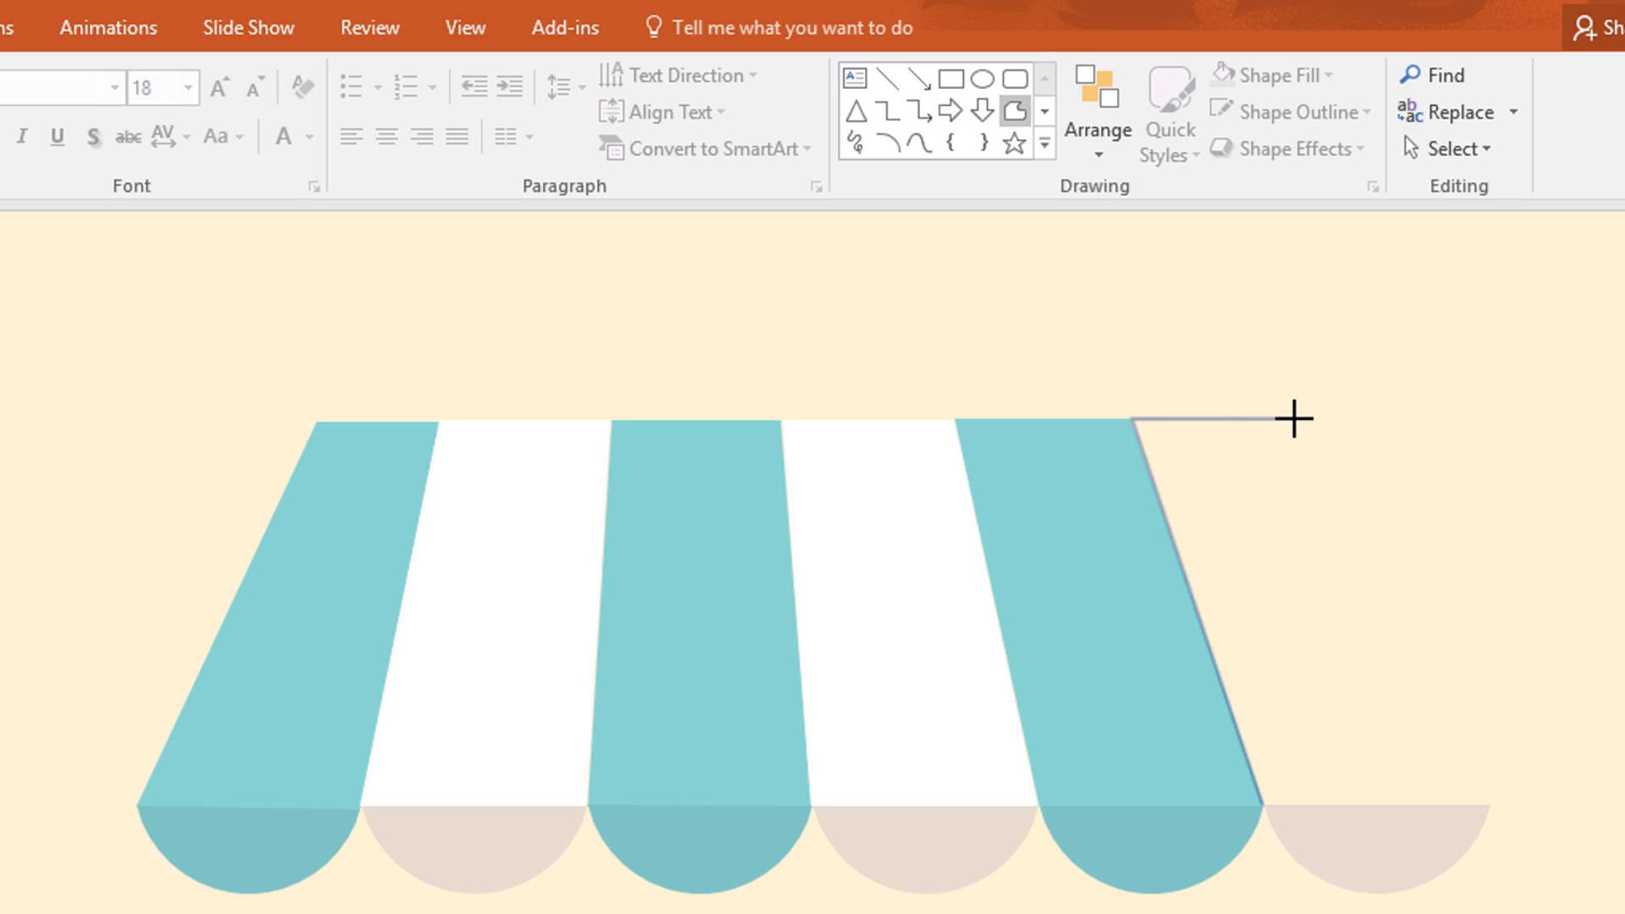
pyautogui.click(1295, 418)
pyautogui.click(1490, 805)
pyautogui.click(1265, 805)
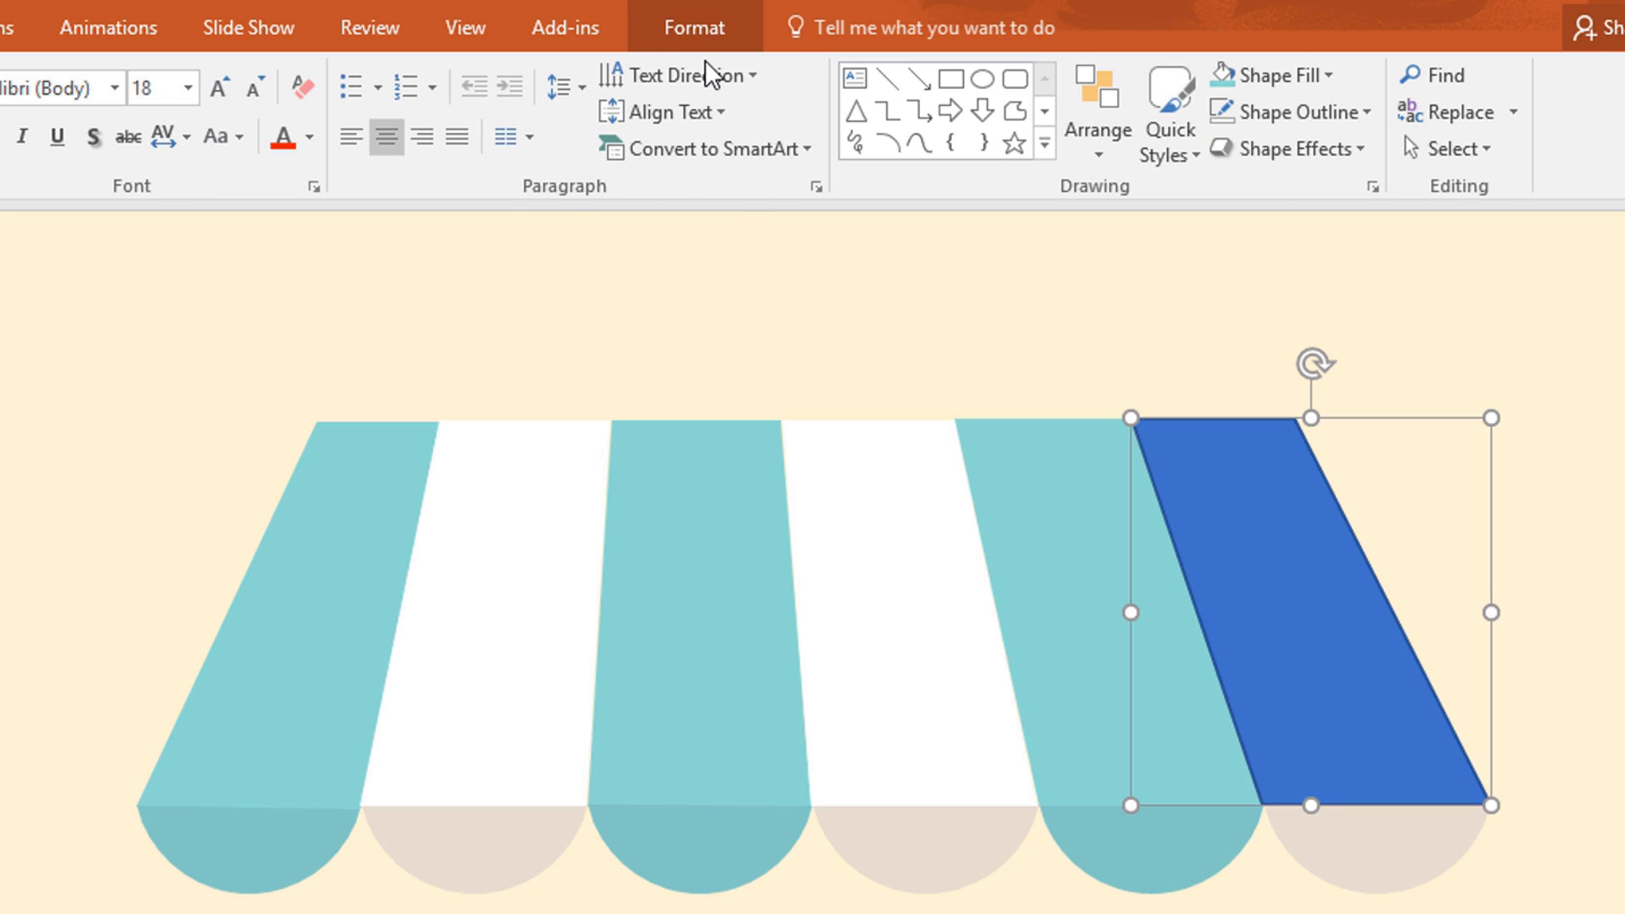
pyautogui.click(694, 27)
pyautogui.click(352, 80)
pyautogui.click(254, 144)
pyautogui.click(330, 112)
pyautogui.click(467, 464)
pyautogui.click(1552, 682)
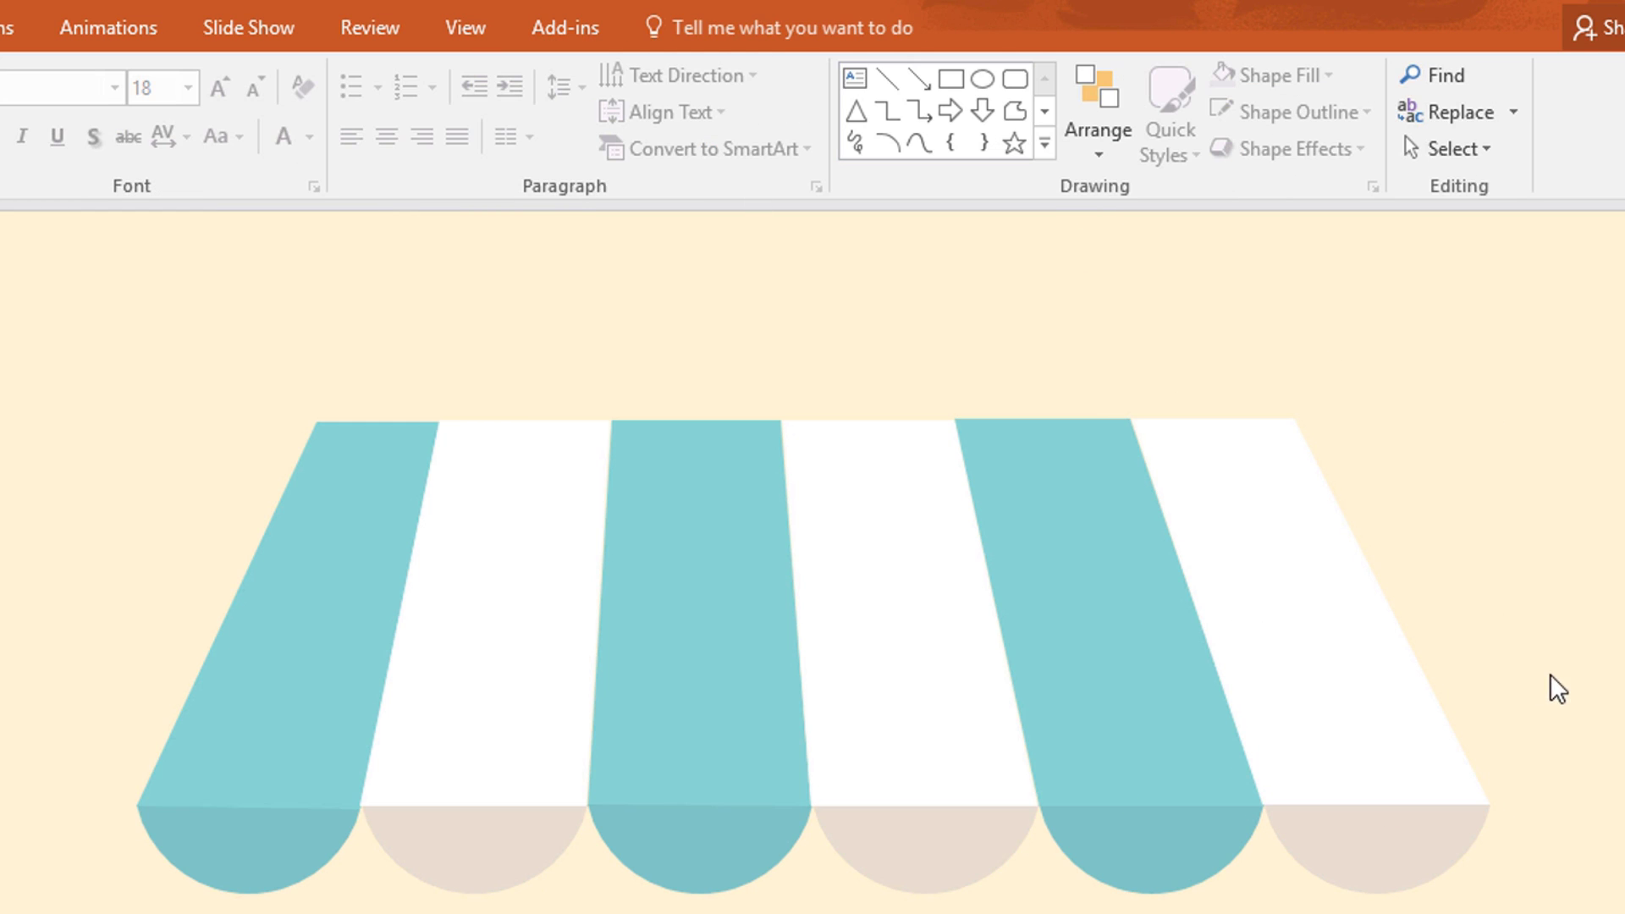
pyautogui.moveTo(1446, 814); pyautogui.dragTo(34, 913)
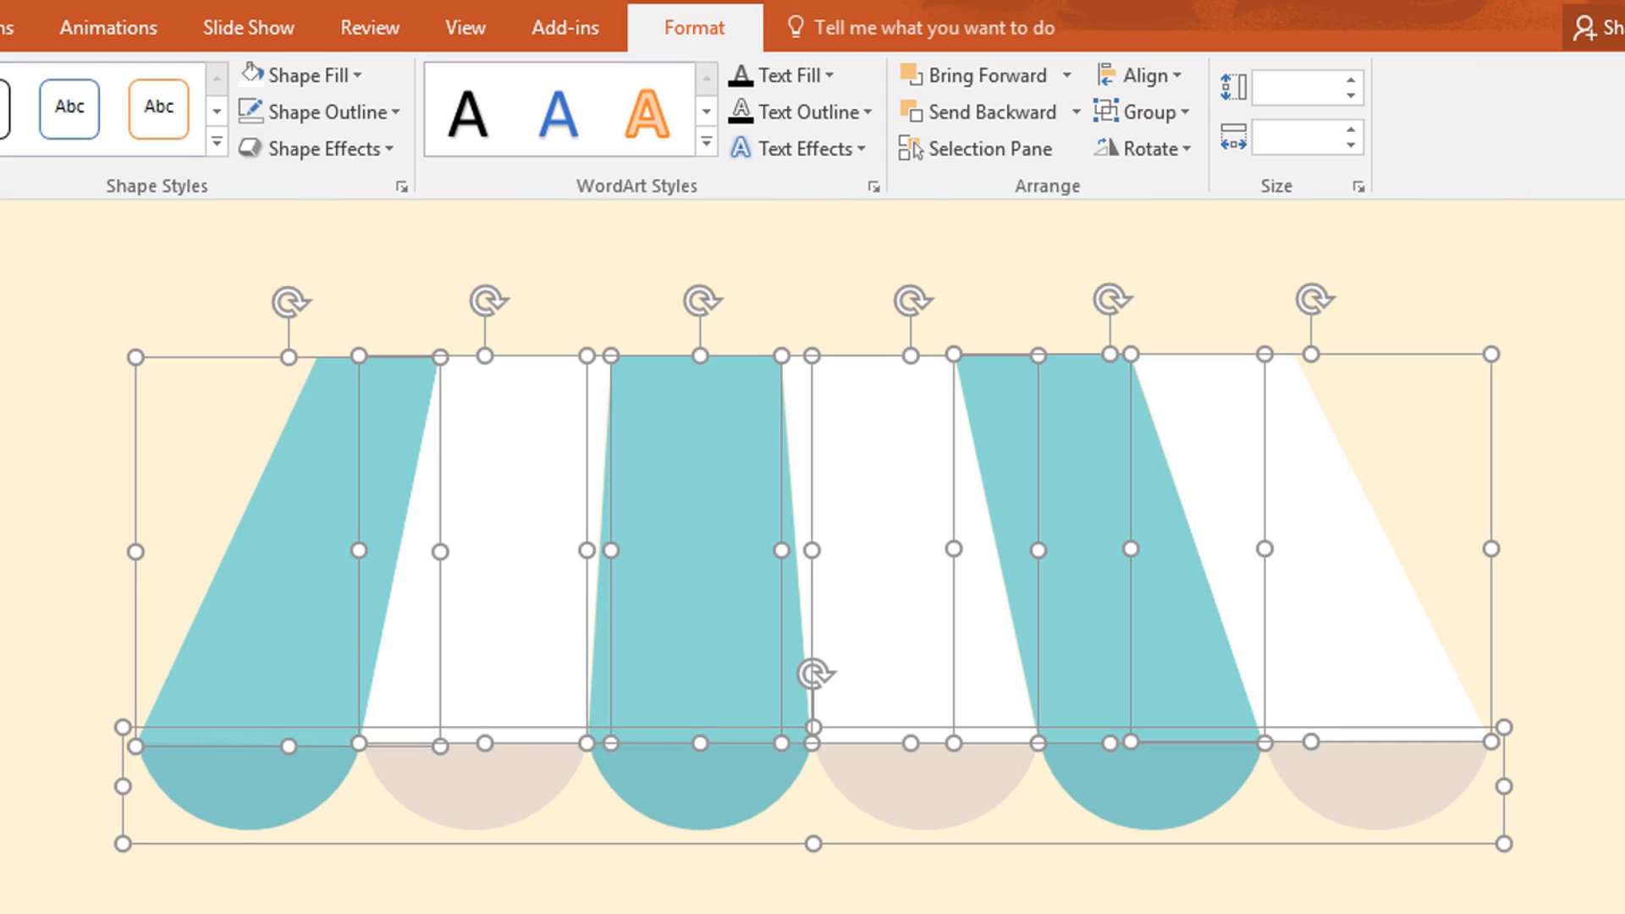
# Step: Group the selected awning pieces into one object
pyautogui.hotkey('ctrl', 'g')
pyautogui.scroll(-5, 649, 497)
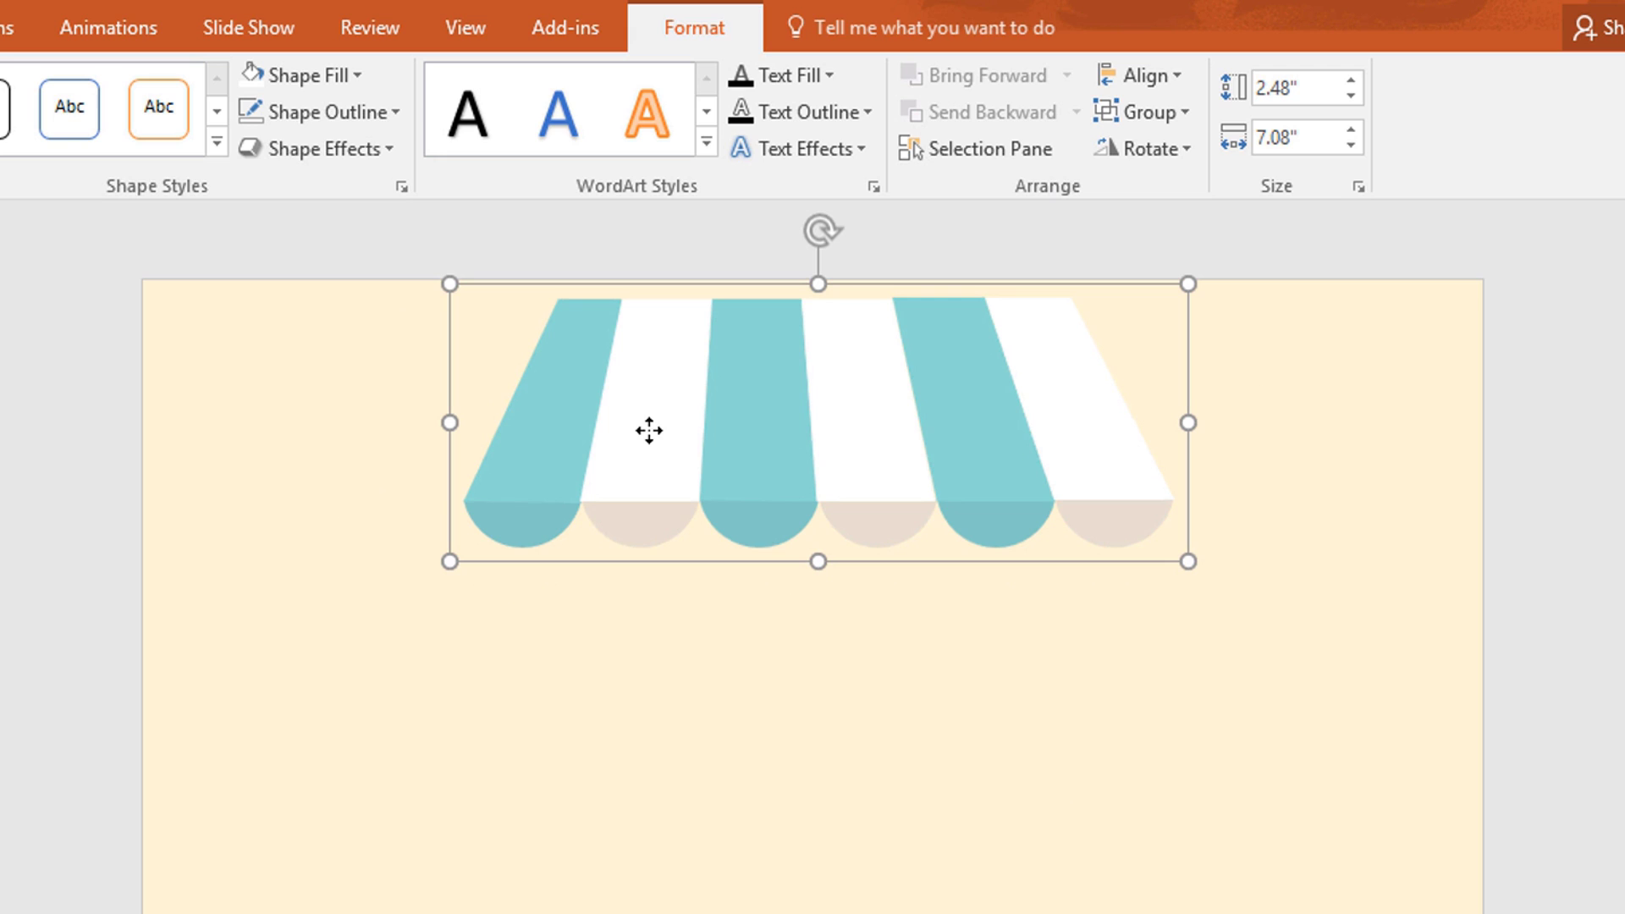
pyautogui.click(751, 745)
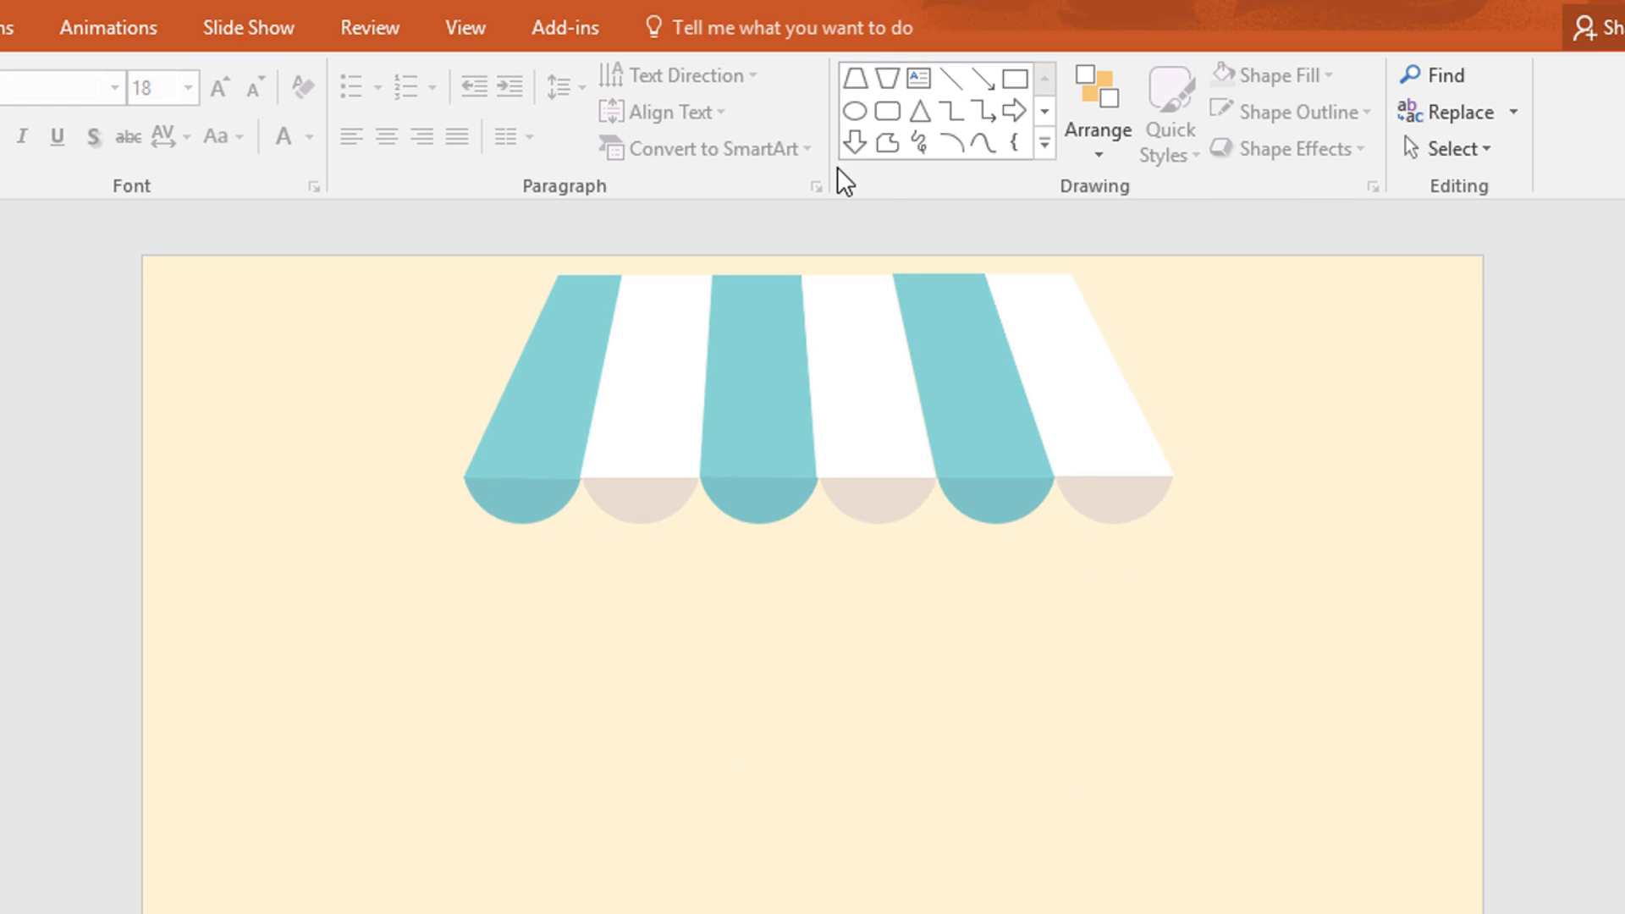
# Step: Draw a trapezoid below the awning, flip it upside down, and adjust its size and slant
pyautogui.click(866, 78)
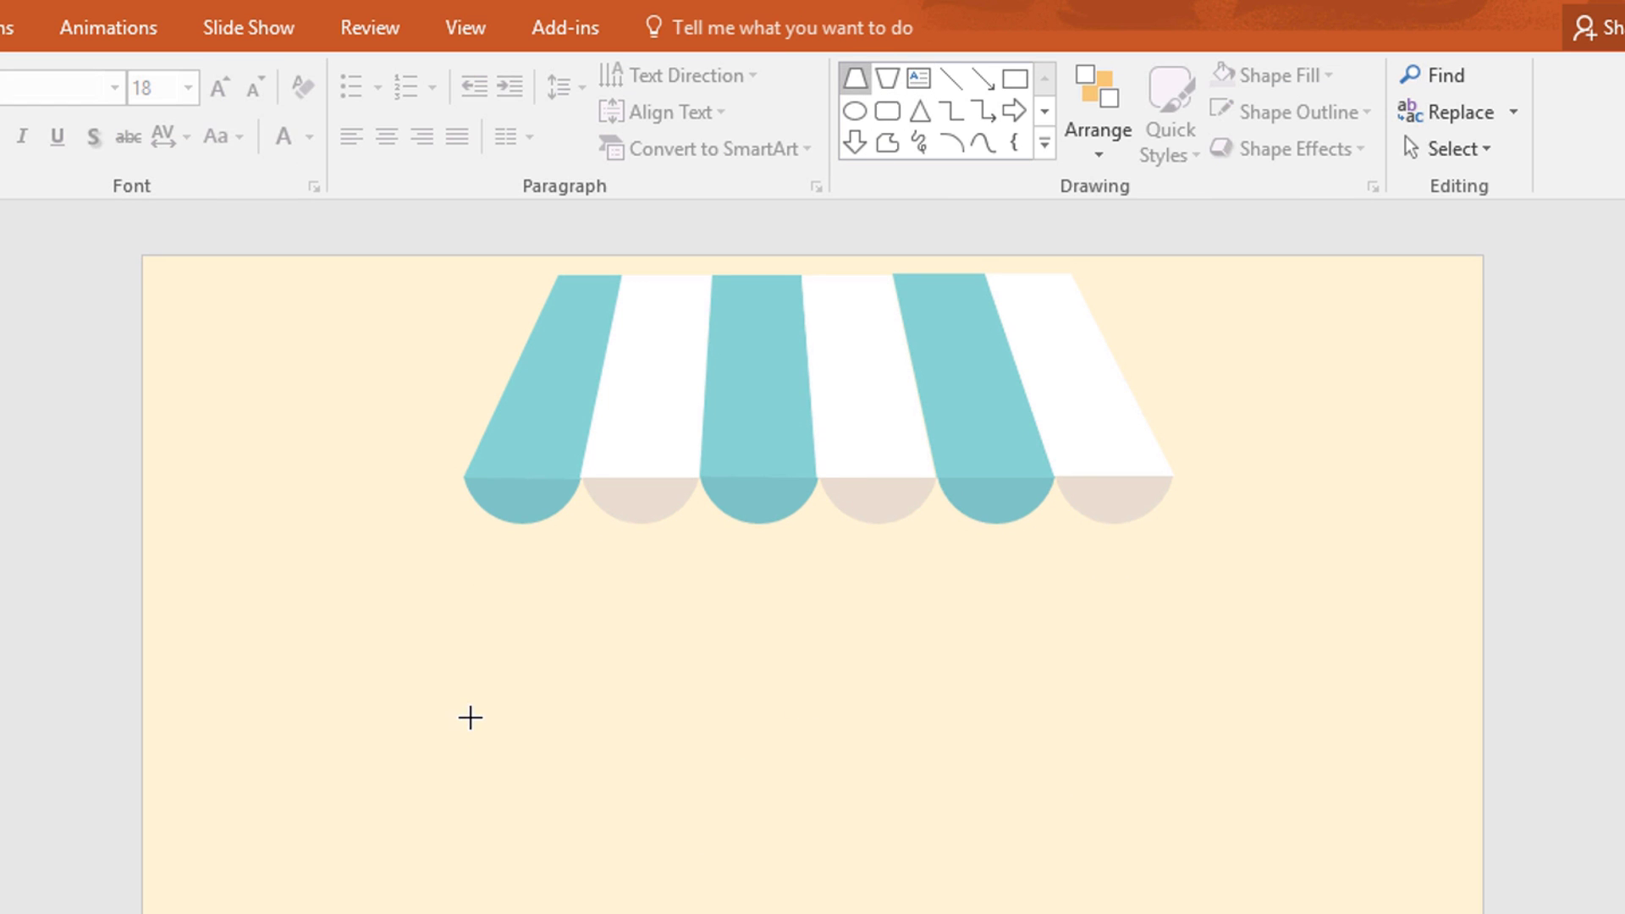
pyautogui.moveTo(470, 717); pyautogui.dragTo(1091, 880)
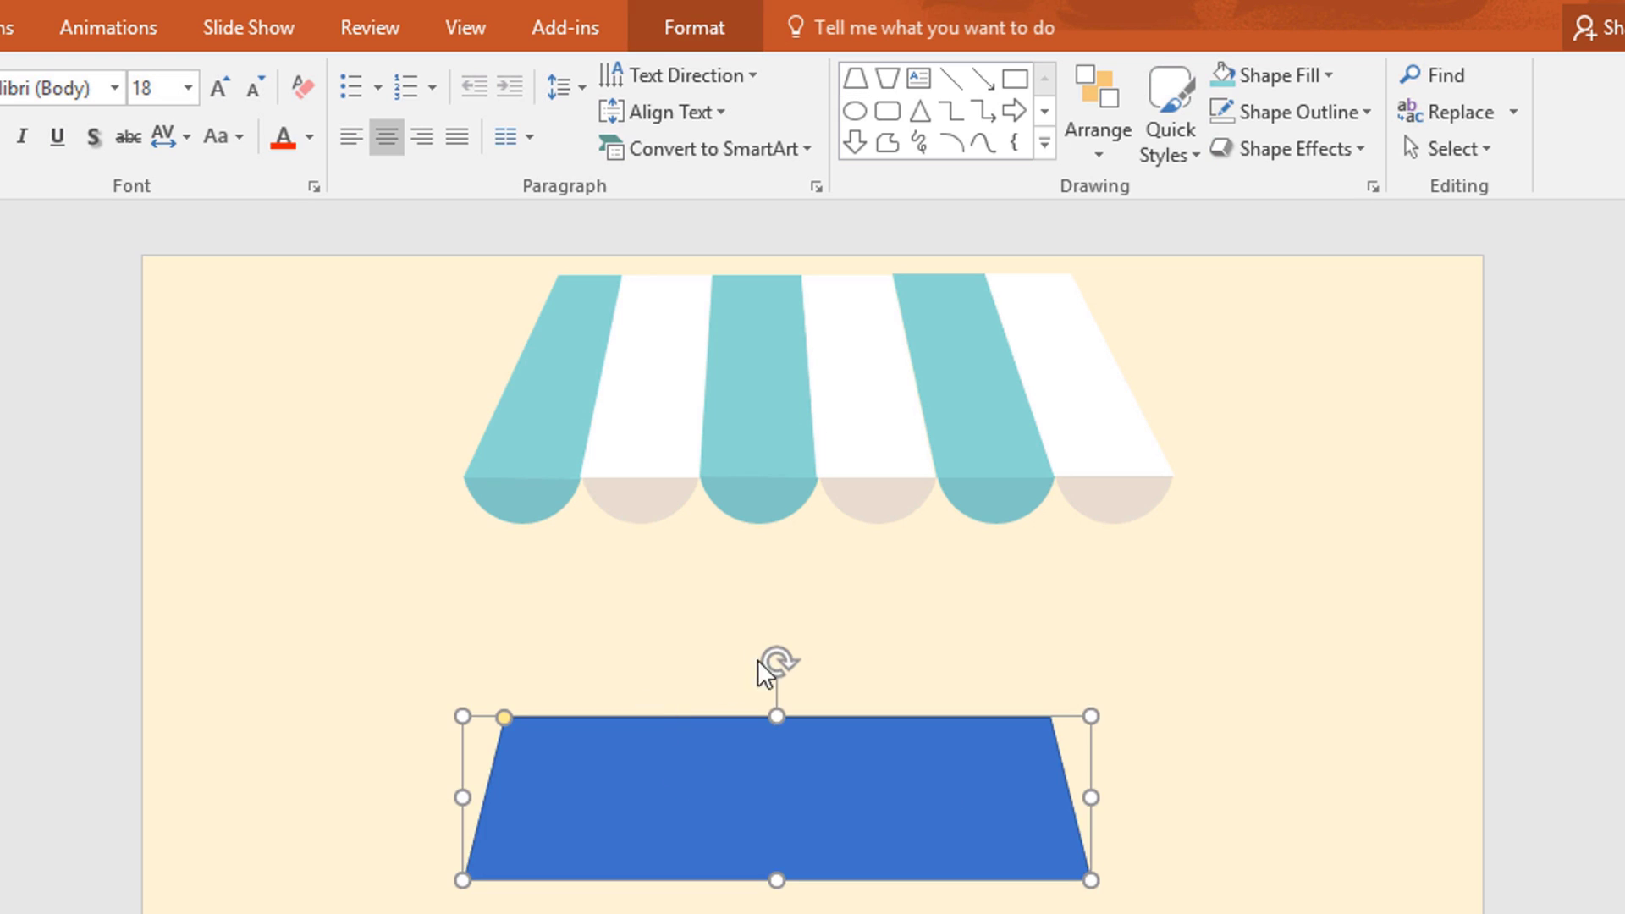
pyautogui.moveTo(796, 655); pyautogui.dragTo(777, 913)
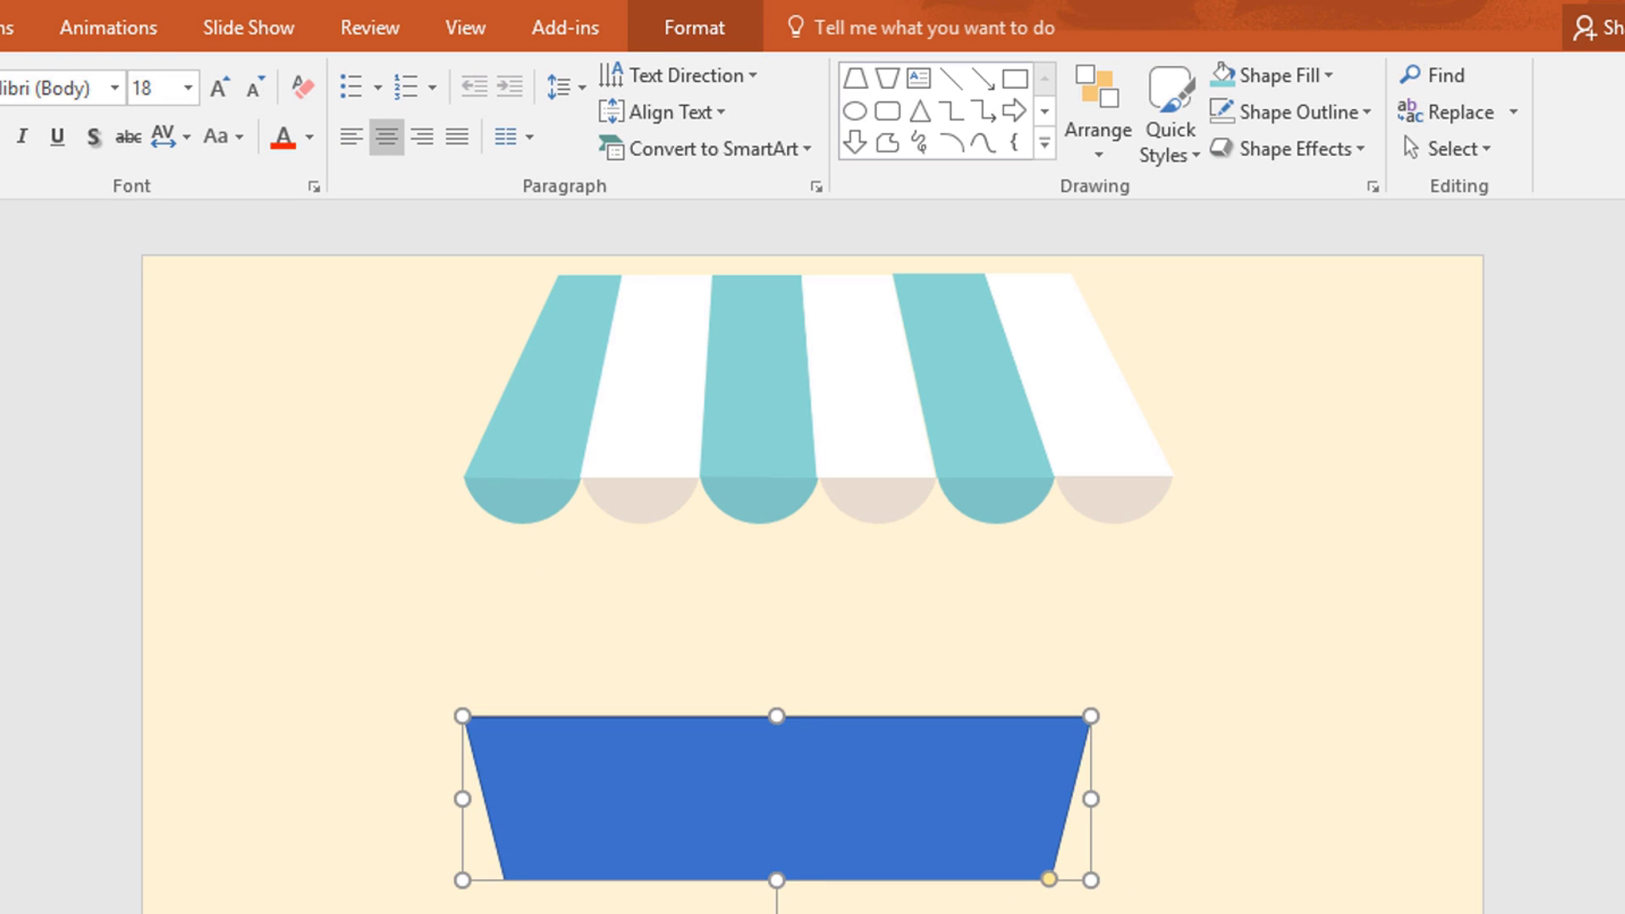
pyautogui.moveTo(778, 697); pyautogui.dragTo(776, 662)
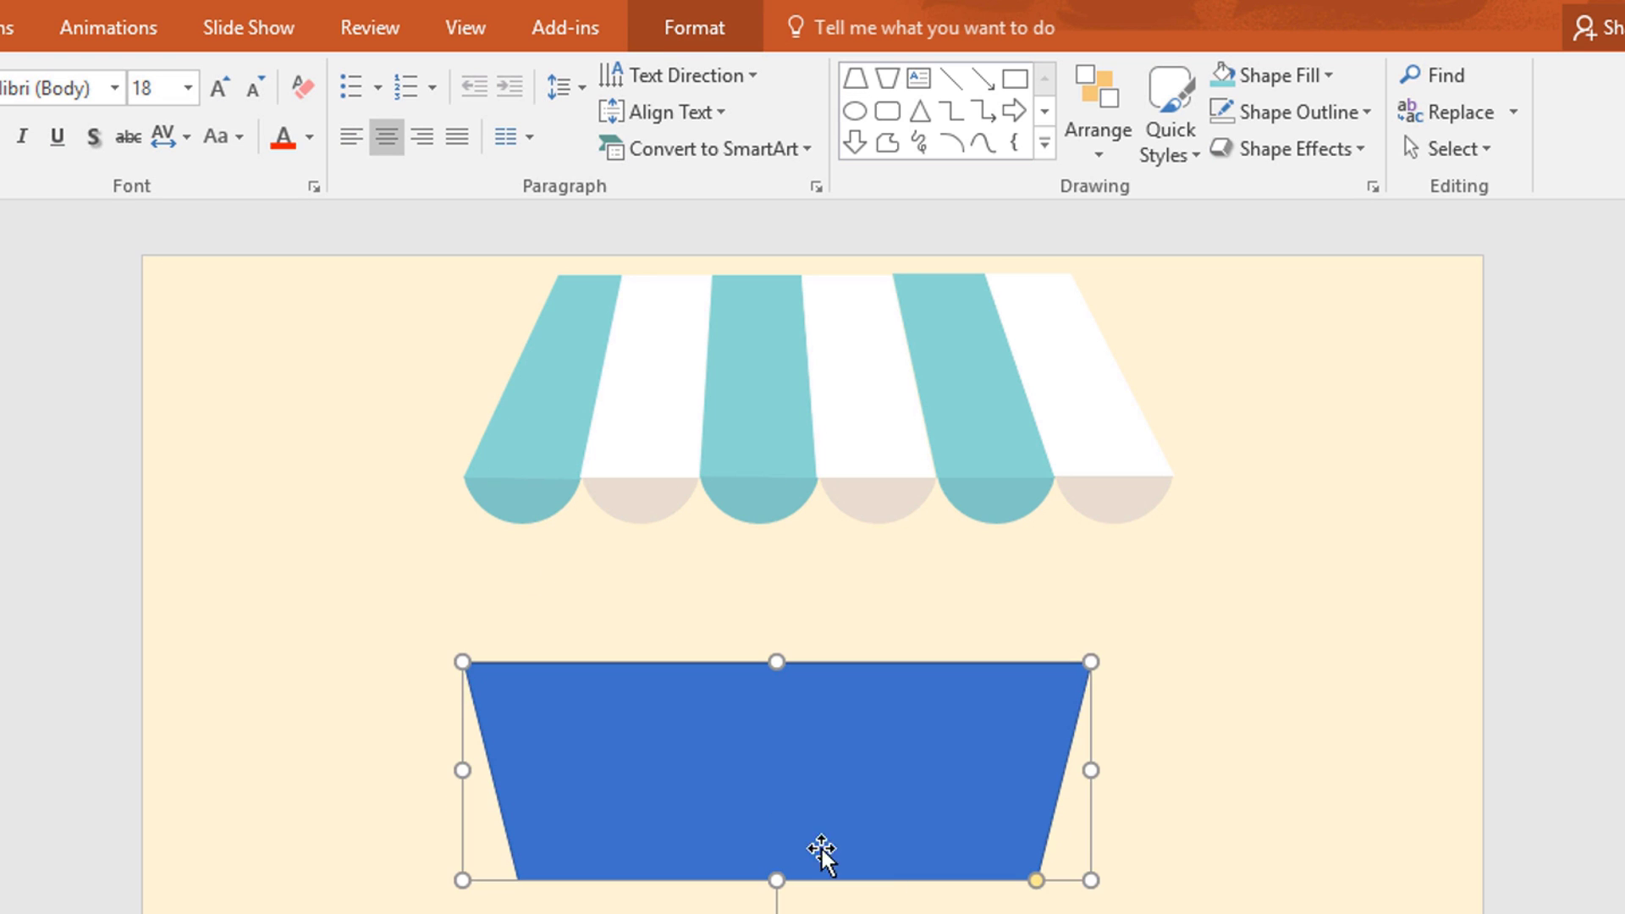
pyautogui.moveTo(1036, 880); pyautogui.dragTo(1064, 879)
pyautogui.moveTo(1092, 769); pyautogui.dragTo(1027, 790)
pyautogui.moveTo(820, 891); pyautogui.dragTo(833, 868)
# Step: Fill the trapezoid teal and remove its outline
pyautogui.click(703, 24)
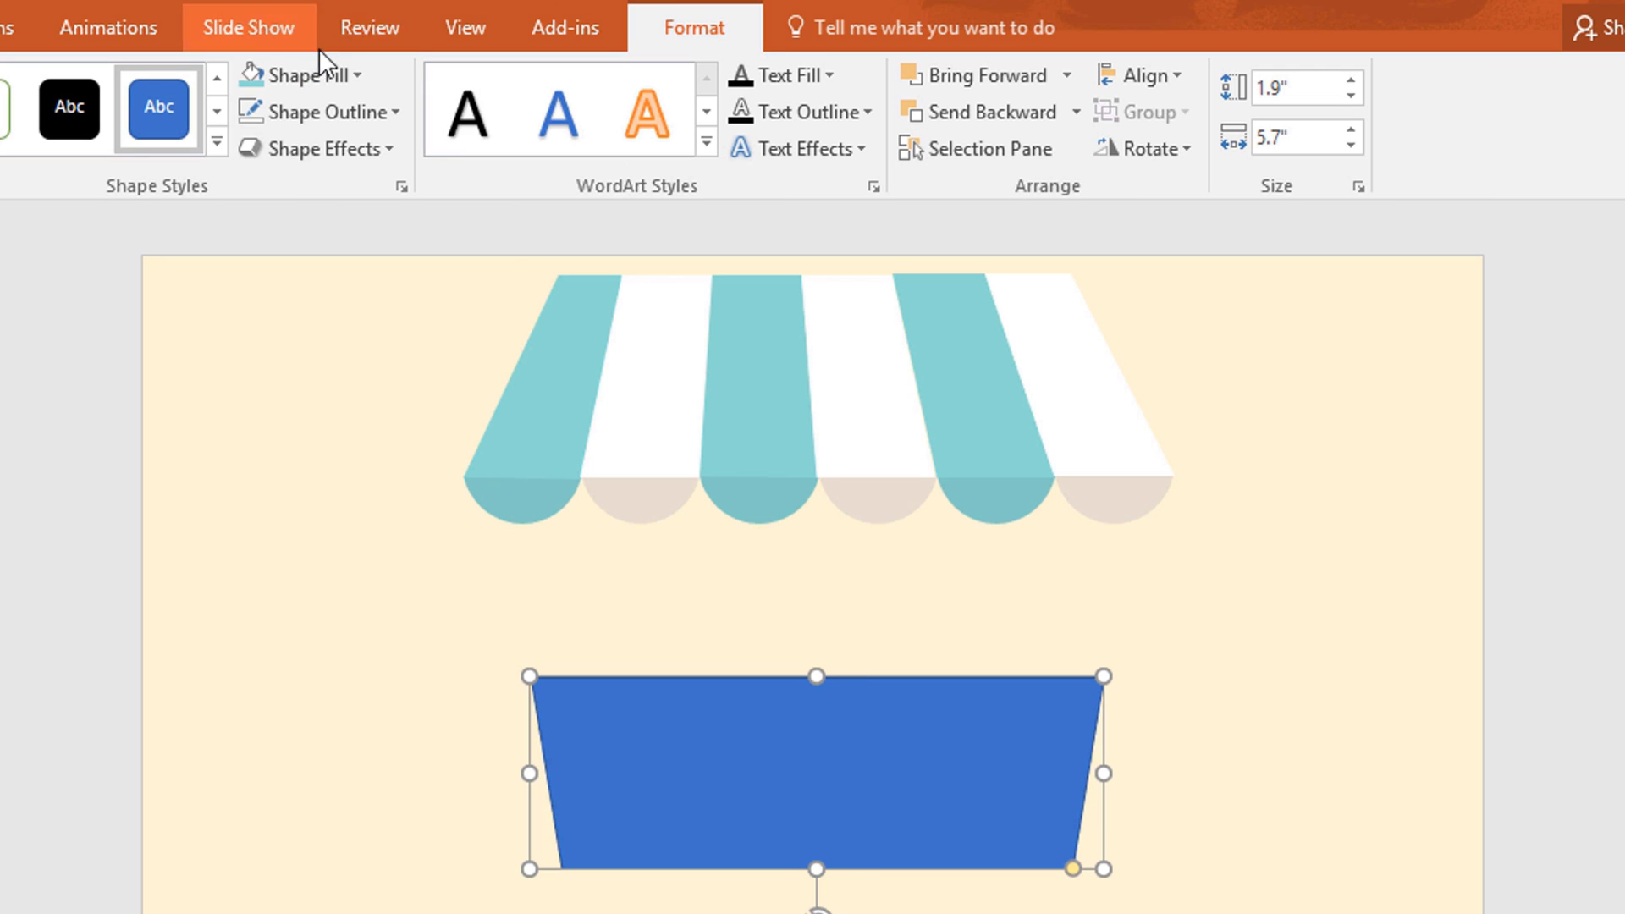
pyautogui.click(329, 72)
pyautogui.click(250, 395)
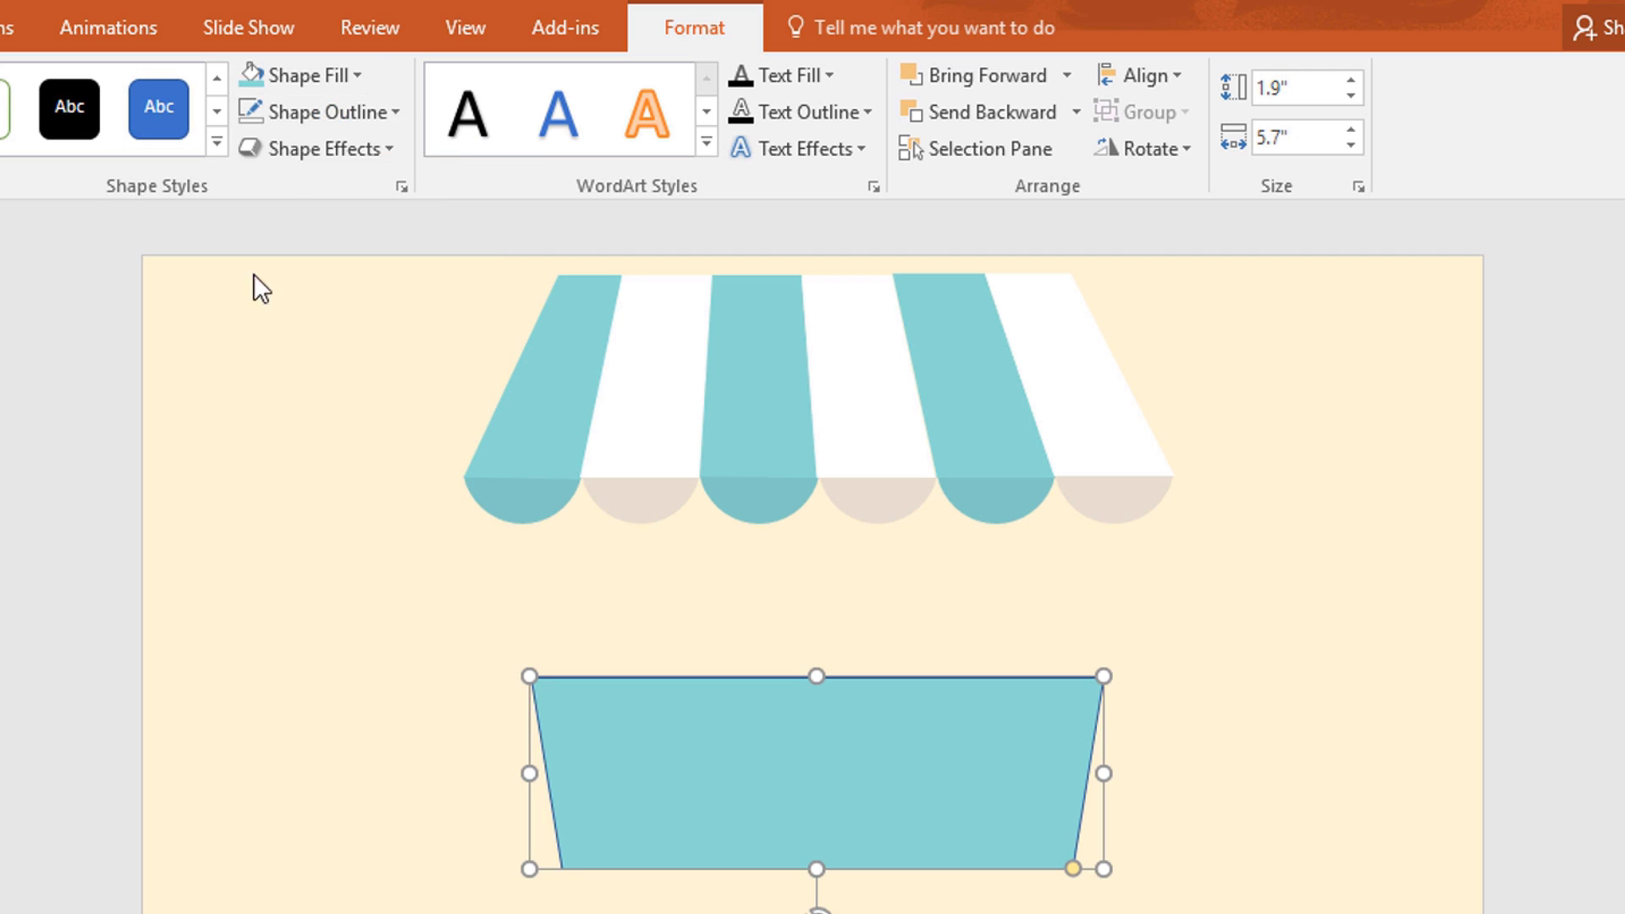
pyautogui.click(288, 113)
pyautogui.click(354, 463)
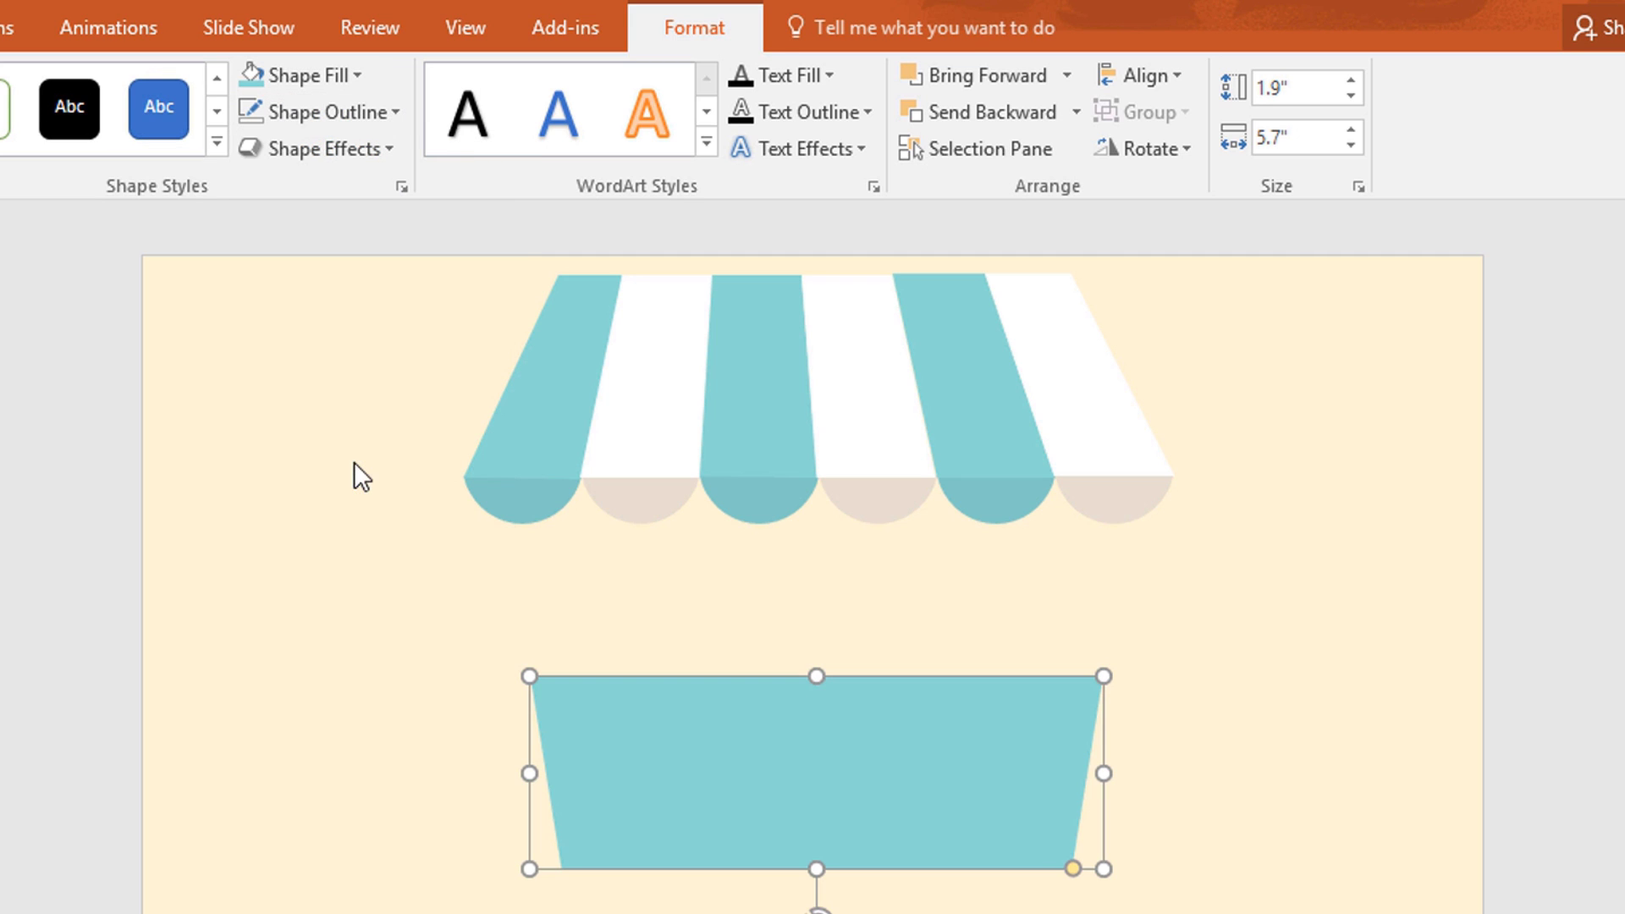
pyautogui.scroll(1, 852, 762)
pyautogui.scroll(1, 852, 762)
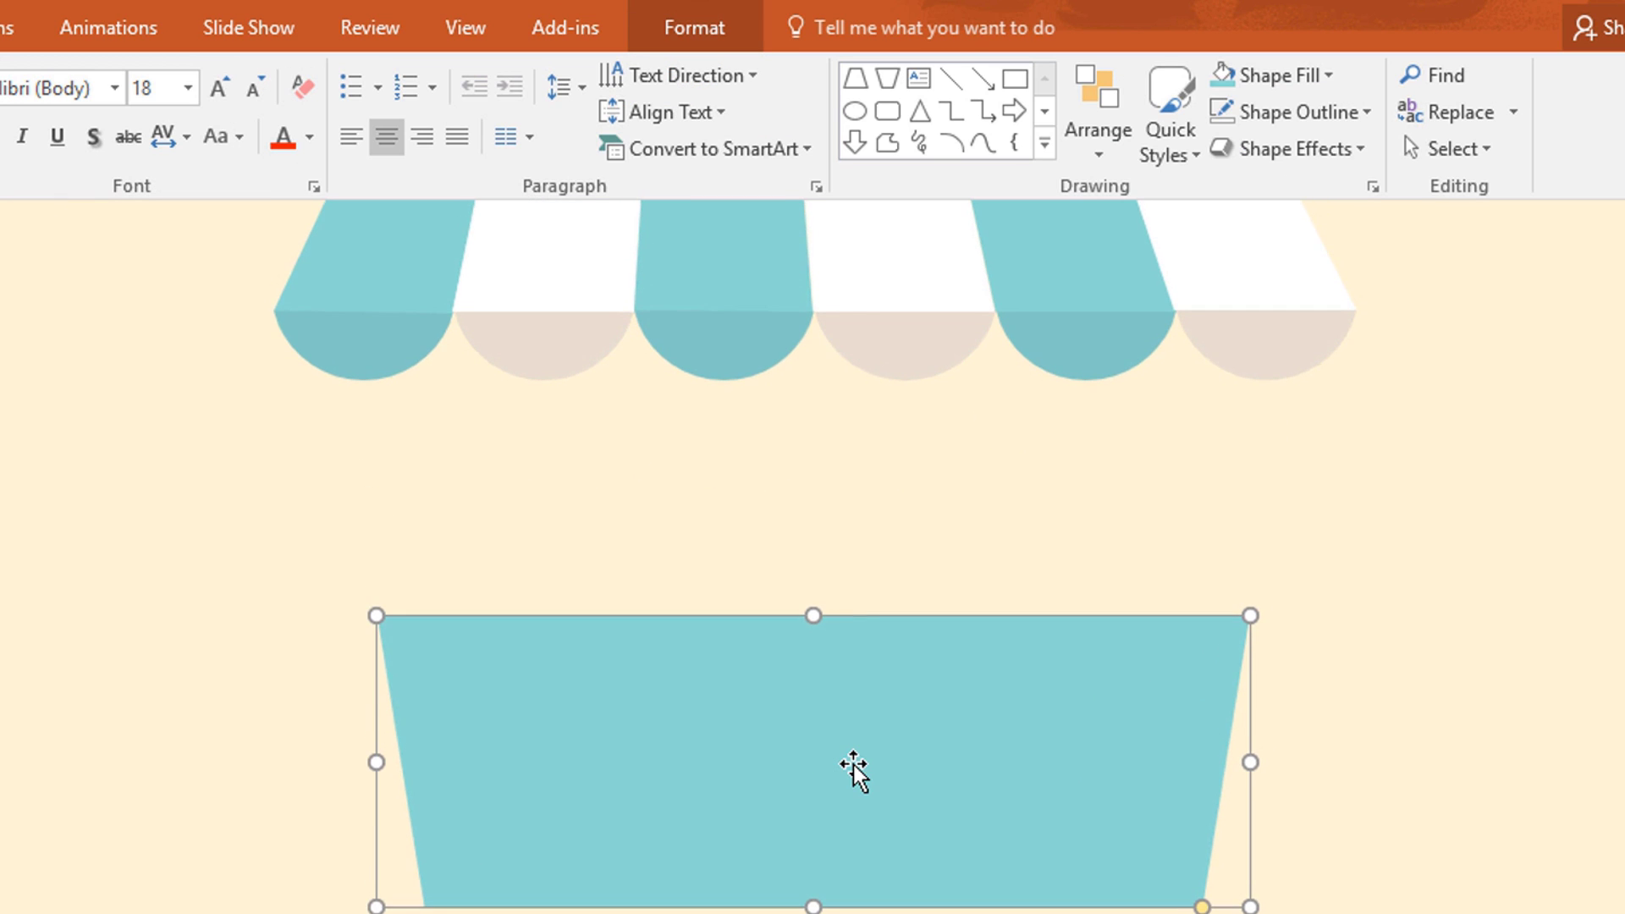
# Step: Draw a white 2¼ pt vertical line at the cart body's left edge
pyautogui.click(968, 89)
pyautogui.moveTo(423, 904); pyautogui.dragTo(425, 615)
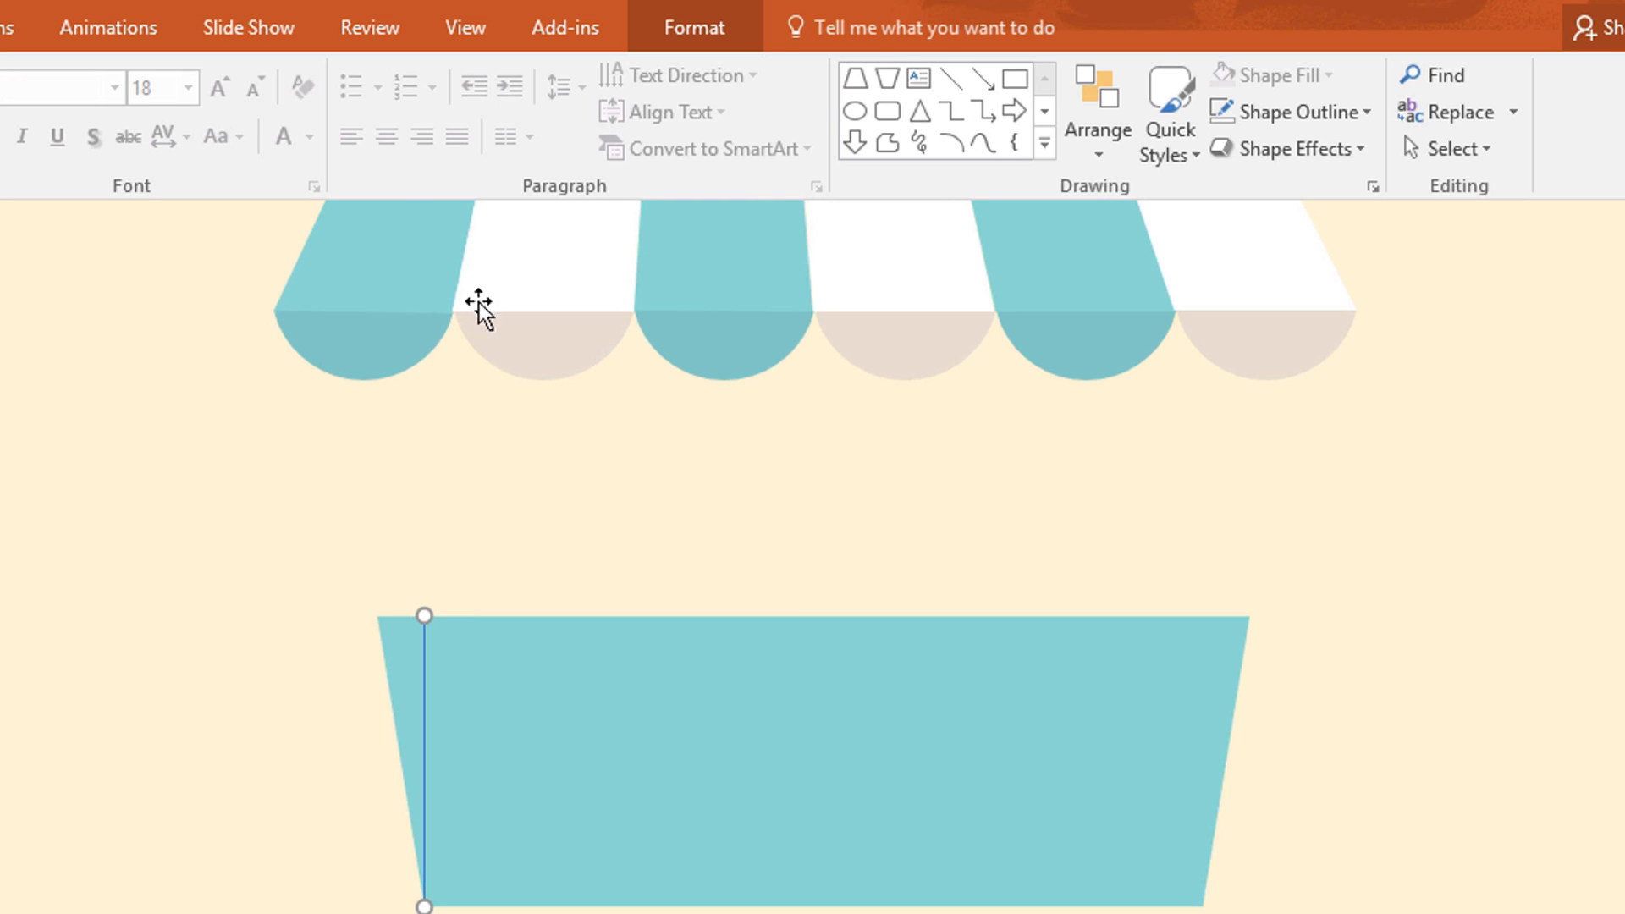
pyautogui.click(749, 33)
pyautogui.click(344, 117)
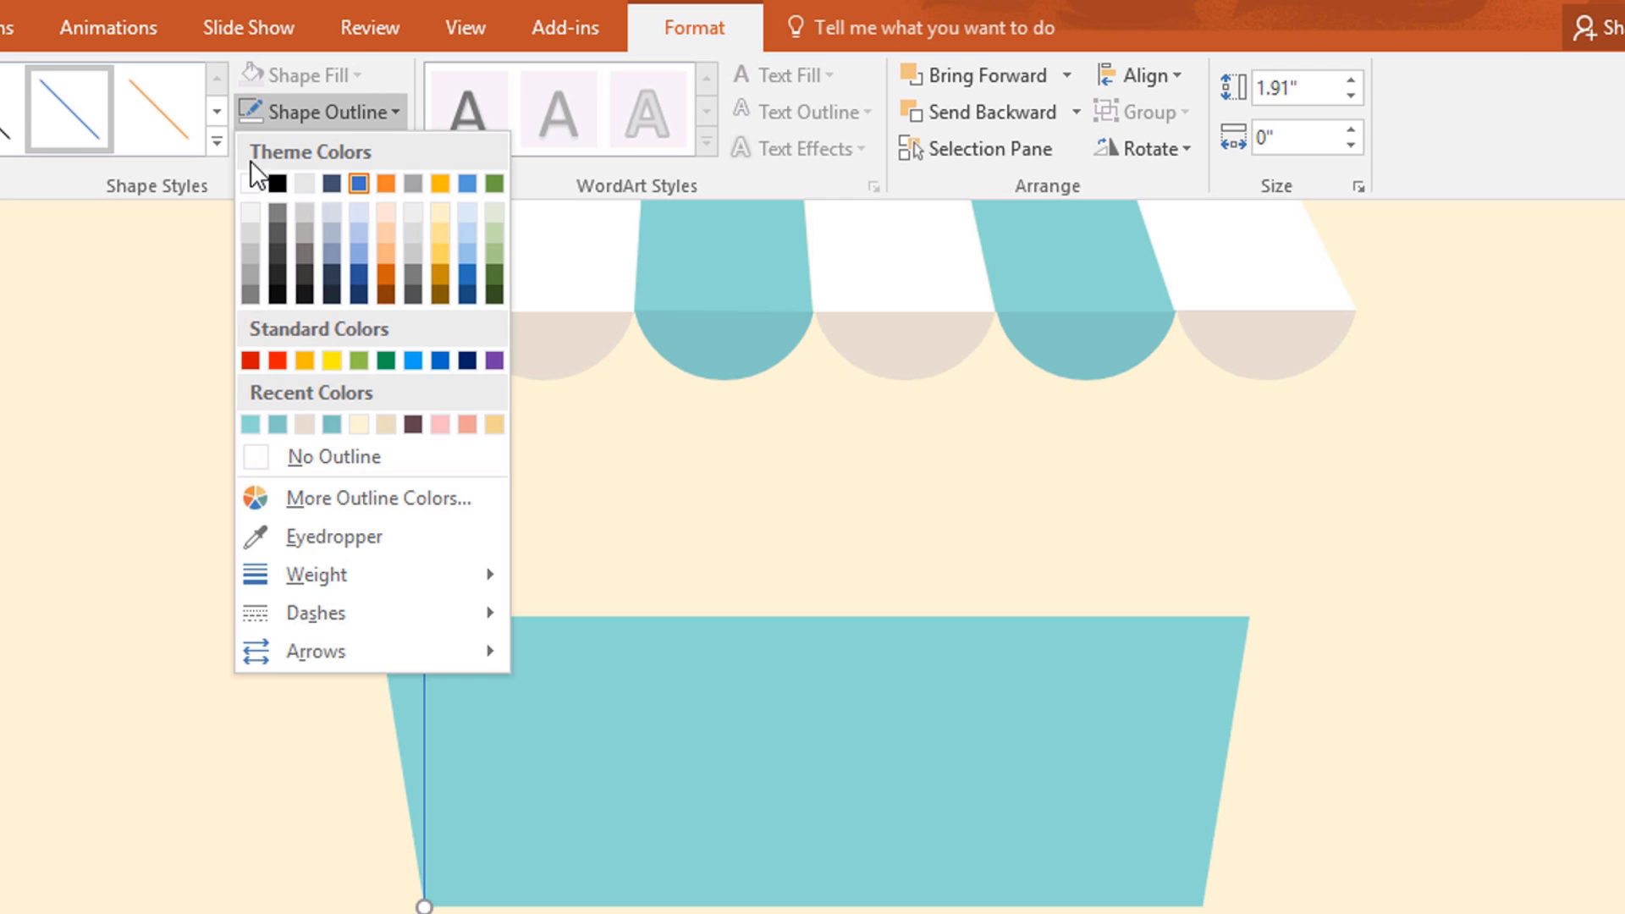
pyautogui.click(251, 183)
pyautogui.click(377, 113)
pyautogui.moveTo(404, 568)
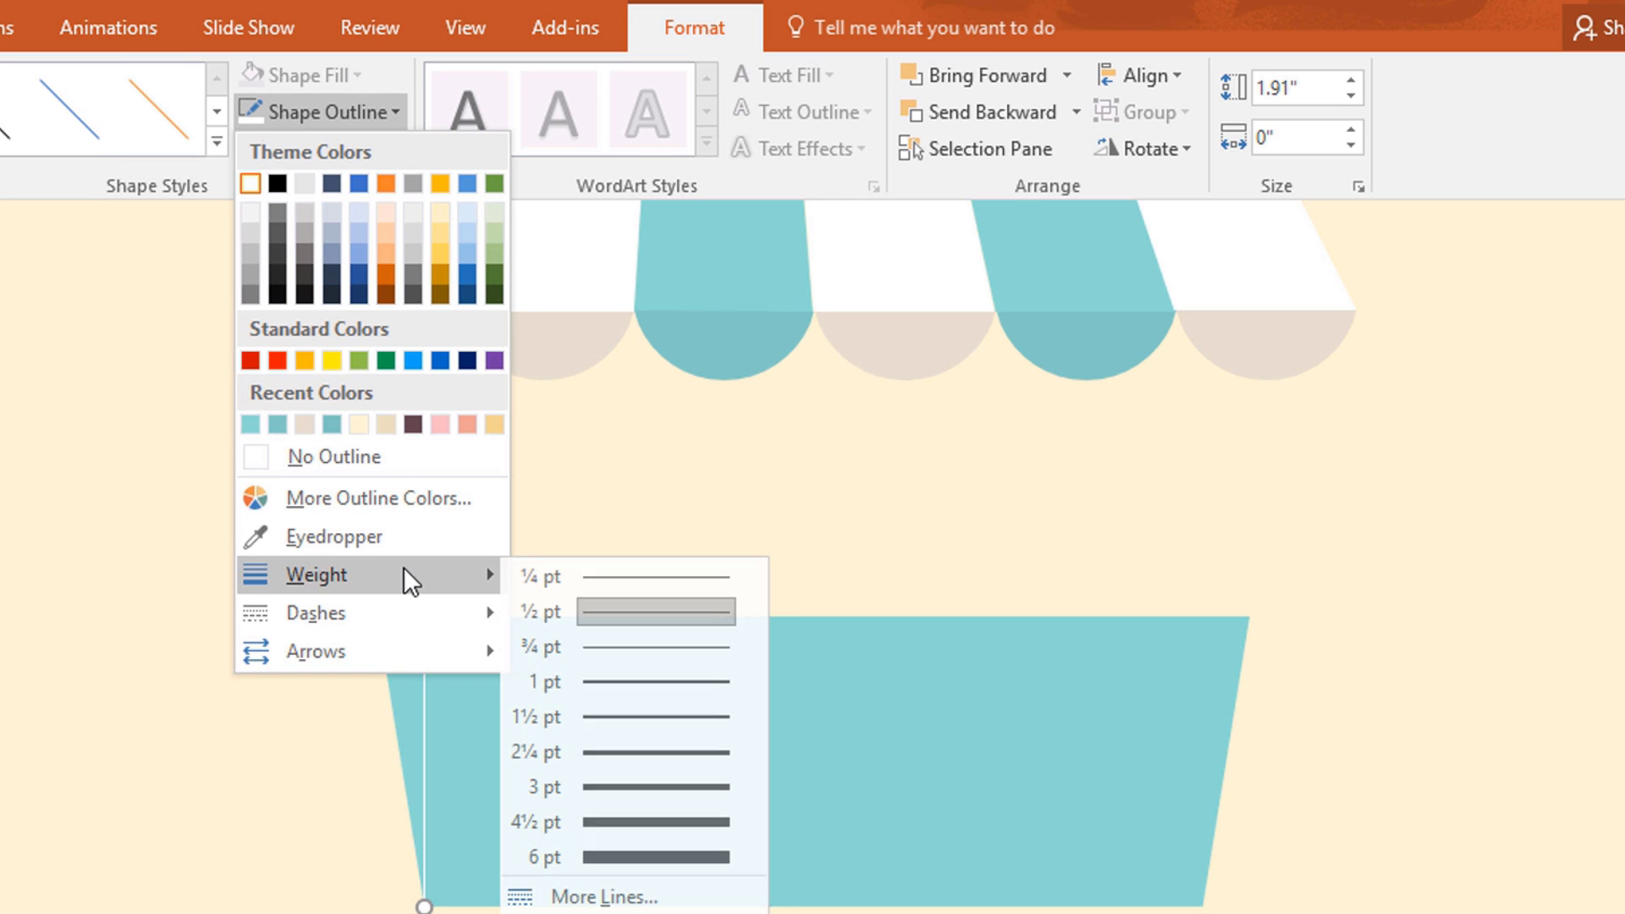
pyautogui.click(698, 826)
pyautogui.moveTo(428, 749); pyautogui.dragTo(448, 753)
pyautogui.click(377, 112)
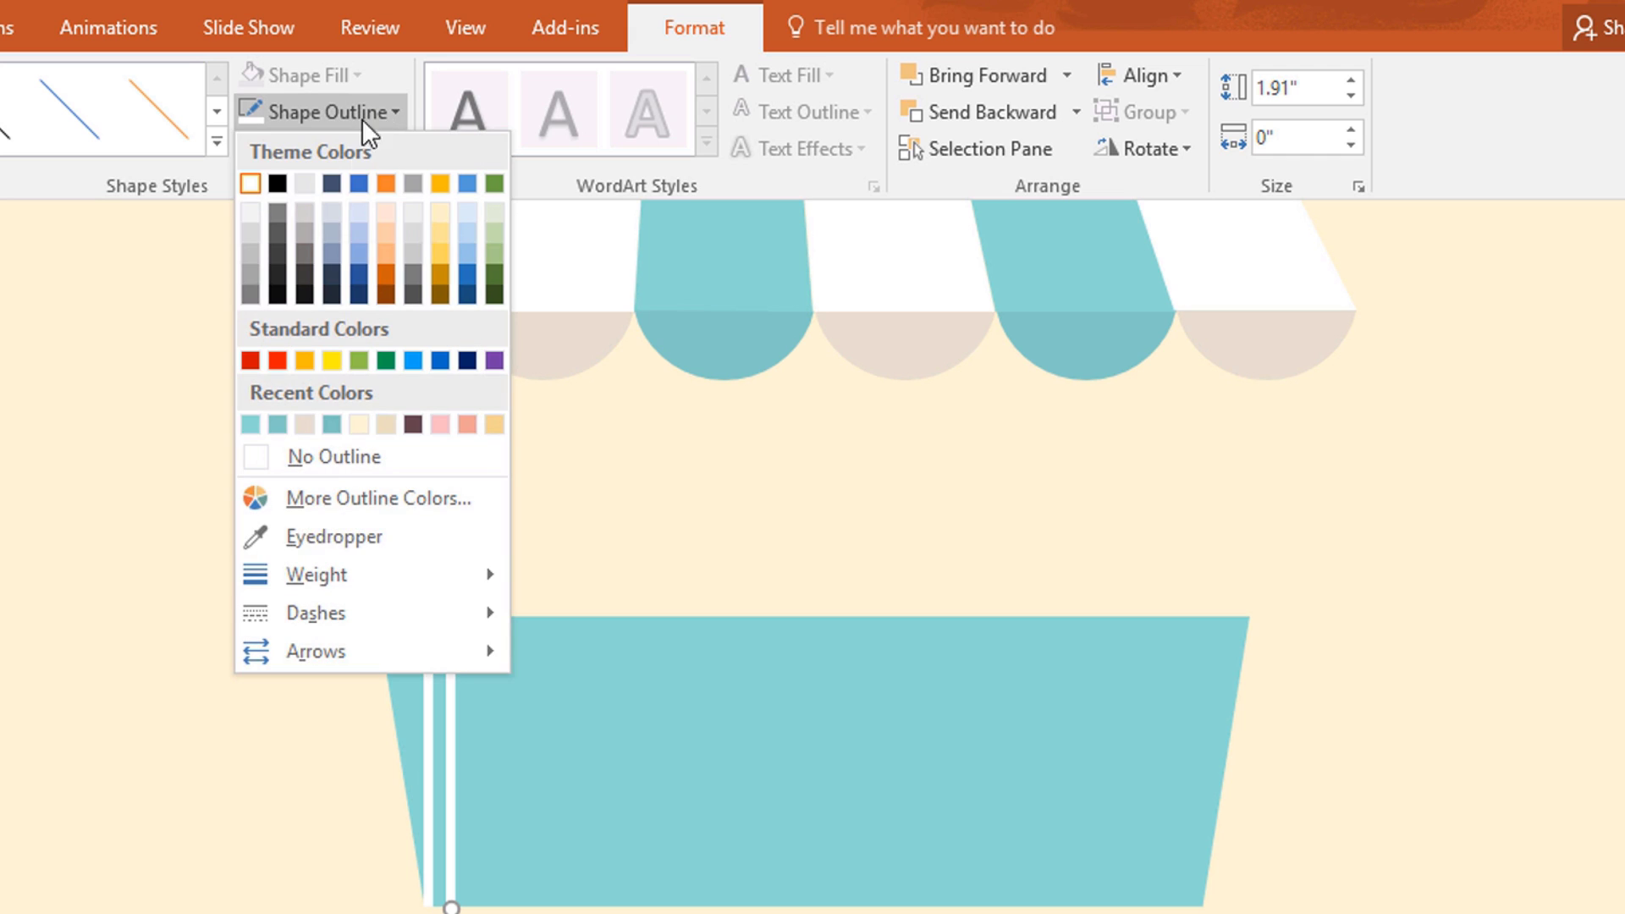
pyautogui.moveTo(410, 572)
pyautogui.click(673, 750)
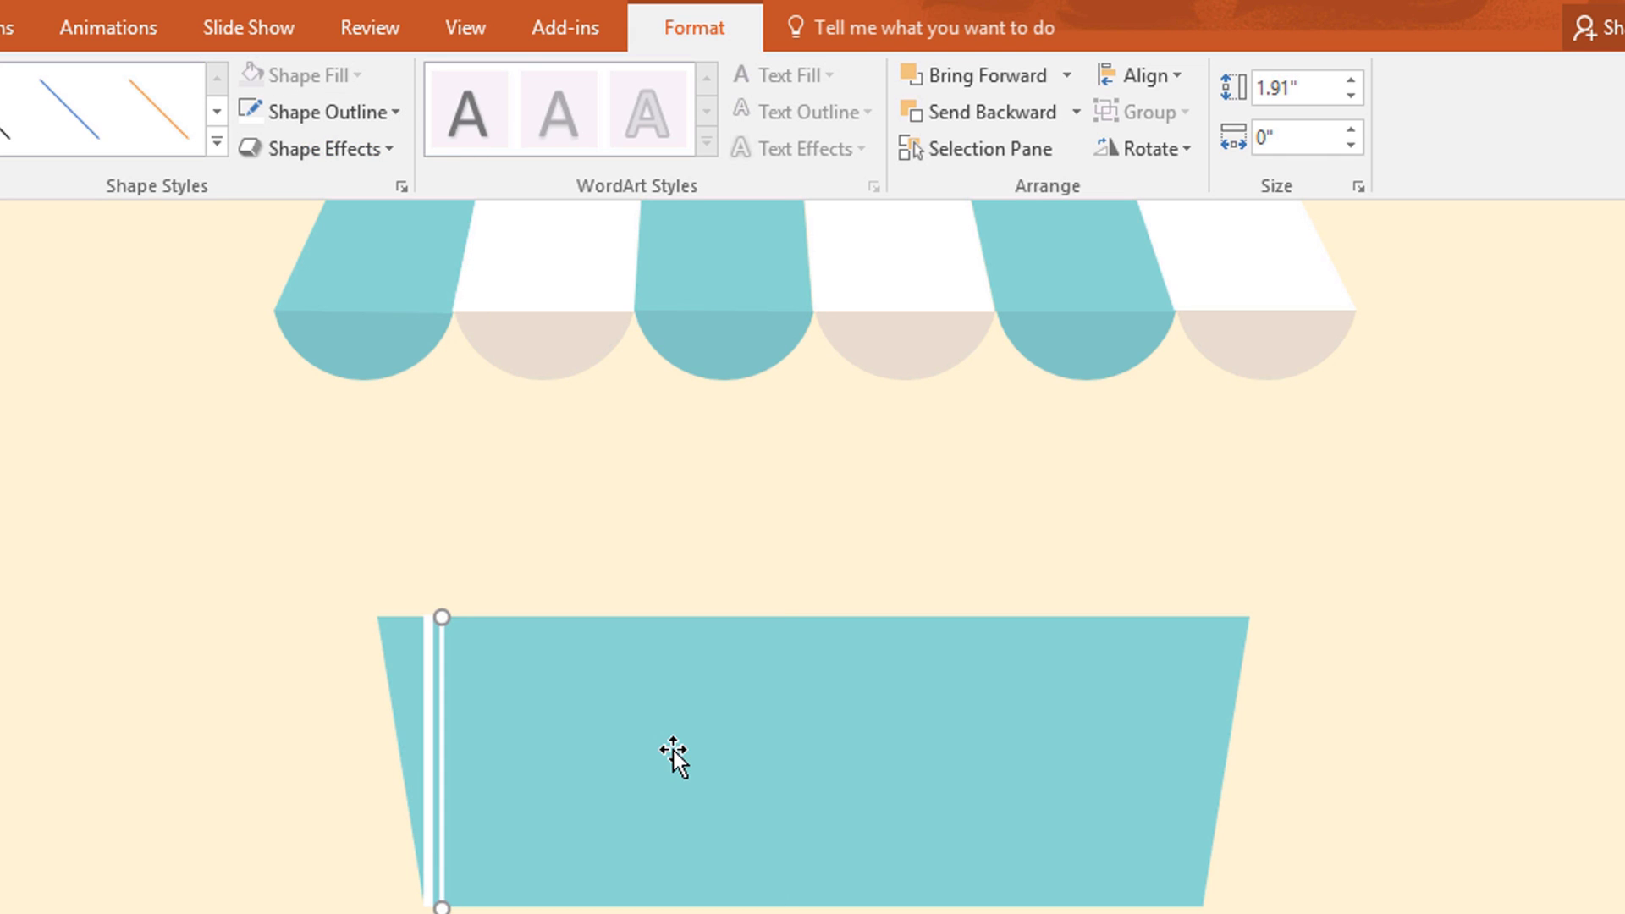
pyautogui.click(490, 584)
# Step: Duplicate the white line repeatedly to space copies across the trapezoid
pyautogui.click(433, 688)
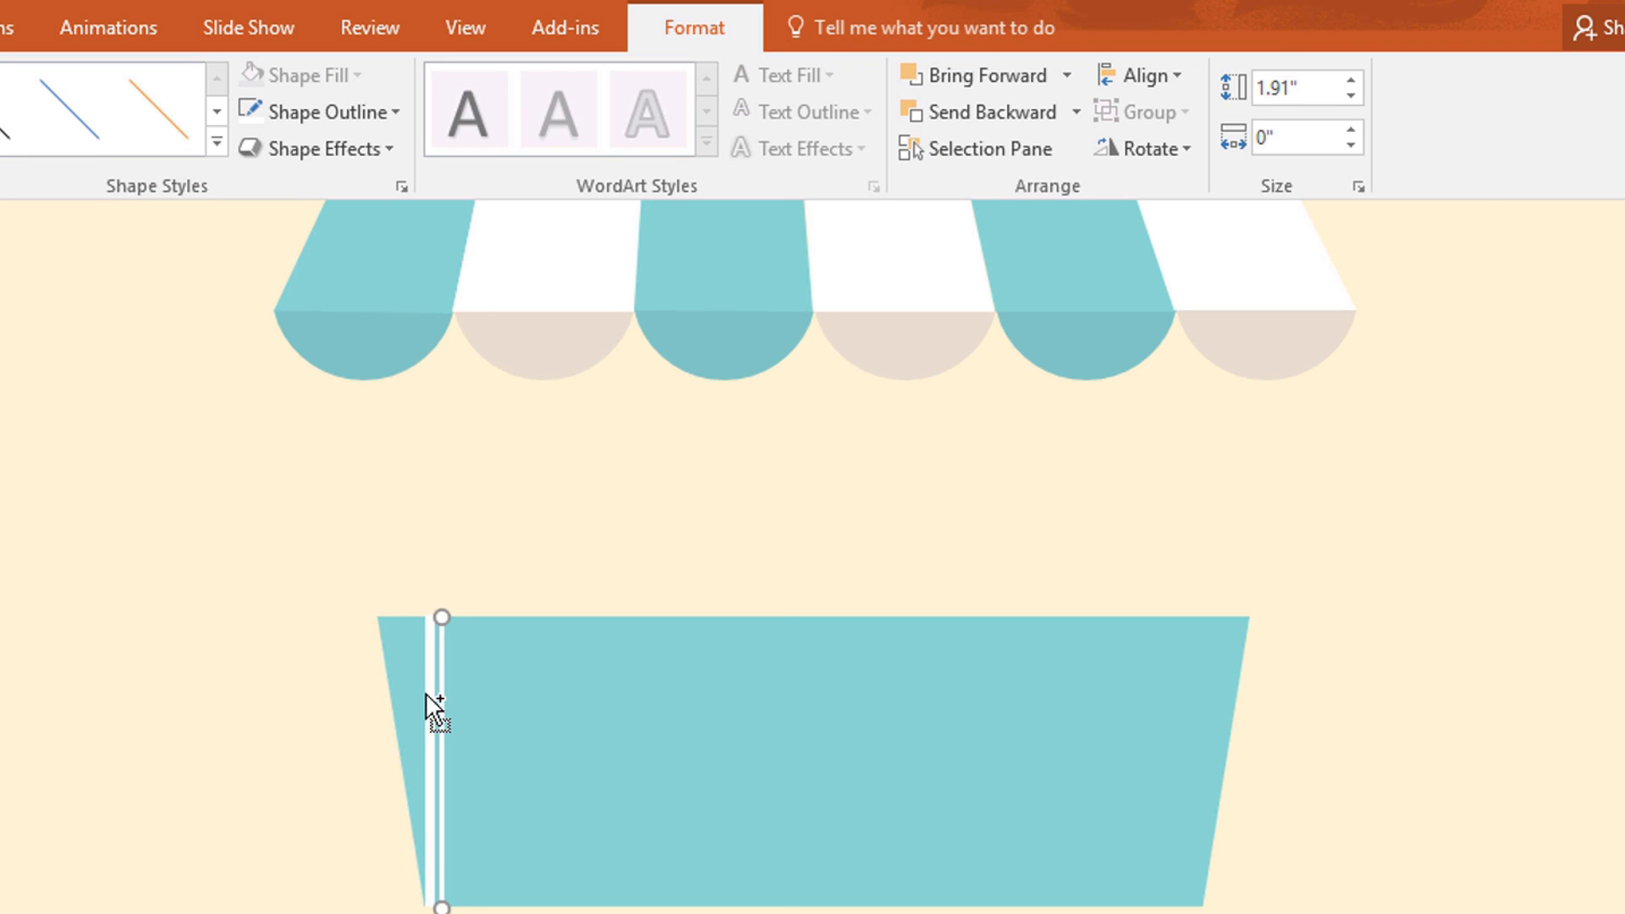
pyautogui.hotkey('ctrl', 'd')
pyautogui.moveTo(453, 728); pyautogui.dragTo(480, 705)
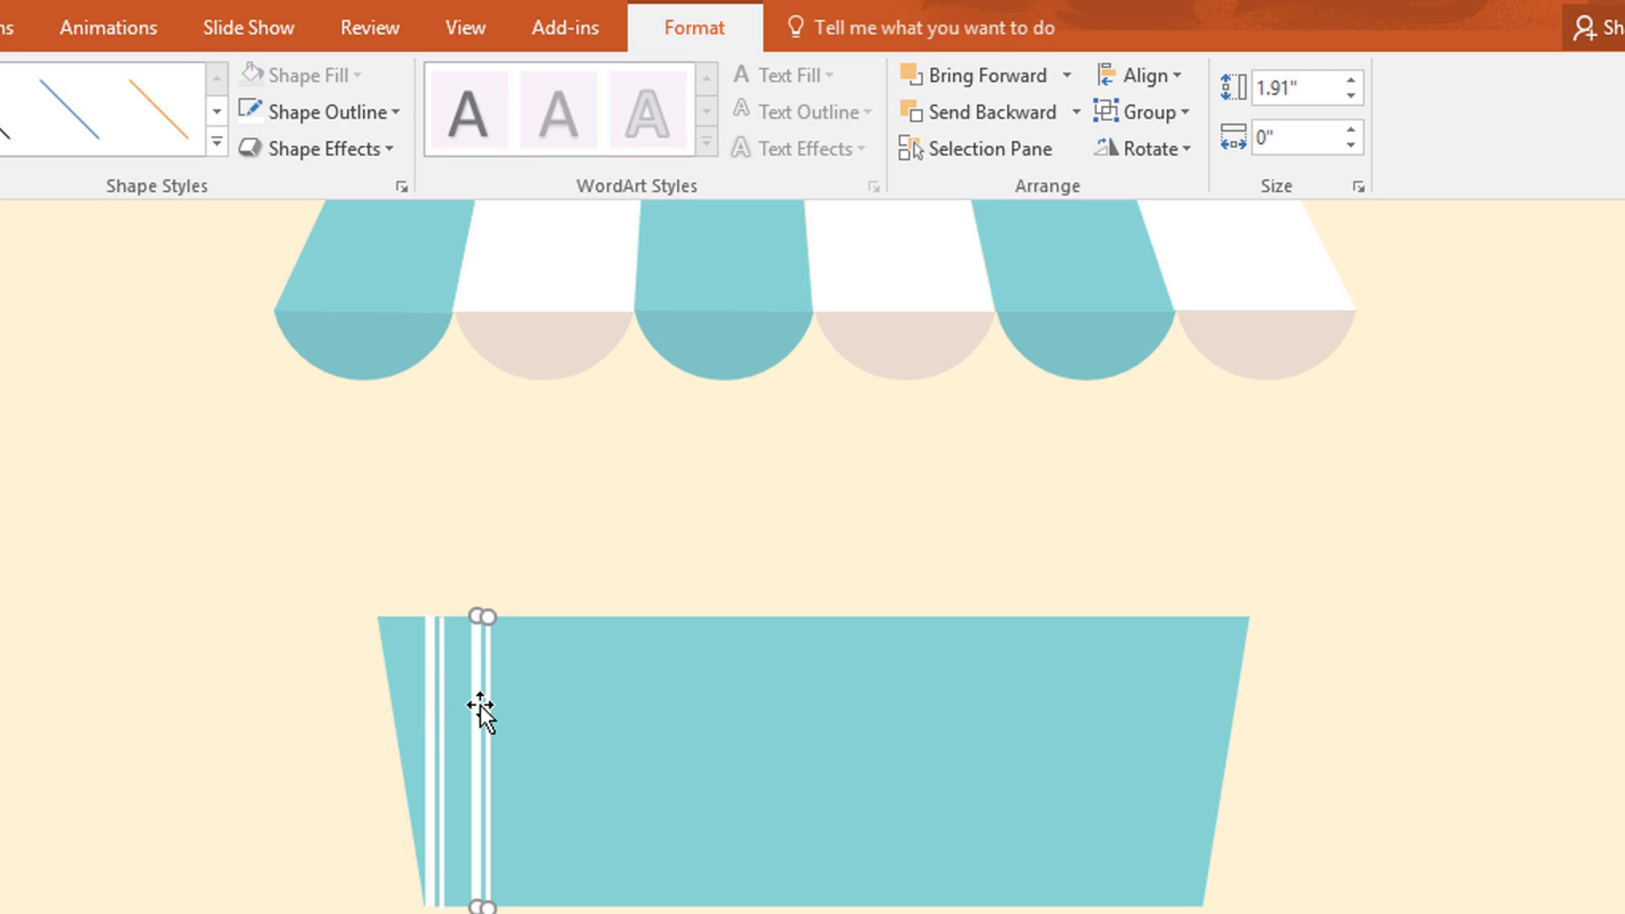
pyautogui.hotkey('ctrl', 'd')
pyautogui.hotkey('ctrl', 'd')
pyautogui.hotkey('ctrl', 'd')
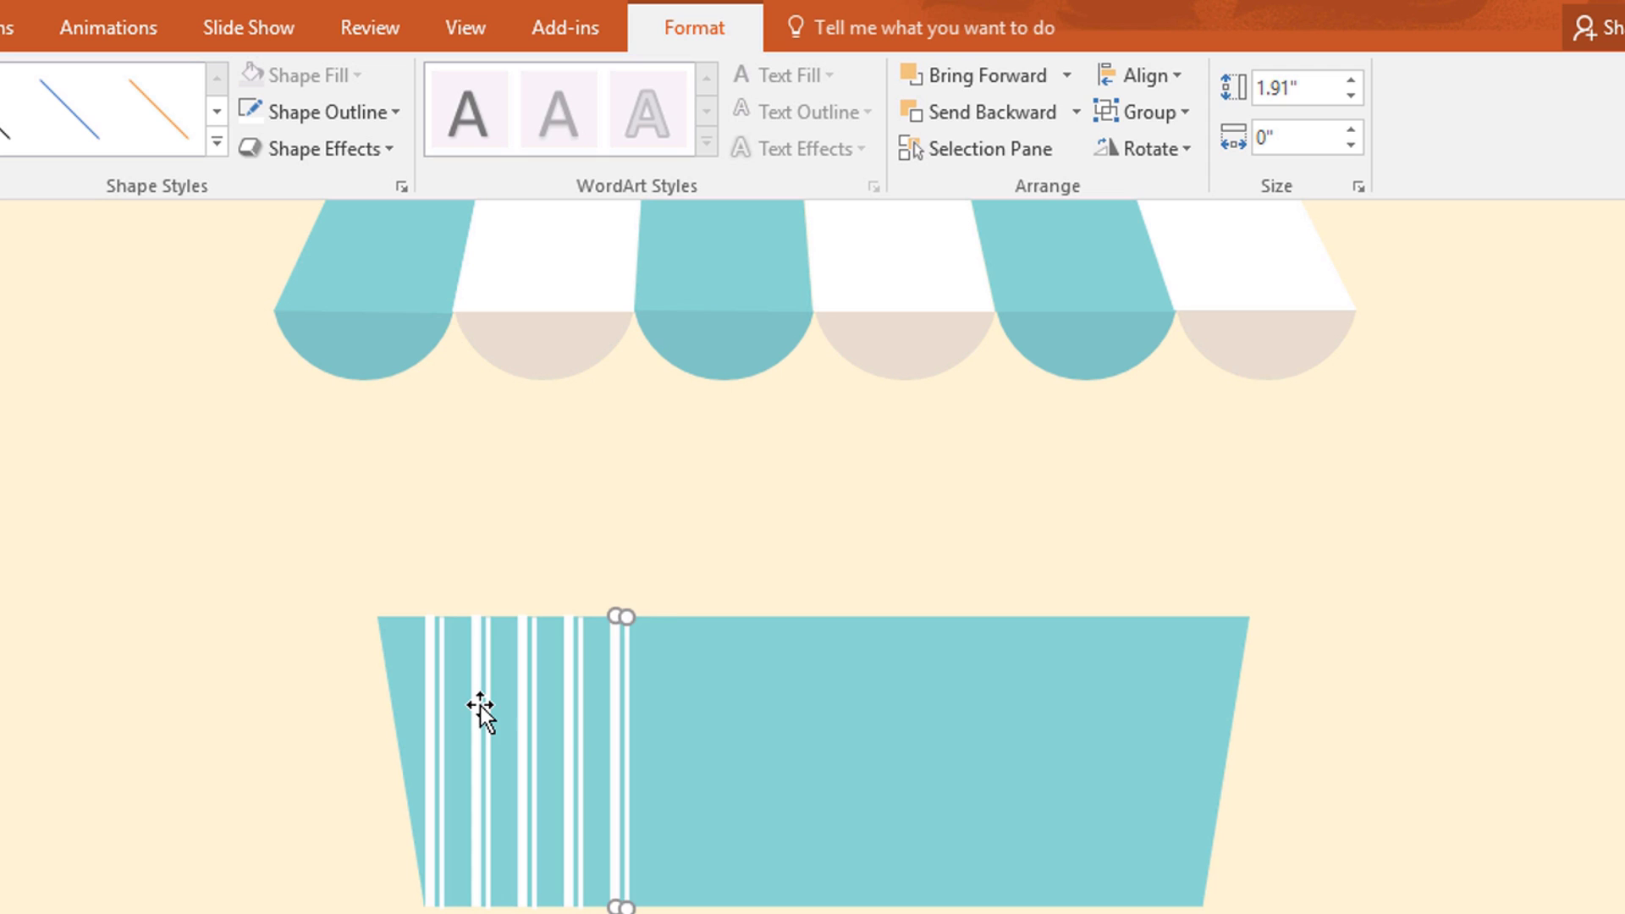
pyautogui.hotkey('ctrl', 'd')
pyautogui.hotkey('ctrl', 'd')
pyautogui.hotkey('ctrl', 'd')
pyautogui.hotkey('ctrl', 'd')
pyautogui.hotkey('ctrl', 'd')
pyautogui.hotkey('ctrl', 'd')
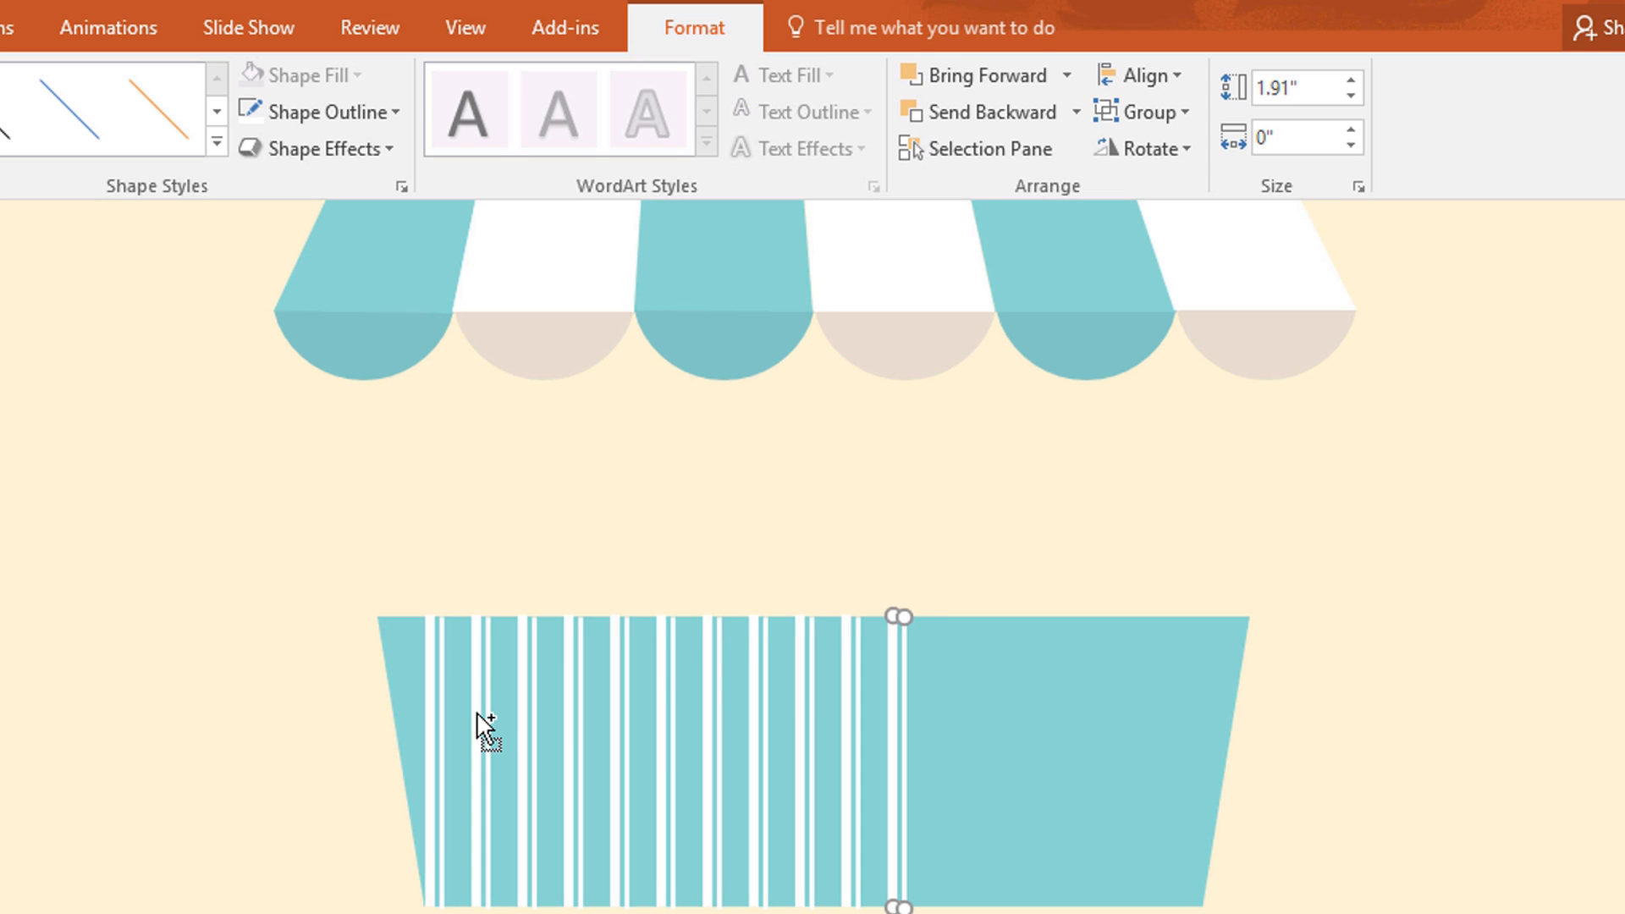
pyautogui.hotkey('ctrl', 'd')
pyautogui.hotkey('ctrl', 'd')
pyautogui.hotkey('ctrl', 'd')
pyautogui.hotkey('ctrl', 'd')
pyautogui.hotkey('ctrl', 'd')
pyautogui.hotkey('ctrl', 'd')
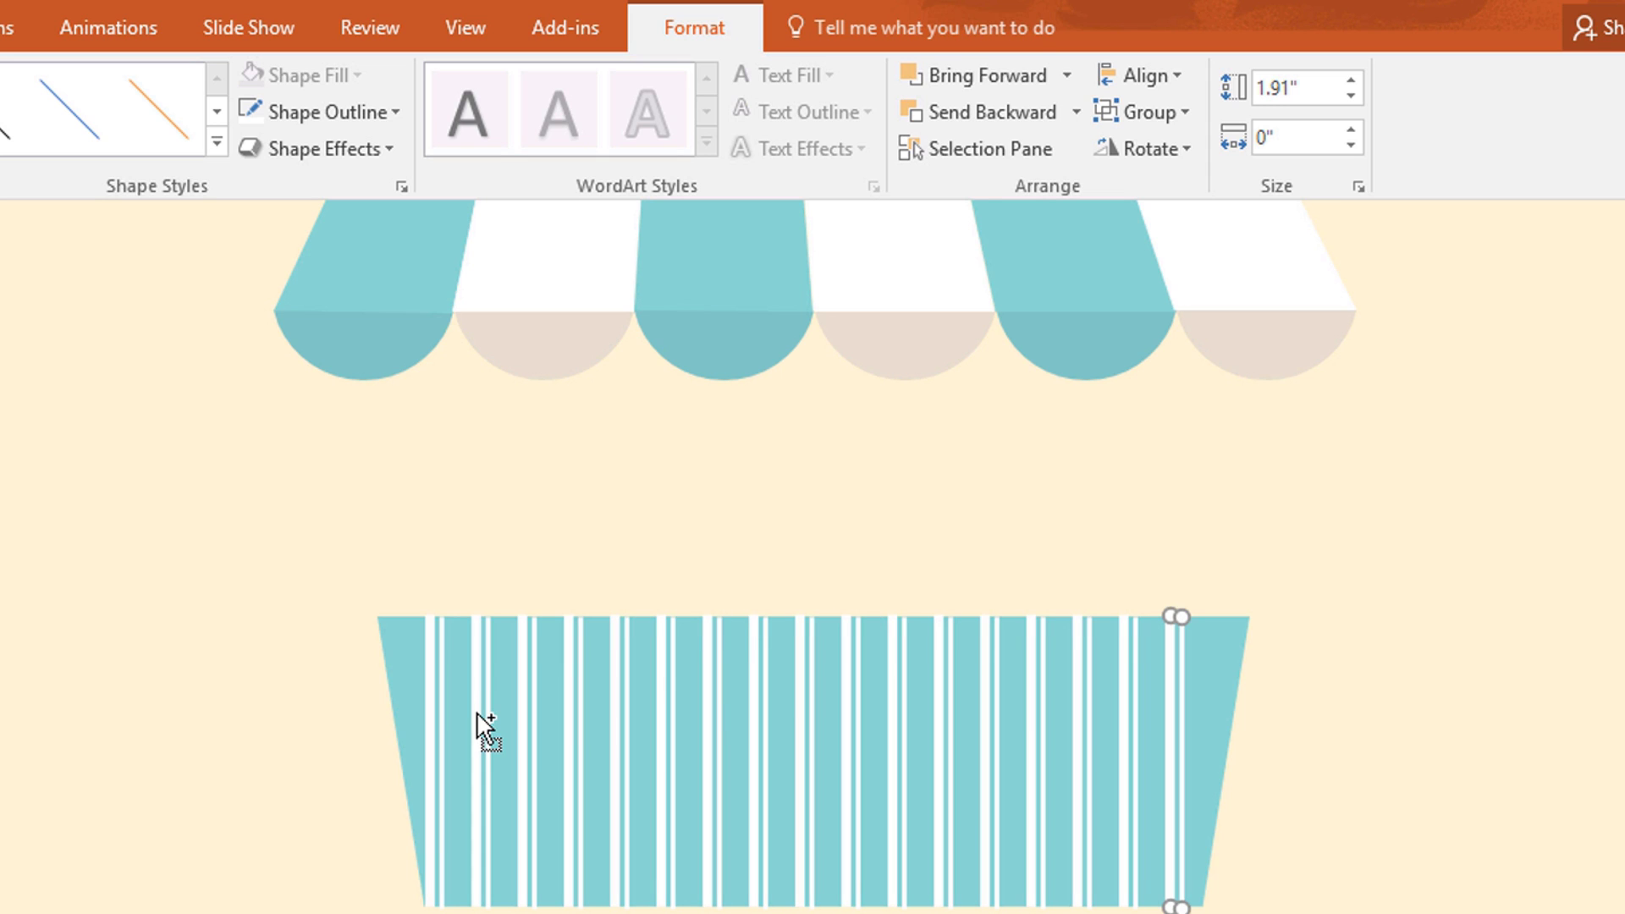
pyautogui.moveTo(371, 533); pyautogui.dragTo(1214, 876)
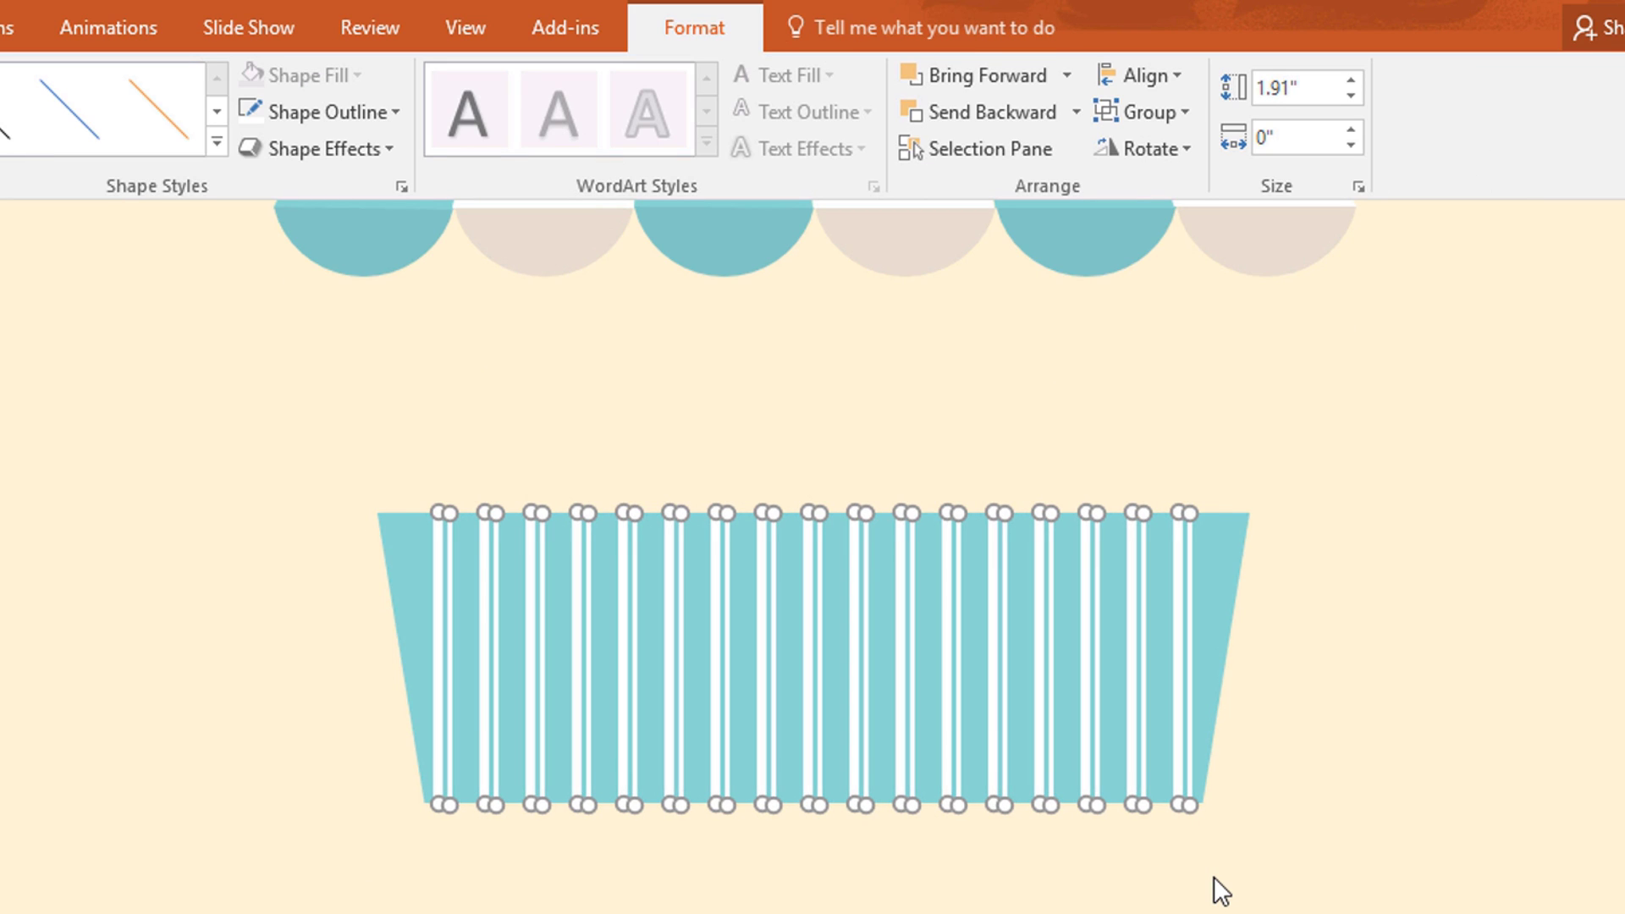
pyautogui.click(1344, 488)
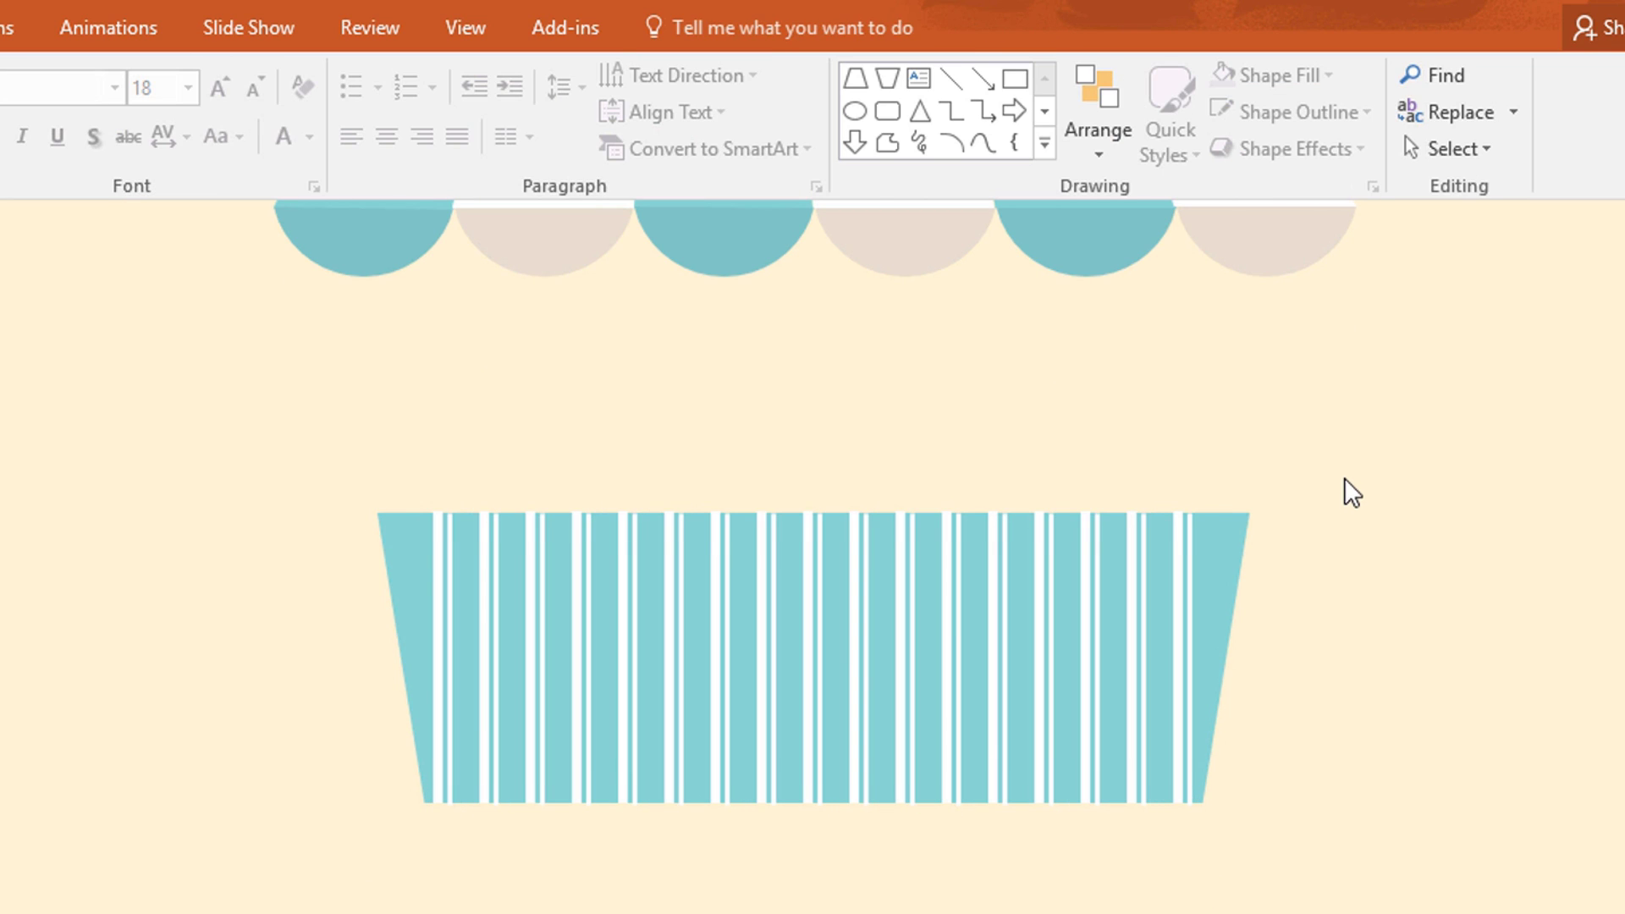
# Step: Place the plain teal trapezoid over the stripes and subtract a rectangle, leaving a 0.78" top band
pyautogui.click(415, 567)
pyautogui.keyDown('ctrl'); pyautogui.scroll(-3, 342, 623); pyautogui.keyUp('ctrl')
pyautogui.keyDown('ctrl'); pyautogui.scroll(-1, 529, 715); pyautogui.keyUp('ctrl')
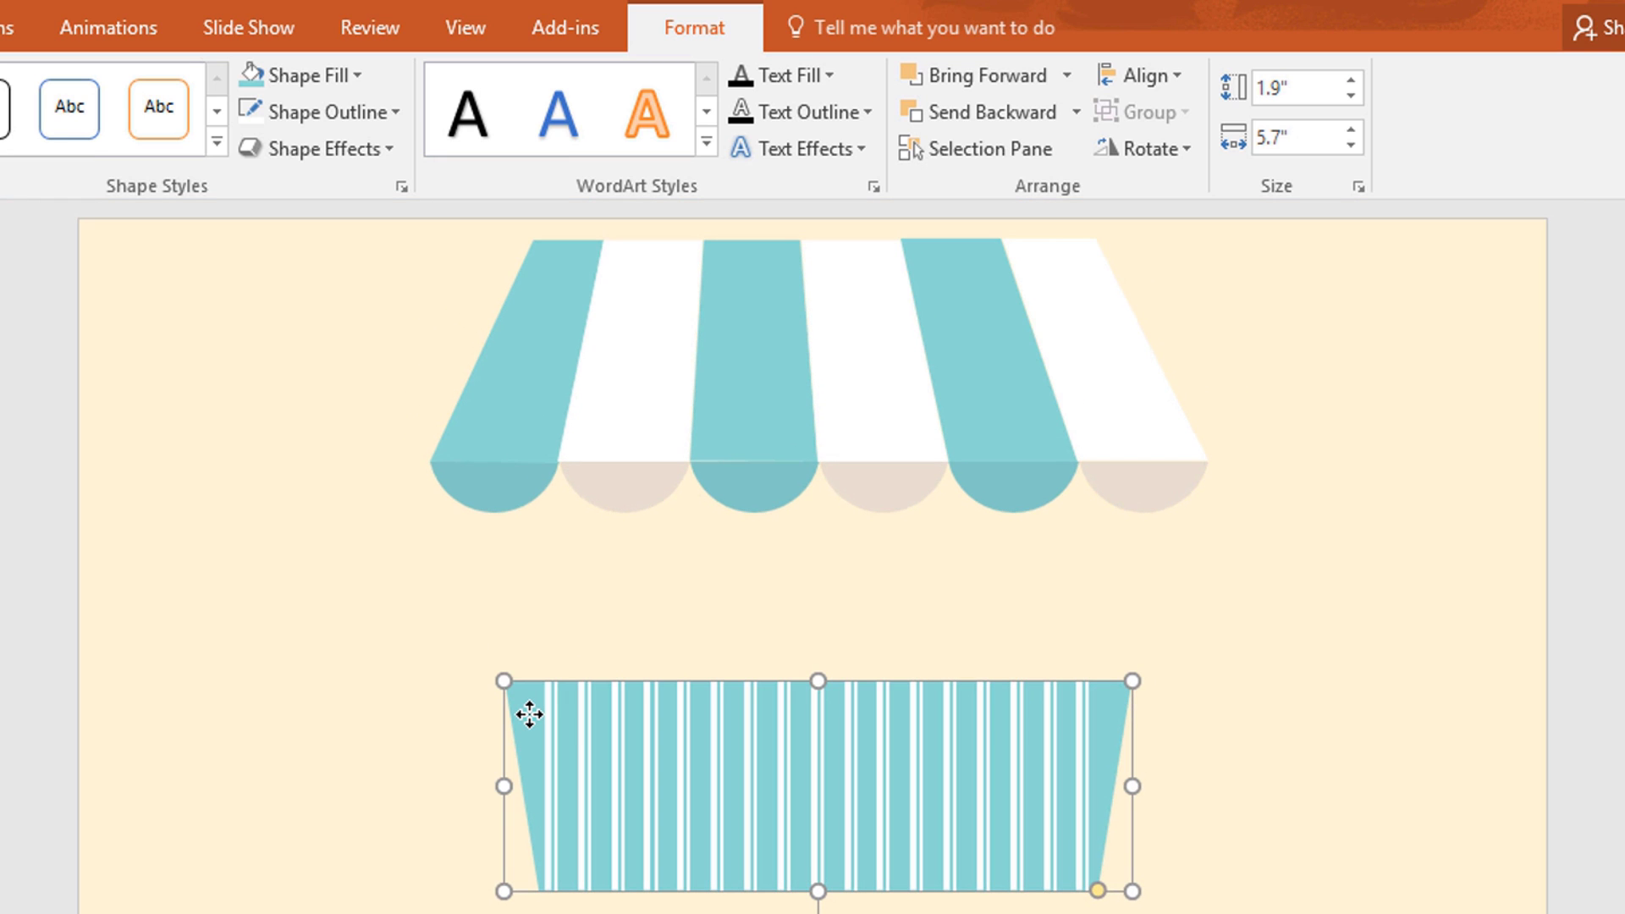
pyautogui.moveTo(530, 716); pyautogui.dragTo(610, 777)
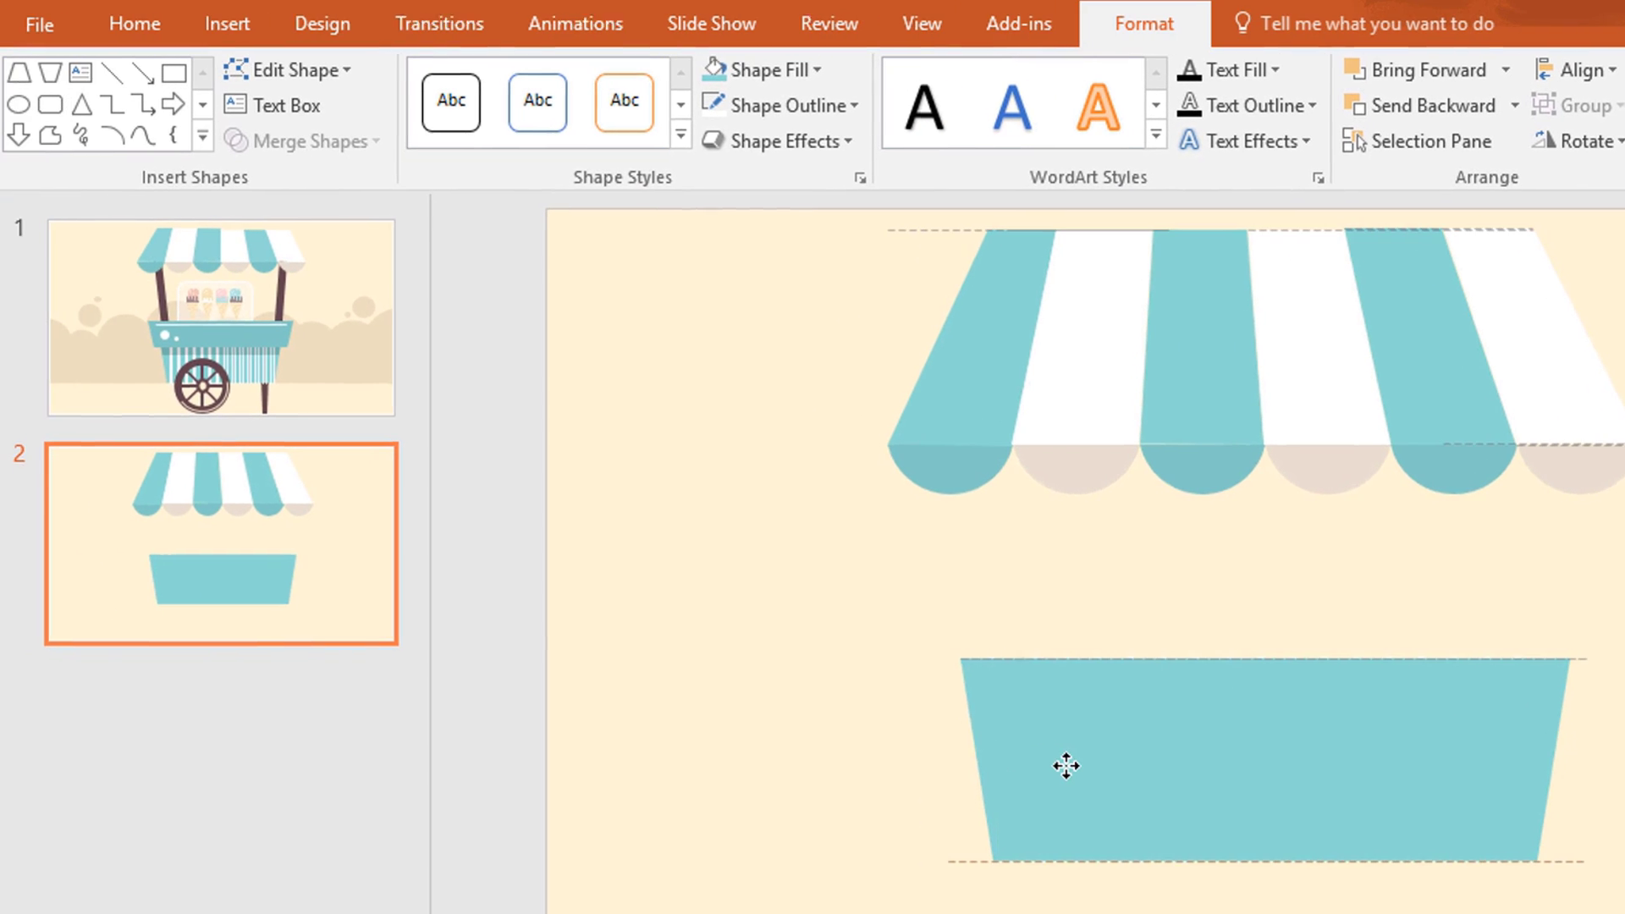
pyautogui.moveTo(1066, 767); pyautogui.dragTo(1067, 765)
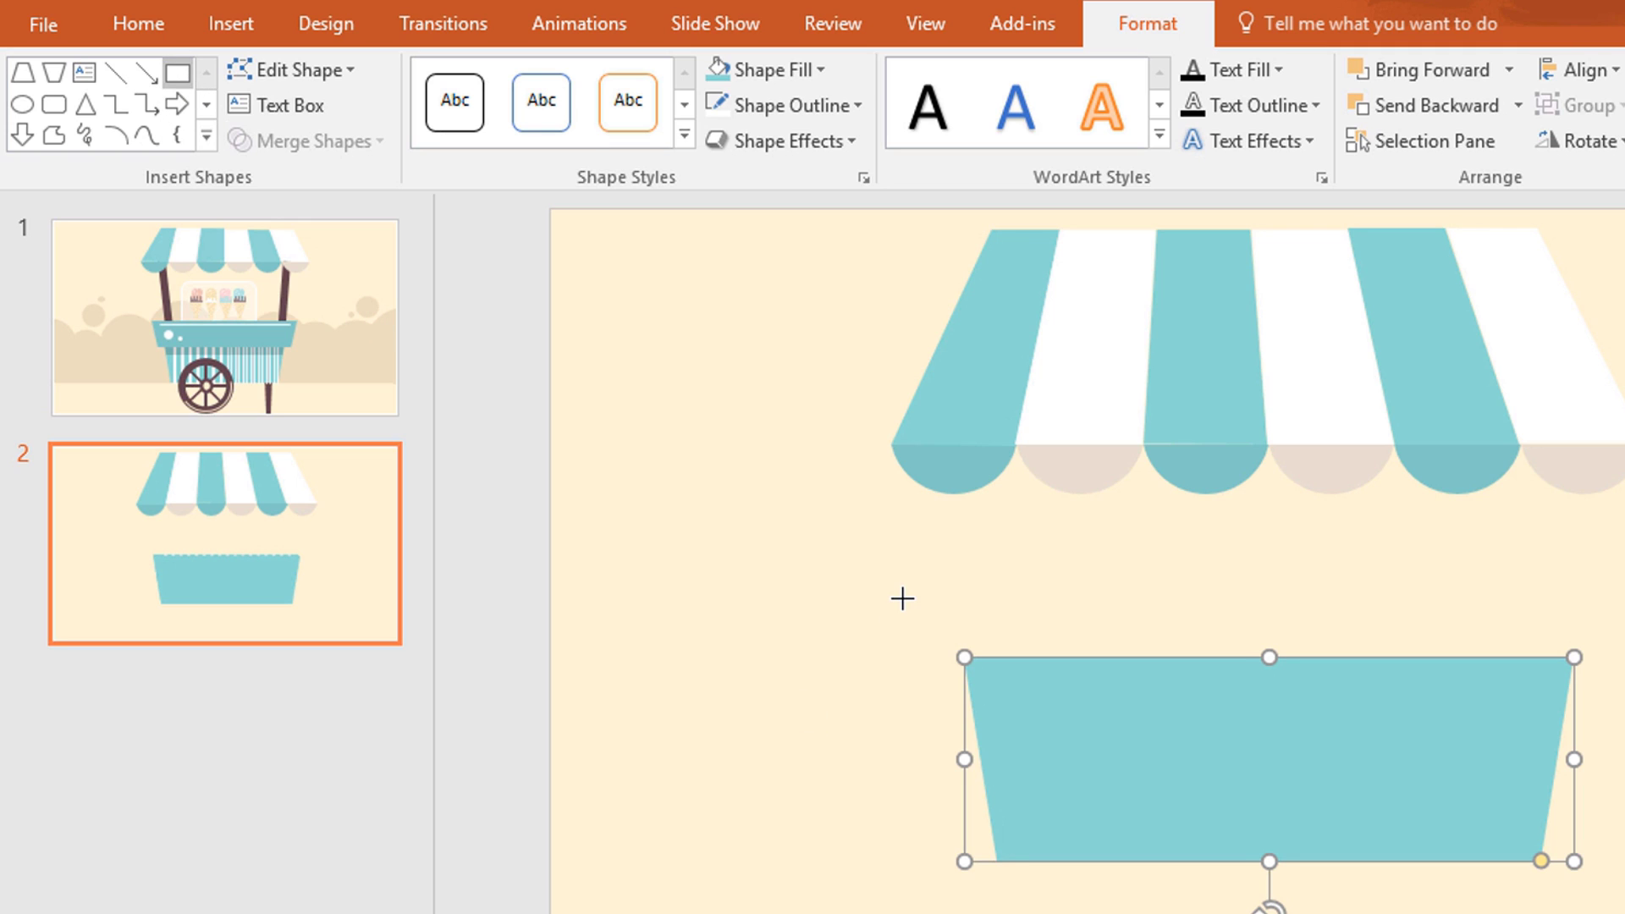
pyautogui.moveTo(937, 742)
pyautogui.mouseDown()
pyautogui.moveTo(1318, 856)
pyautogui.moveTo(1610, 913)
pyautogui.mouseUp()
pyautogui.keyDown('shift'); pyautogui.click(1440, 726); pyautogui.keyUp('shift')
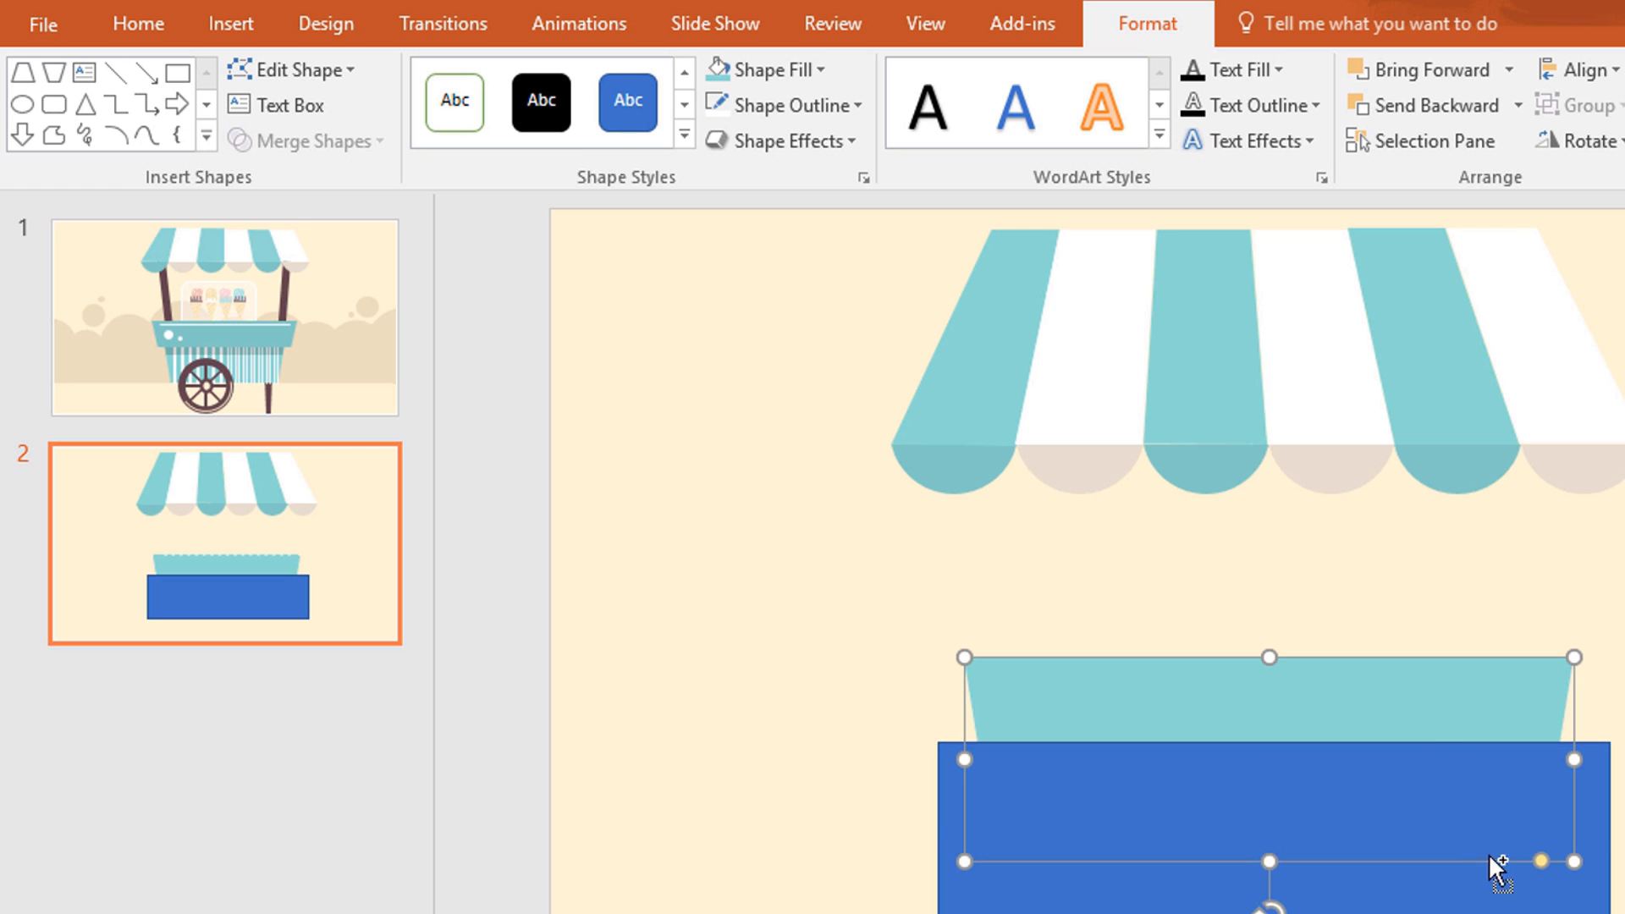
pyautogui.click(367, 144)
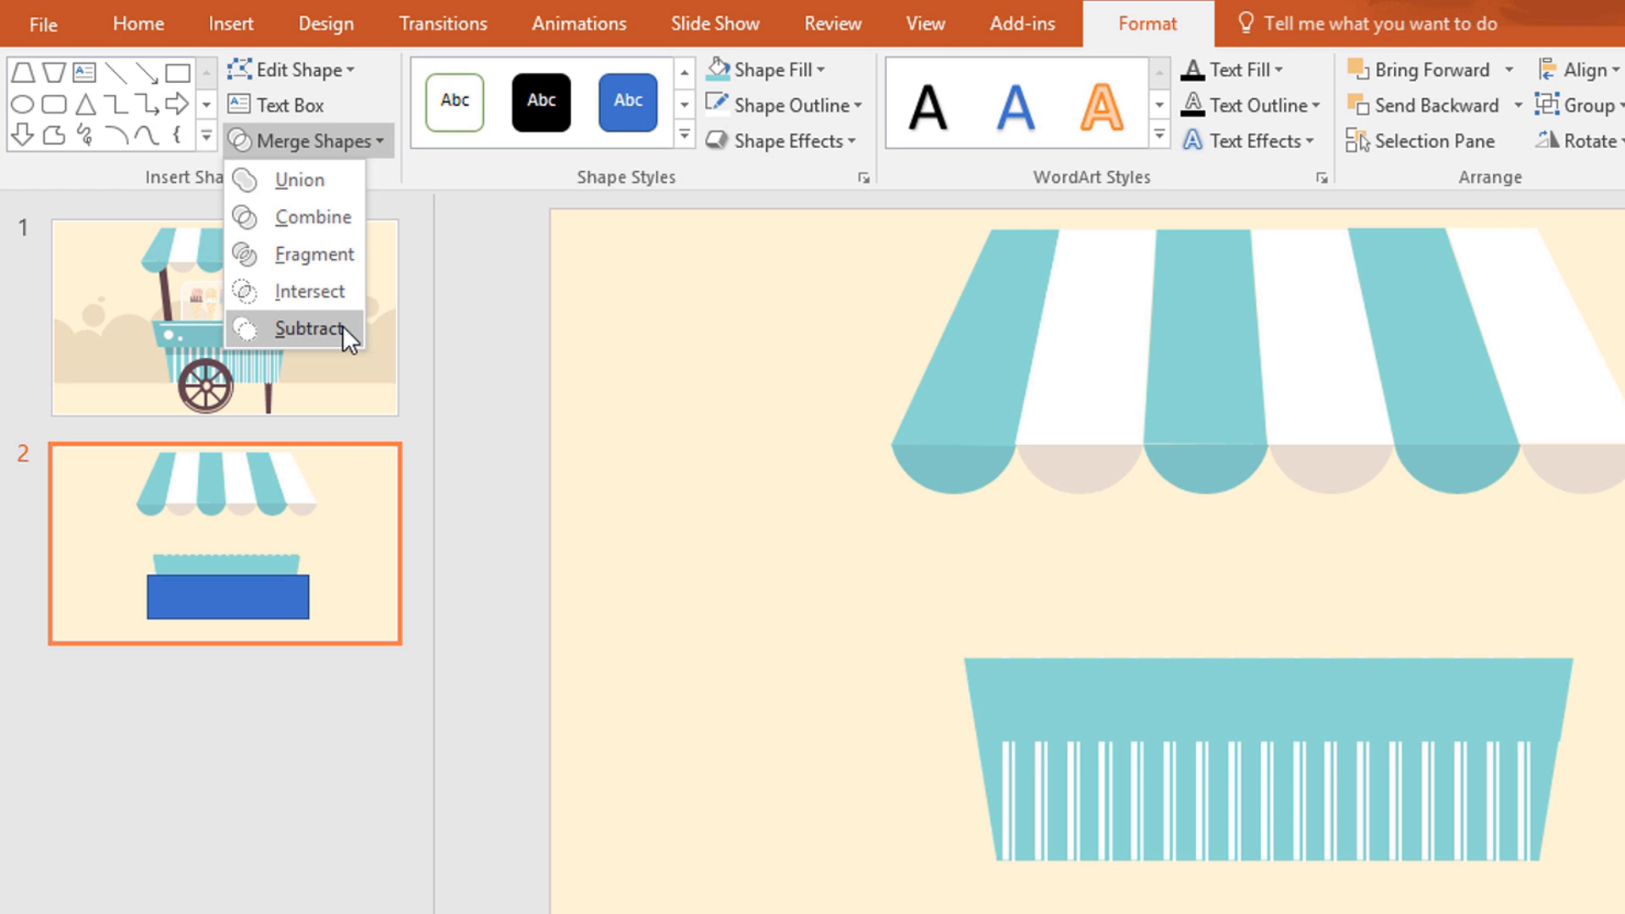
pyautogui.click(342, 325)
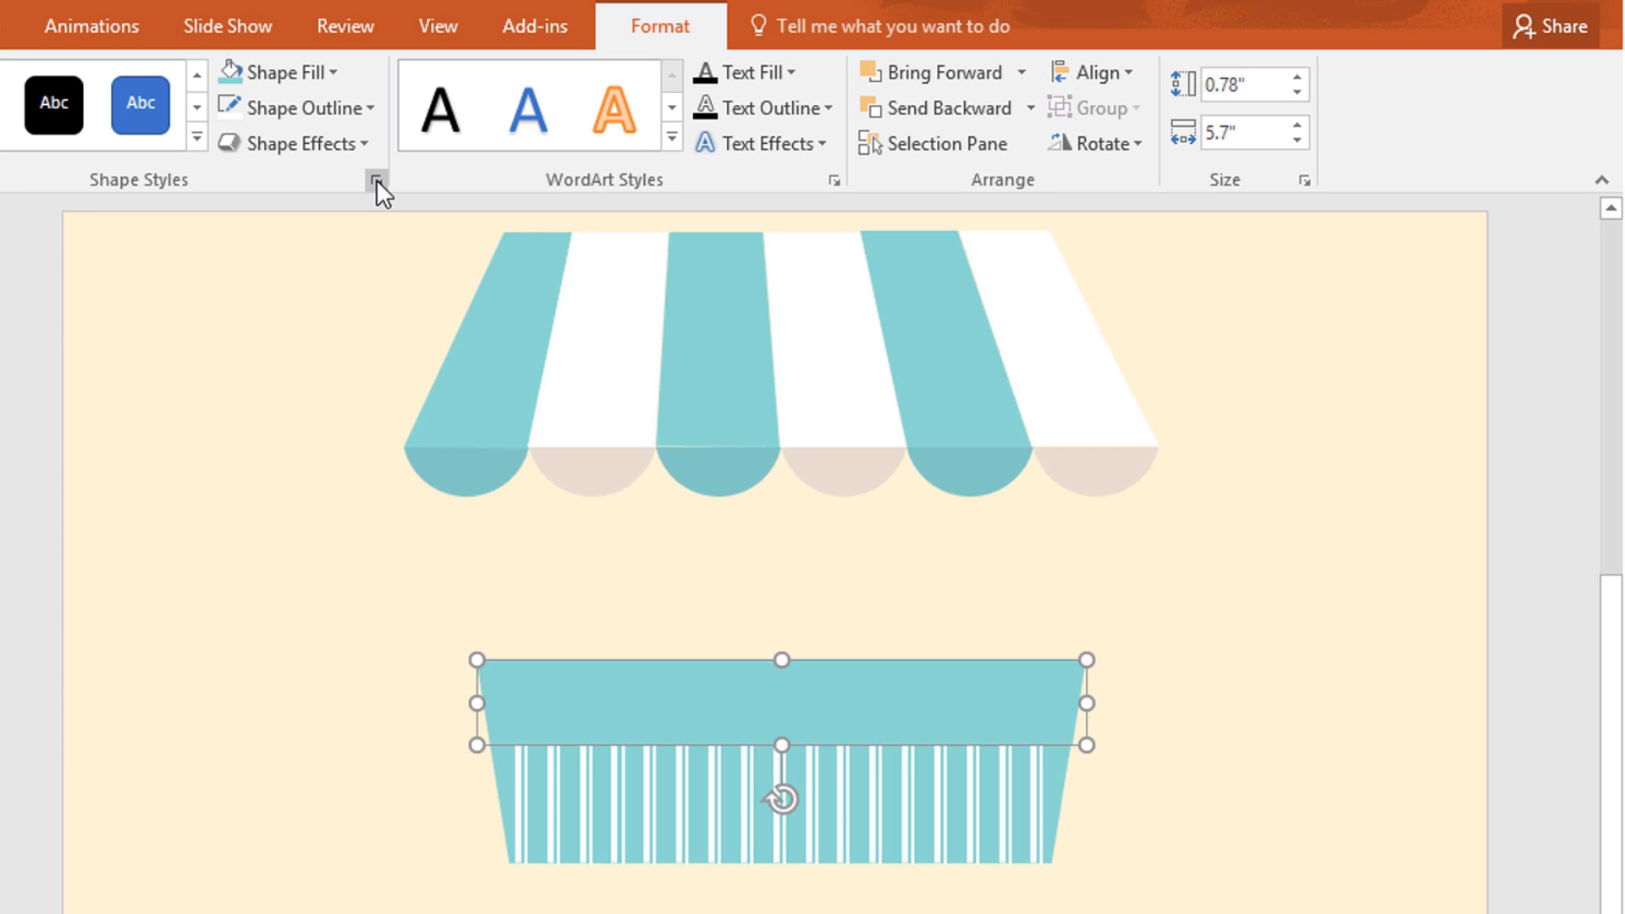
# Step: Give the top band a dark fill colour at about 80% transparency in Format Shape
pyautogui.click(376, 179)
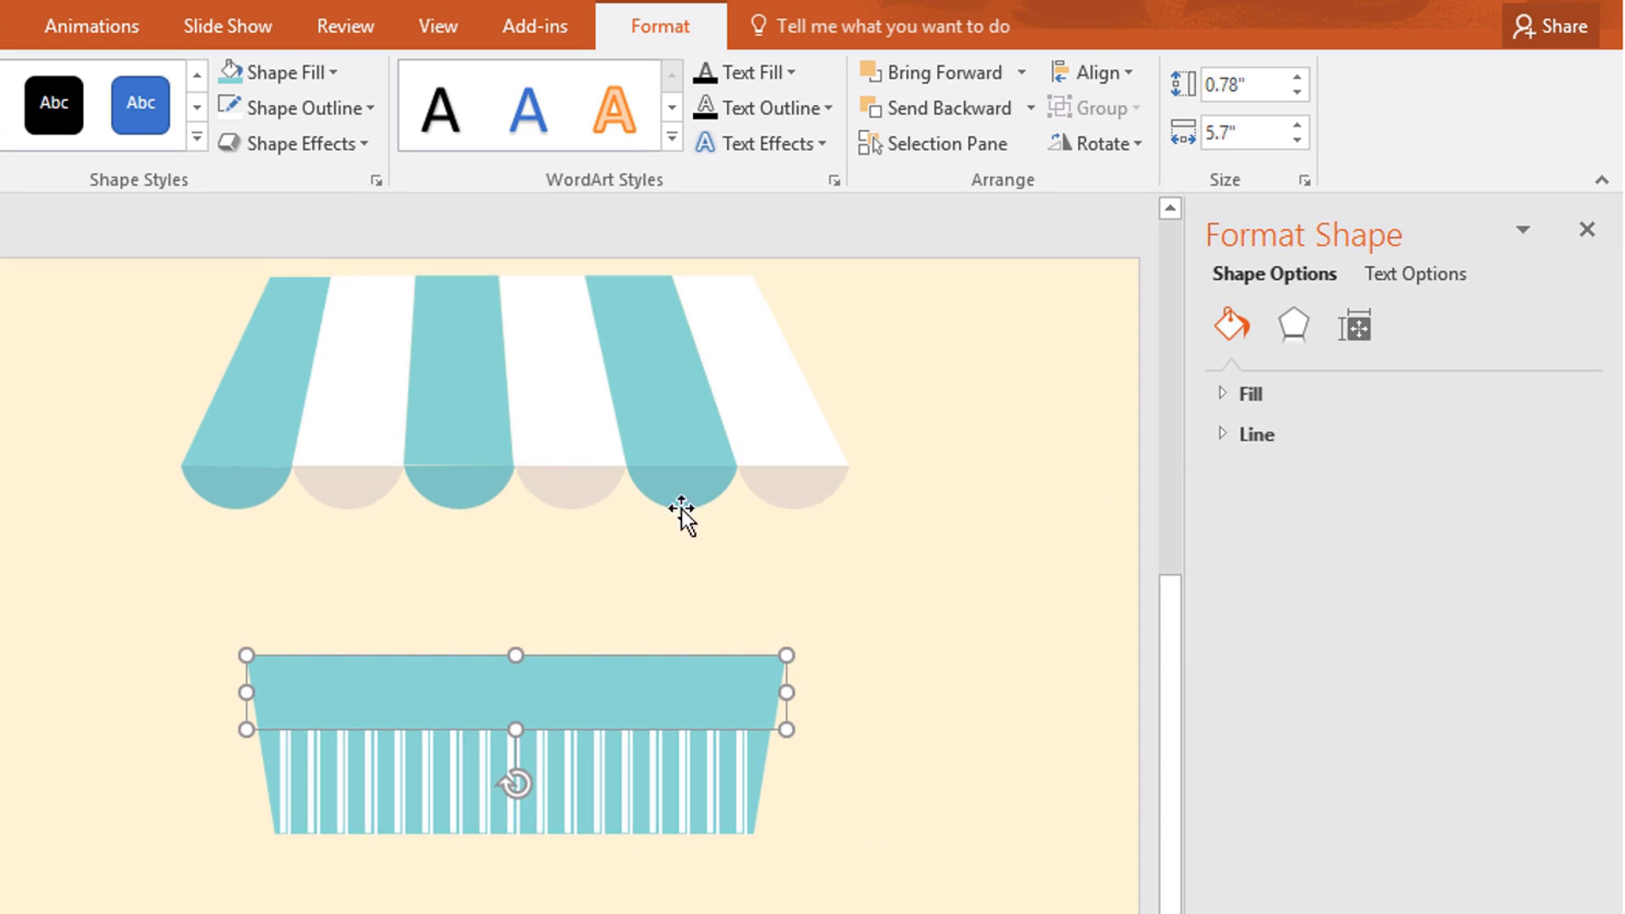
pyautogui.click(1253, 392)
pyautogui.moveTo(1381, 713); pyautogui.dragTo(1422, 716)
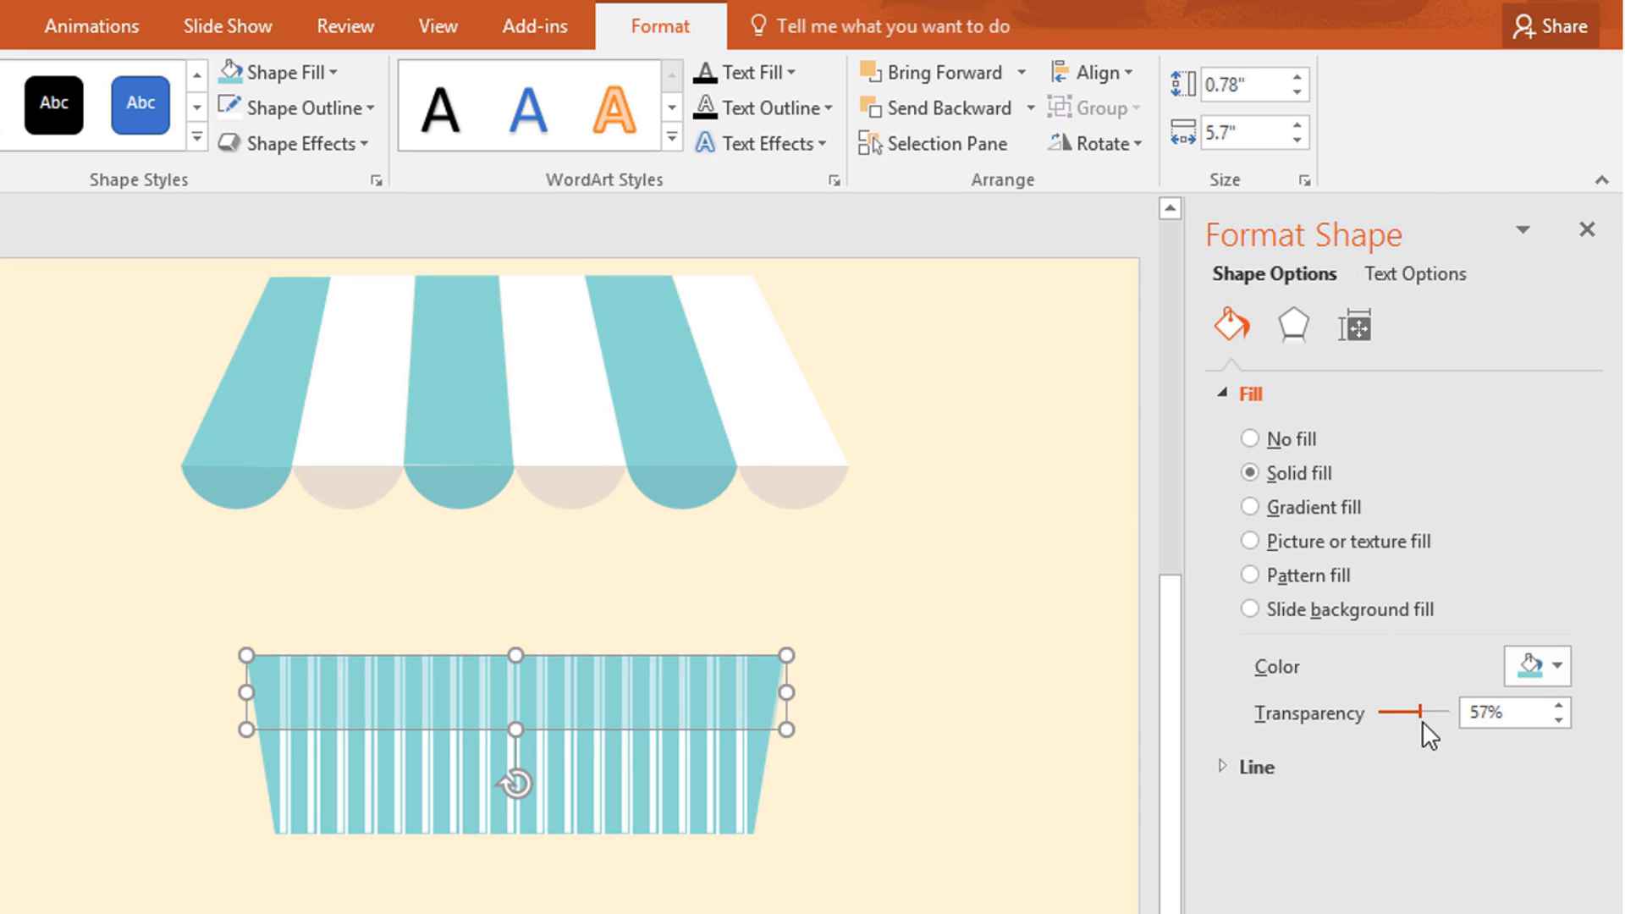
pyautogui.click(1530, 668)
pyautogui.click(1398, 849)
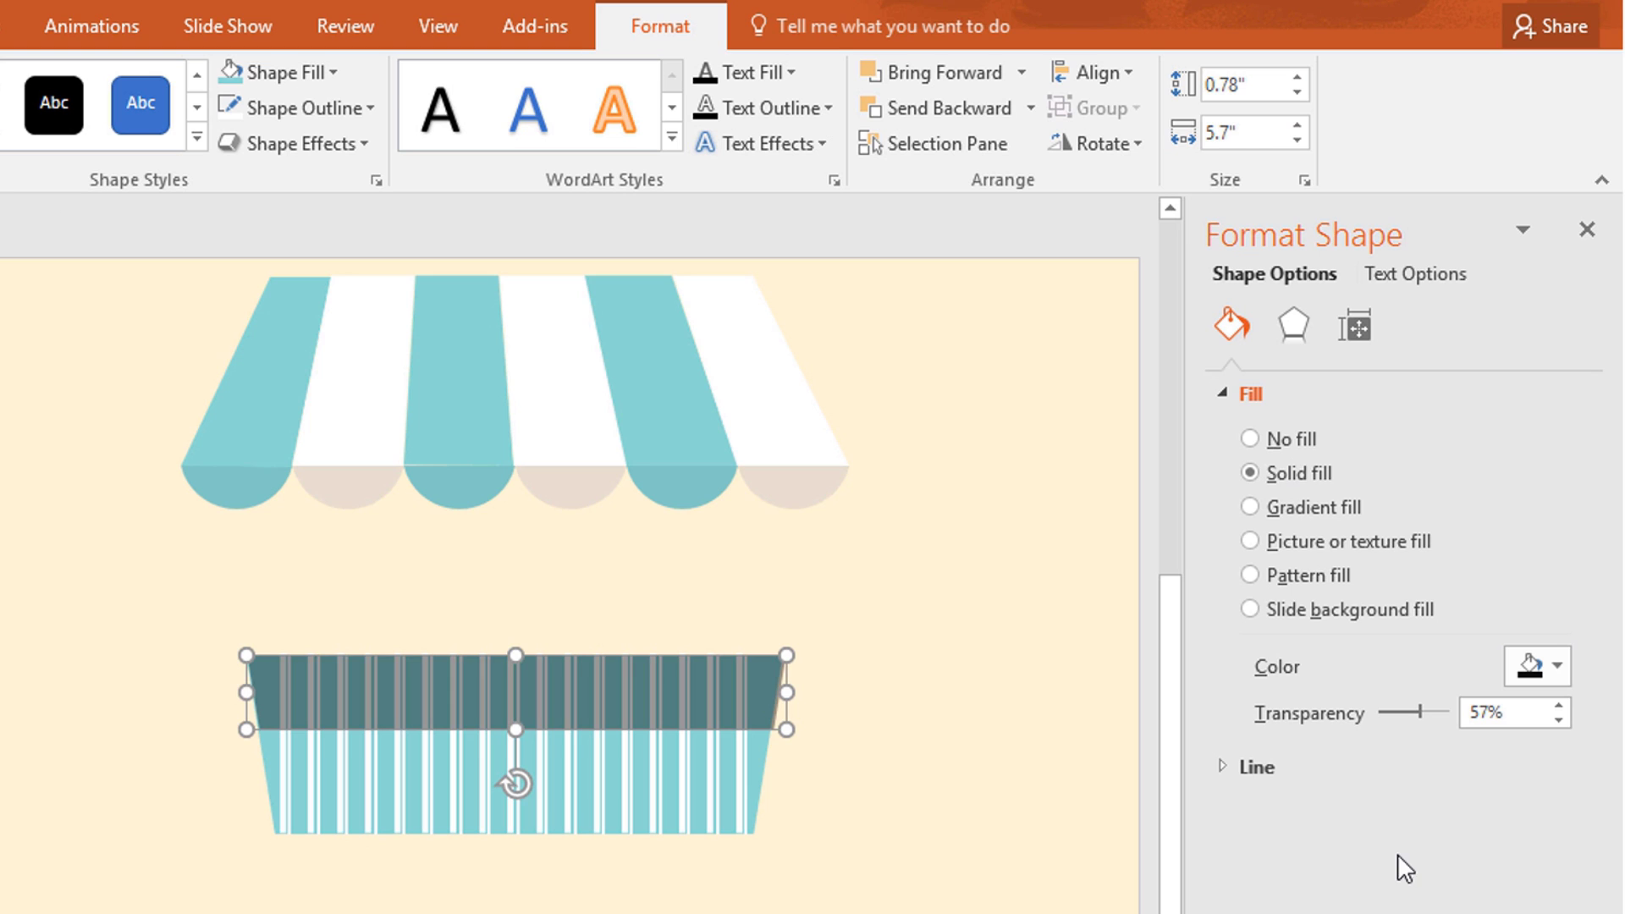
pyautogui.moveTo(1422, 712); pyautogui.dragTo(1437, 715)
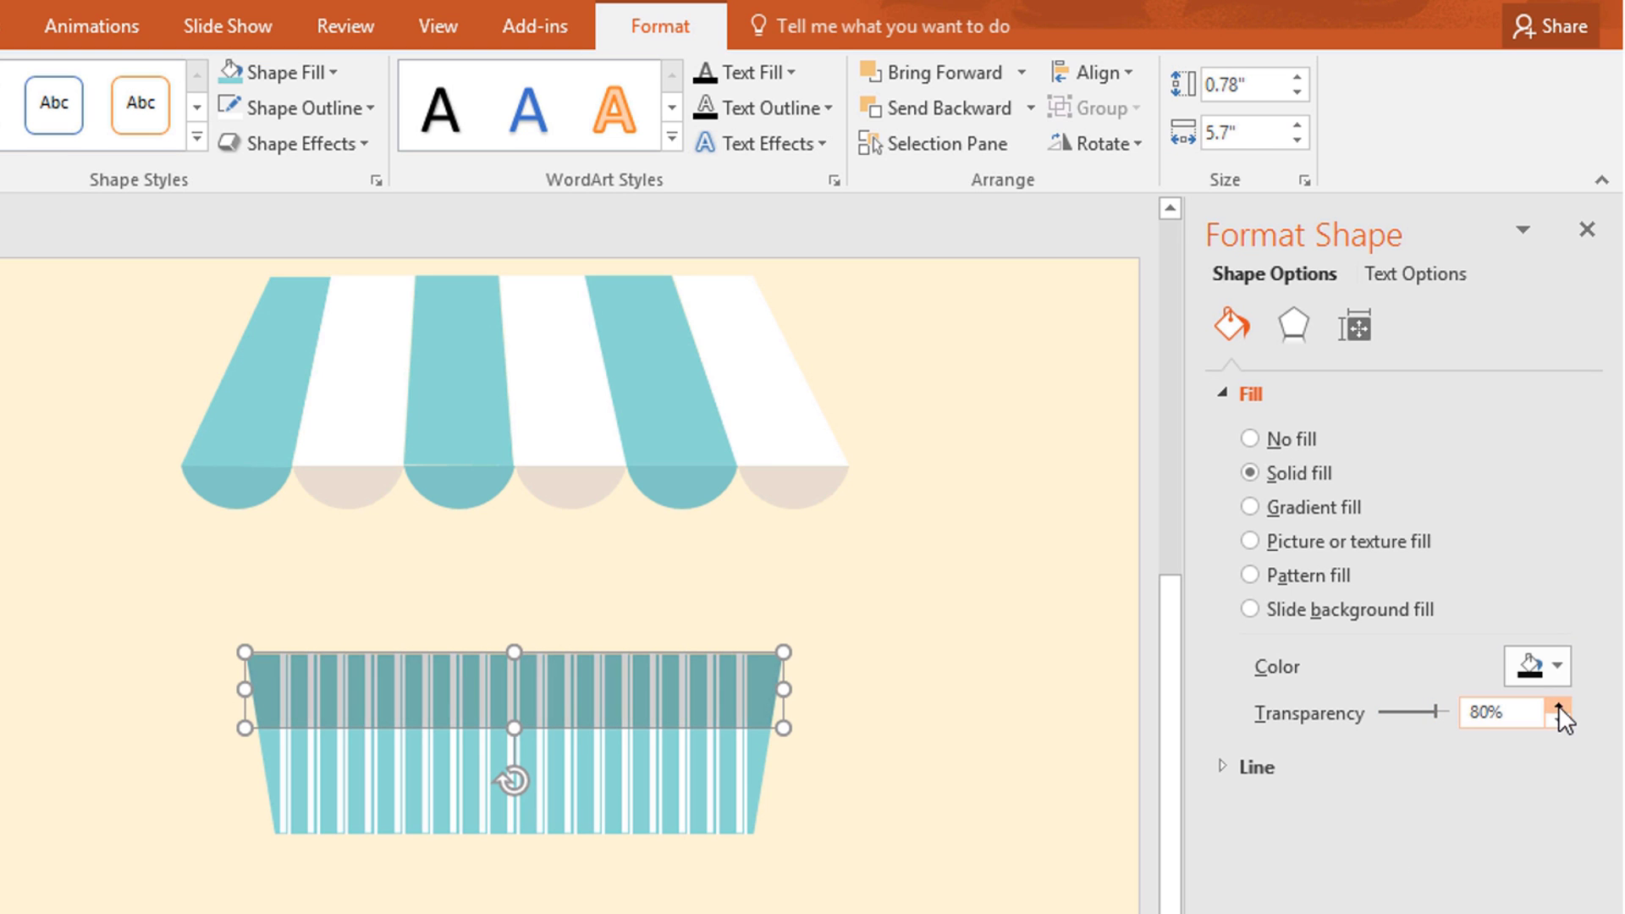
pyautogui.click(1559, 705)
pyautogui.click(1559, 705)
pyautogui.click(855, 880)
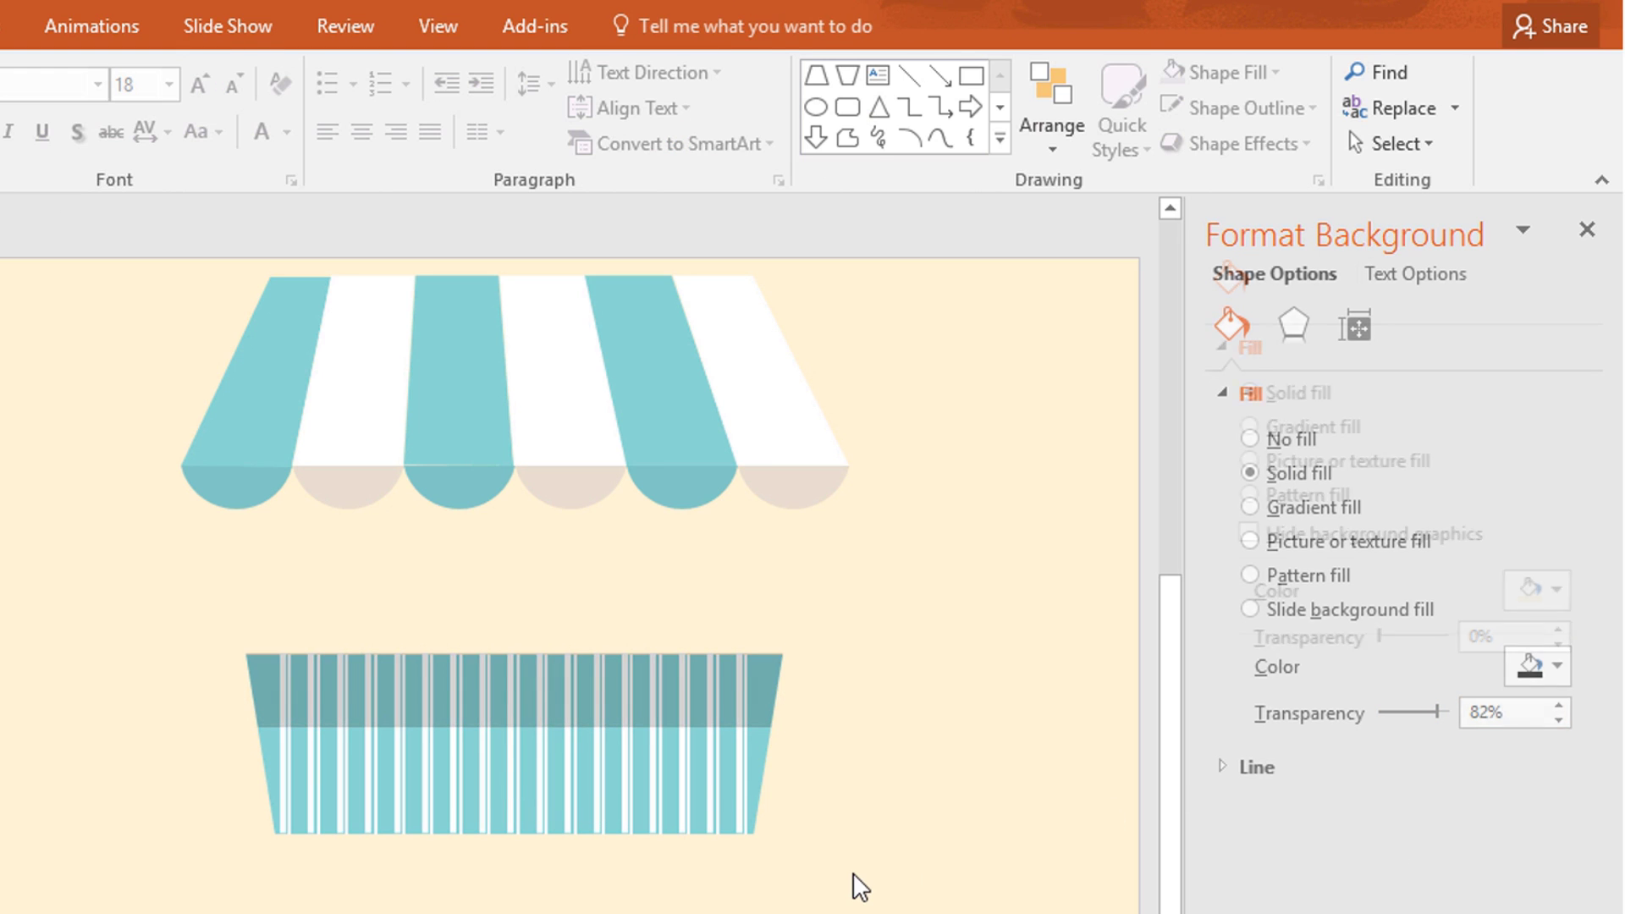
pyautogui.click(1590, 232)
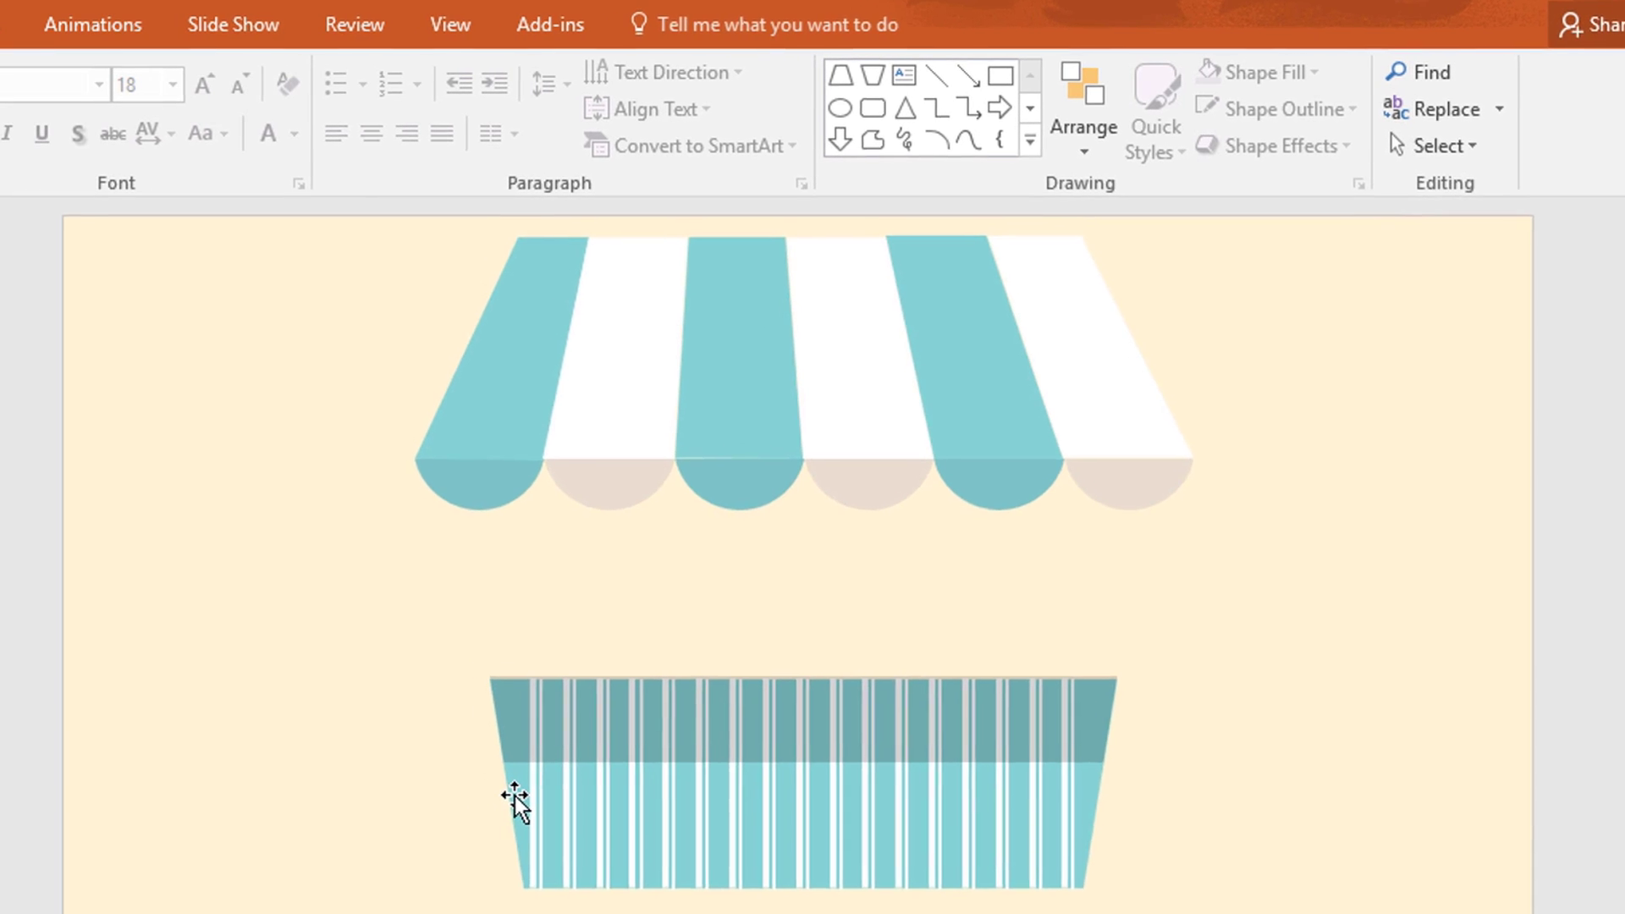
# Step: Move the teal trapezoid above the stripes, make it shorter and wider, and fill it the recent Aqua
pyautogui.click(499, 773)
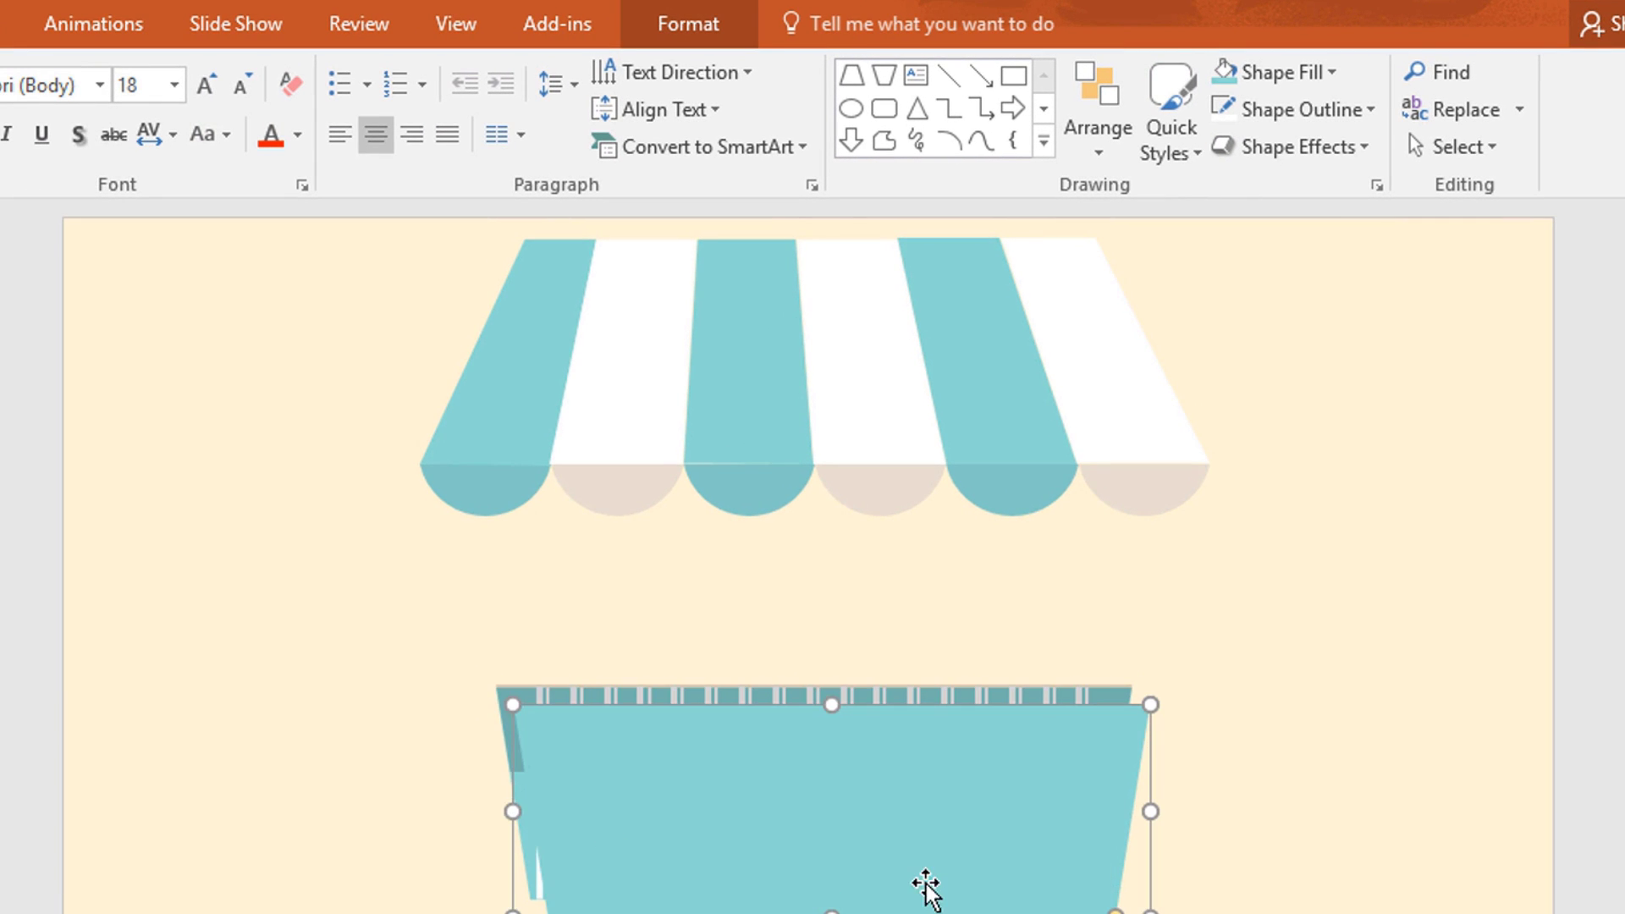
pyautogui.moveTo(925, 889); pyautogui.dragTo(915, 825)
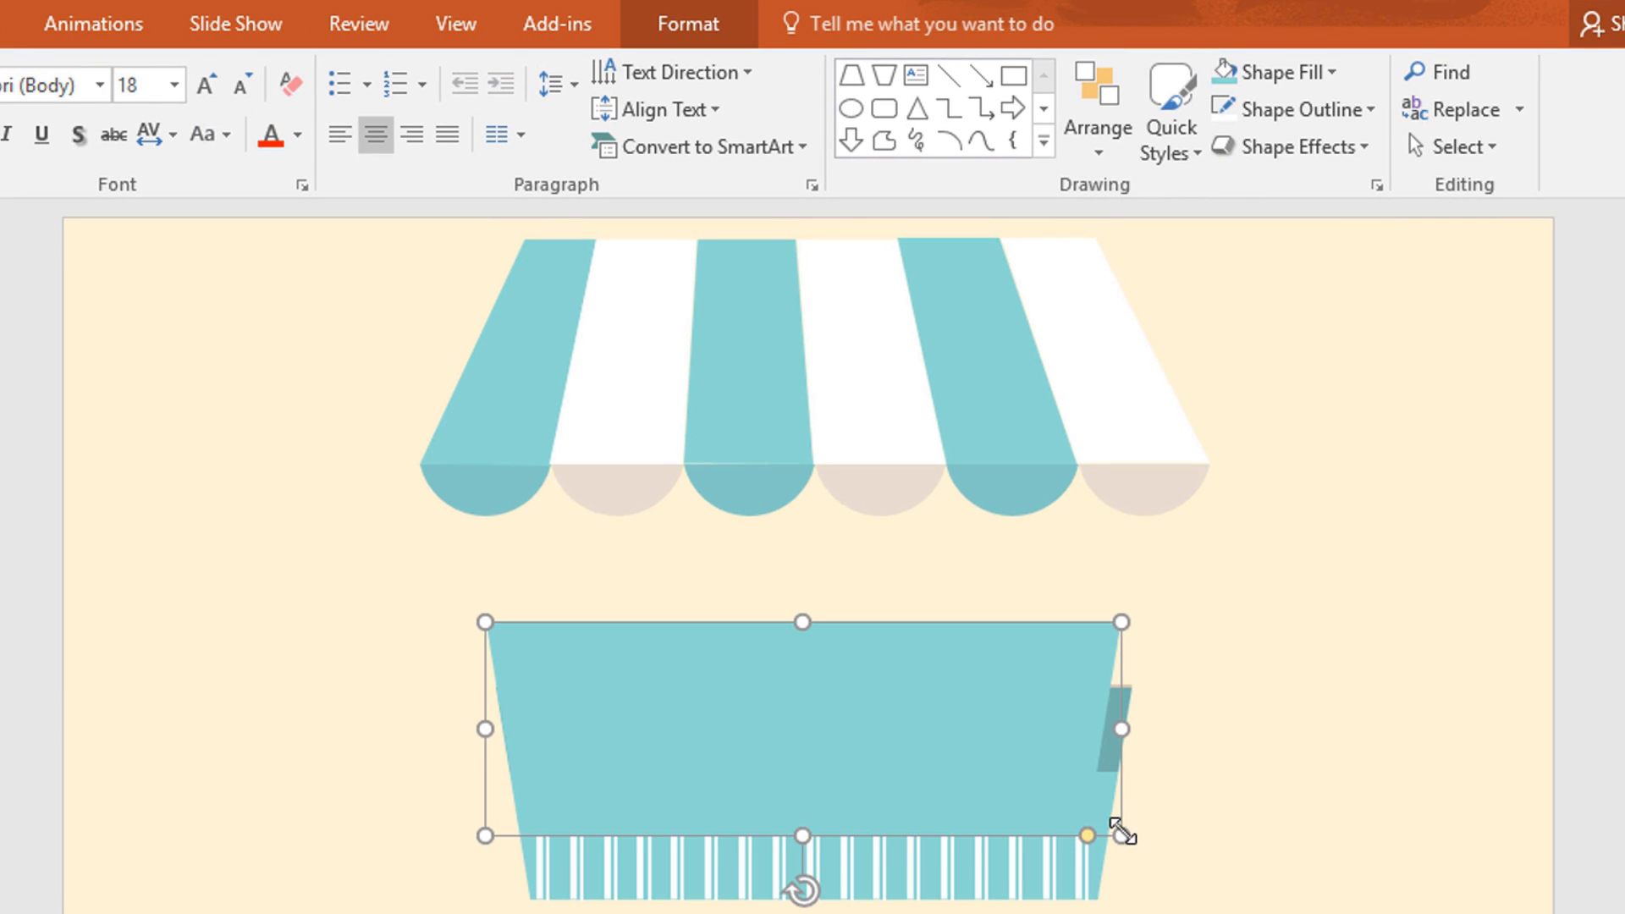
pyautogui.moveTo(1123, 834); pyautogui.dragTo(1169, 739)
pyautogui.moveTo(1106, 692); pyautogui.dragTo(1206, 740)
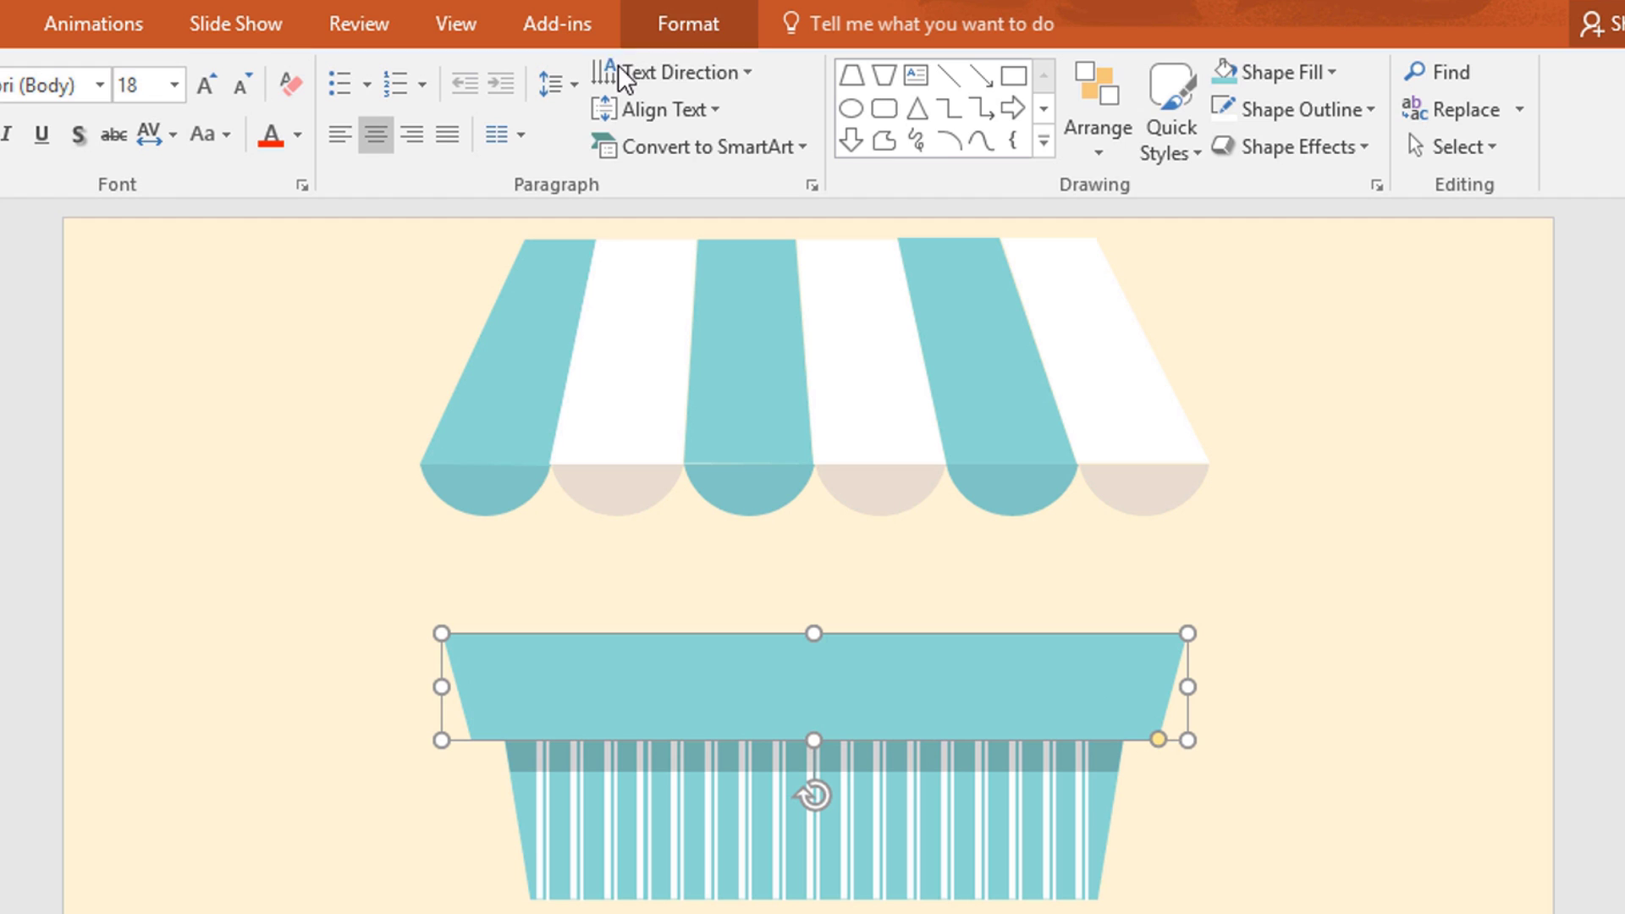
pyautogui.click(696, 37)
pyautogui.click(321, 77)
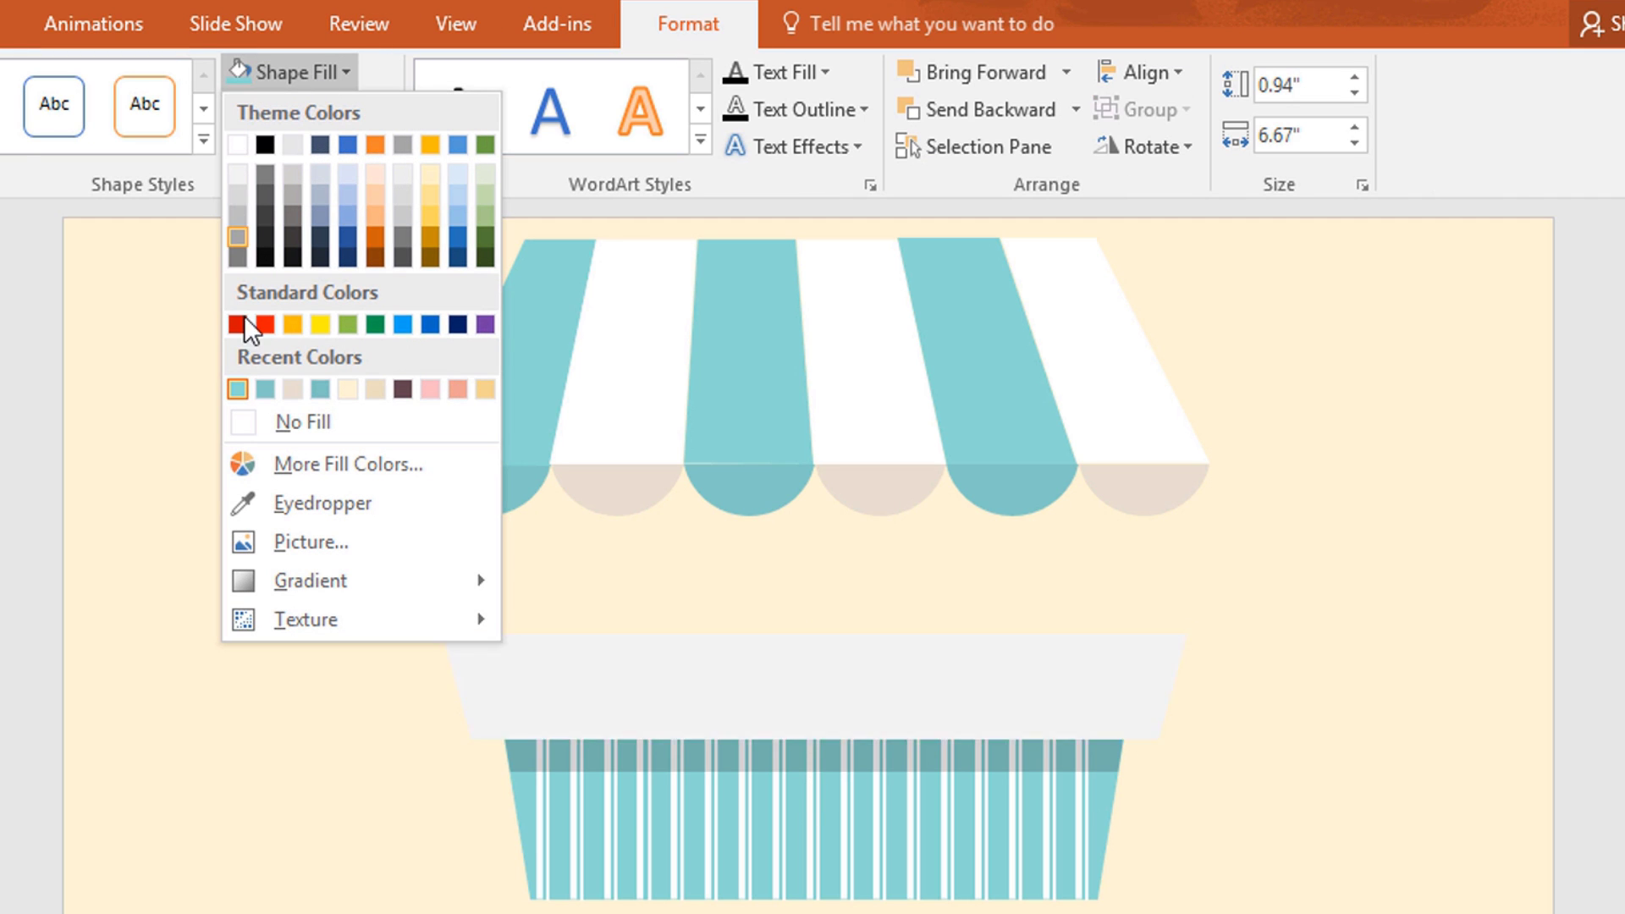
pyautogui.click(261, 391)
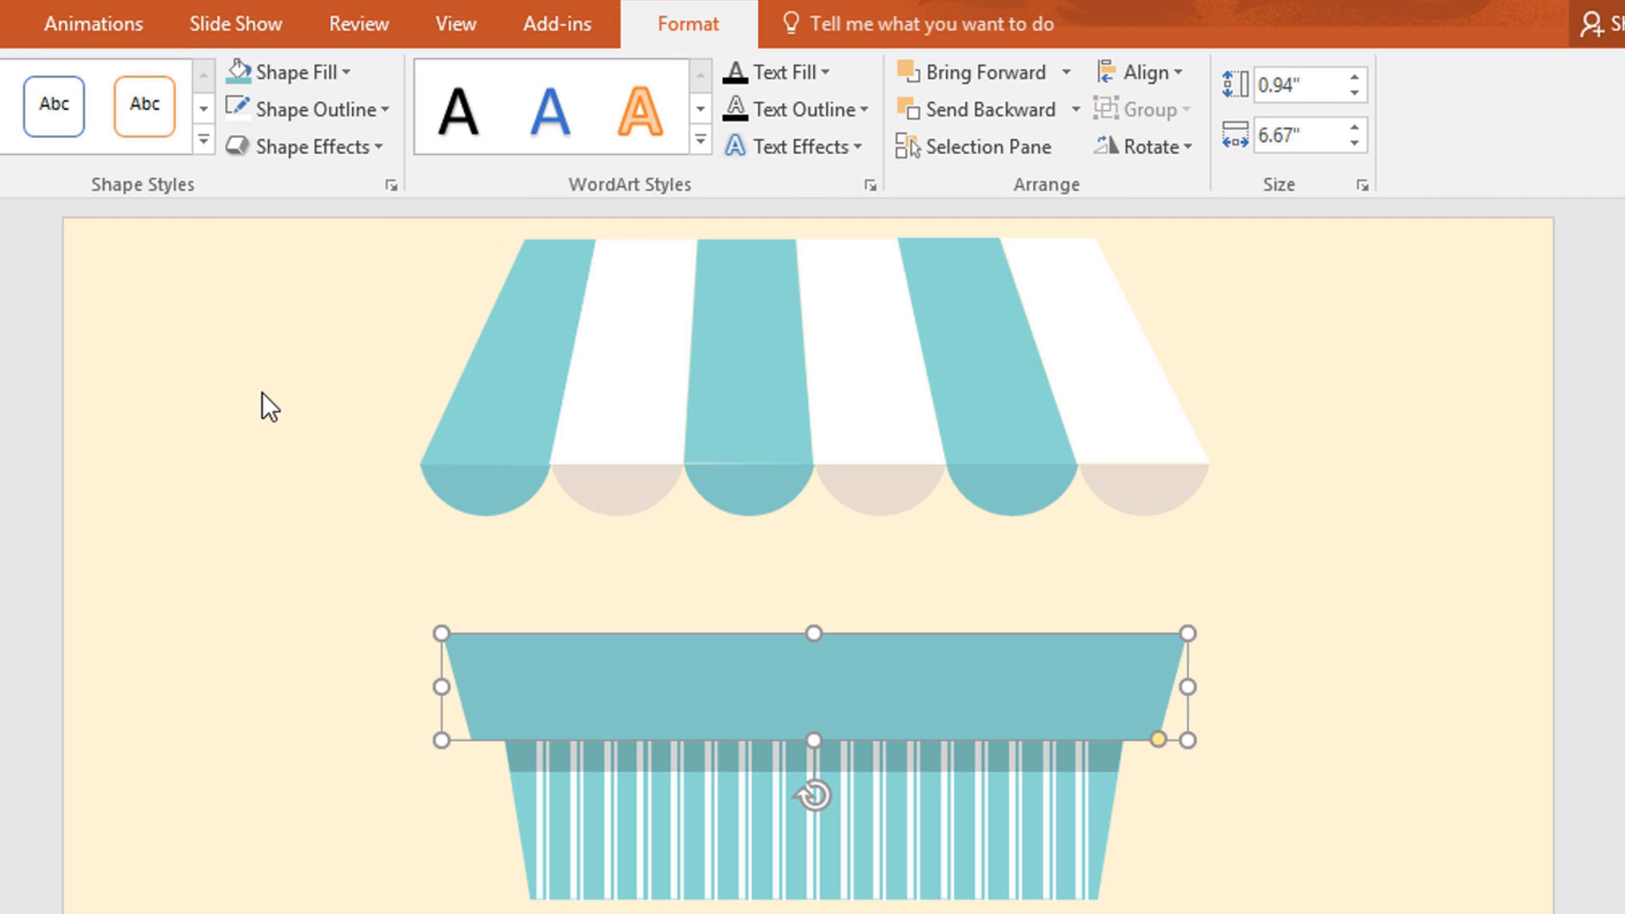
pyautogui.click(280, 673)
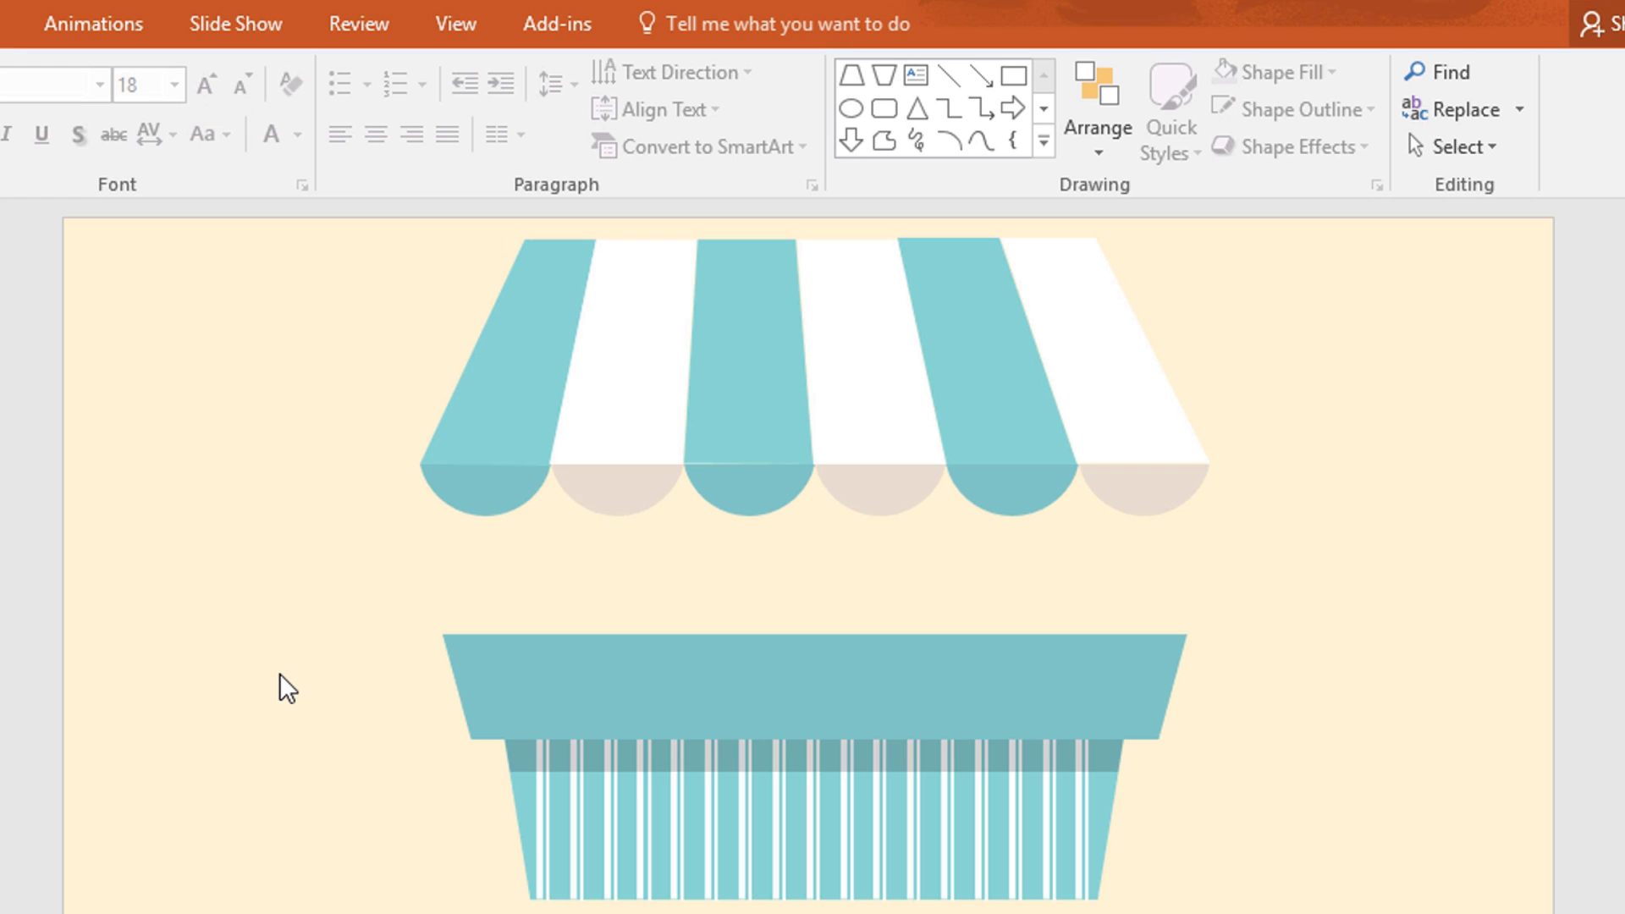
# Step: Draw a white 4½ pt line across the counter top
pyautogui.click(962, 86)
pyautogui.moveTo(466, 650); pyautogui.dragTo(532, 650)
pyautogui.moveTo(739, 670); pyautogui.dragTo(896, 655)
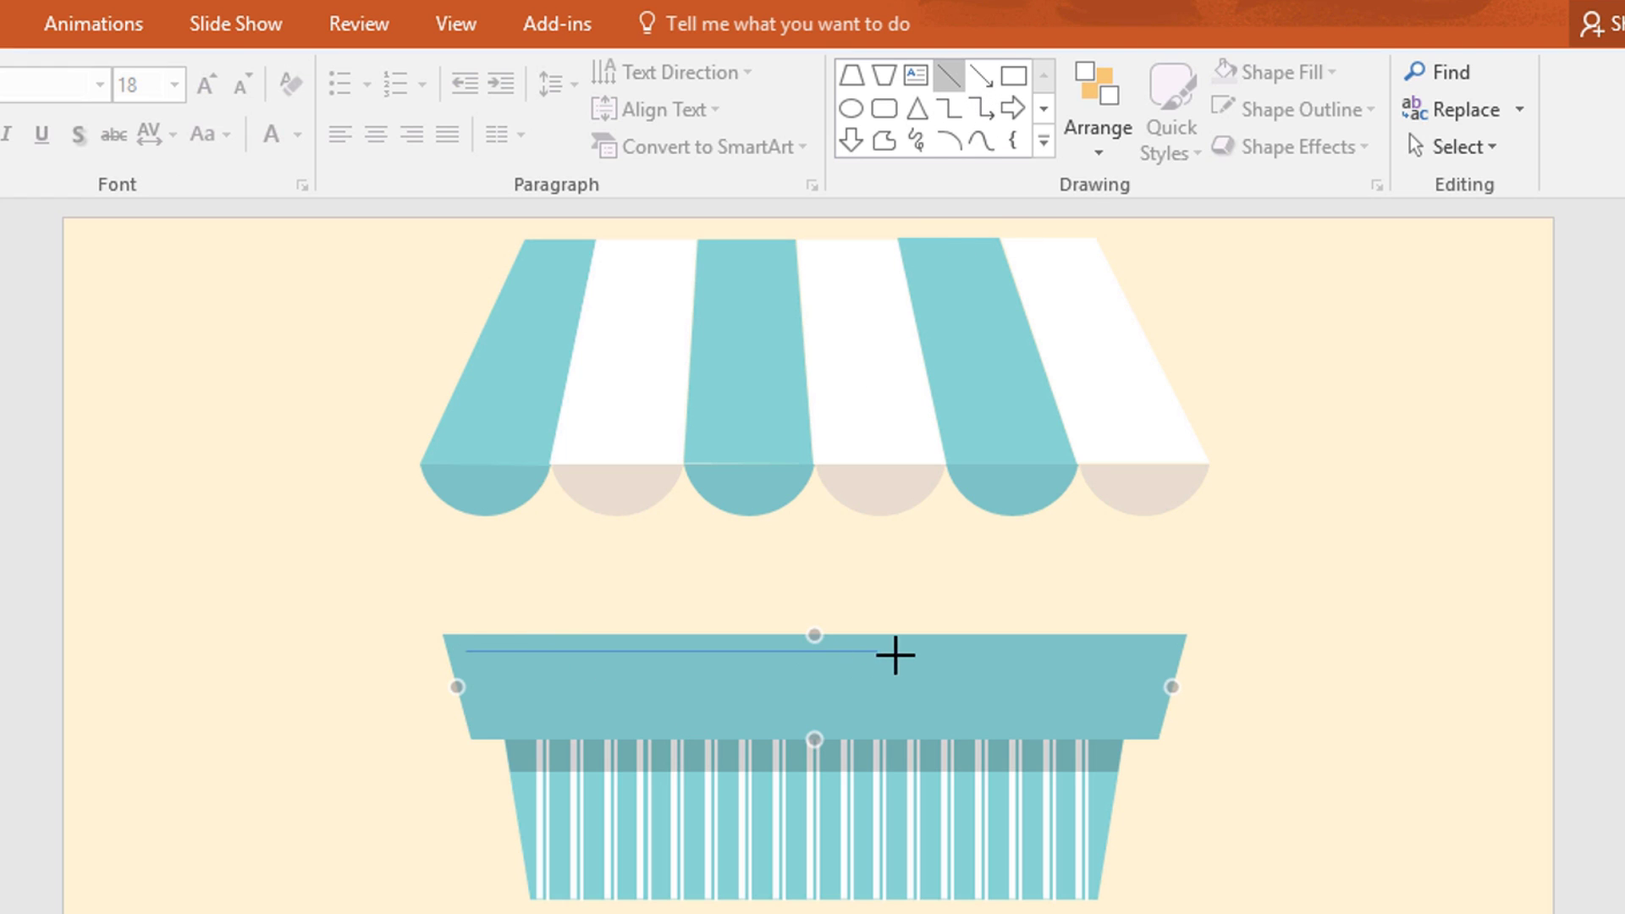
pyautogui.moveTo(1161, 650); pyautogui.dragTo(1161, 651)
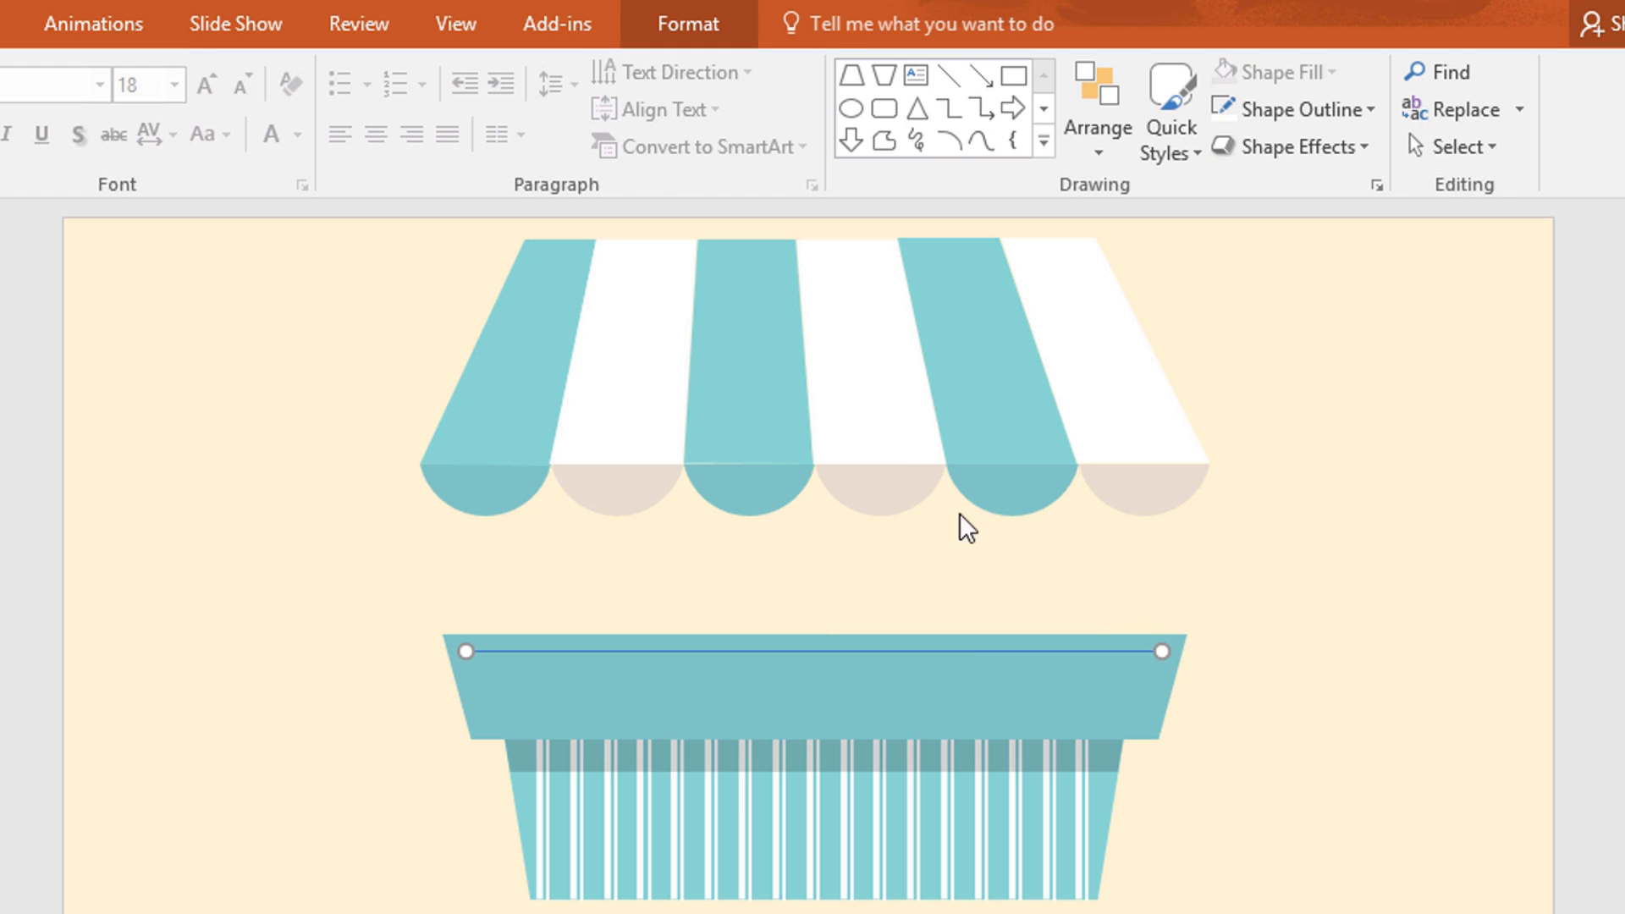
pyautogui.click(688, 18)
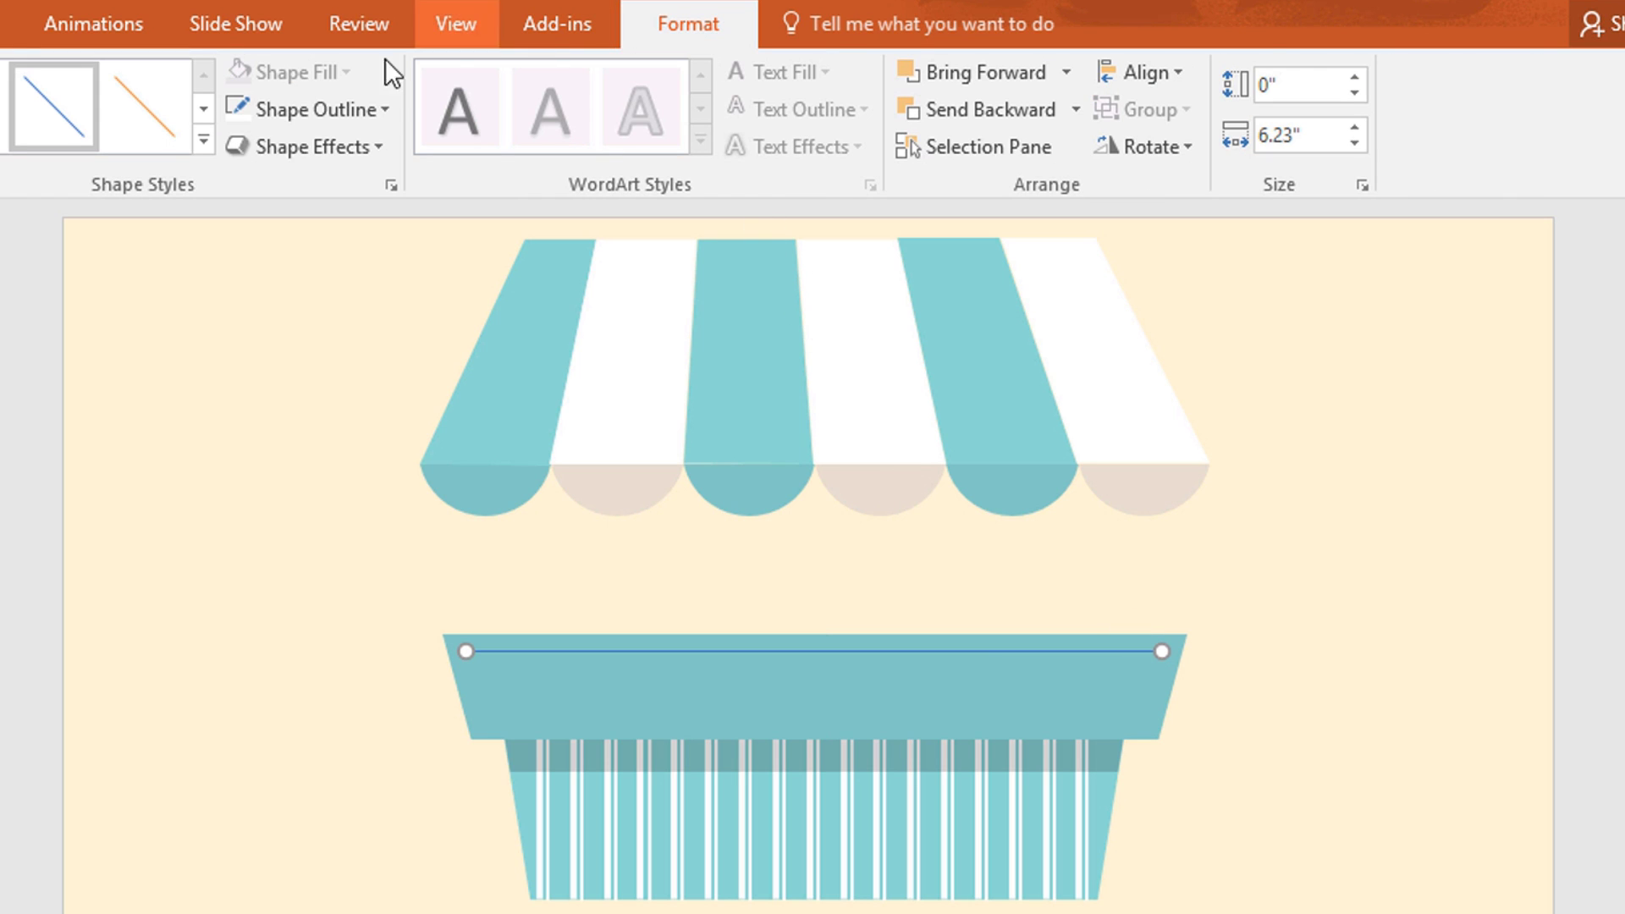
pyautogui.click(354, 114)
pyautogui.click(237, 179)
pyautogui.click(307, 119)
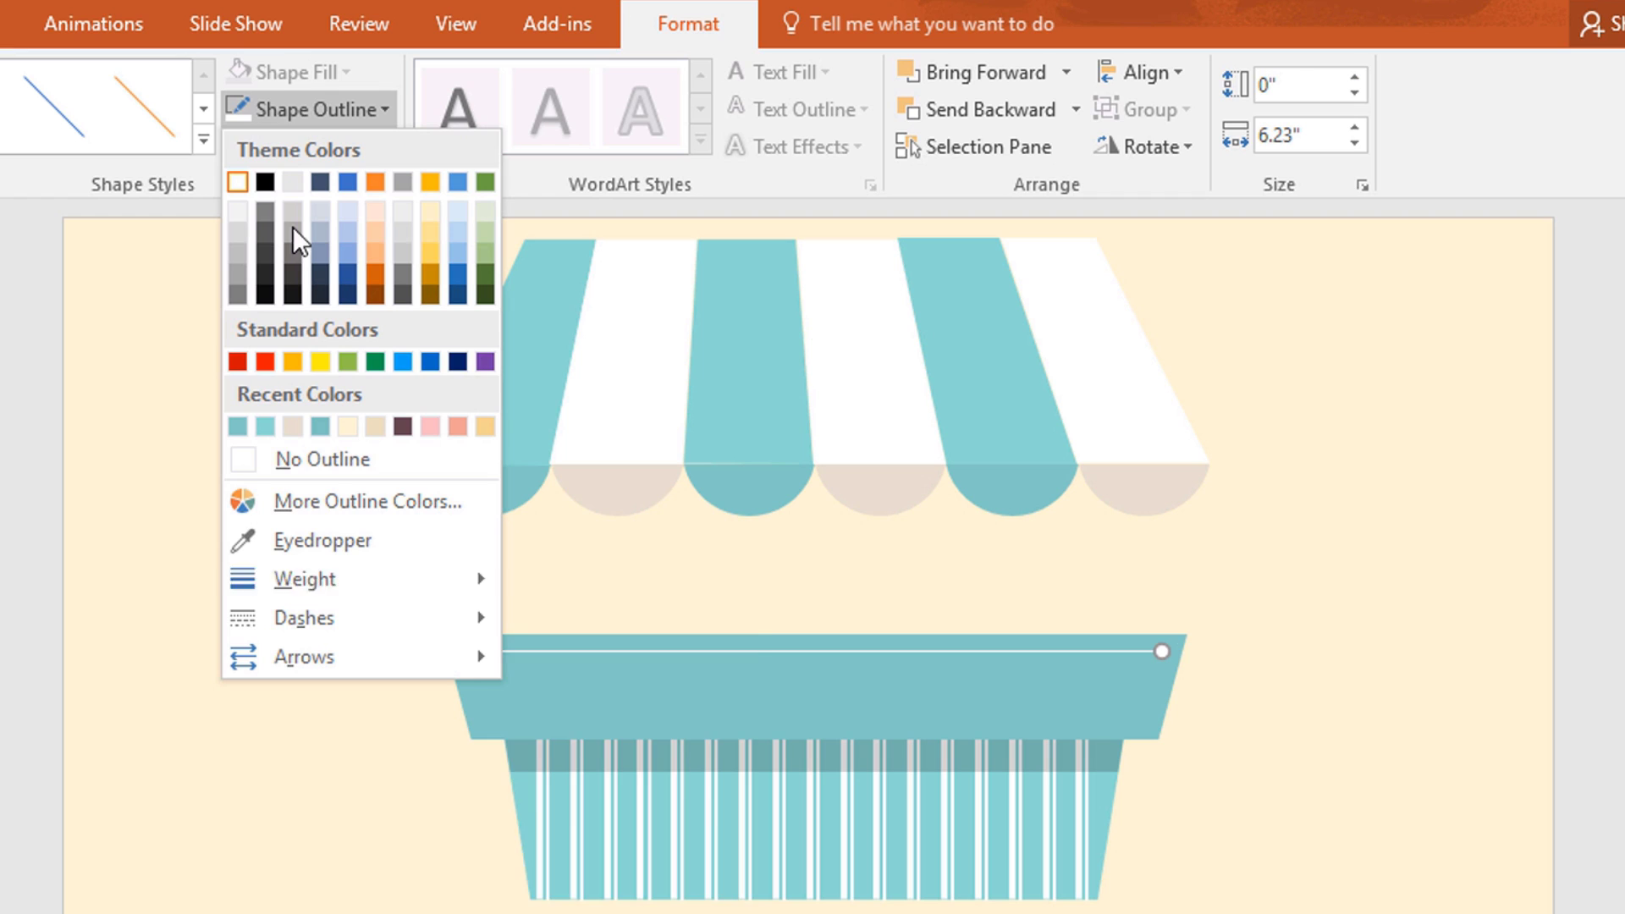
pyautogui.moveTo(305, 576)
pyautogui.click(708, 821)
pyautogui.press('Escape')
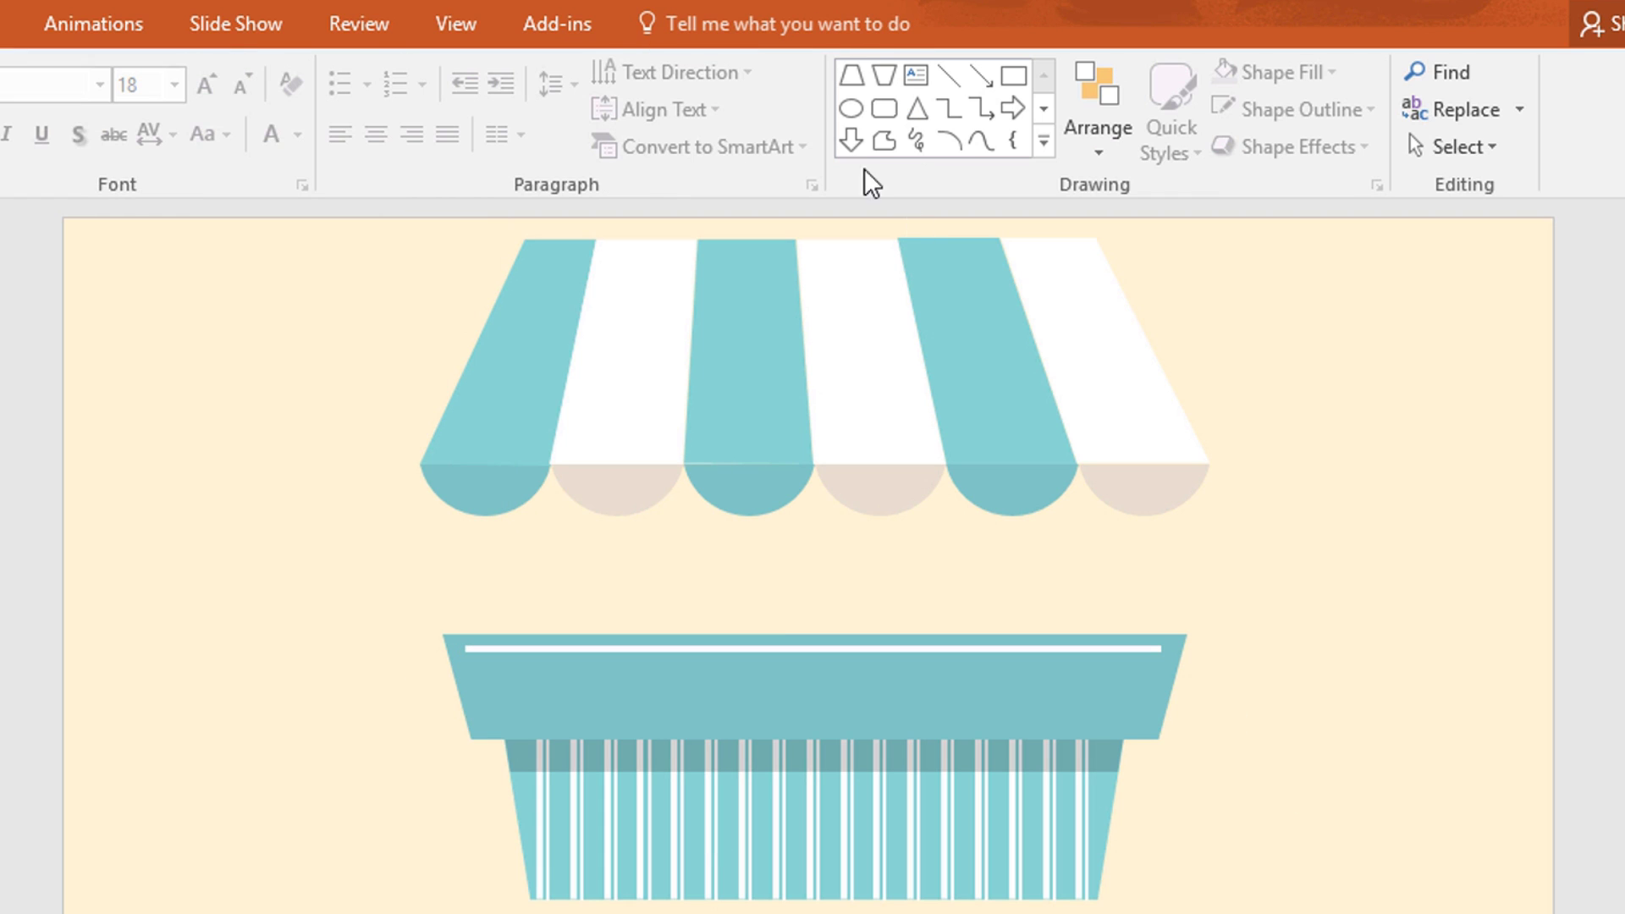
# Step: Add white dots with no outline on the left of the counter top
pyautogui.click(852, 109)
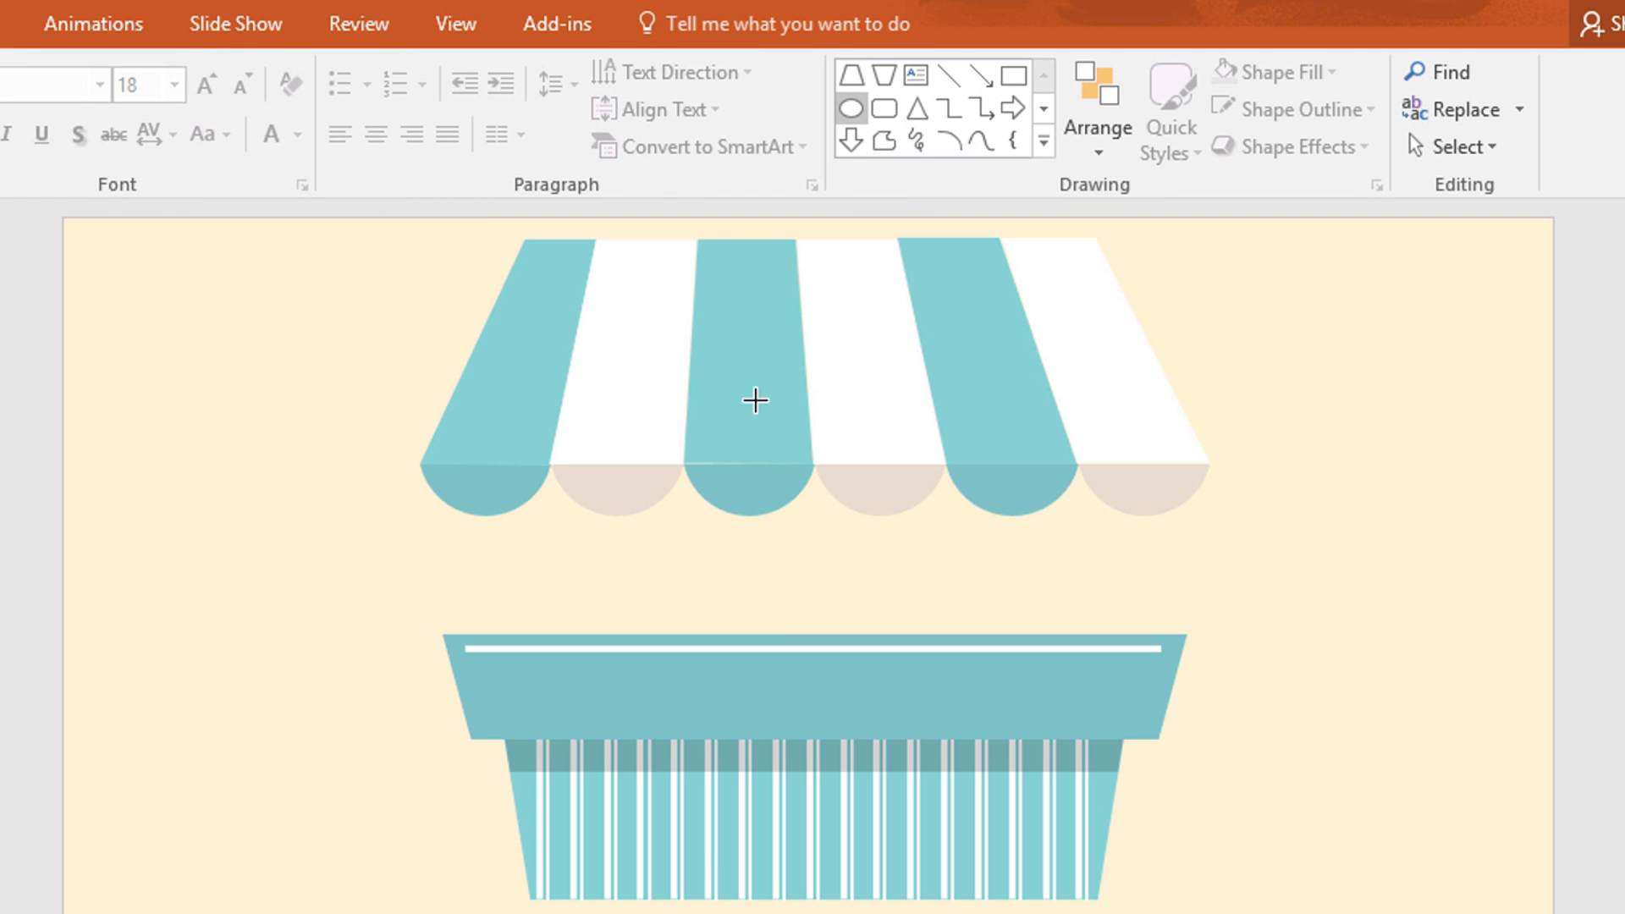
pyautogui.moveTo(521, 673); pyautogui.dragTo(540, 692)
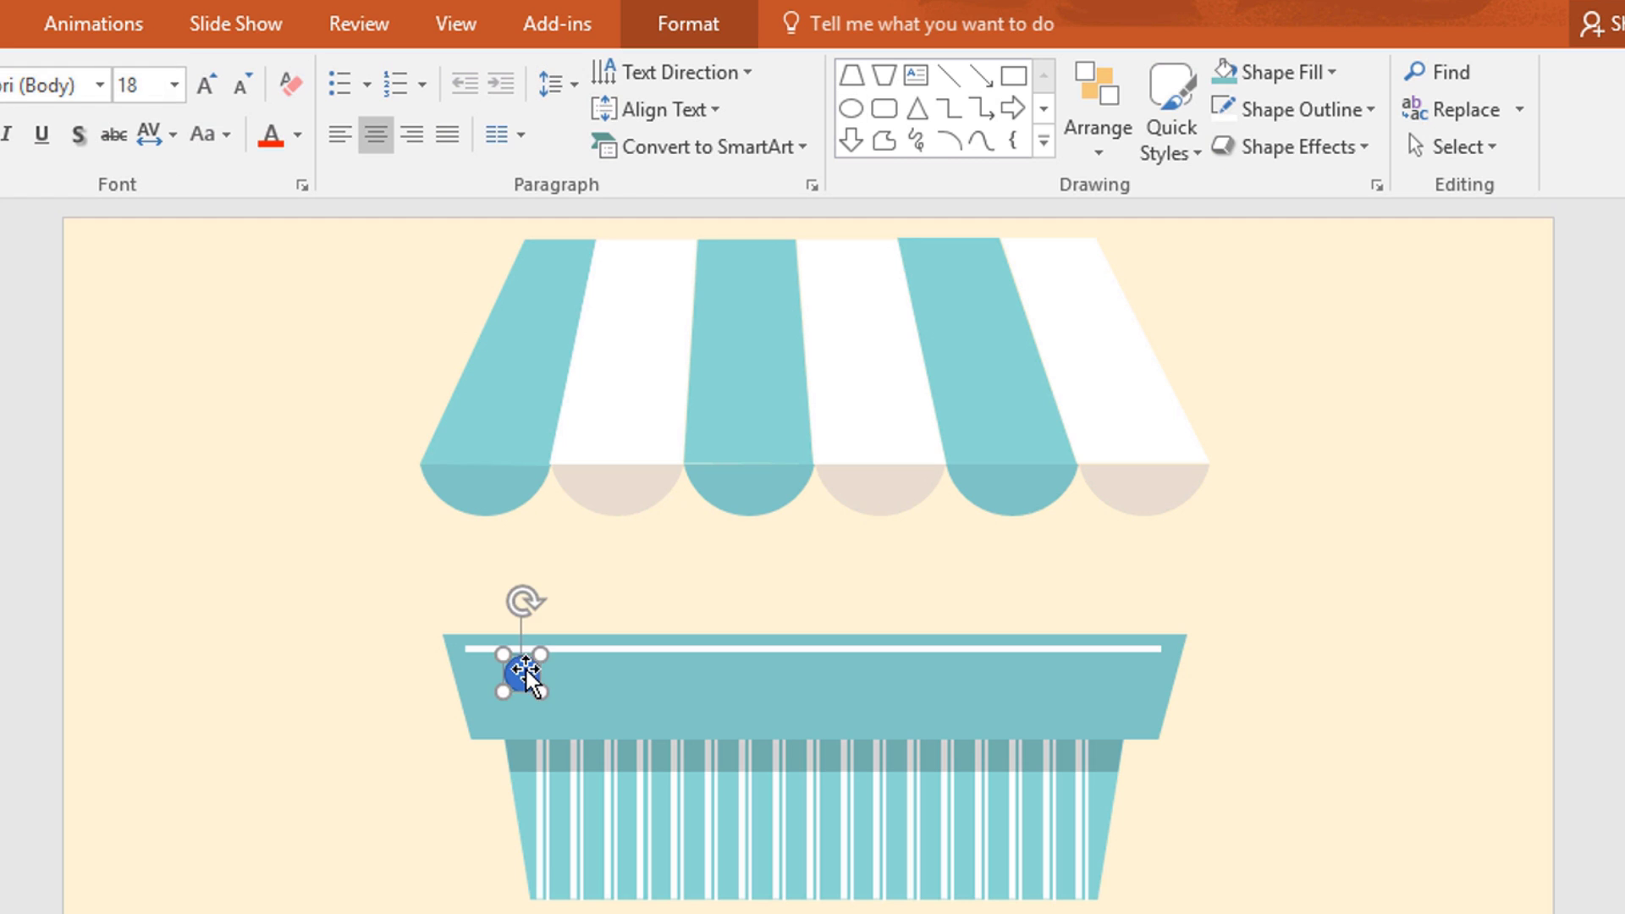
pyautogui.scroll(3, 524, 675)
pyautogui.click(689, 23)
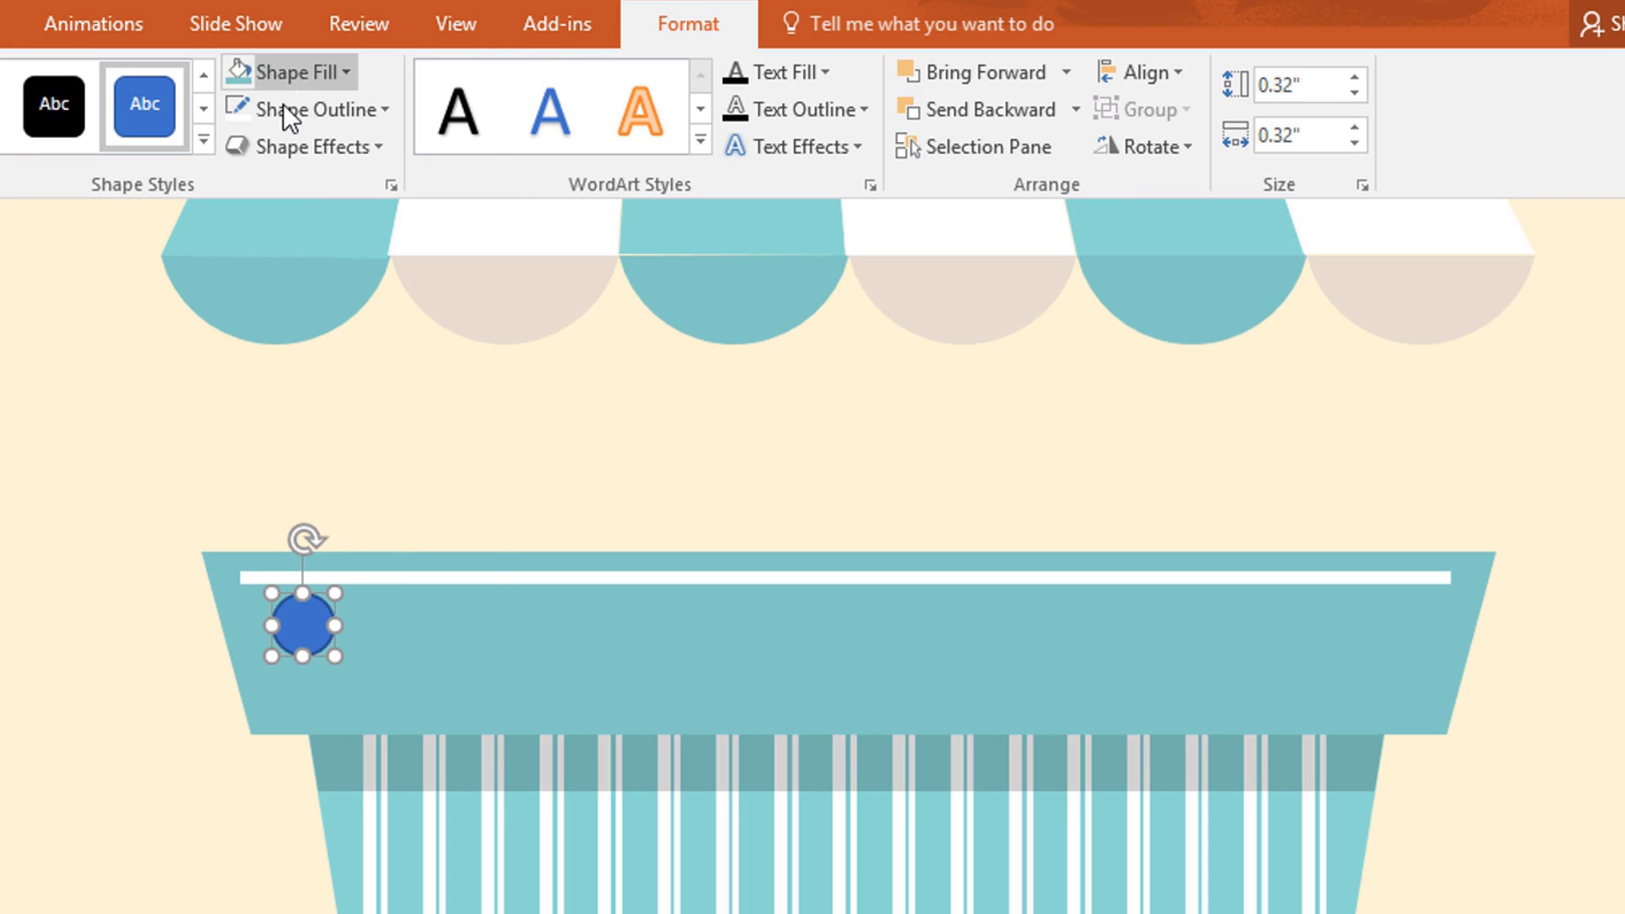
pyautogui.click(328, 70)
pyautogui.click(241, 144)
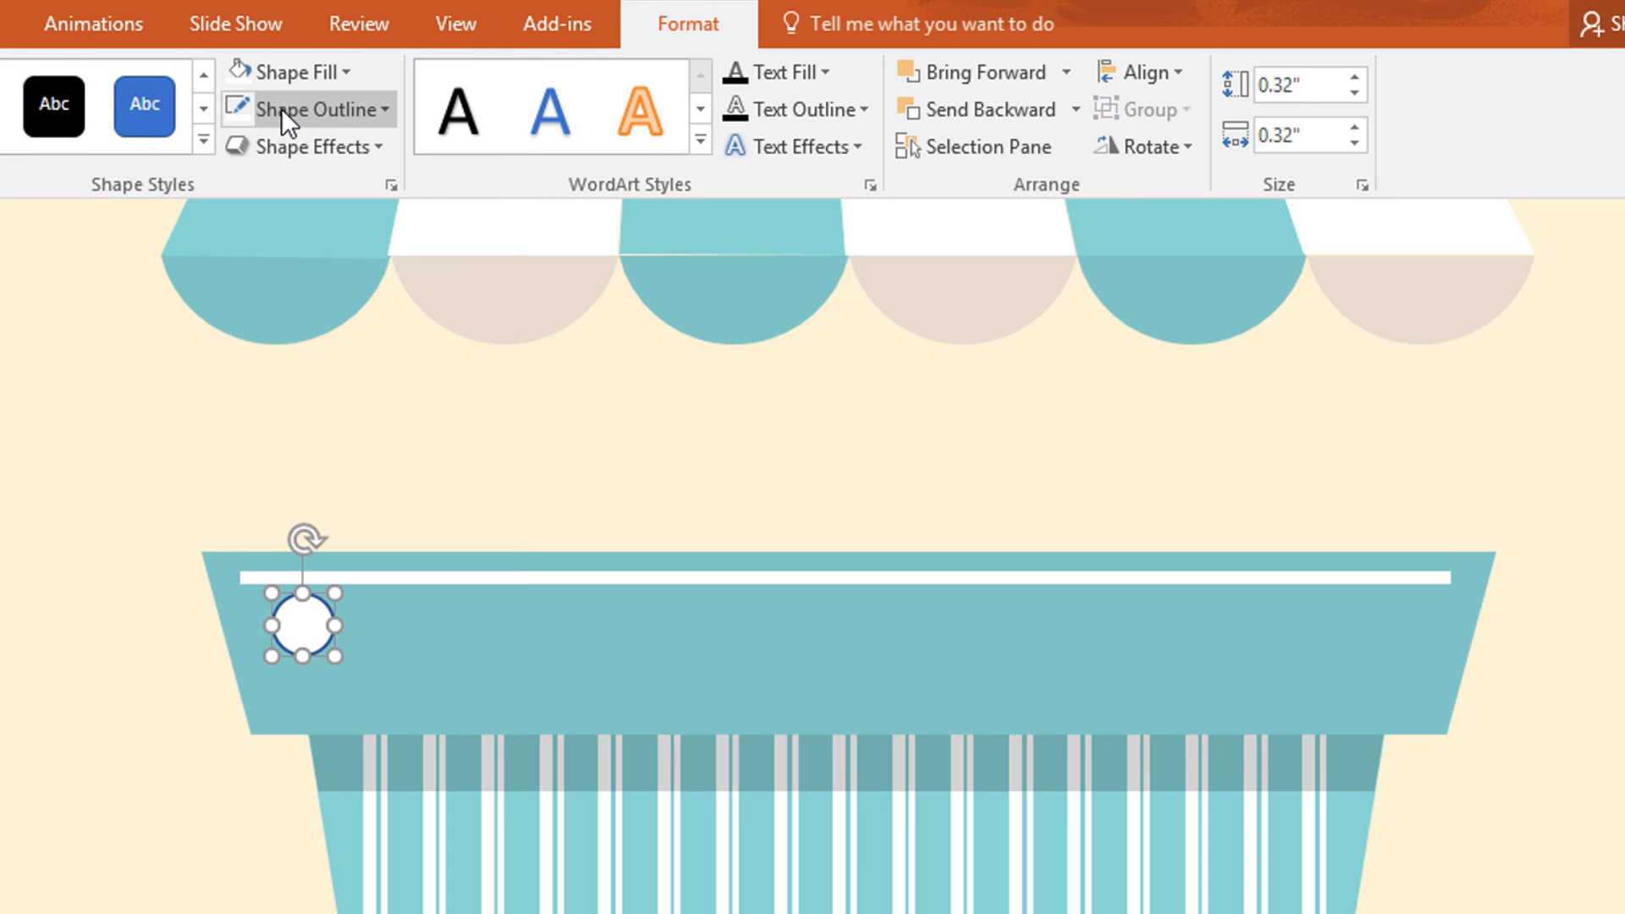
pyautogui.click(281, 108)
pyautogui.click(354, 465)
pyautogui.moveTo(307, 618)
pyautogui.mouseDown()
pyautogui.moveTo(354, 672)
pyautogui.moveTo(338, 621)
pyautogui.mouseUp()
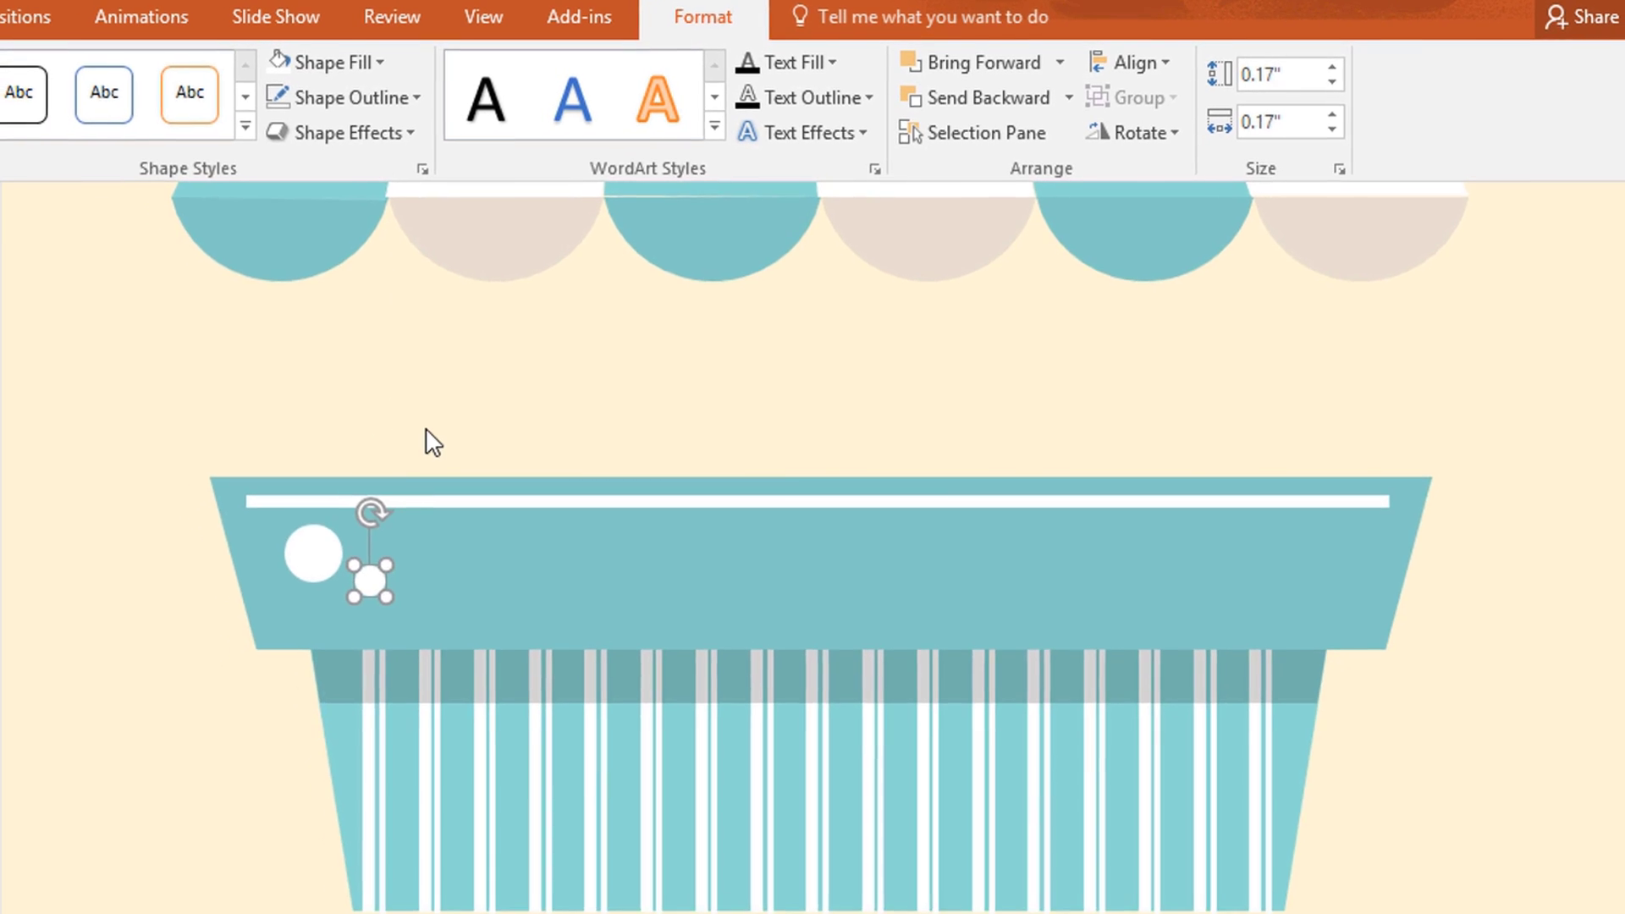
pyautogui.click(433, 440)
pyautogui.click(313, 552)
pyautogui.keyDown('shift'); pyautogui.click(370, 579); pyautogui.keyUp('shift')
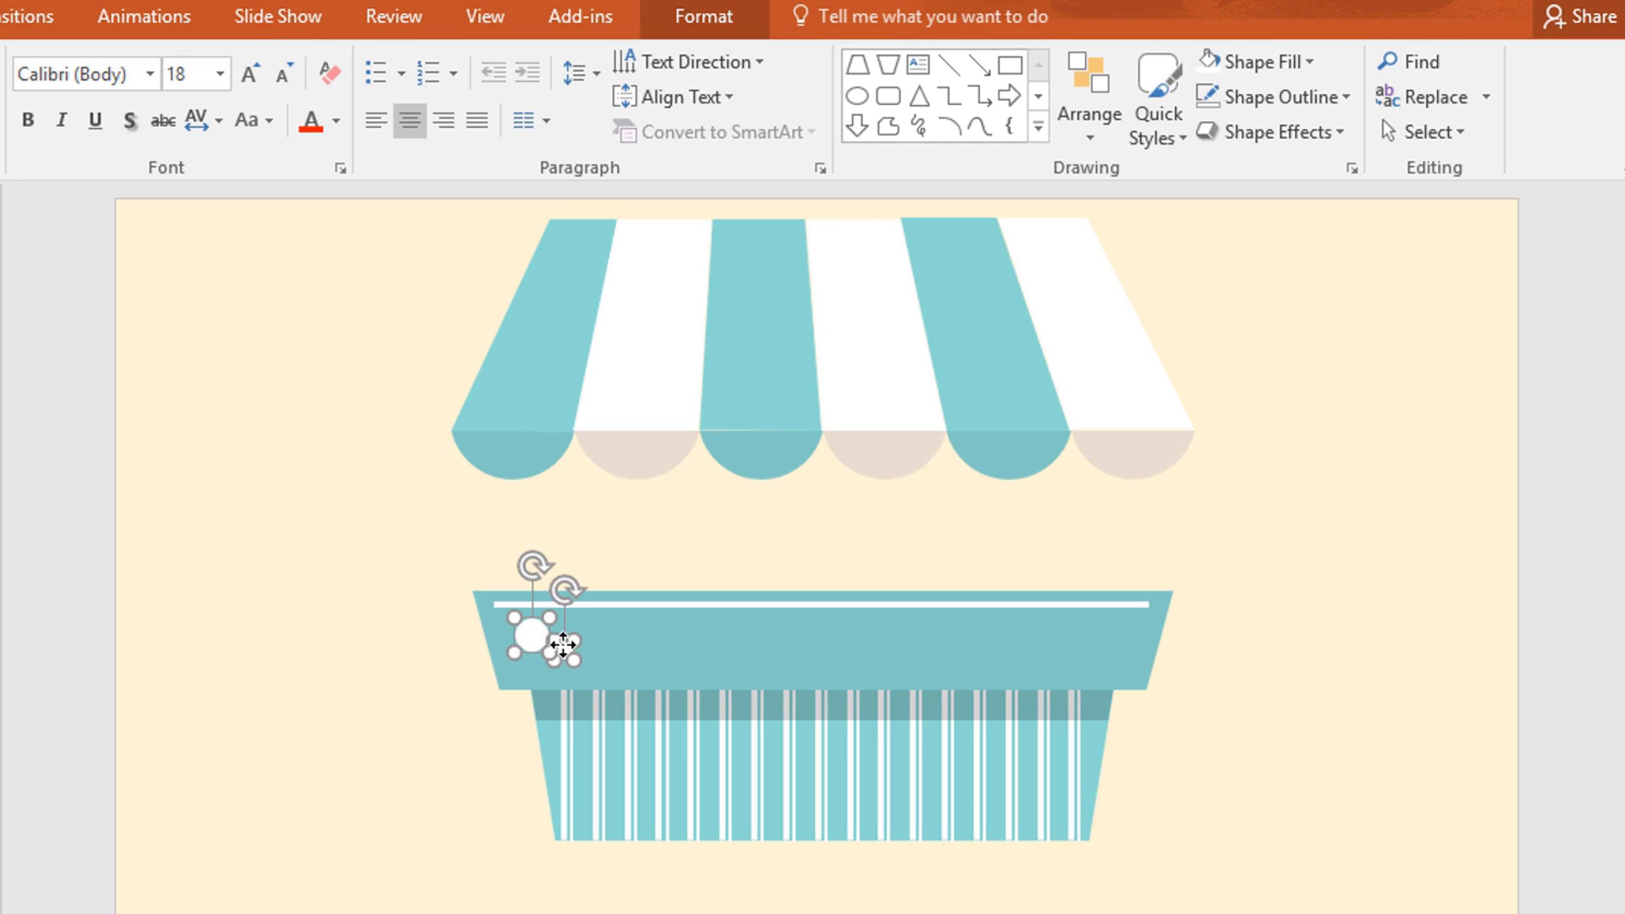
pyautogui.click(189, 659)
# Step: Shorten the awning, then group the counter shapes and move the group lower
pyautogui.click(585, 393)
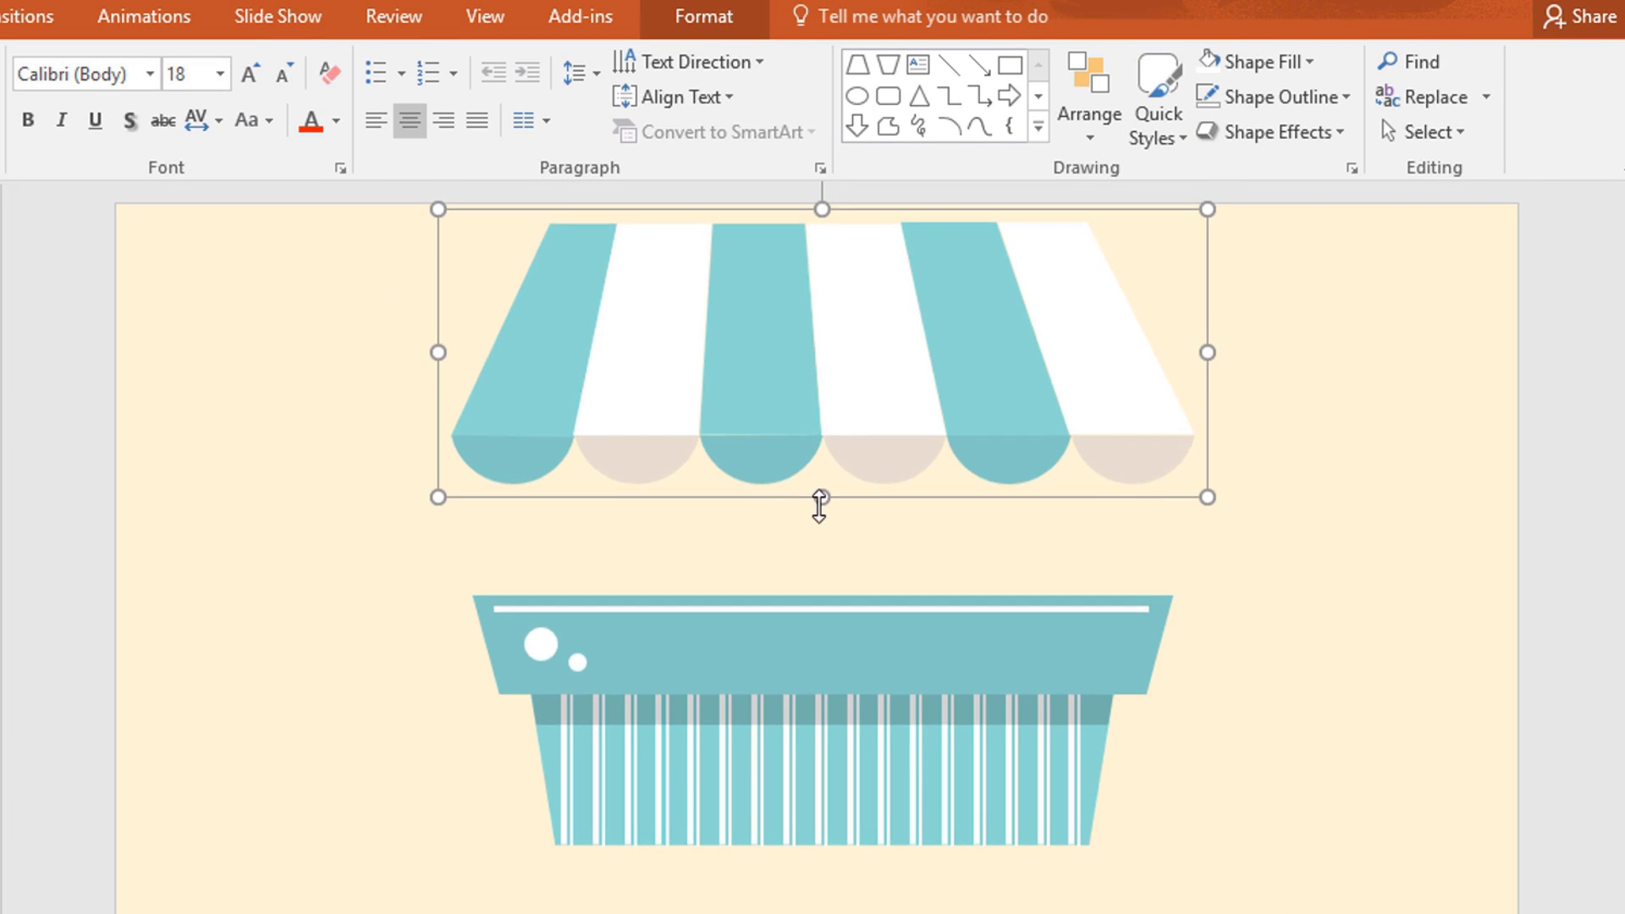
pyautogui.moveTo(820, 497); pyautogui.dragTo(830, 450)
pyautogui.moveTo(334, 552); pyautogui.dragTo(1168, 847)
pyautogui.hotkey('ctrl', 'g')
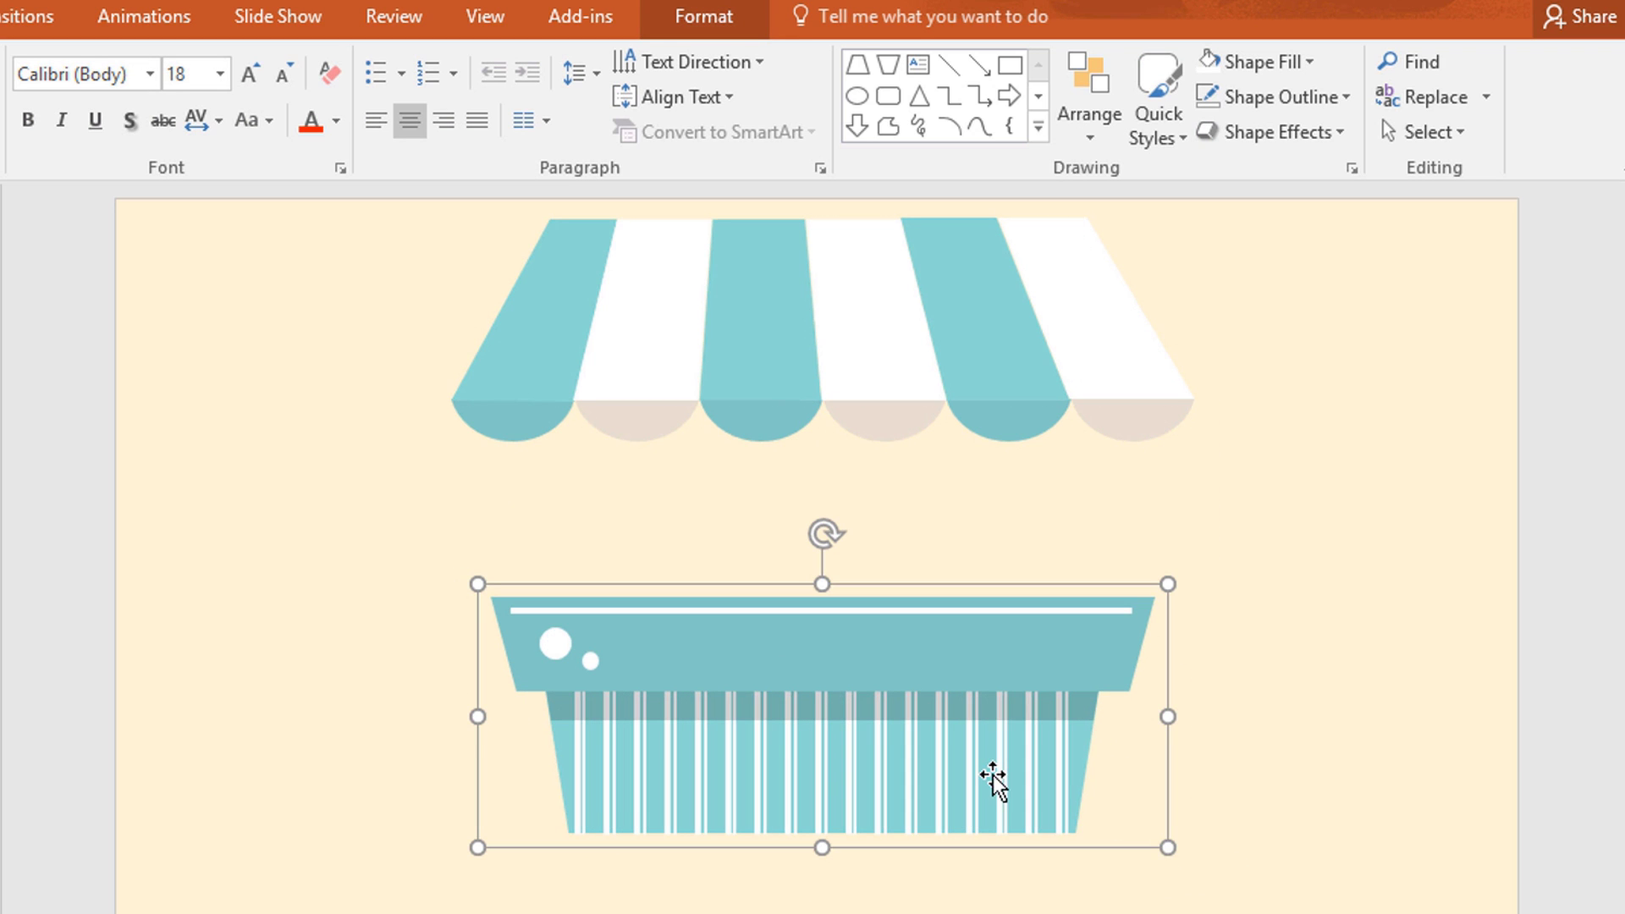
pyautogui.moveTo(994, 776); pyautogui.dragTo(991, 816)
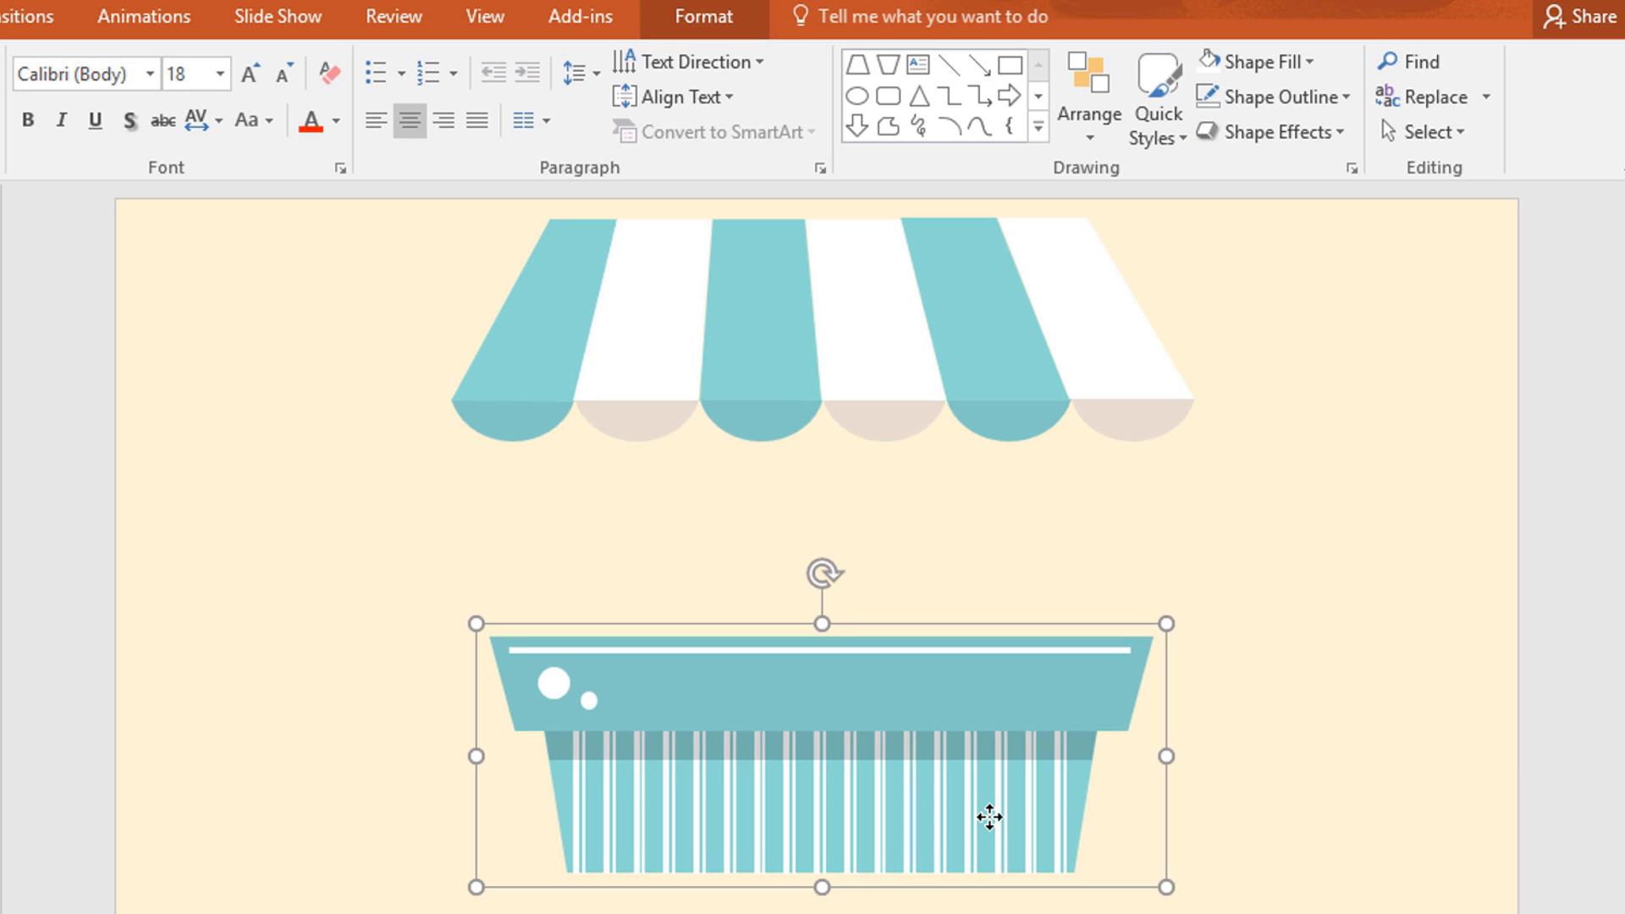
# Step: Draw an upside-down trapezoid at the counter's right edge and send it behind the counter
pyautogui.click(1248, 652)
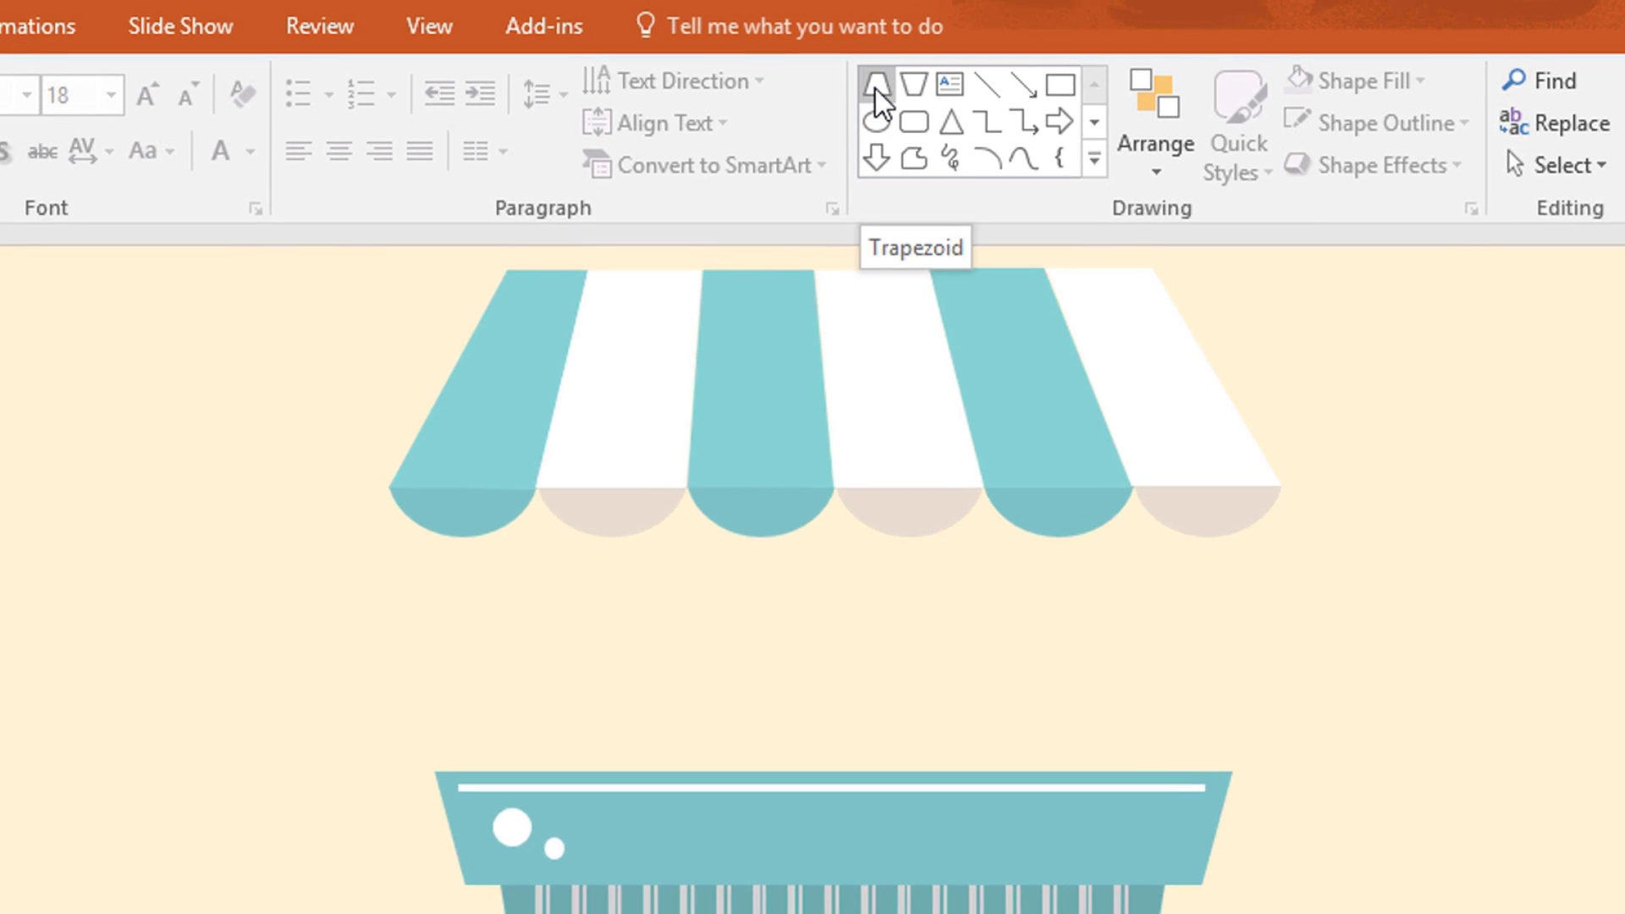
pyautogui.click(878, 86)
pyautogui.moveTo(1275, 640); pyautogui.dragTo(1307, 771)
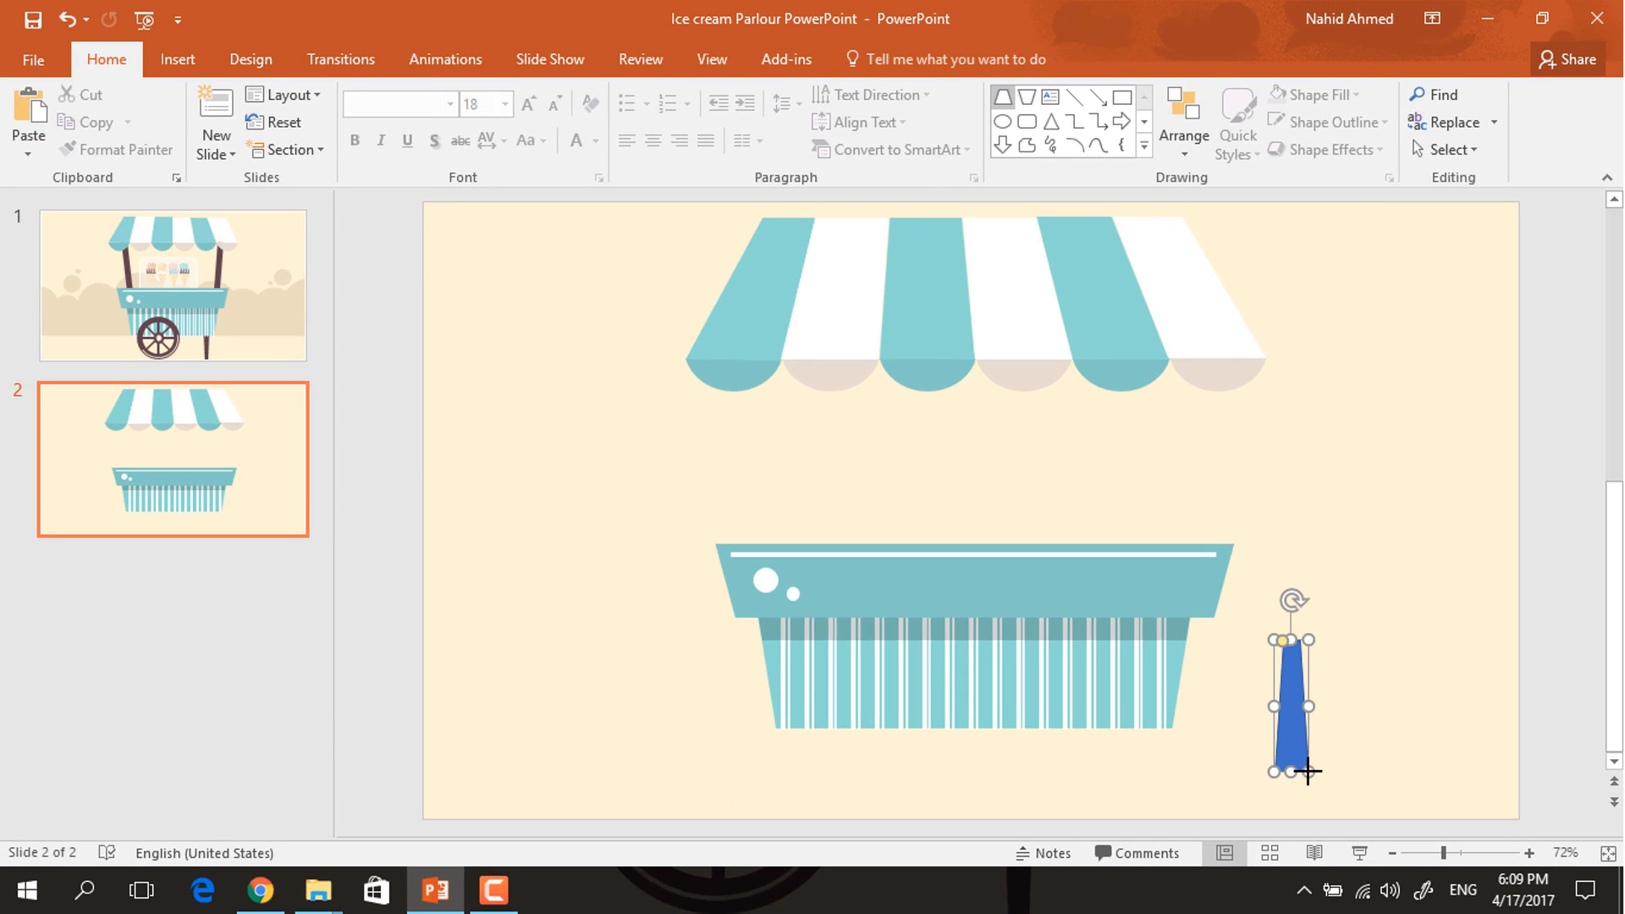
pyautogui.moveTo(1289, 600); pyautogui.dragTo(1292, 780)
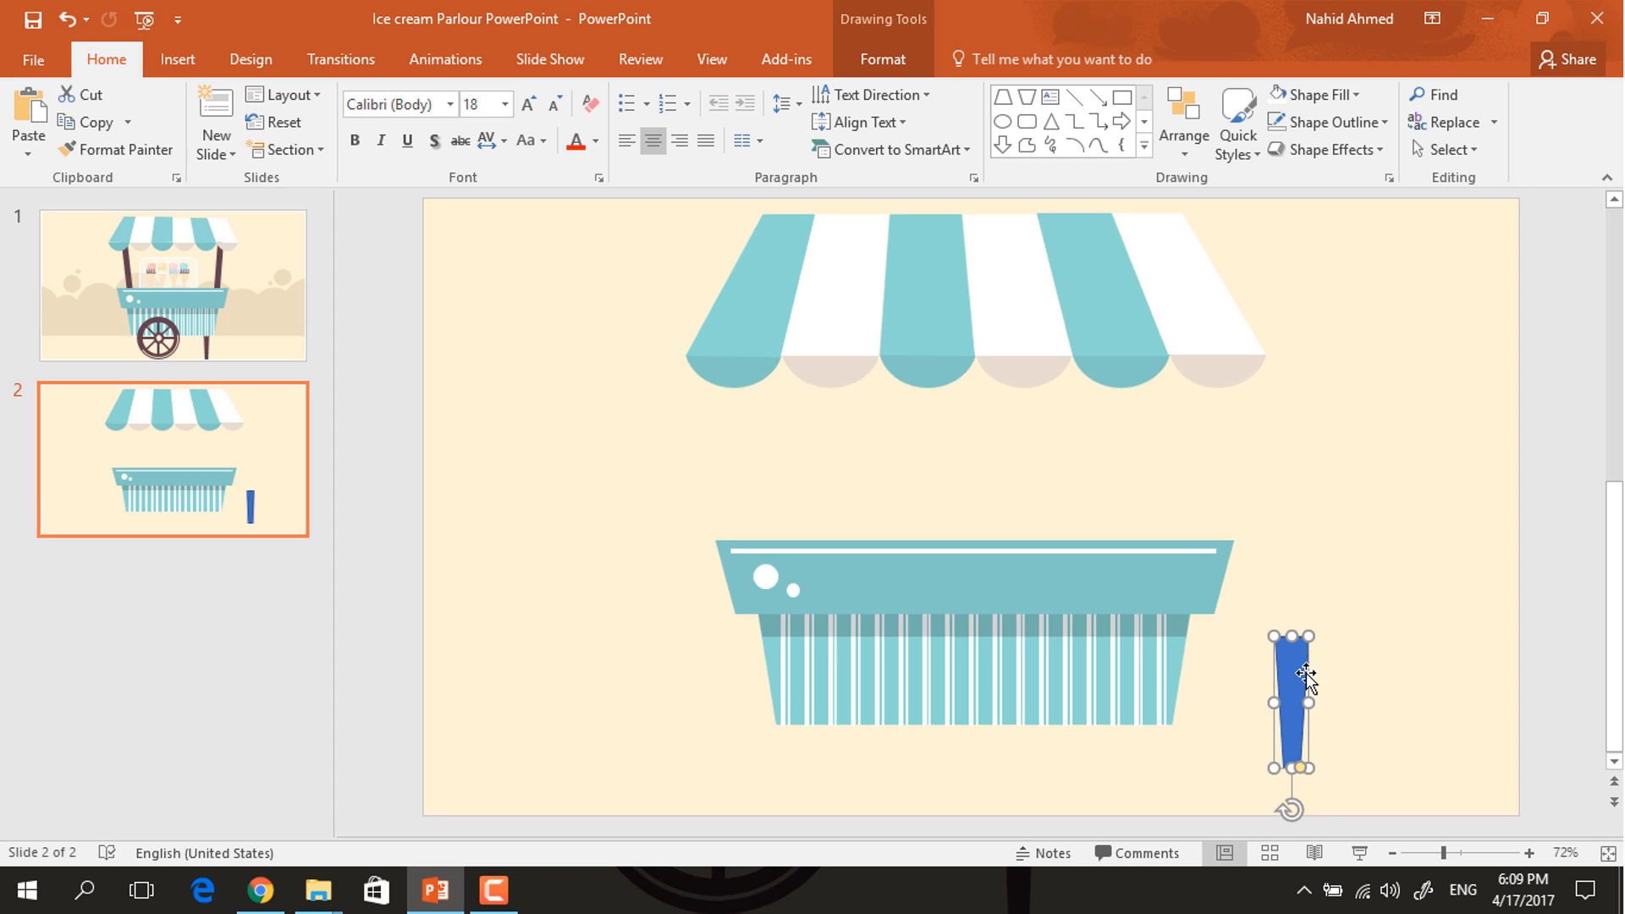
pyautogui.moveTo(1296, 668); pyautogui.dragTo(1134, 716)
pyautogui.rightClick(1131, 756)
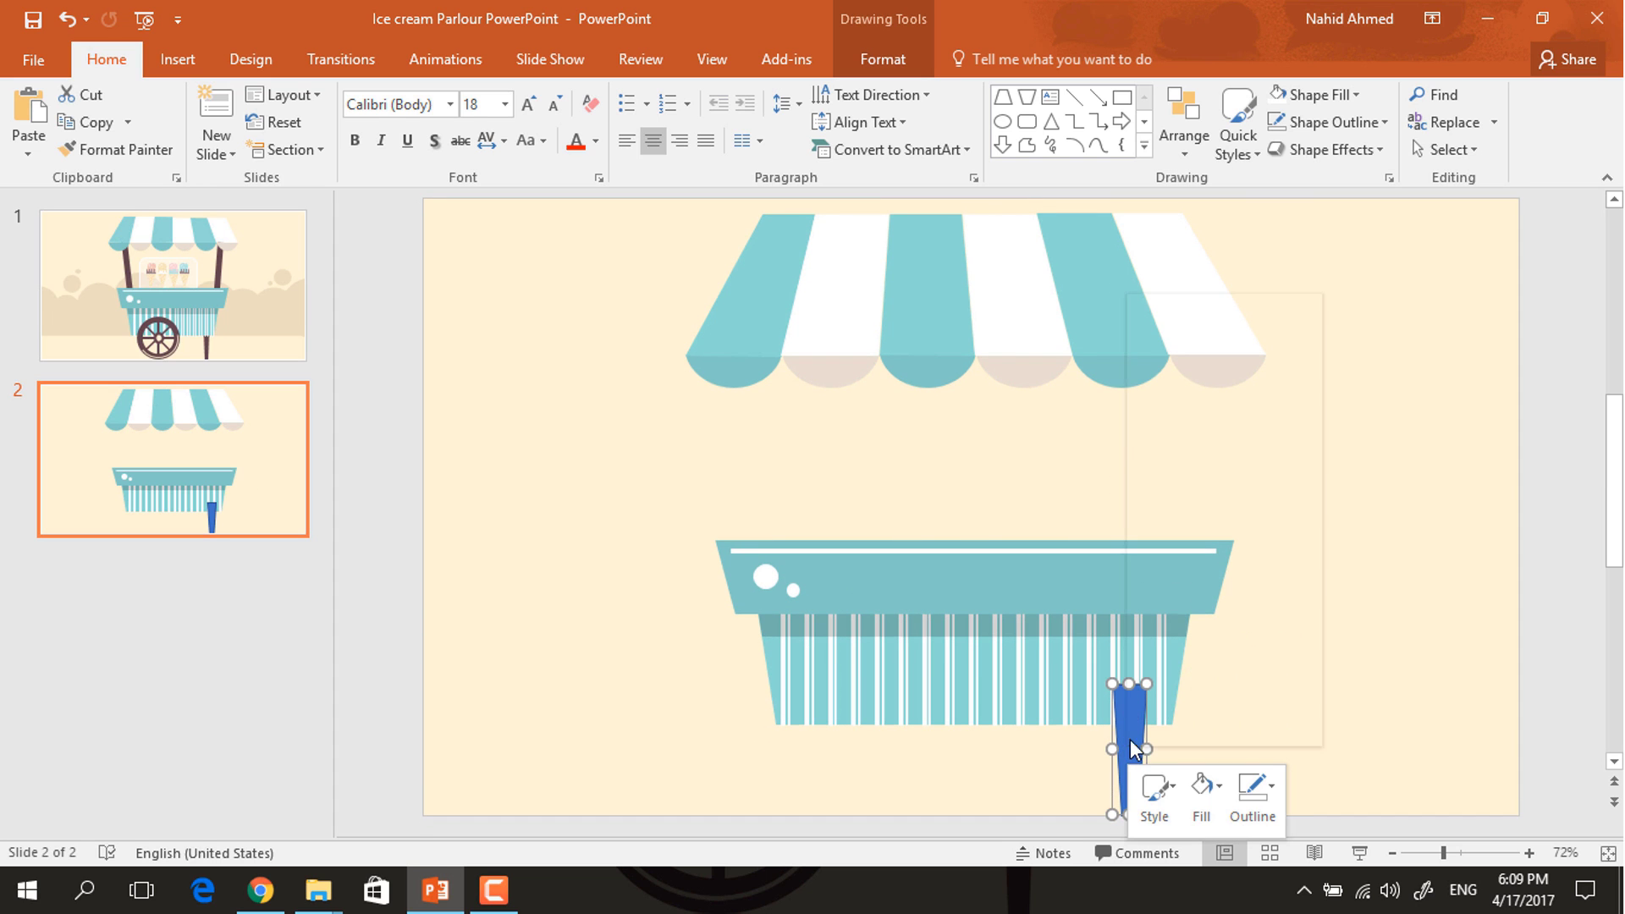
pyautogui.moveTo(1287, 548)
pyautogui.click(1354, 552)
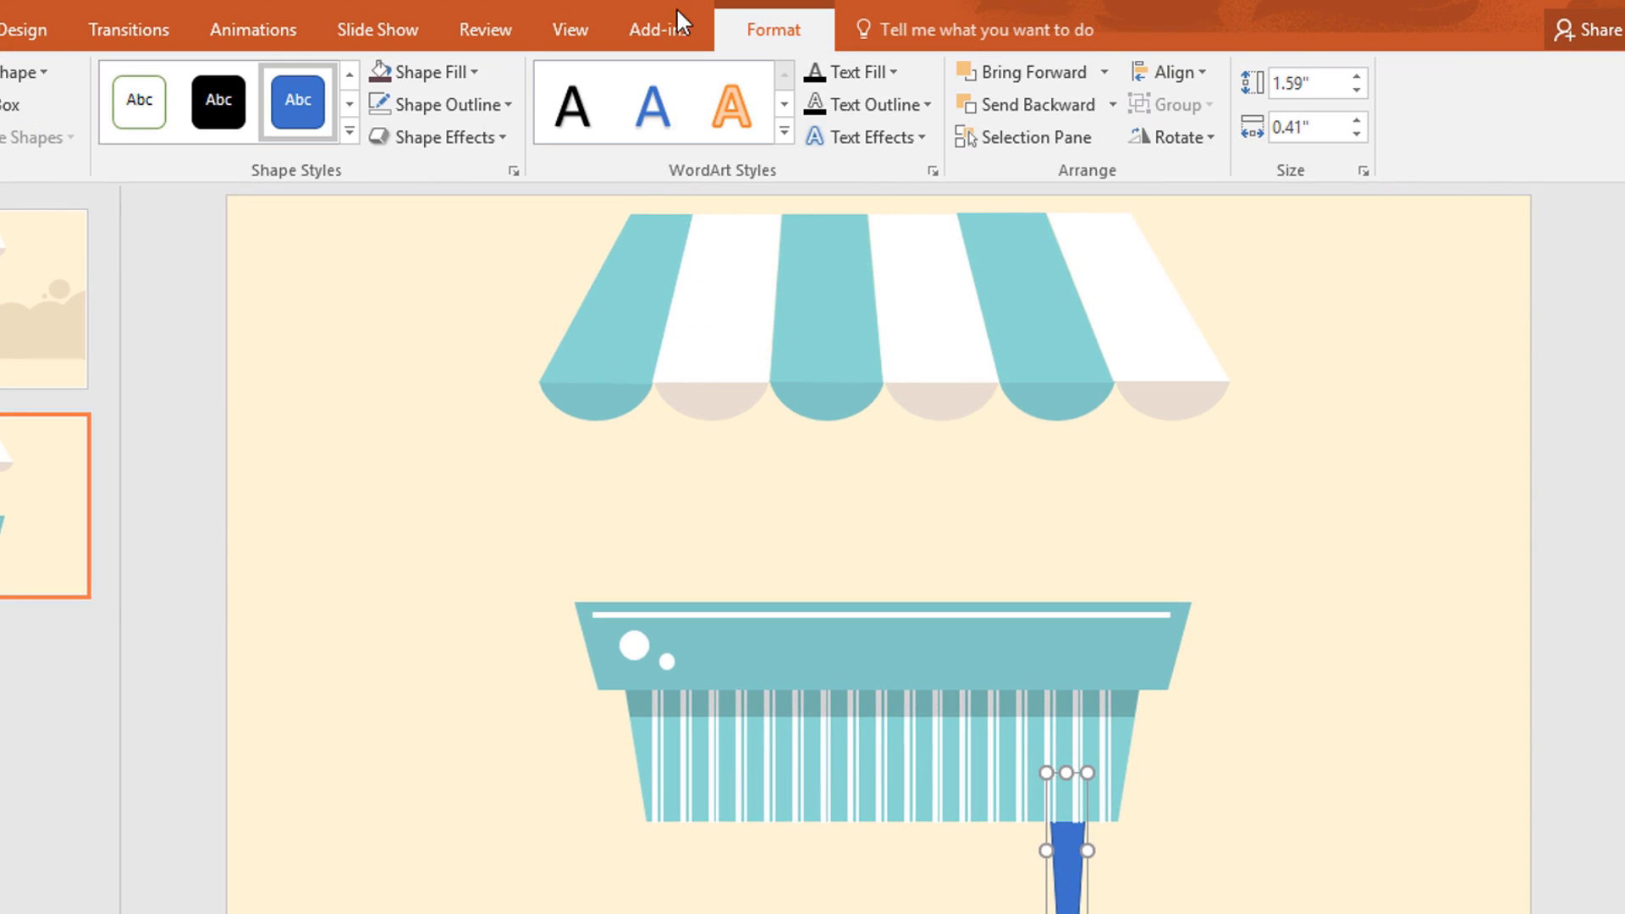
# Step: Fill the leg dark brown with no outline and narrow it to about 0.4" wide
pyautogui.click(465, 75)
pyautogui.click(381, 353)
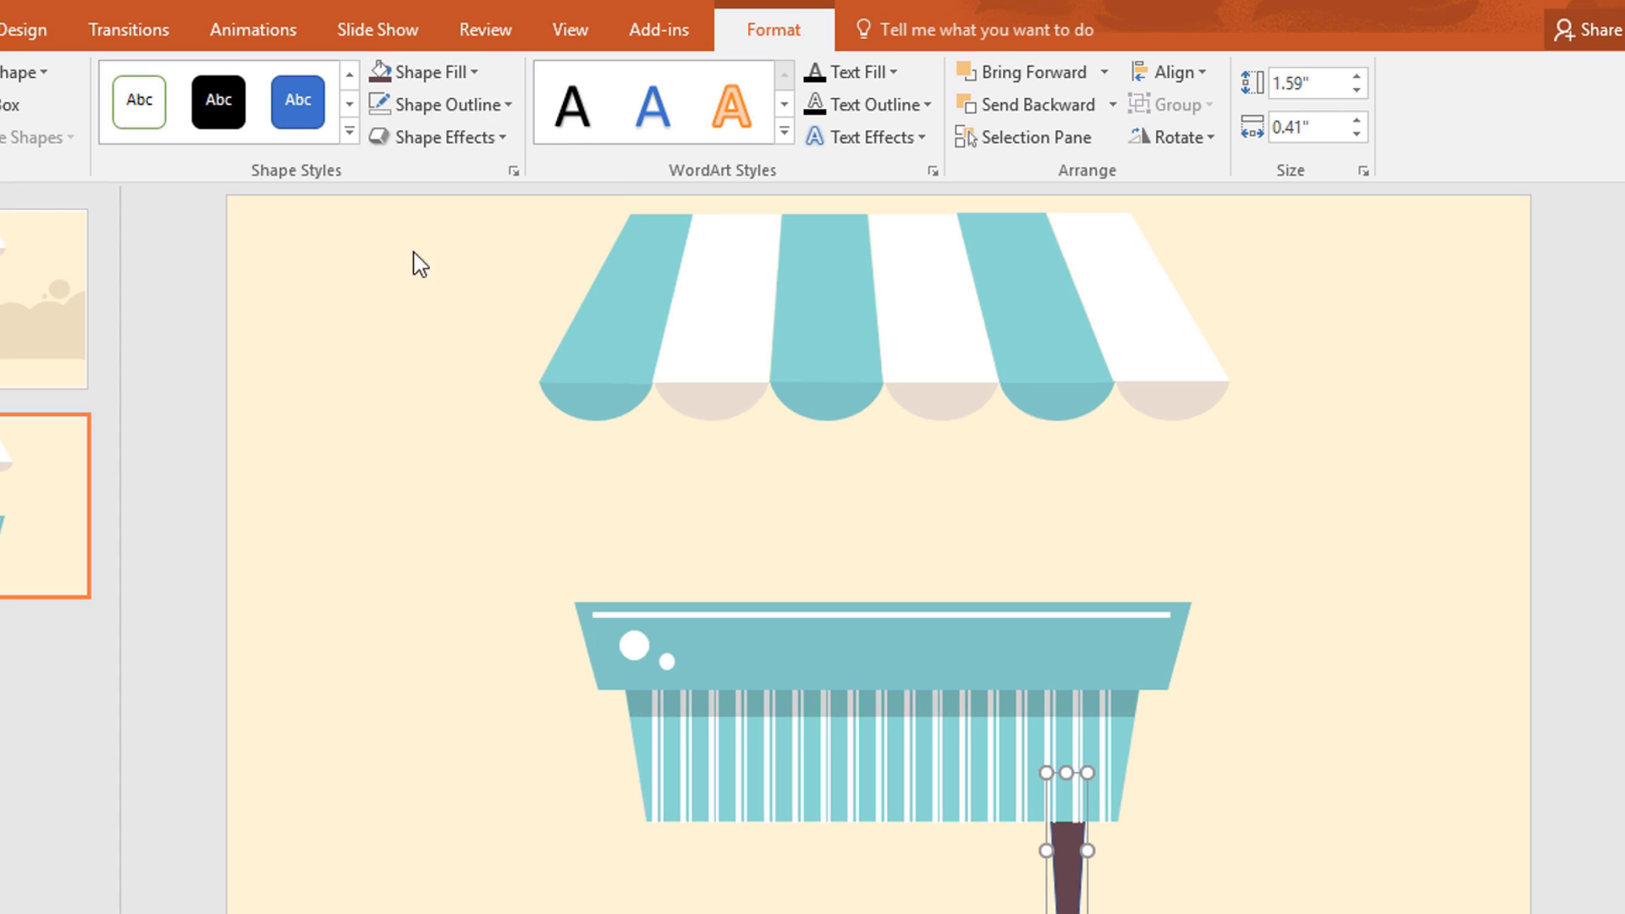
pyautogui.click(465, 109)
pyautogui.click(475, 420)
pyautogui.scroll(2, 1175, 883)
pyautogui.scroll(1, 939, 798)
pyautogui.moveTo(940, 800); pyautogui.dragTo(987, 802)
pyautogui.click(1430, 697)
pyautogui.scroll(-3, 1430, 697)
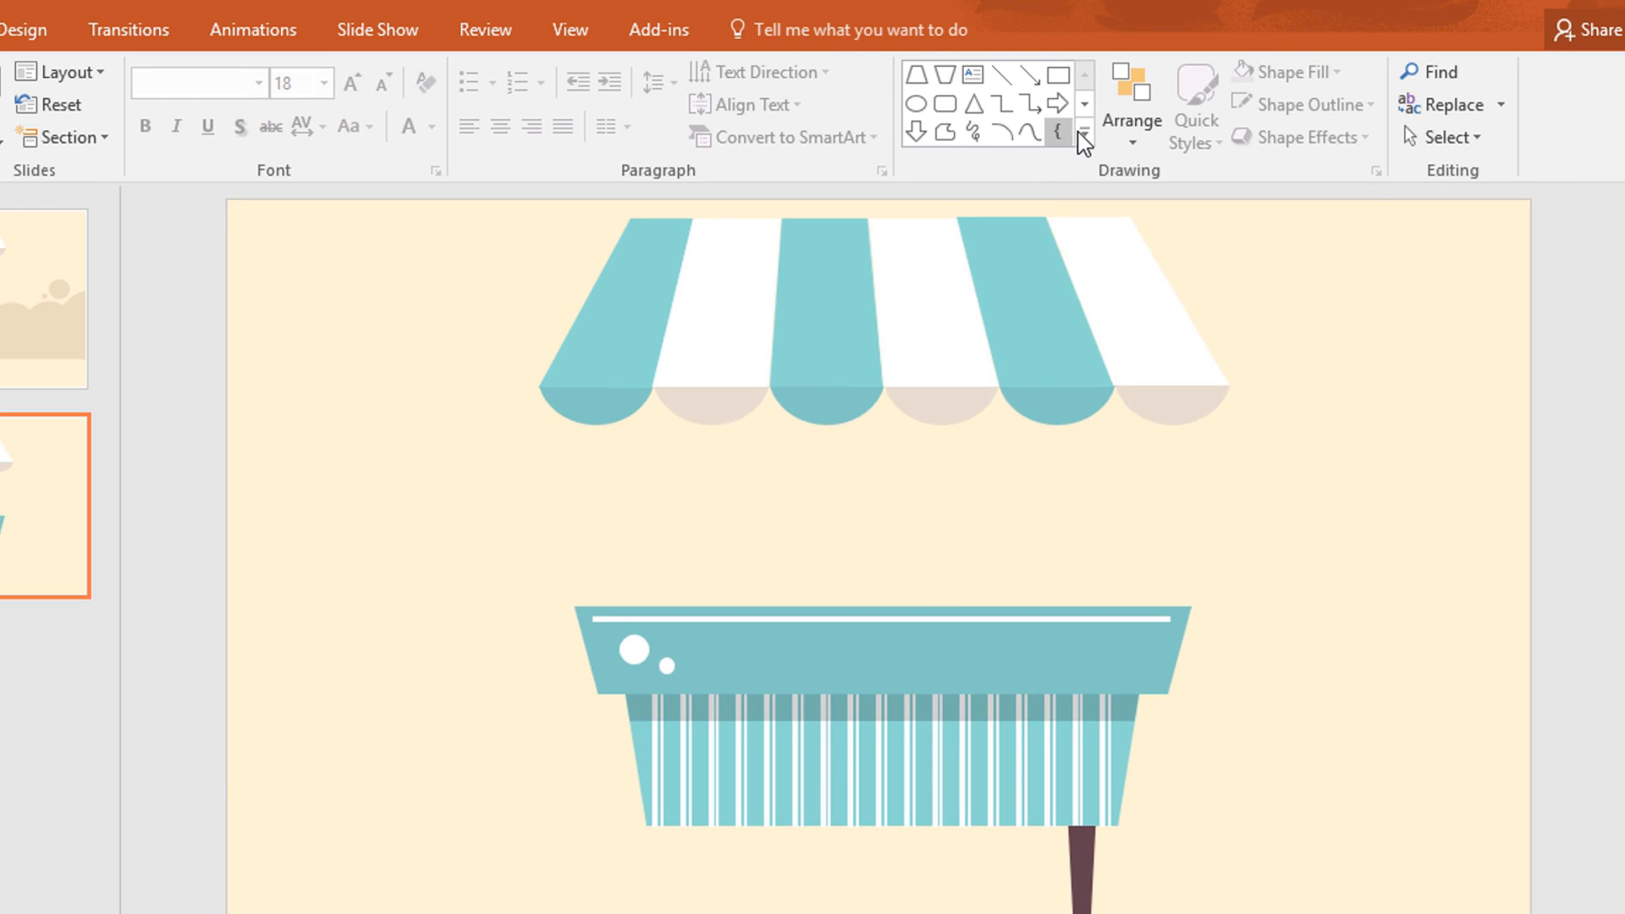
# Step: Draw a donut over the counter's lower left, thinning its ring and enlarging it to about 2.02"
pyautogui.click(1085, 133)
pyautogui.click(945, 370)
pyautogui.moveTo(652, 726)
pyautogui.mouseDown()
pyautogui.moveTo(820, 874)
pyautogui.moveTo(810, 840)
pyautogui.moveTo(851, 859)
pyautogui.mouseUp()
pyautogui.keyDown('ctrl'); pyautogui.scroll(5, 1025, 839); pyautogui.keyUp('ctrl')
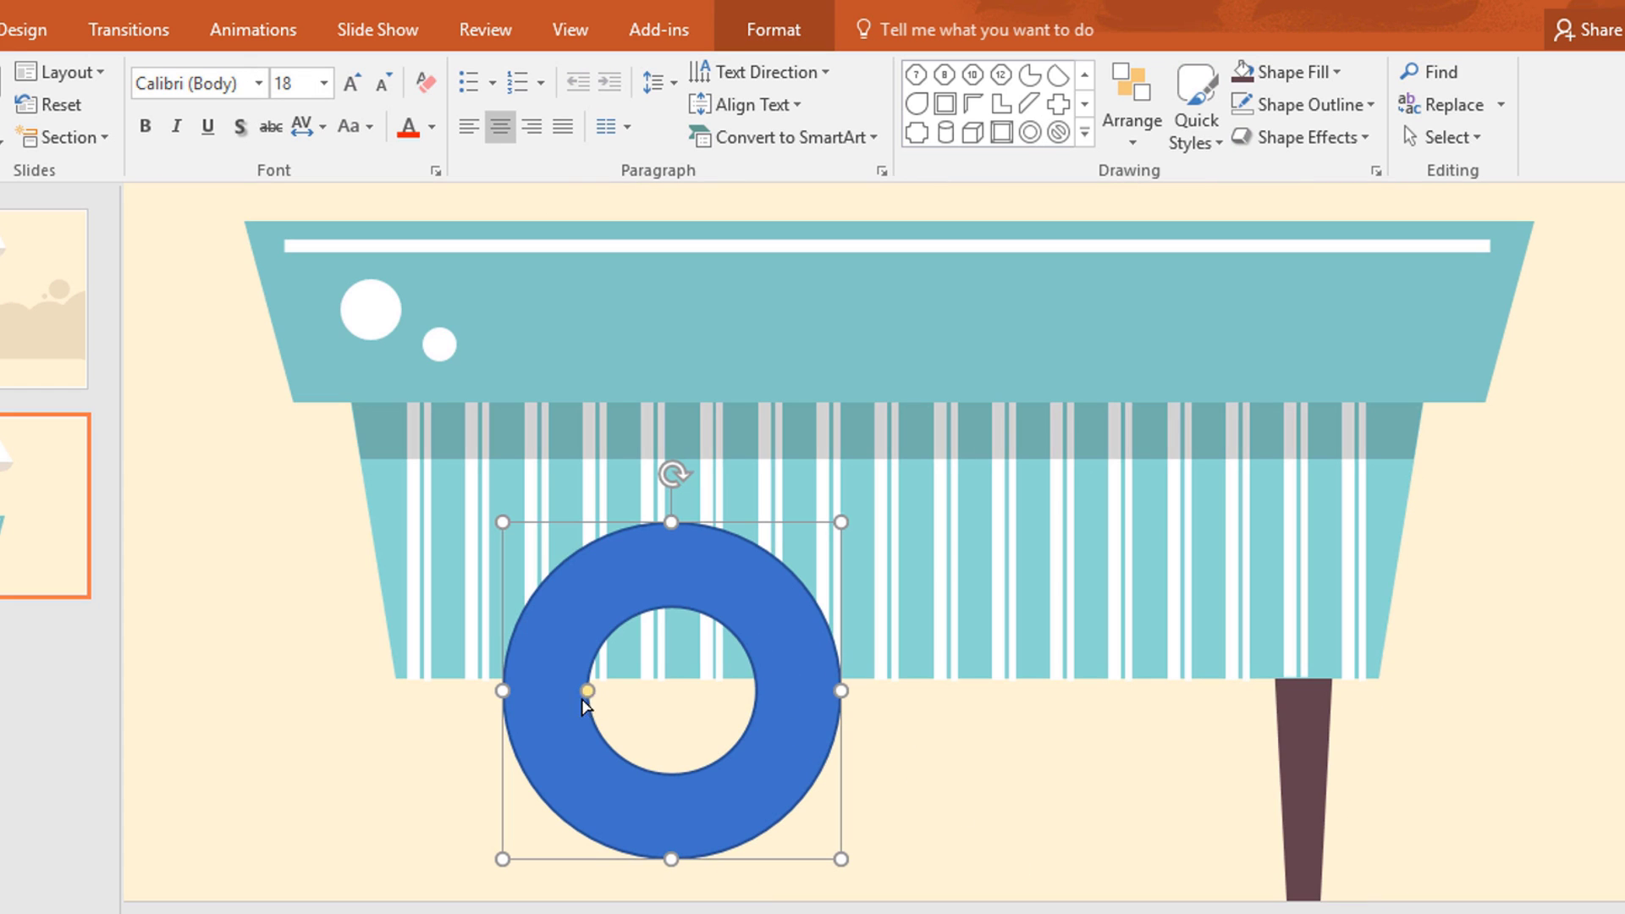
pyautogui.moveTo(590, 700); pyautogui.dragTo(567, 700)
pyautogui.moveTo(789, 665); pyautogui.dragTo(786, 707)
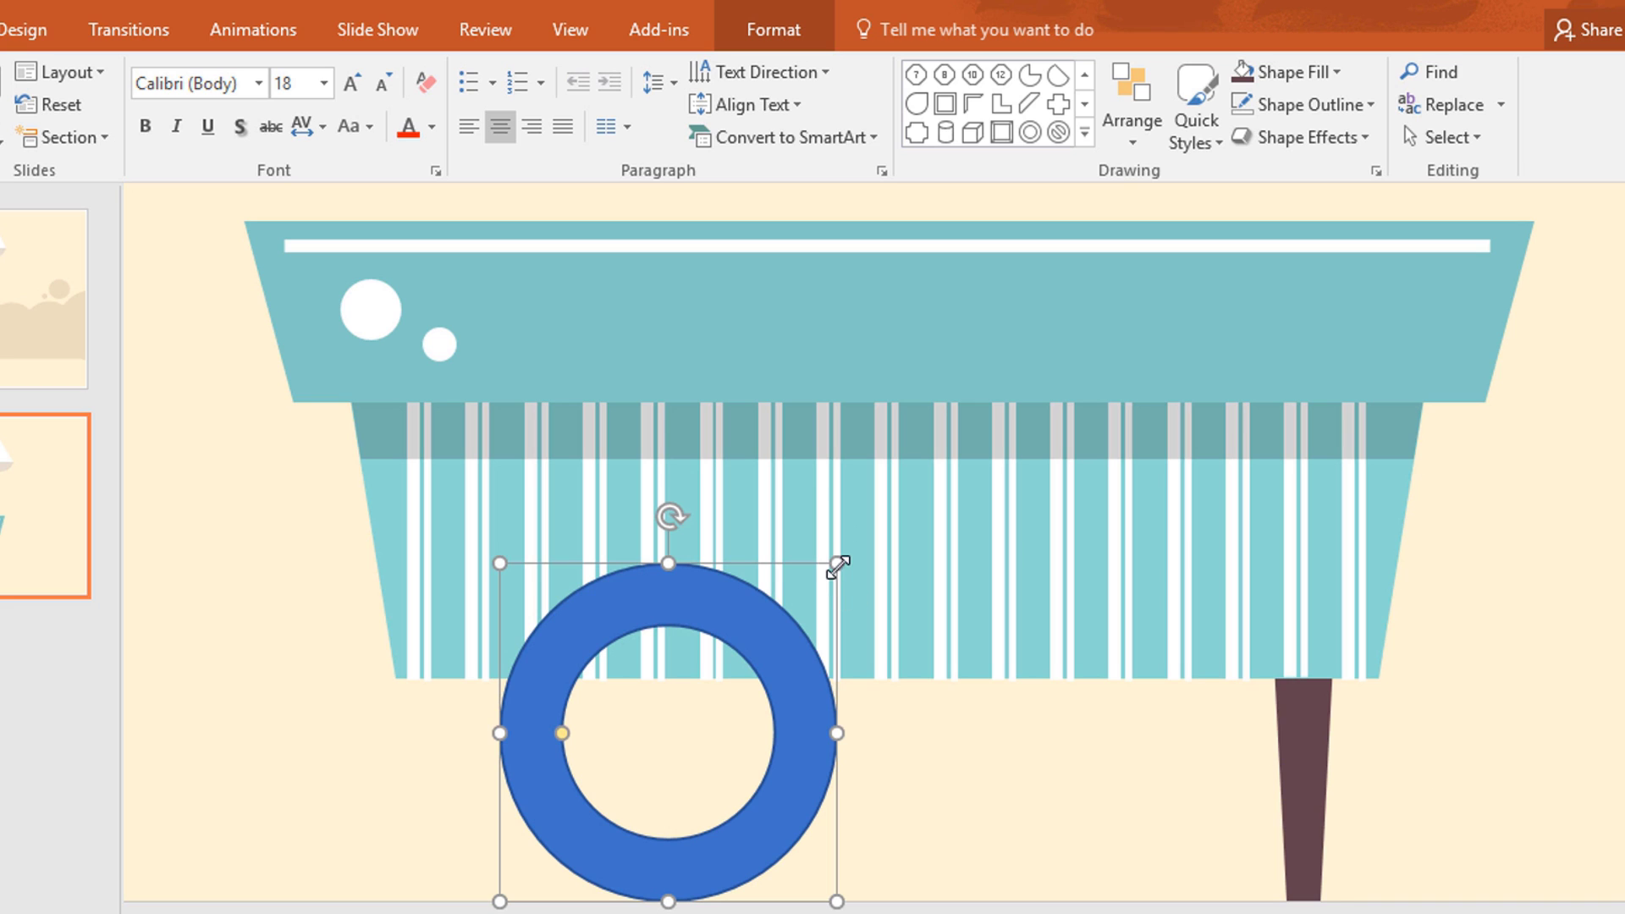
pyautogui.moveTo(838, 566); pyautogui.dragTo(860, 551)
pyautogui.moveTo(816, 689); pyautogui.dragTo(819, 664)
pyautogui.moveTo(554, 706); pyautogui.dragTo(537, 711)
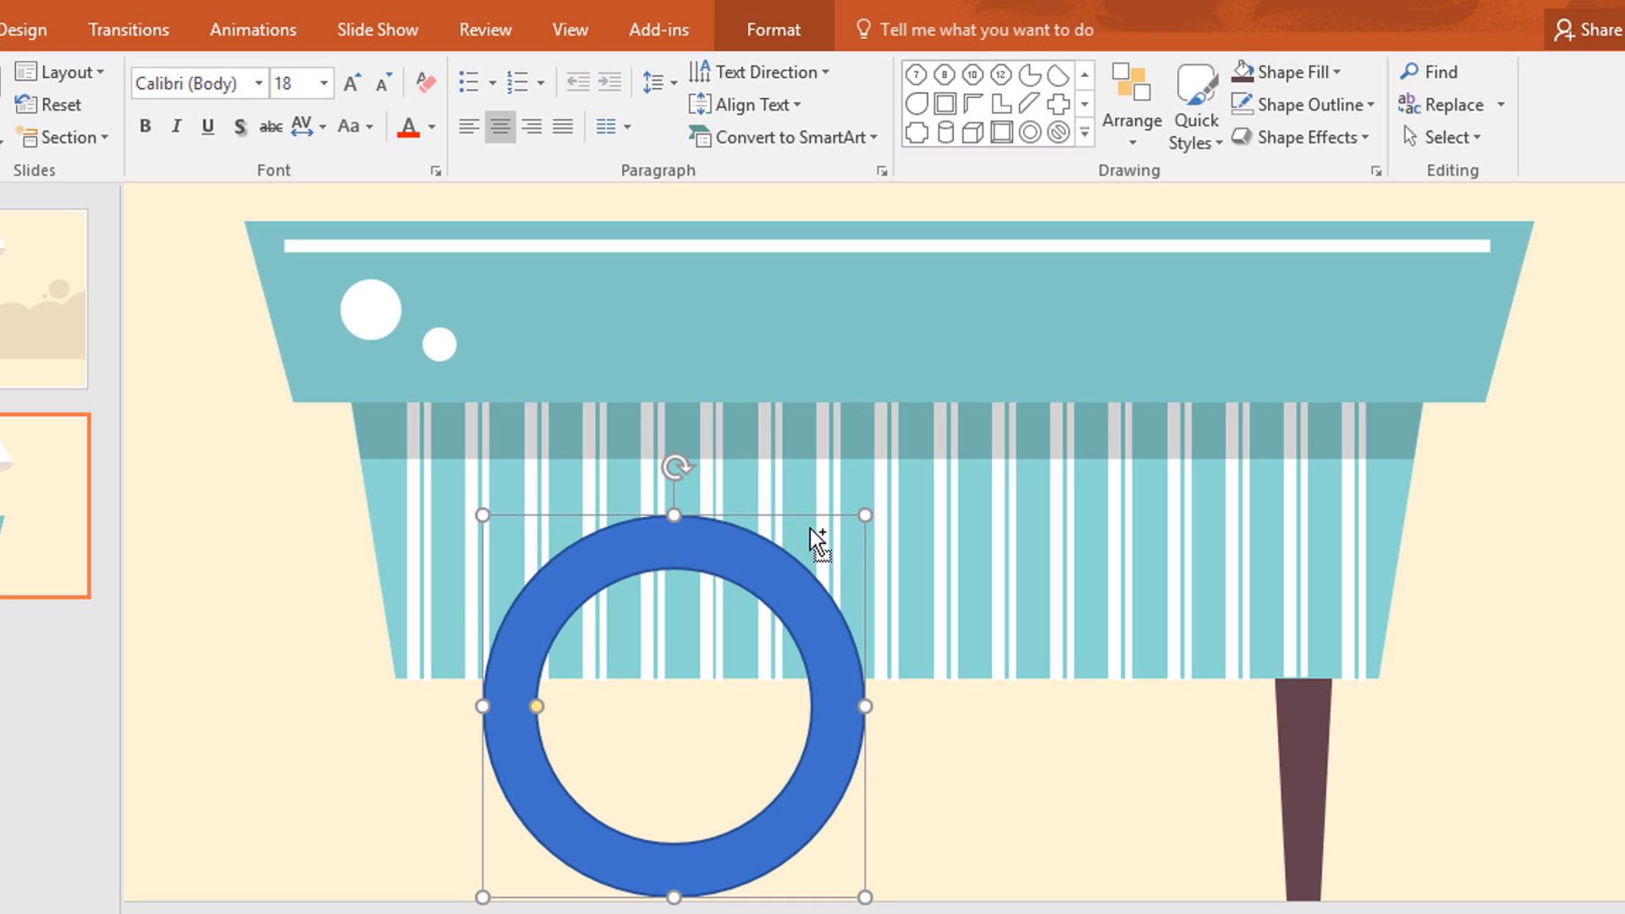
pyautogui.moveTo(871, 510); pyautogui.dragTo(881, 497)
pyautogui.moveTo(835, 646); pyautogui.dragTo(850, 652)
# Step: Fill the ring dark brown with no outline and fine-tune its rim thickness
pyautogui.click(804, 30)
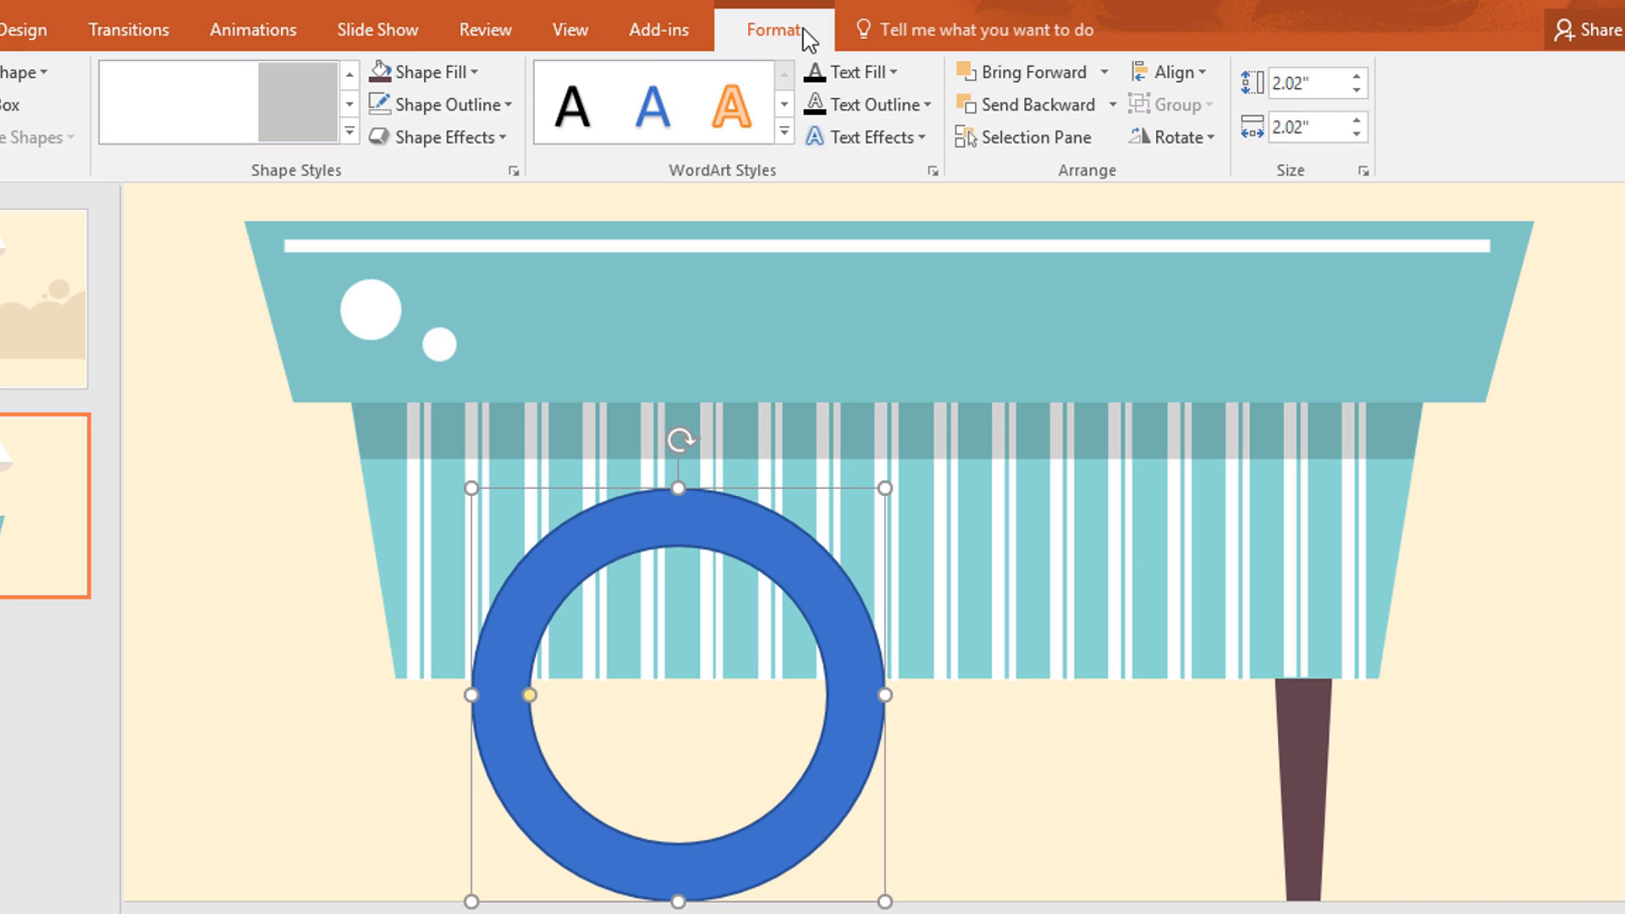
pyautogui.click(466, 75)
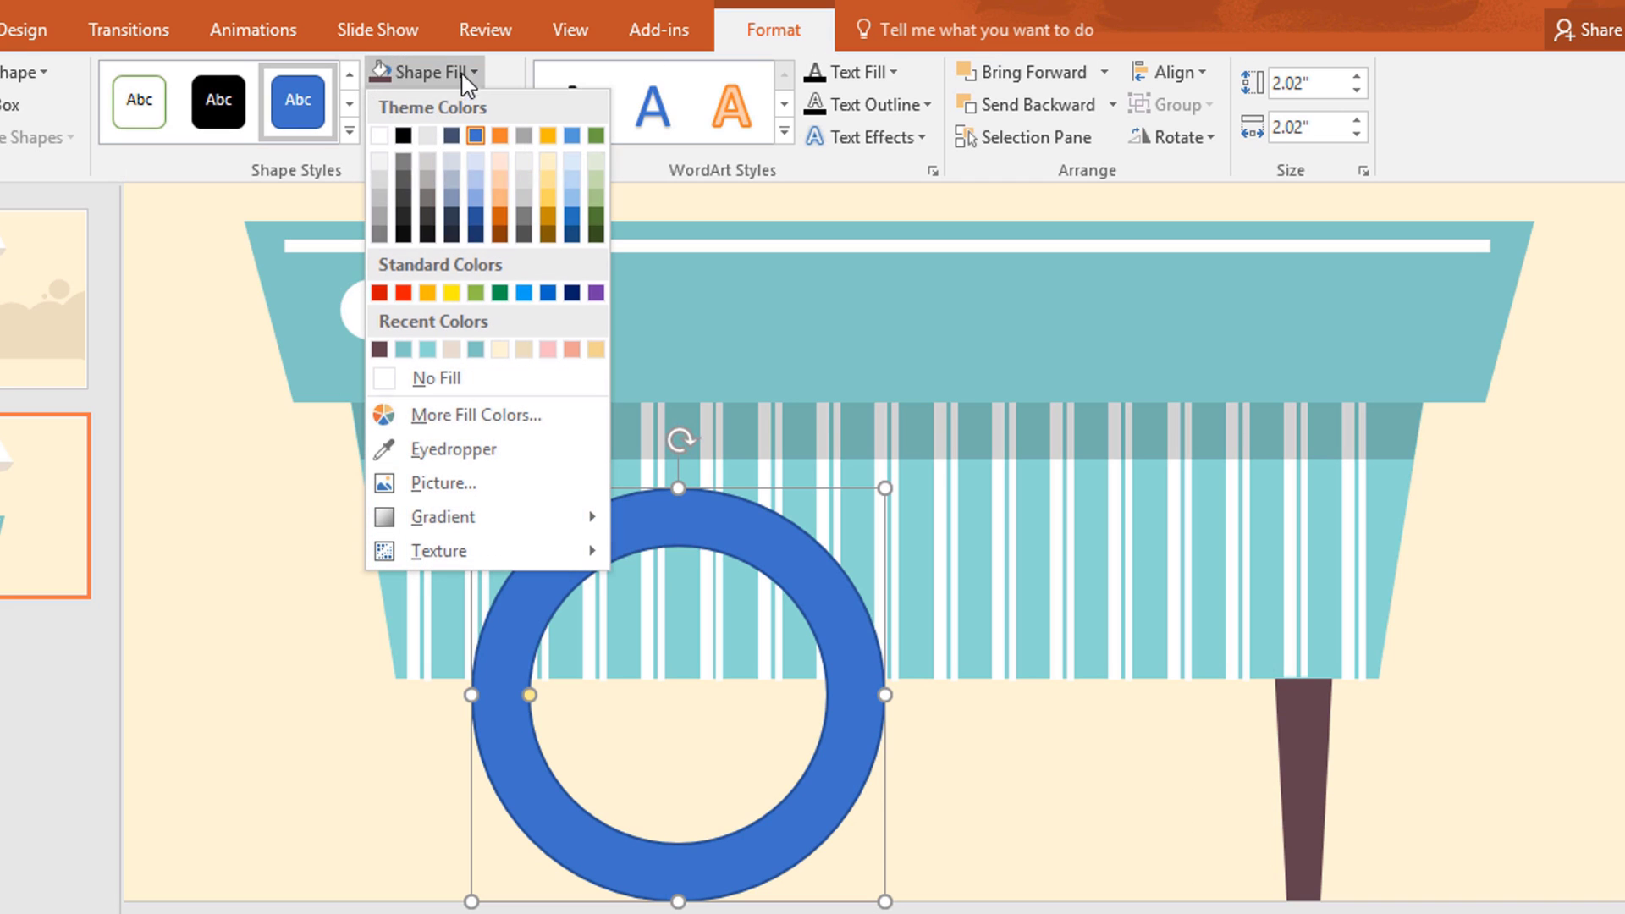
pyautogui.click(380, 349)
pyautogui.click(478, 117)
pyautogui.click(408, 410)
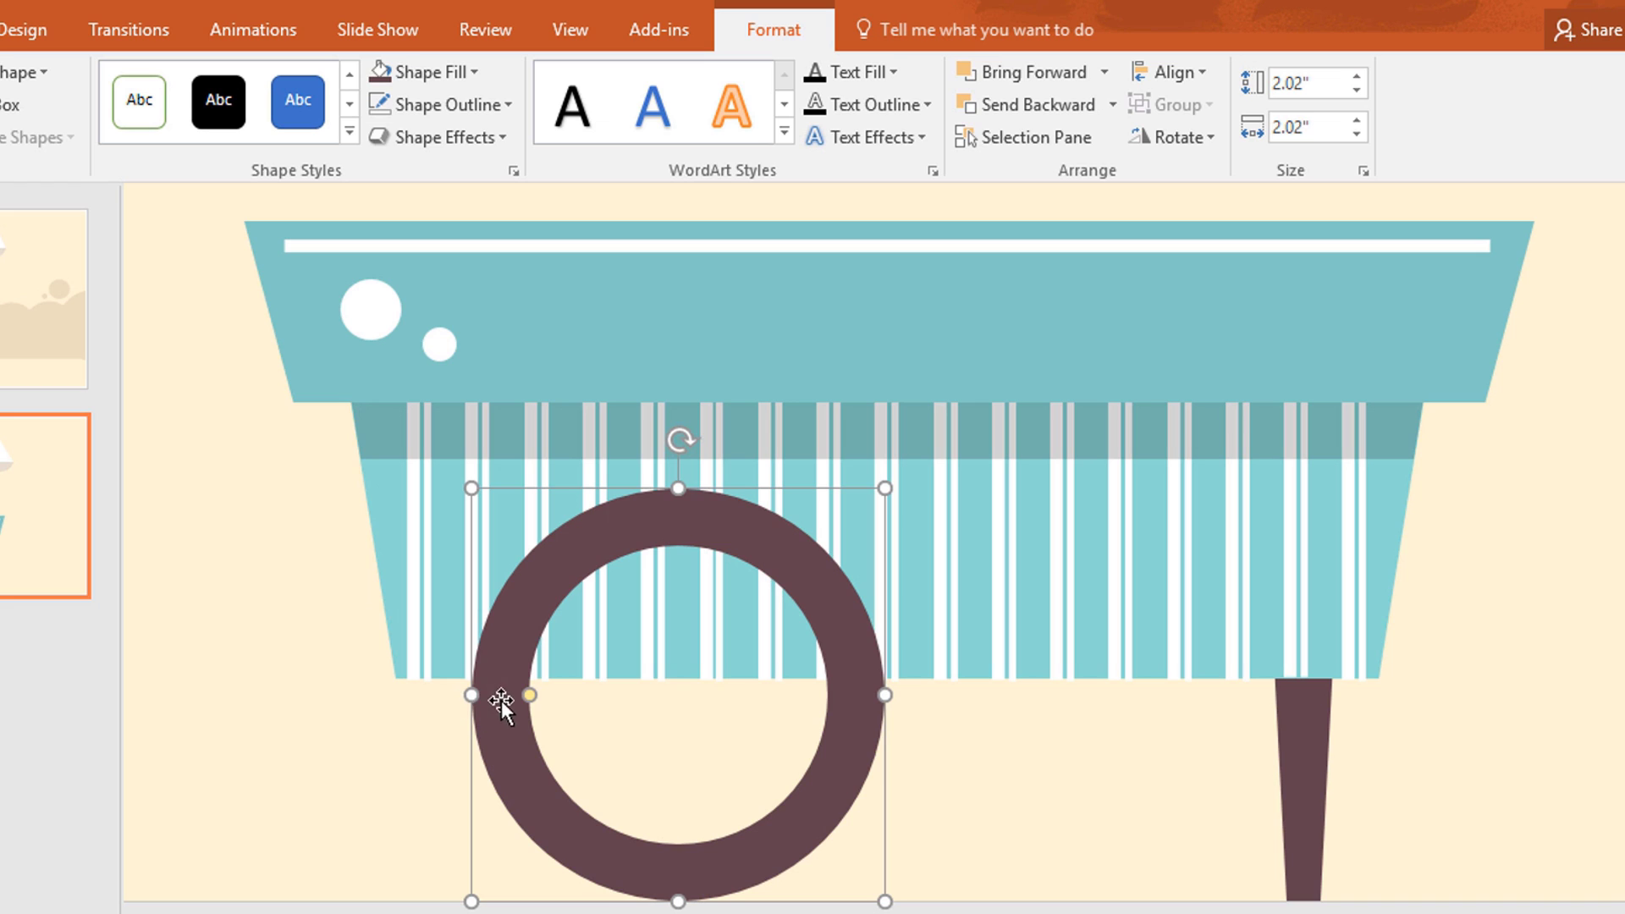
pyautogui.moveTo(530, 695); pyautogui.dragTo(529, 694)
pyautogui.click(273, 819)
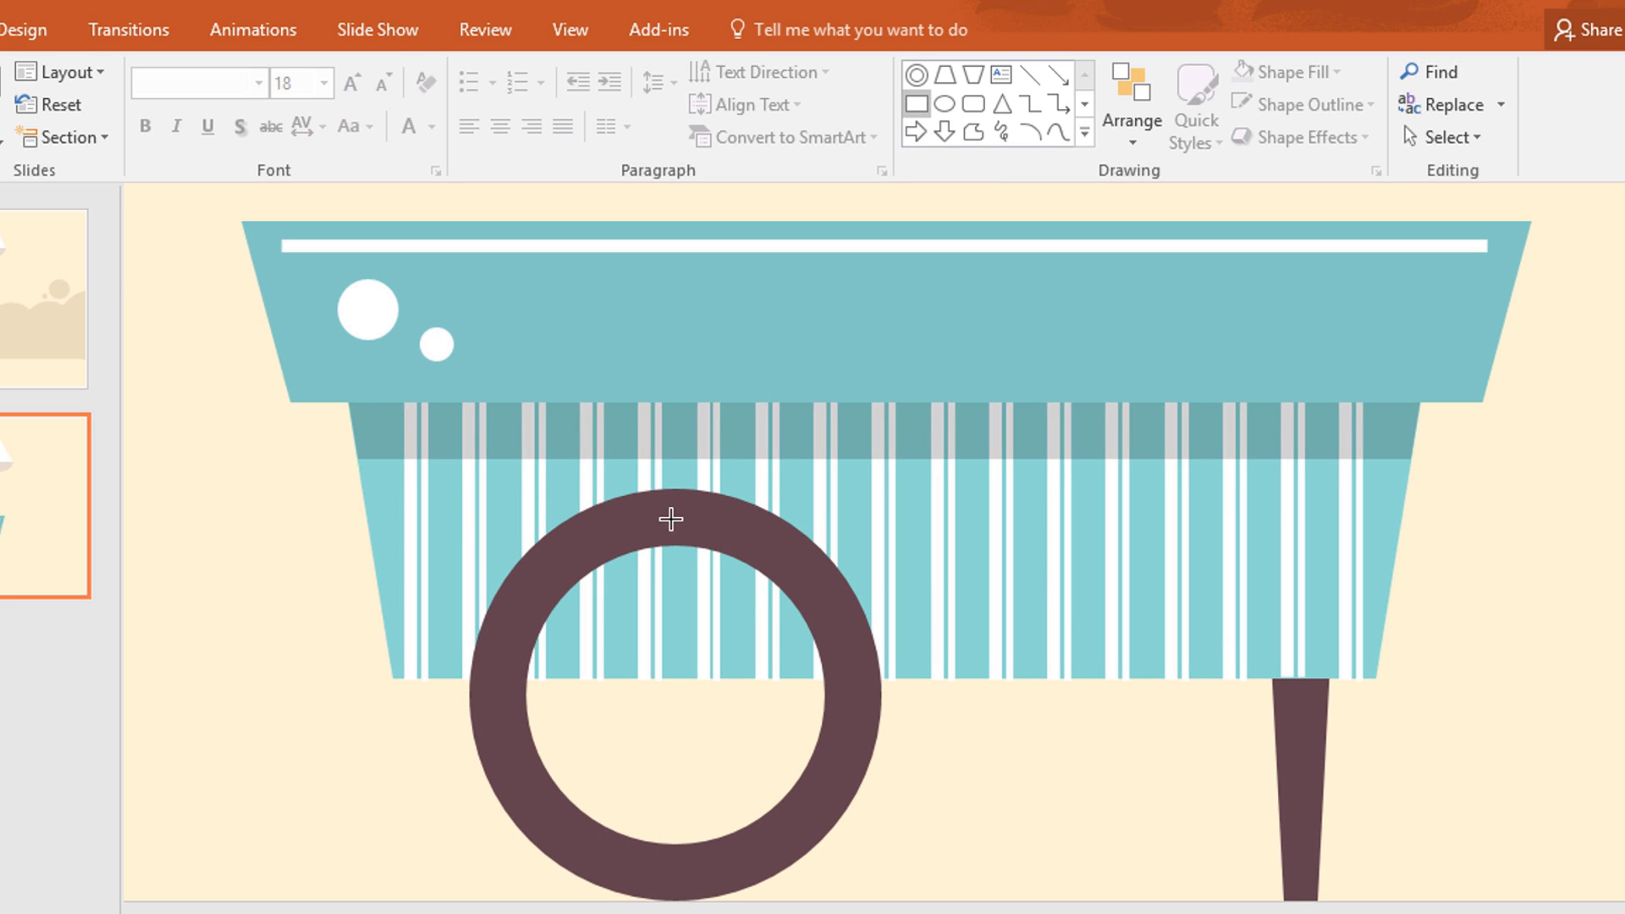
# Step: Draw a thin dark brown bar with no outline and centre it across the ring
pyautogui.moveTo(658, 524); pyautogui.dragTo(677, 815)
pyautogui.click(766, 17)
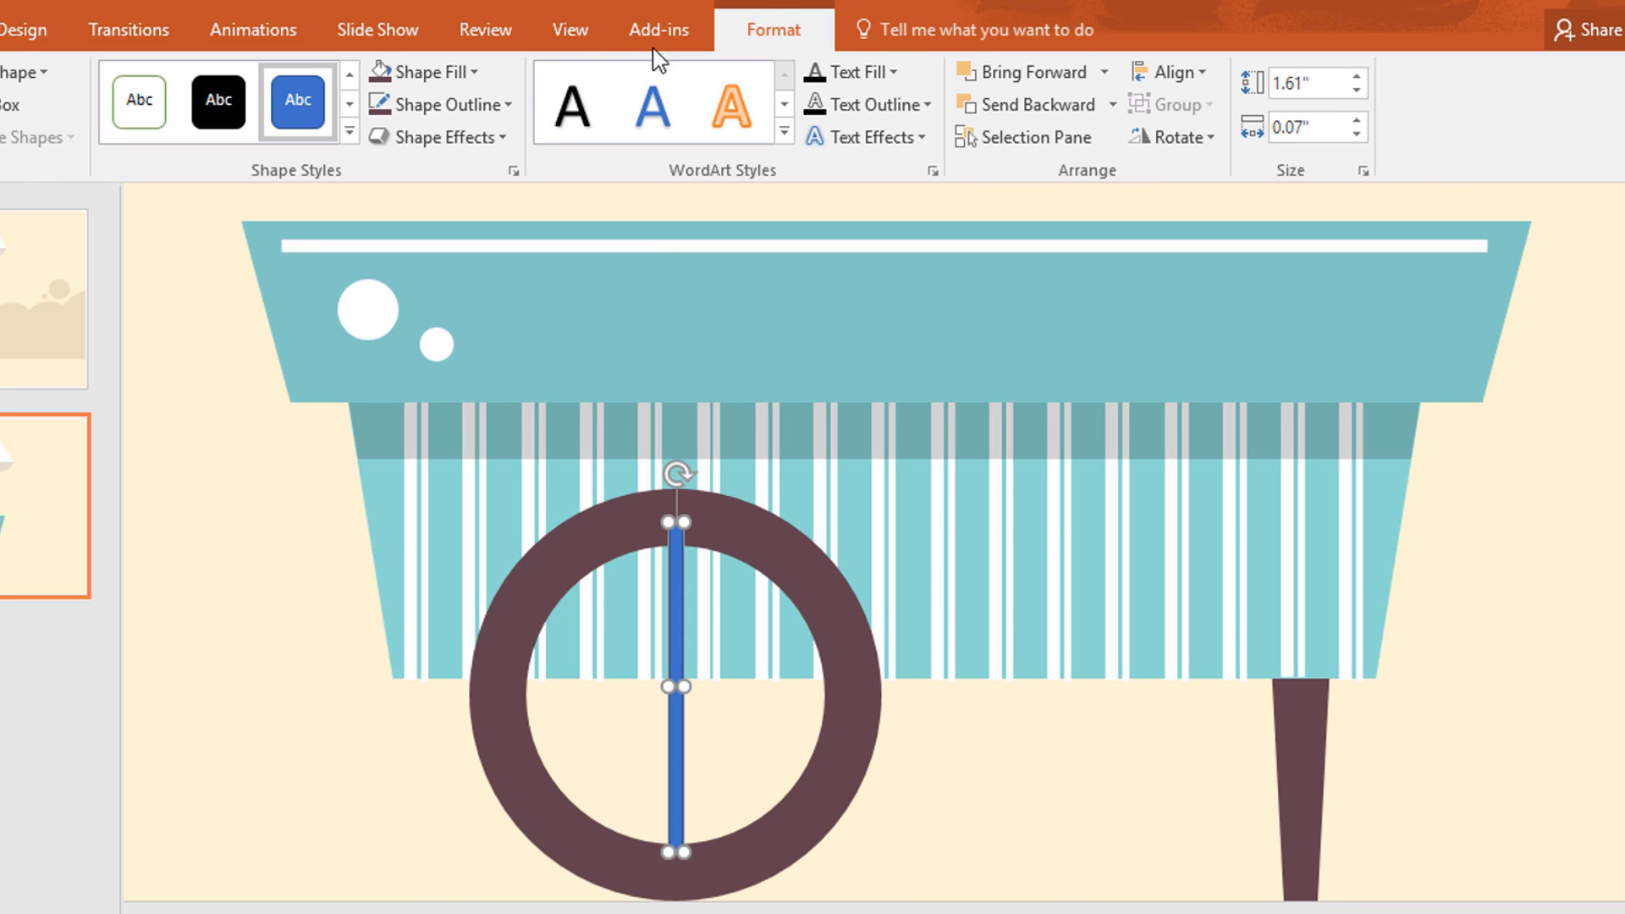
pyautogui.click(464, 74)
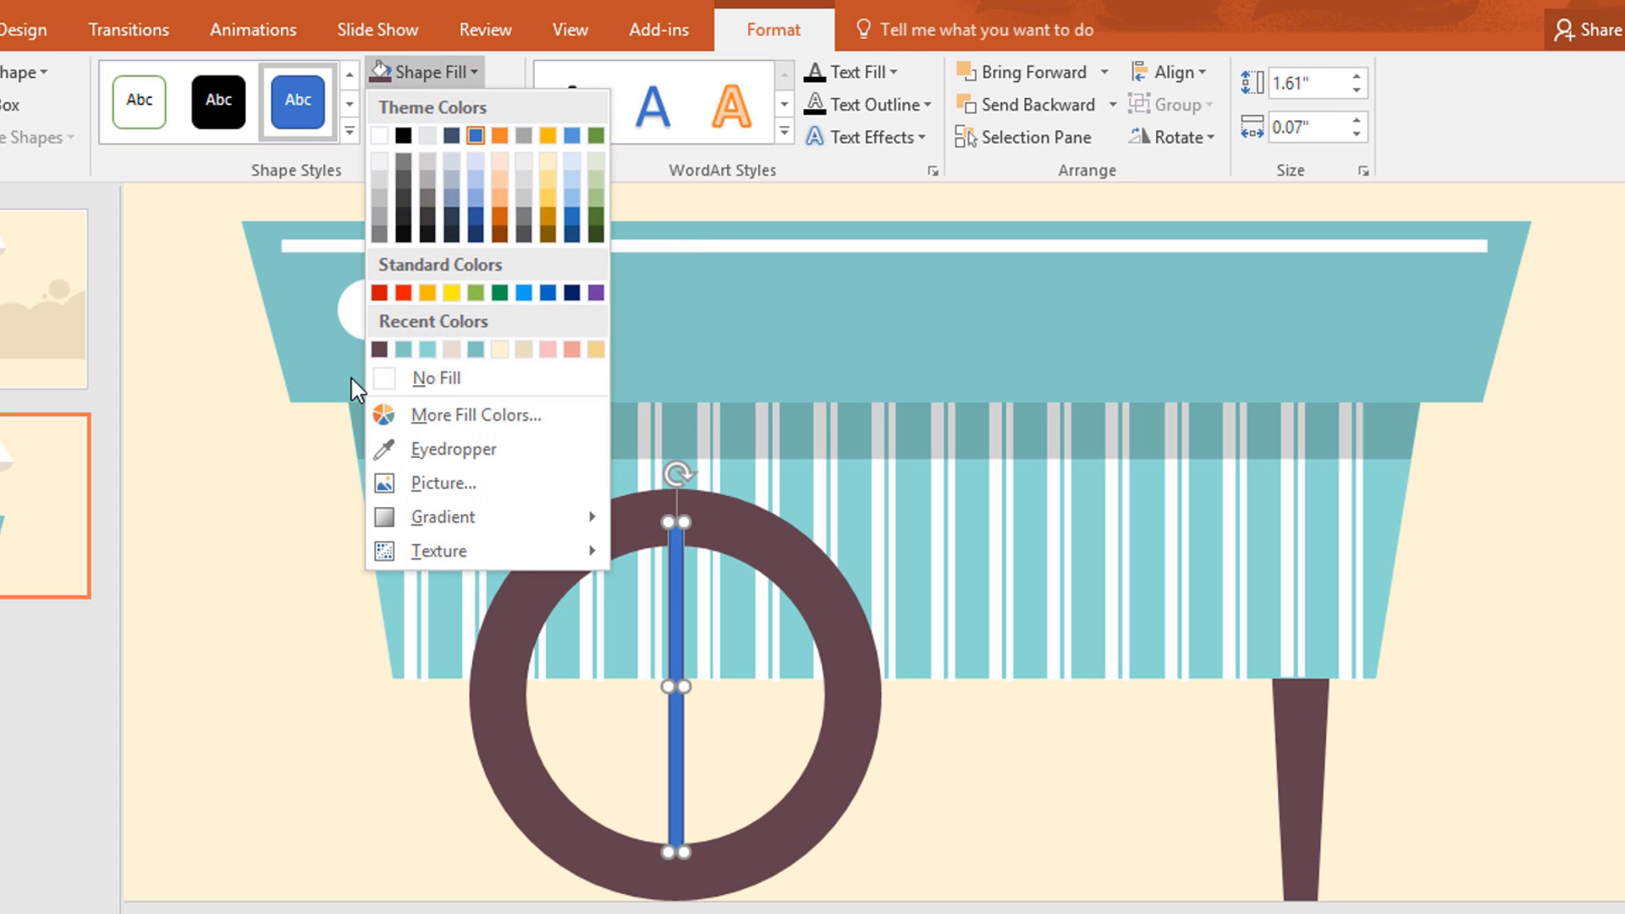
pyautogui.click(373, 349)
pyautogui.click(465, 105)
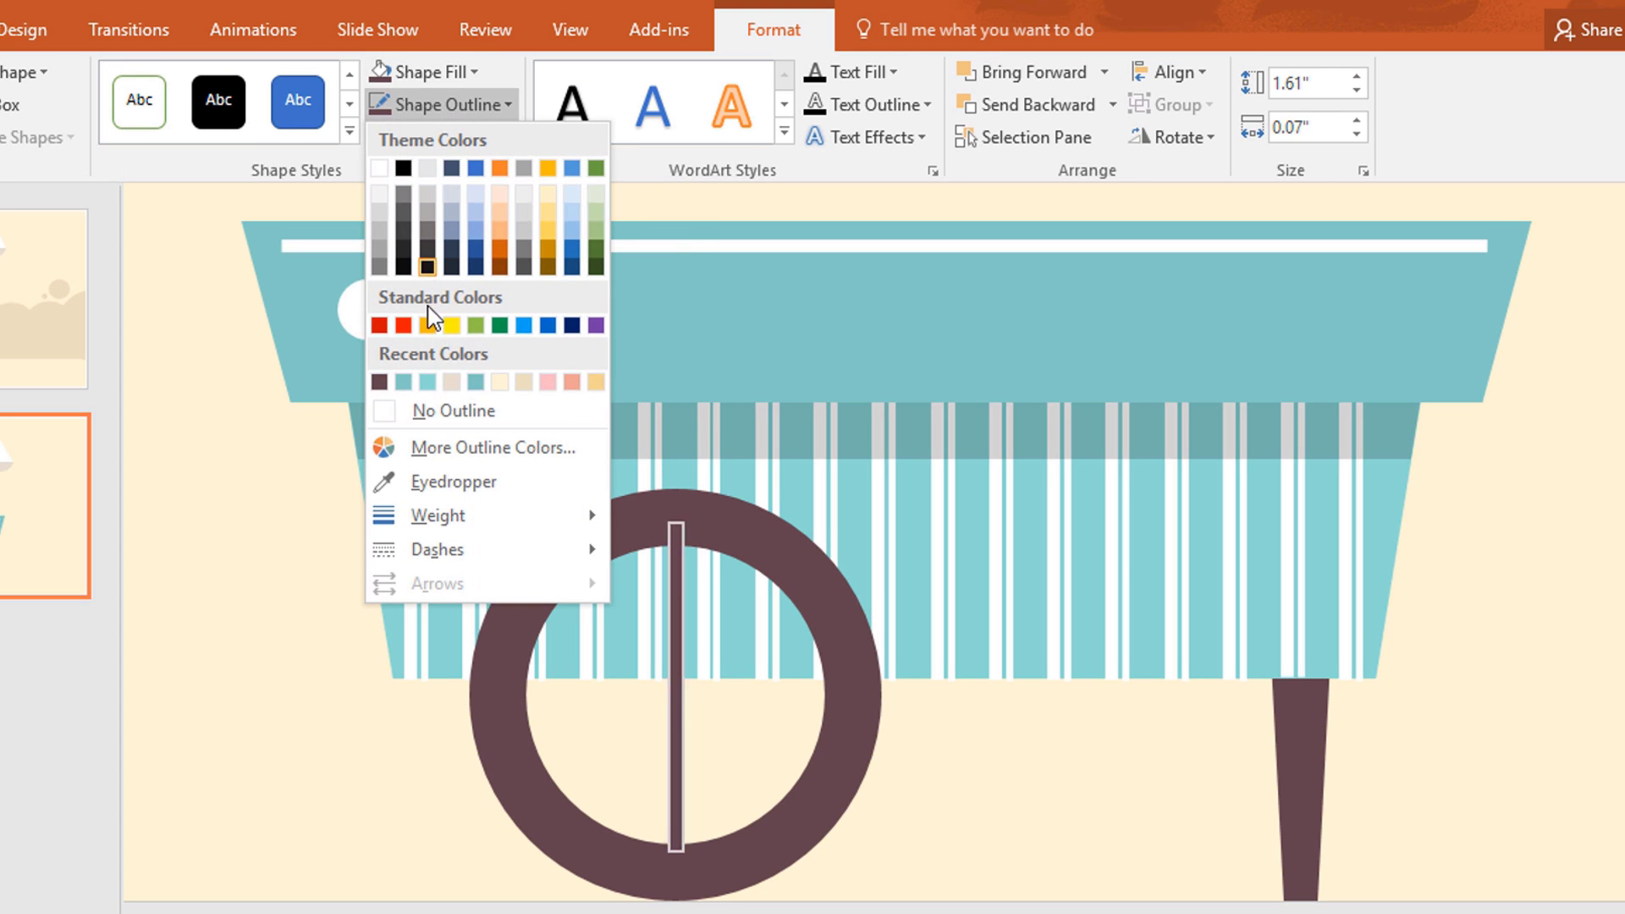
pyautogui.click(493, 410)
pyautogui.moveTo(686, 520); pyautogui.dragTo(676, 569)
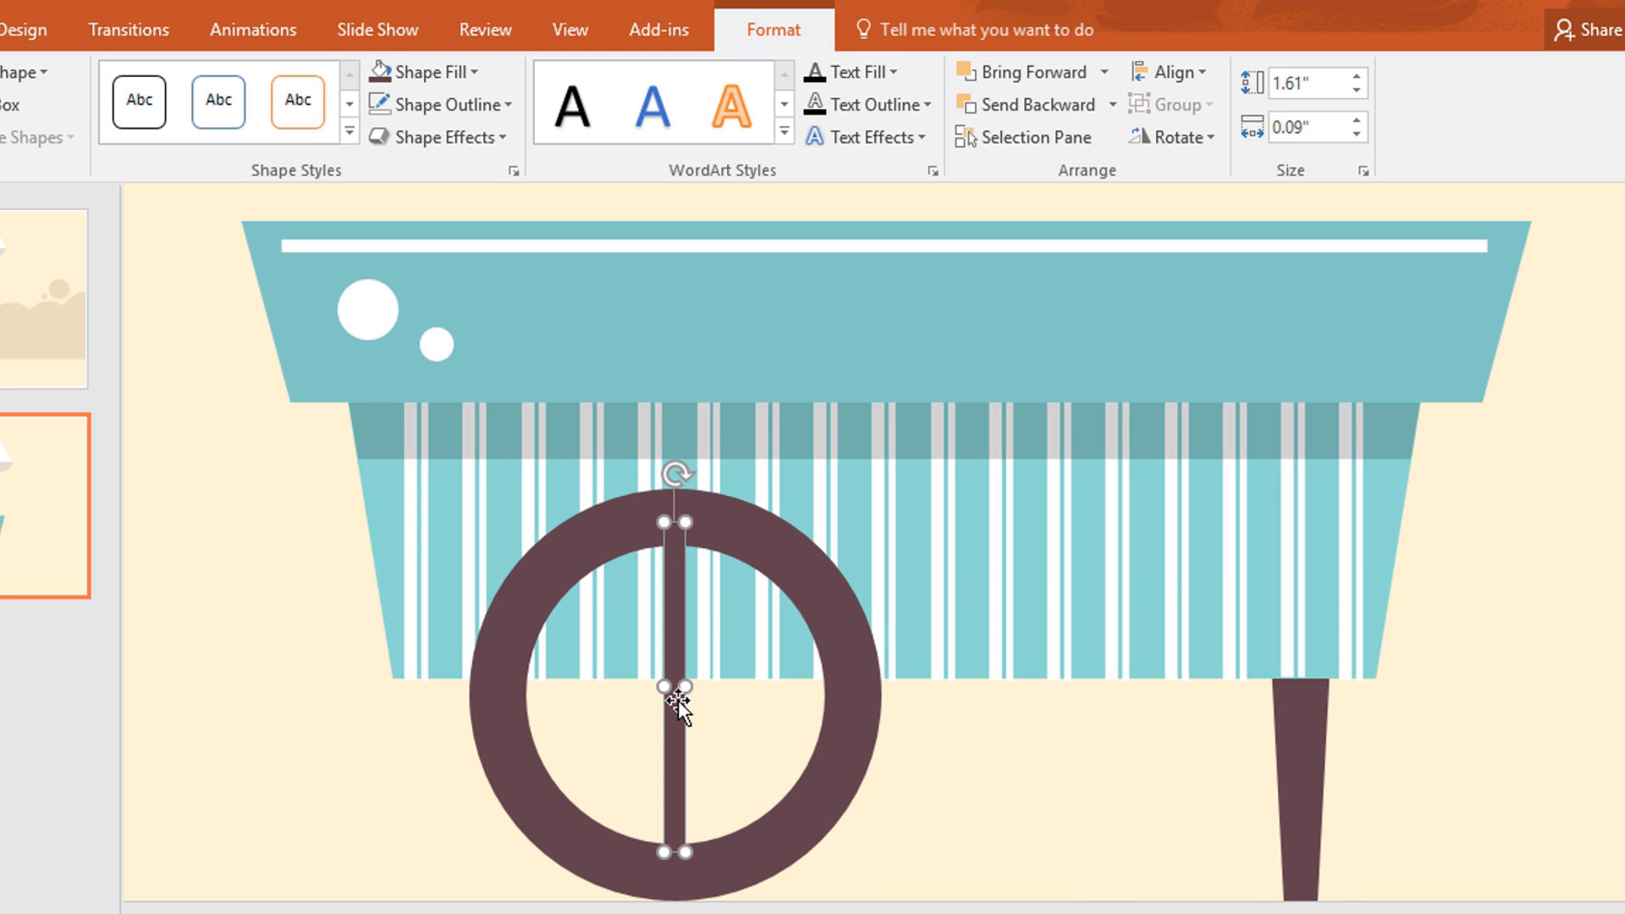
# Step: Duplicate and rotate the bar into eight crossing spokes, then draw a circle at the hub
pyautogui.hotkey('ctrl', 'd')
pyautogui.moveTo(711, 509); pyautogui.dragTo(815, 563)
pyautogui.moveTo(745, 630); pyautogui.dragTo(754, 624)
pyautogui.moveTo(835, 545); pyautogui.dragTo(779, 780)
pyautogui.click(1037, 754)
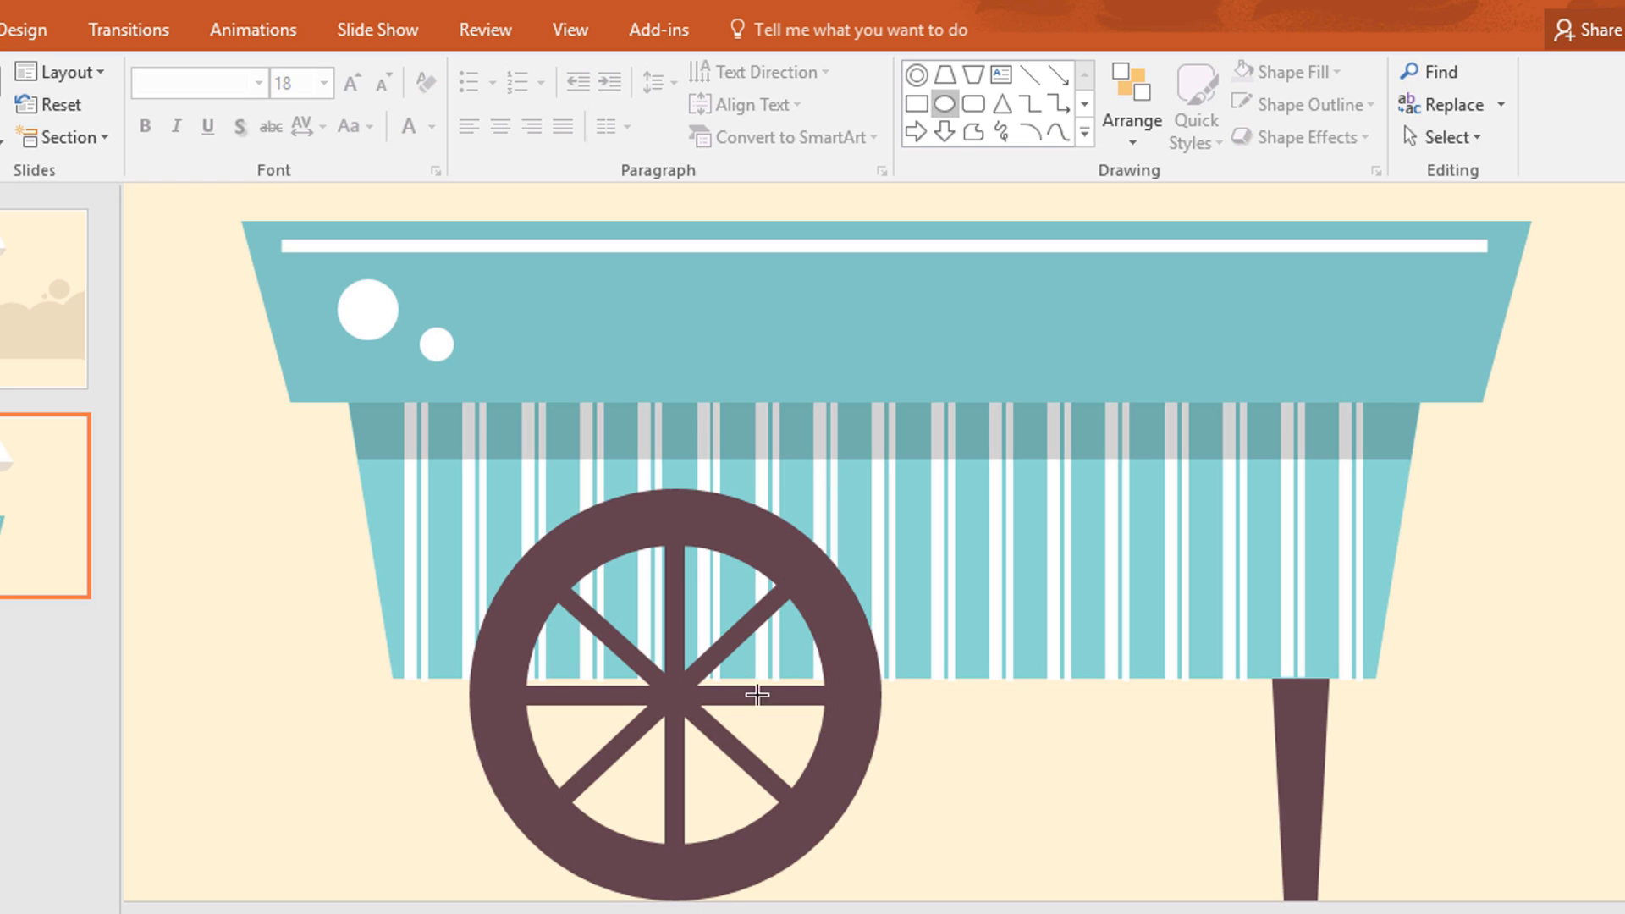
pyautogui.moveTo(666, 686)
pyautogui.mouseDown()
pyautogui.moveTo(704, 719)
pyautogui.moveTo(686, 692)
pyautogui.mouseUp()
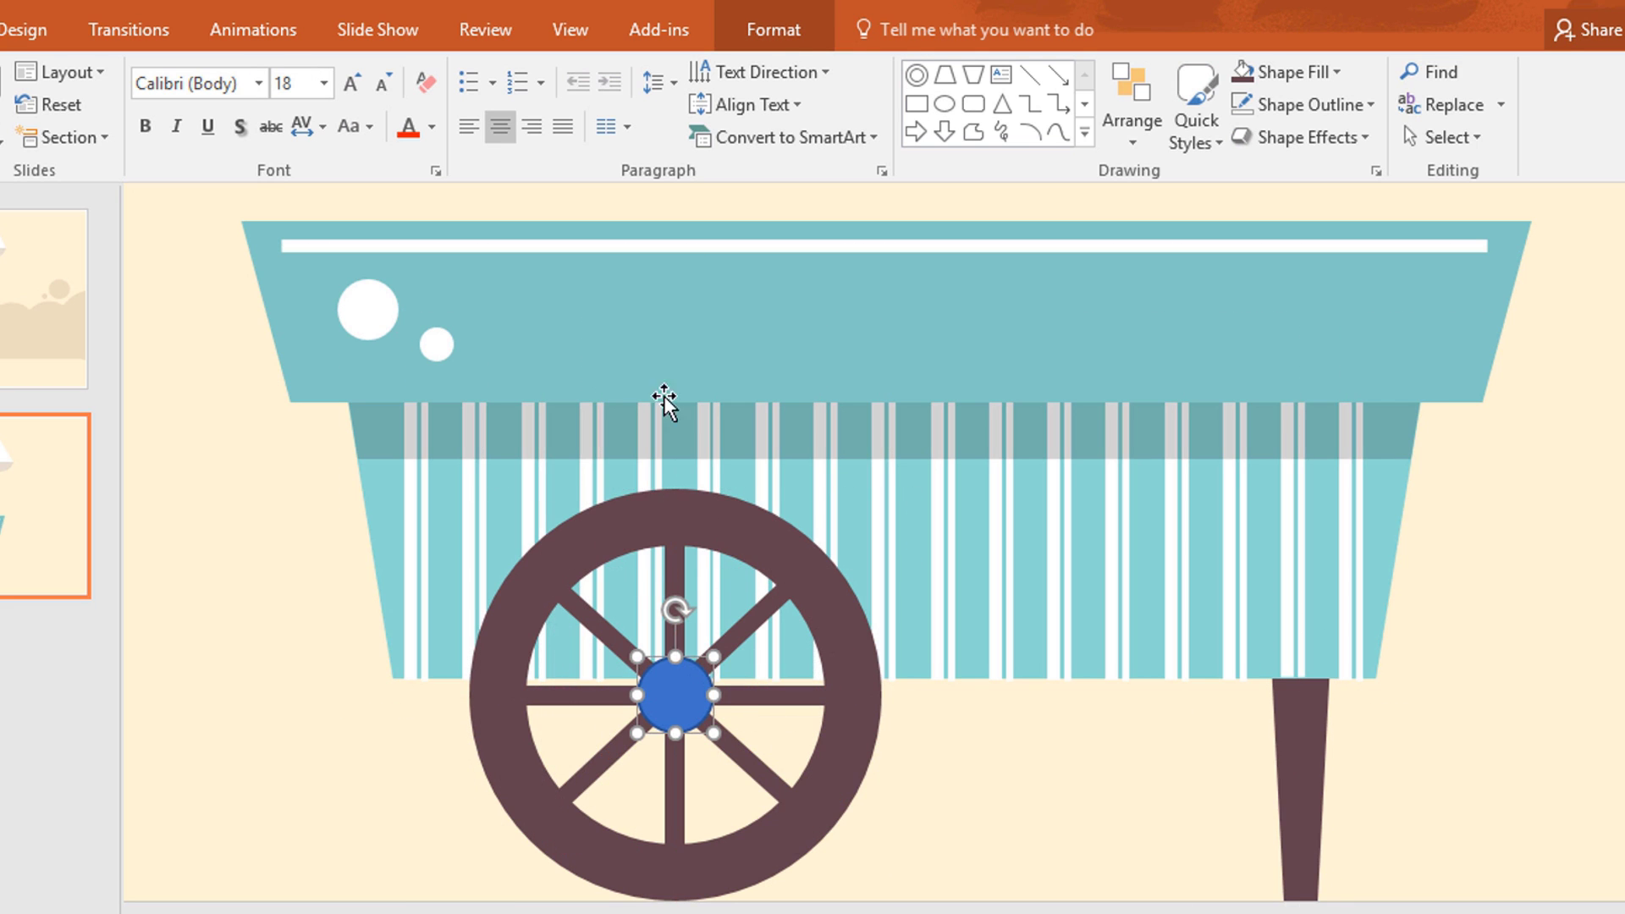
# Step: Fill the hub circle cream with no outline
pyautogui.click(785, 22)
pyautogui.click(465, 73)
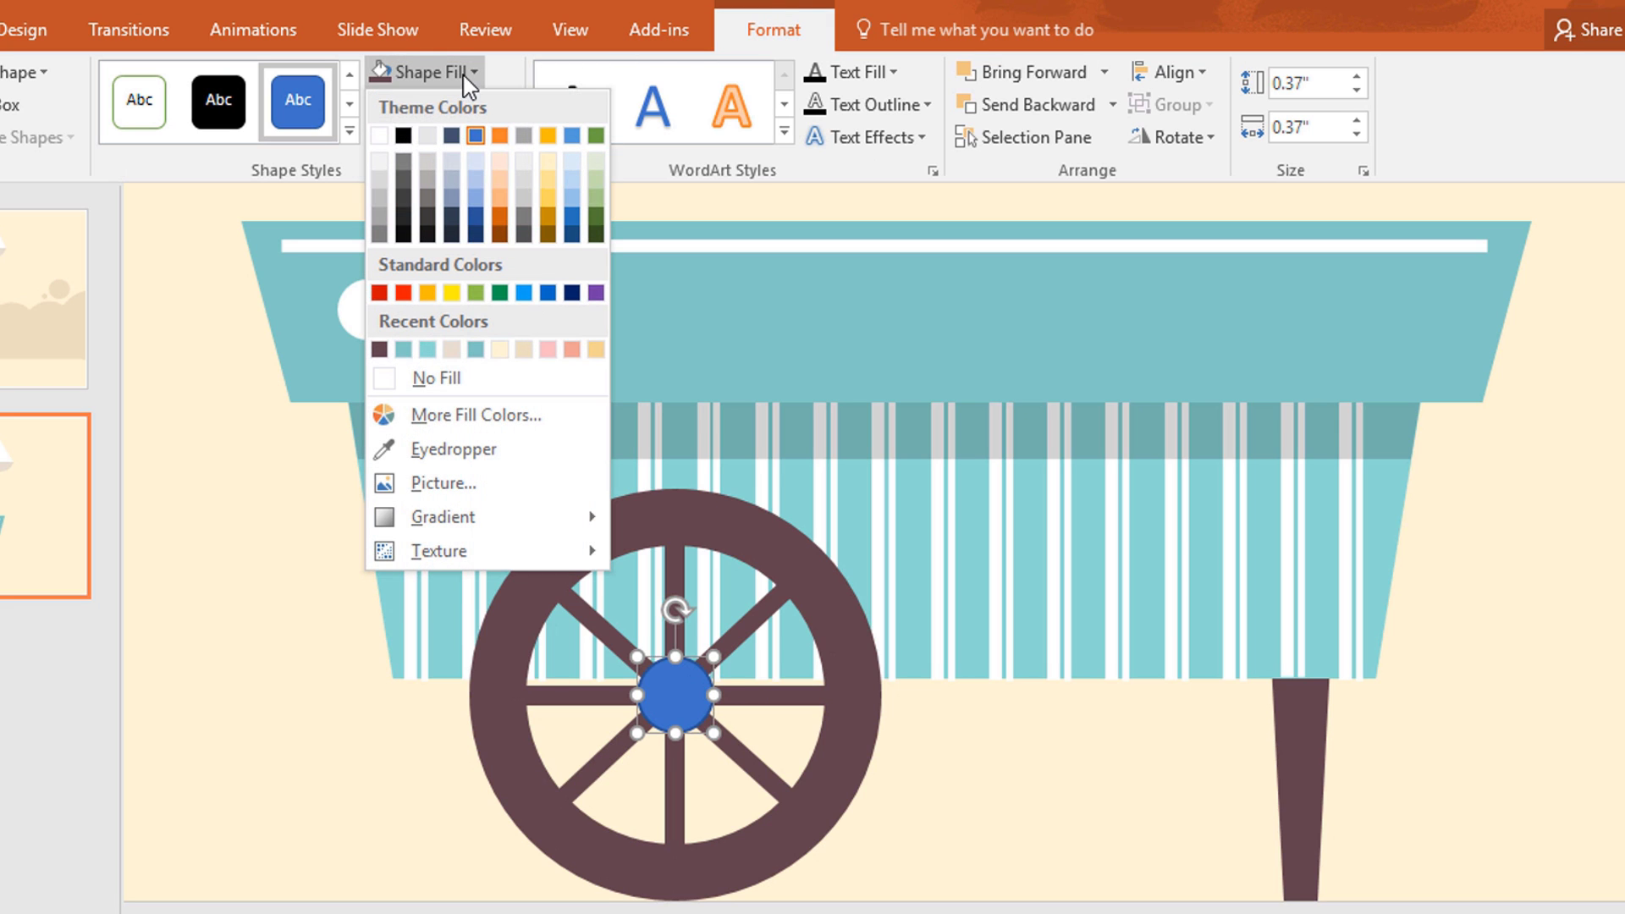
pyautogui.click(501, 349)
pyautogui.click(466, 118)
pyautogui.click(523, 409)
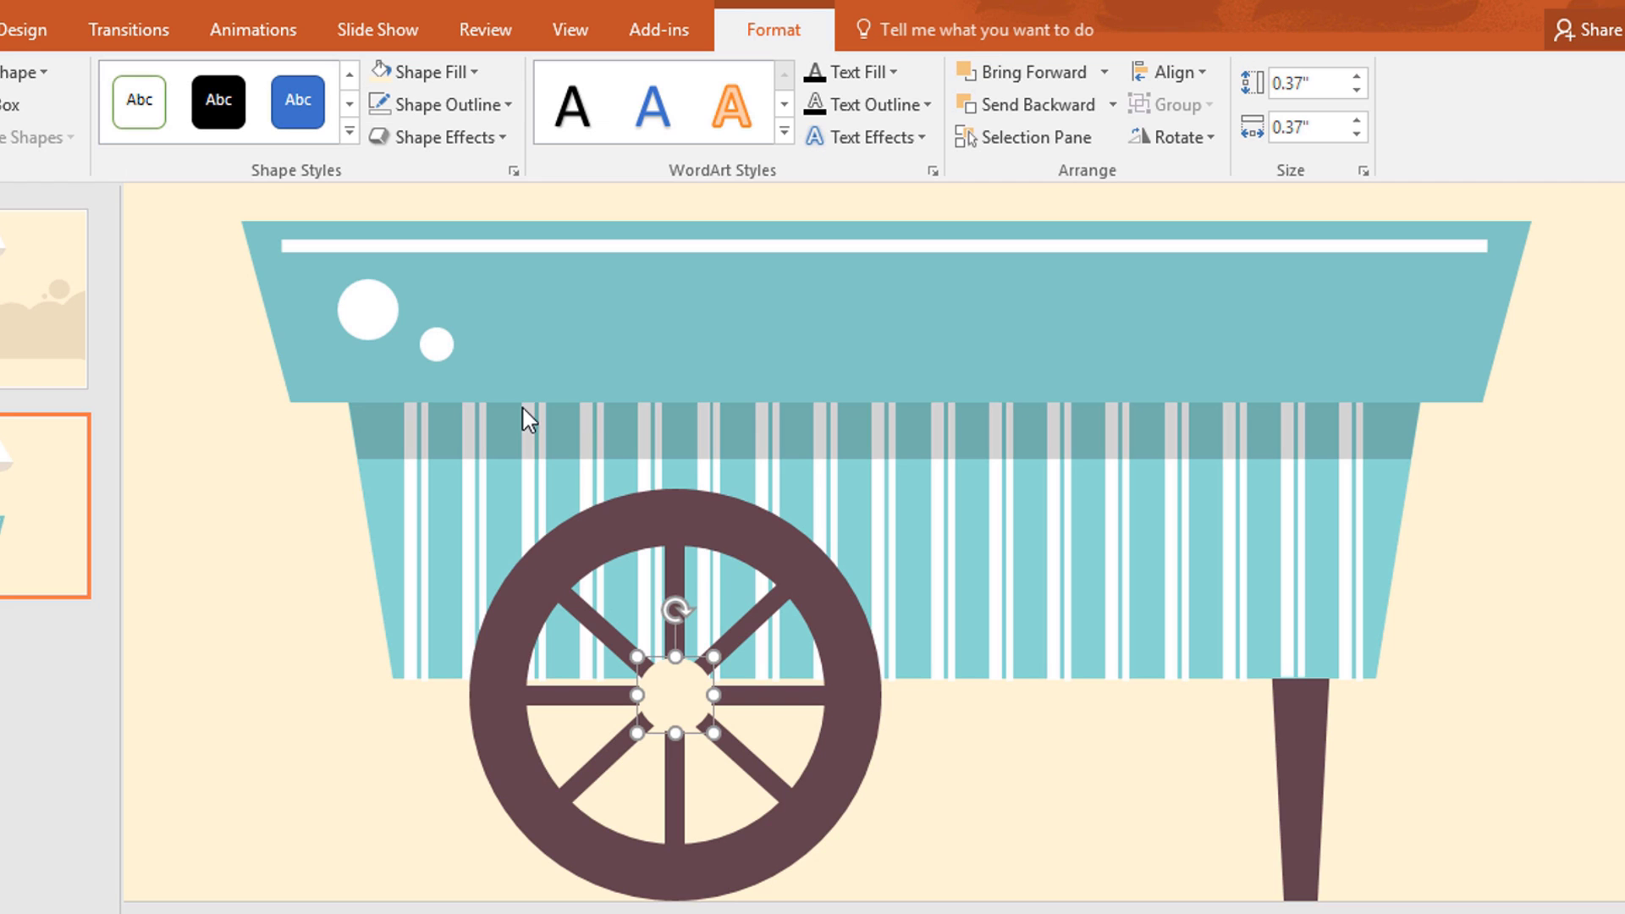
pyautogui.click(689, 418)
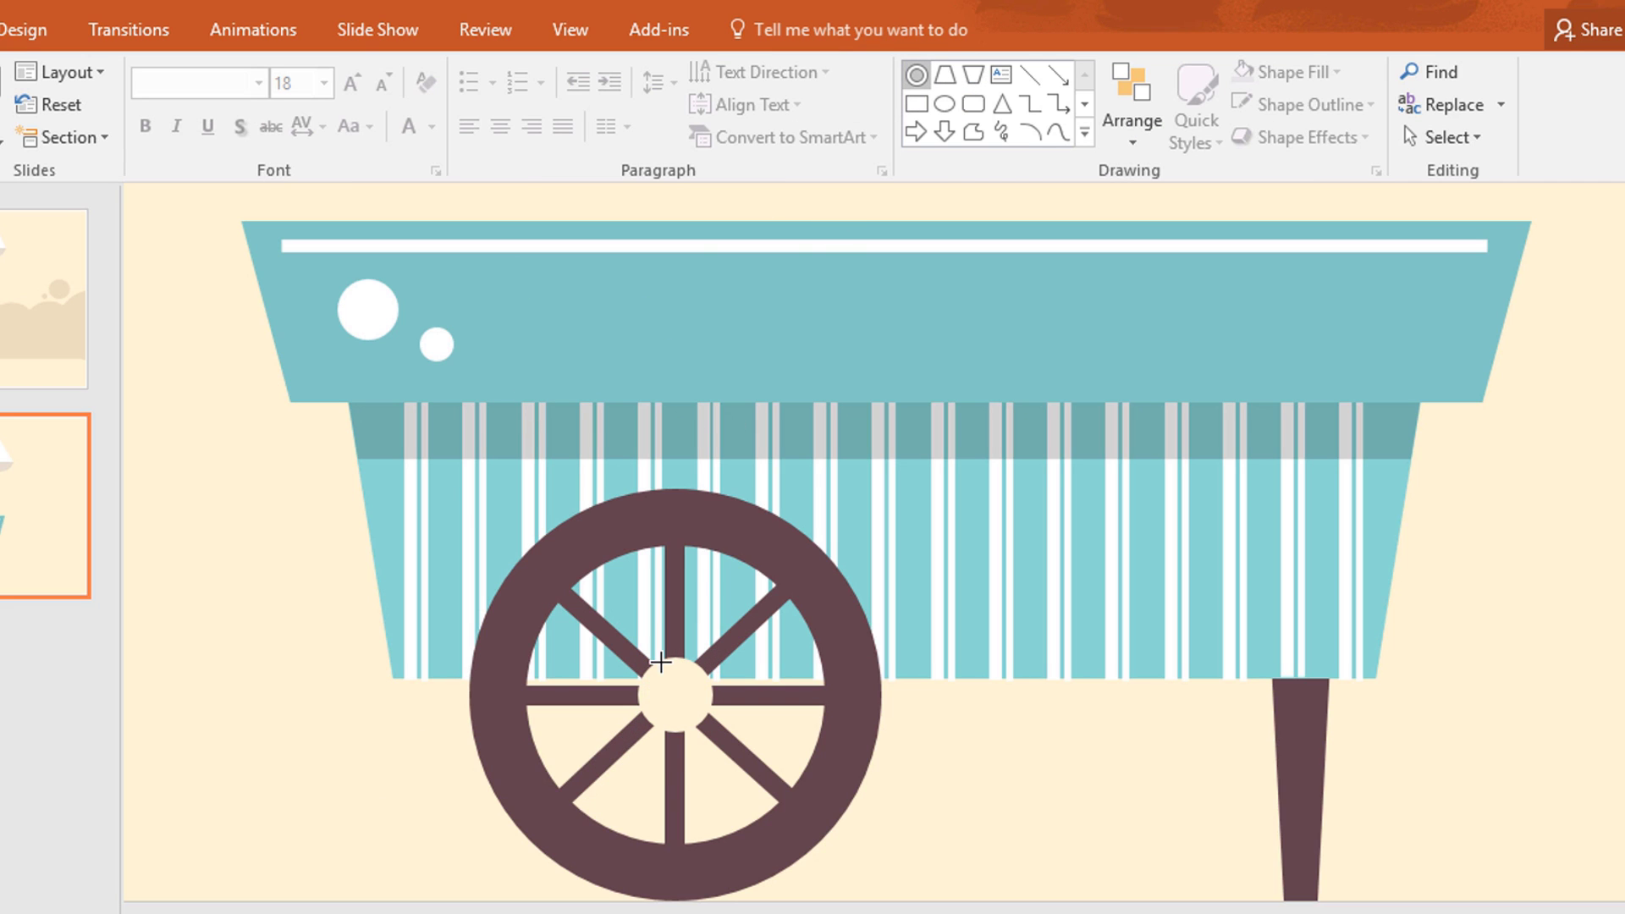
# Step: Draw a donut around the hub and fill it dark brown with no outline
pyautogui.moveTo(662, 661)
pyautogui.mouseDown()
pyautogui.moveTo(729, 744)
pyautogui.moveTo(706, 710)
pyautogui.moveTo(650, 696)
pyautogui.mouseUp()
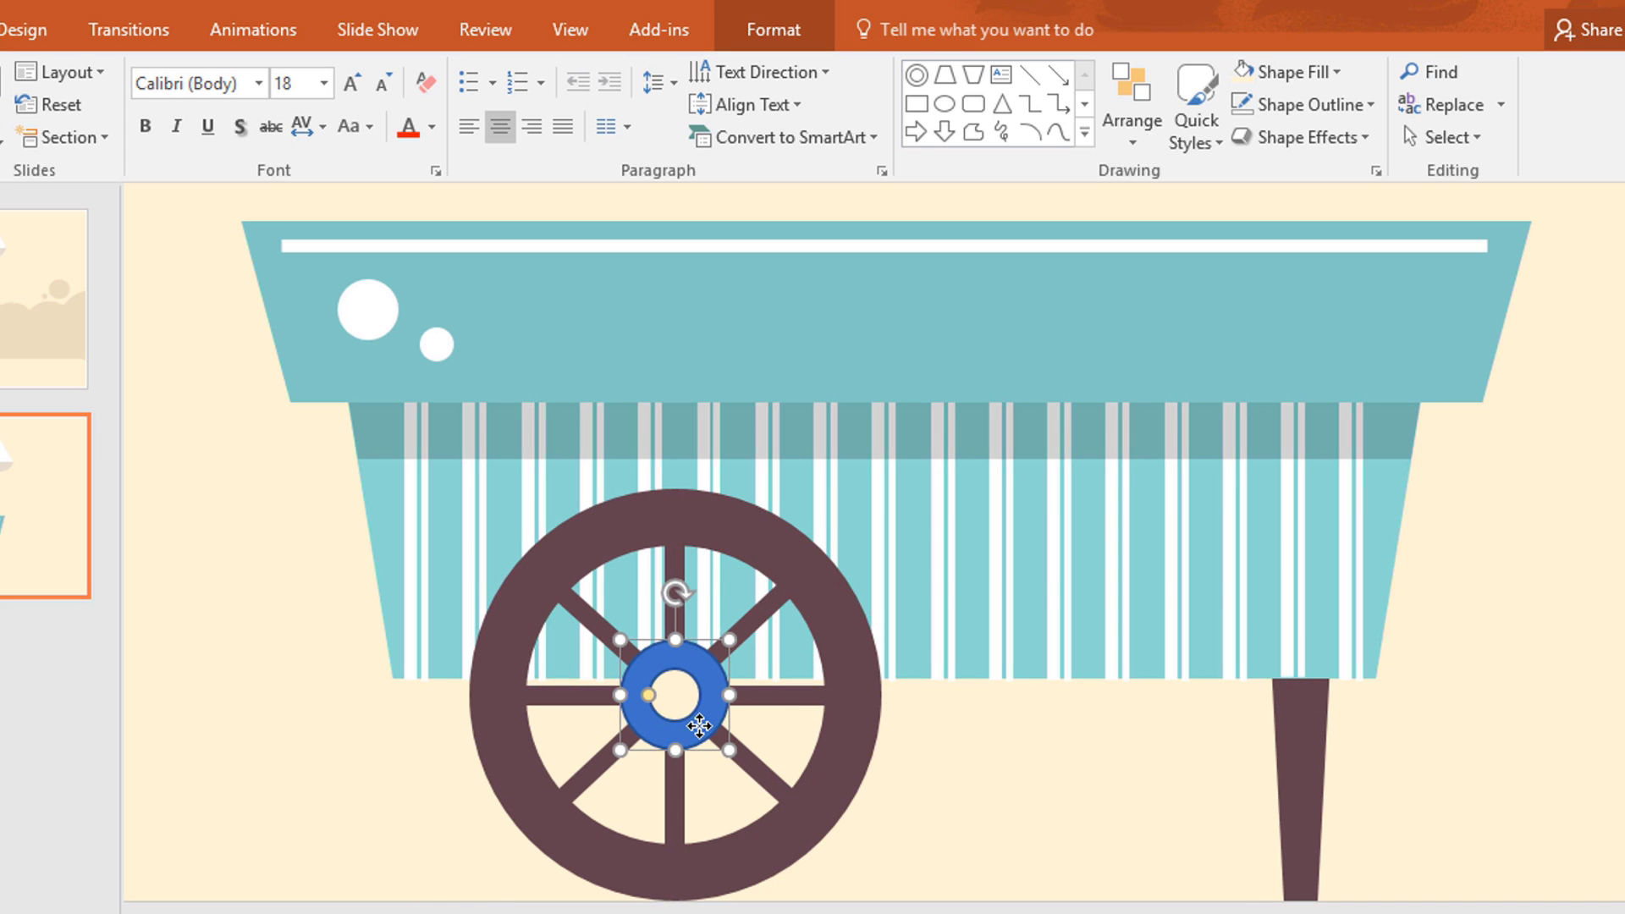
pyautogui.click(774, 29)
pyautogui.click(430, 72)
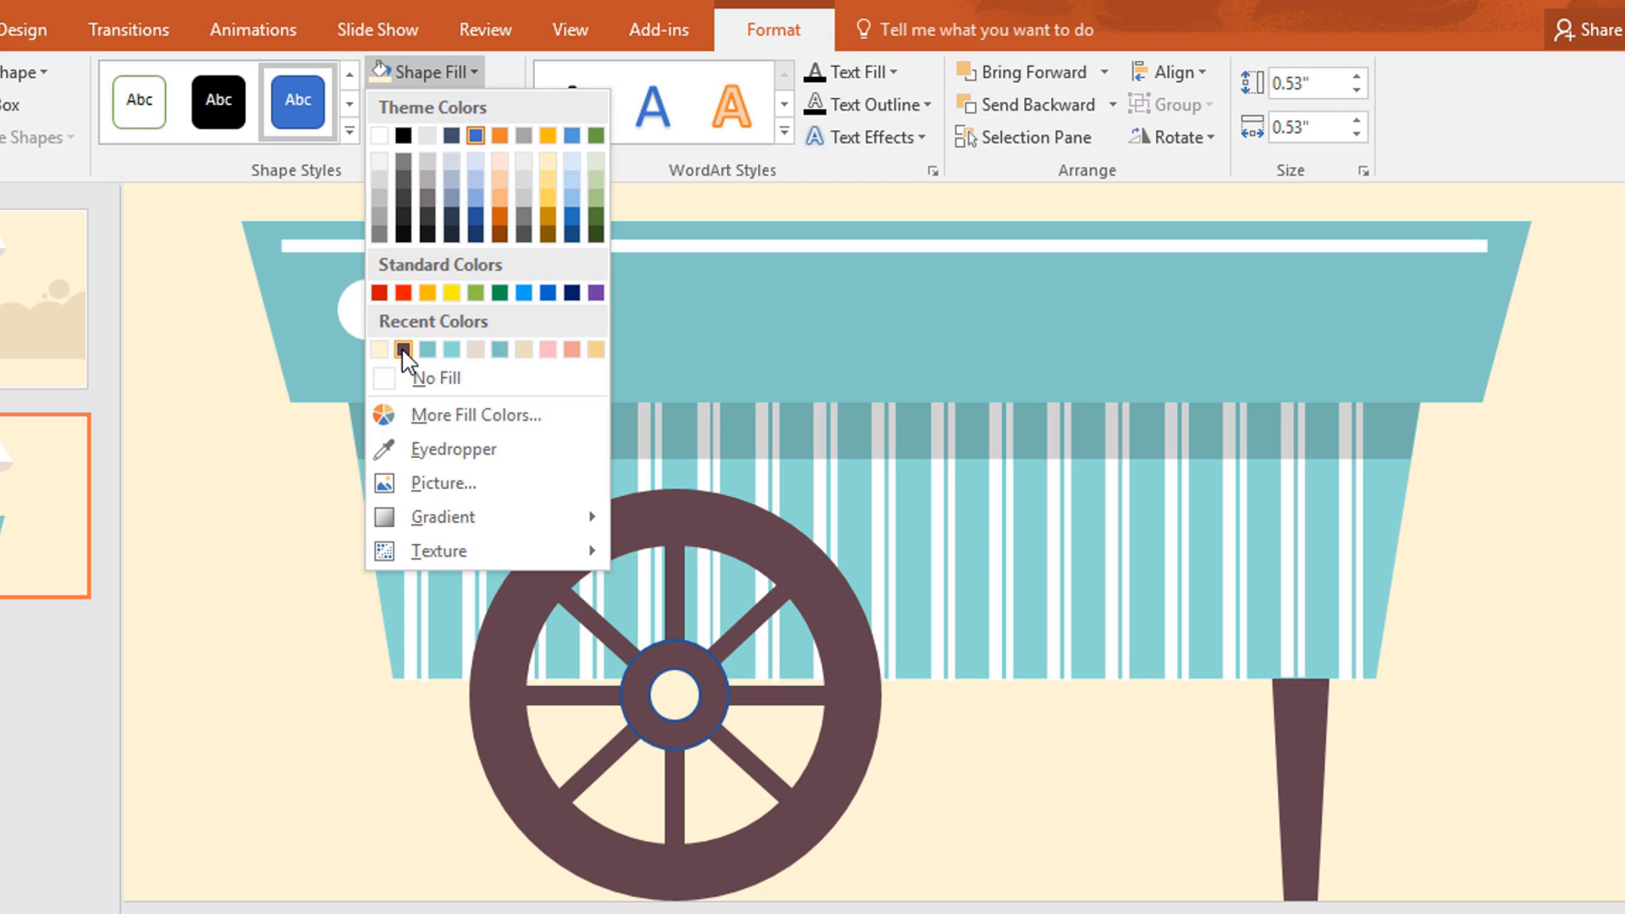
pyautogui.click(410, 366)
pyautogui.click(423, 99)
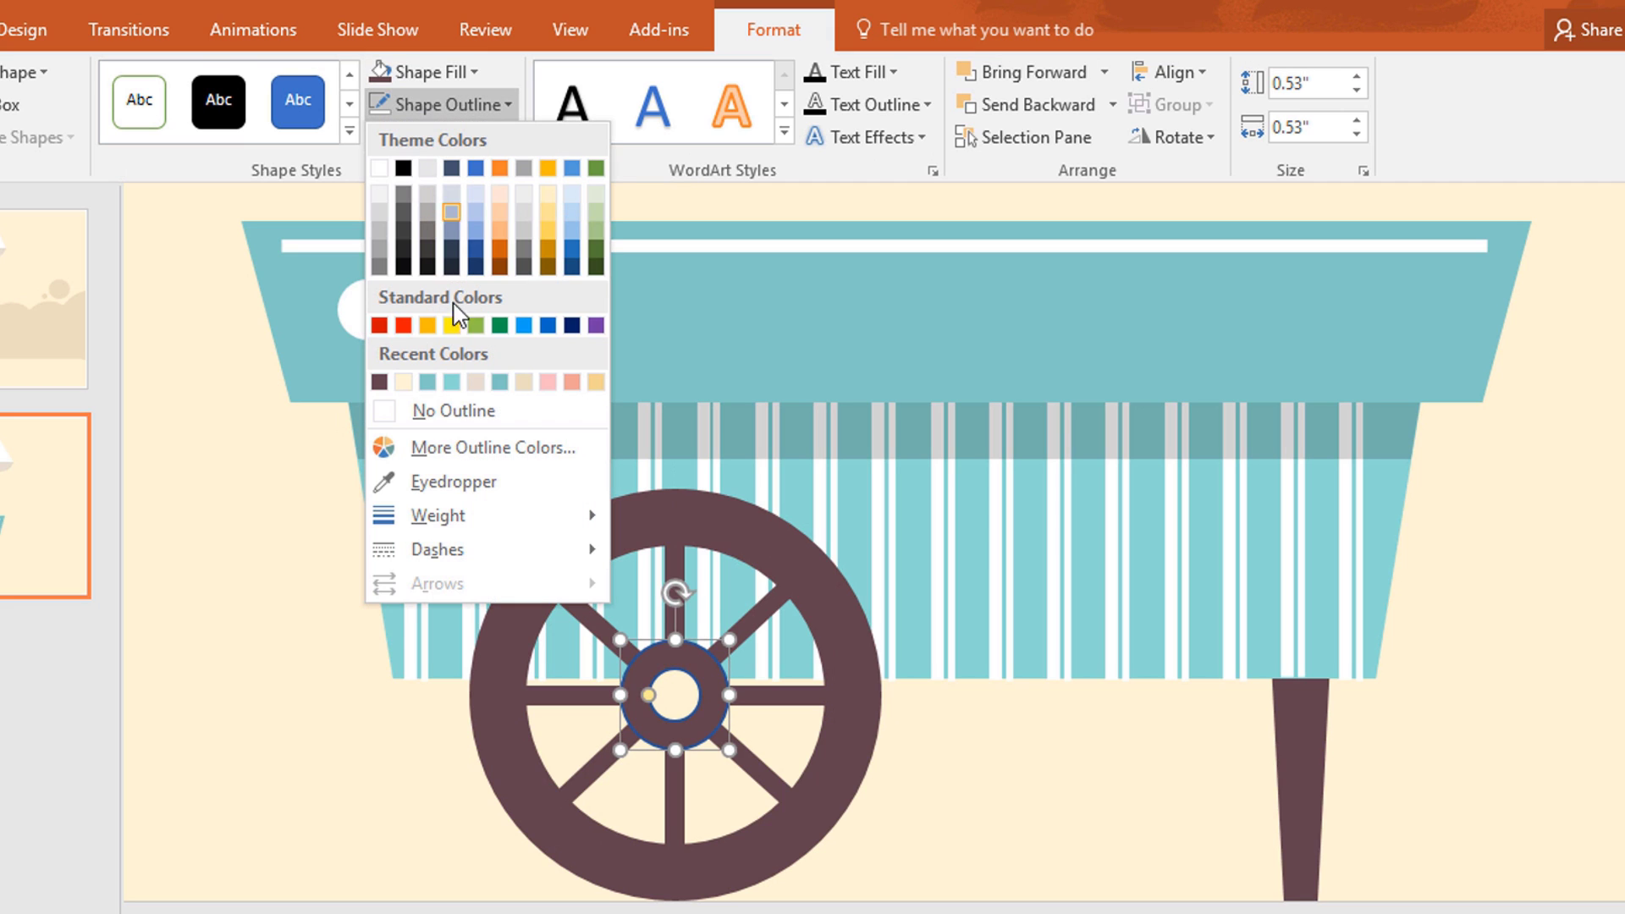
pyautogui.click(521, 413)
pyautogui.click(354, 699)
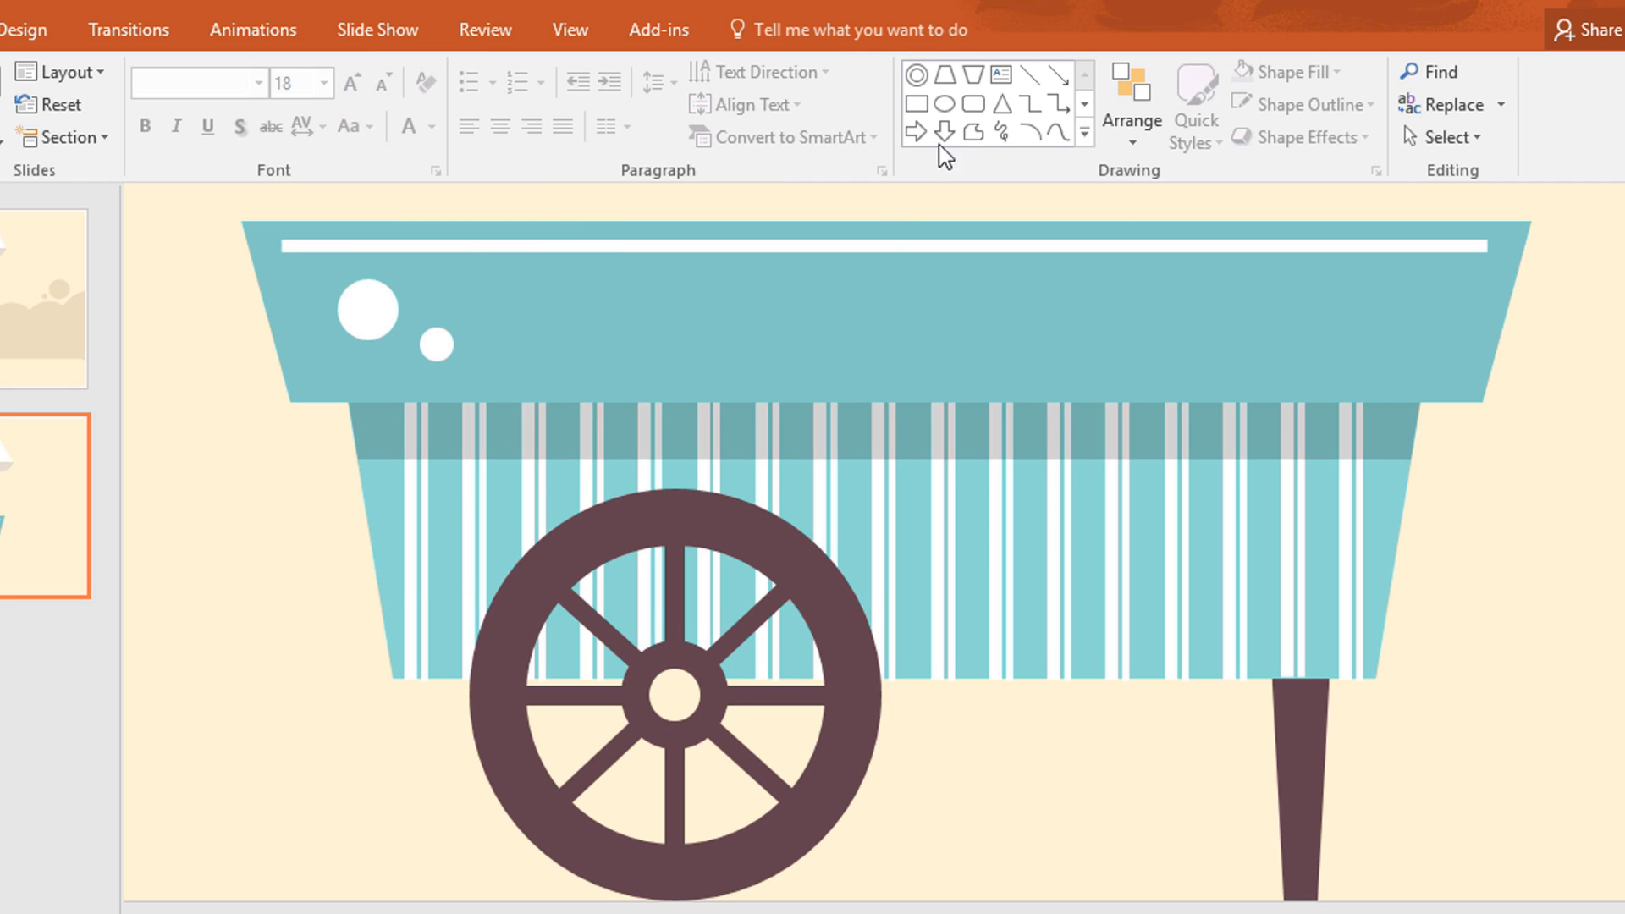
# Step: Draw an arc and fit it along the wheel's lower-right rim
pyautogui.click(1024, 131)
pyautogui.moveTo(707, 677); pyautogui.dragTo(845, 673)
pyautogui.moveTo(892, 765); pyautogui.dragTo(893, 764)
pyautogui.moveTo(761, 640); pyautogui.dragTo(565, 561)
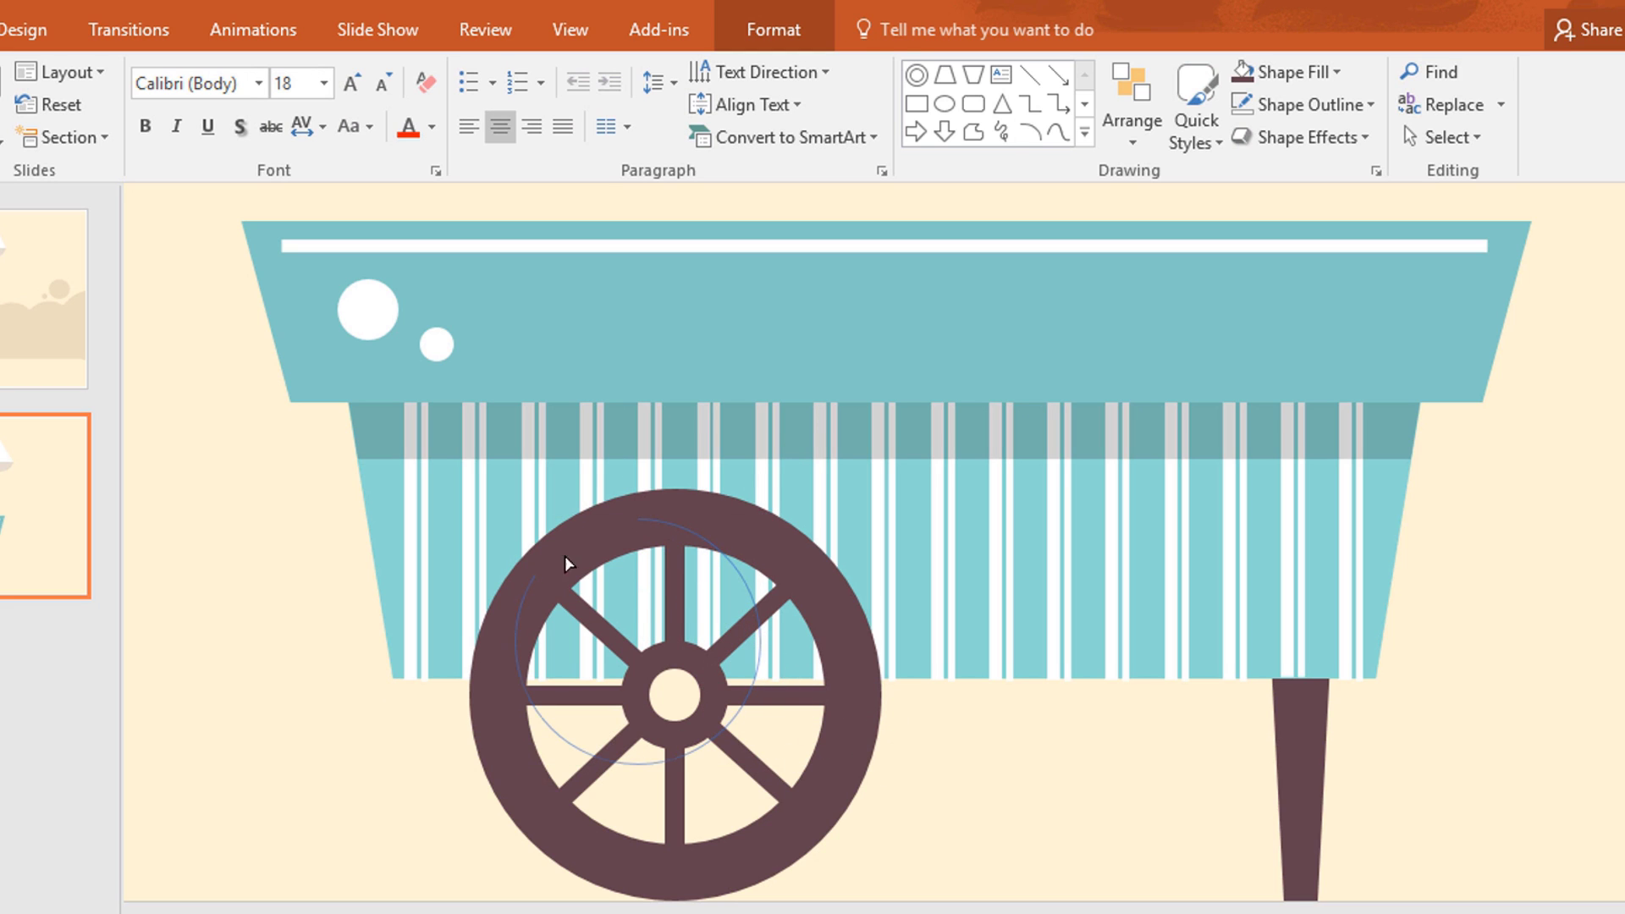
pyautogui.moveTo(626, 517); pyautogui.dragTo(630, 518)
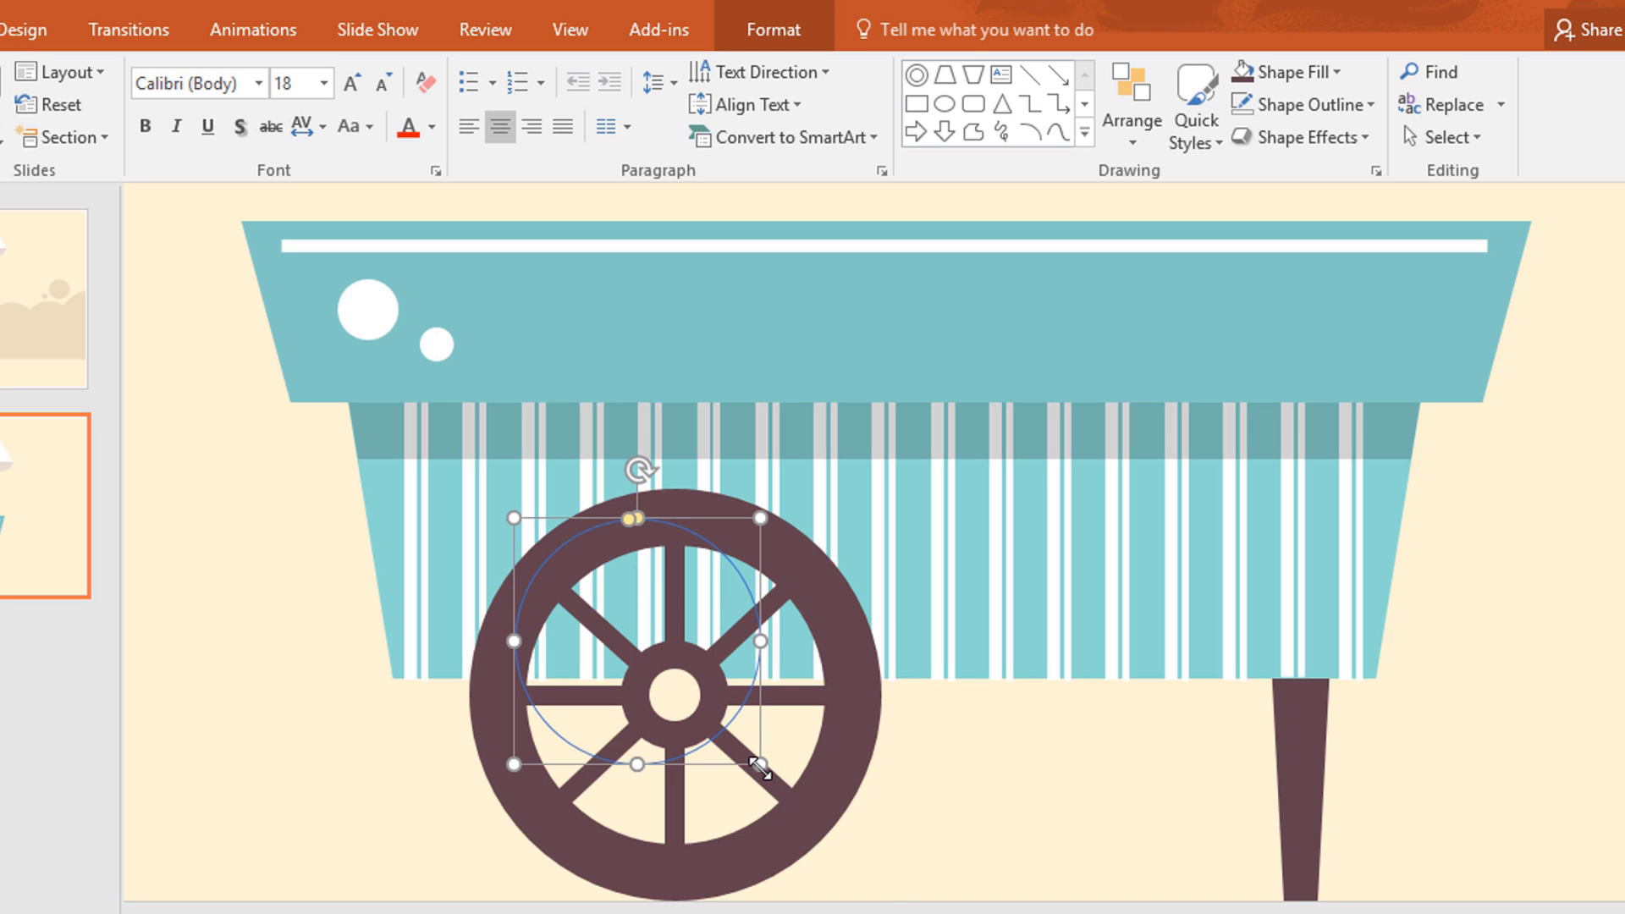
pyautogui.moveTo(760, 764); pyautogui.dragTo(819, 823)
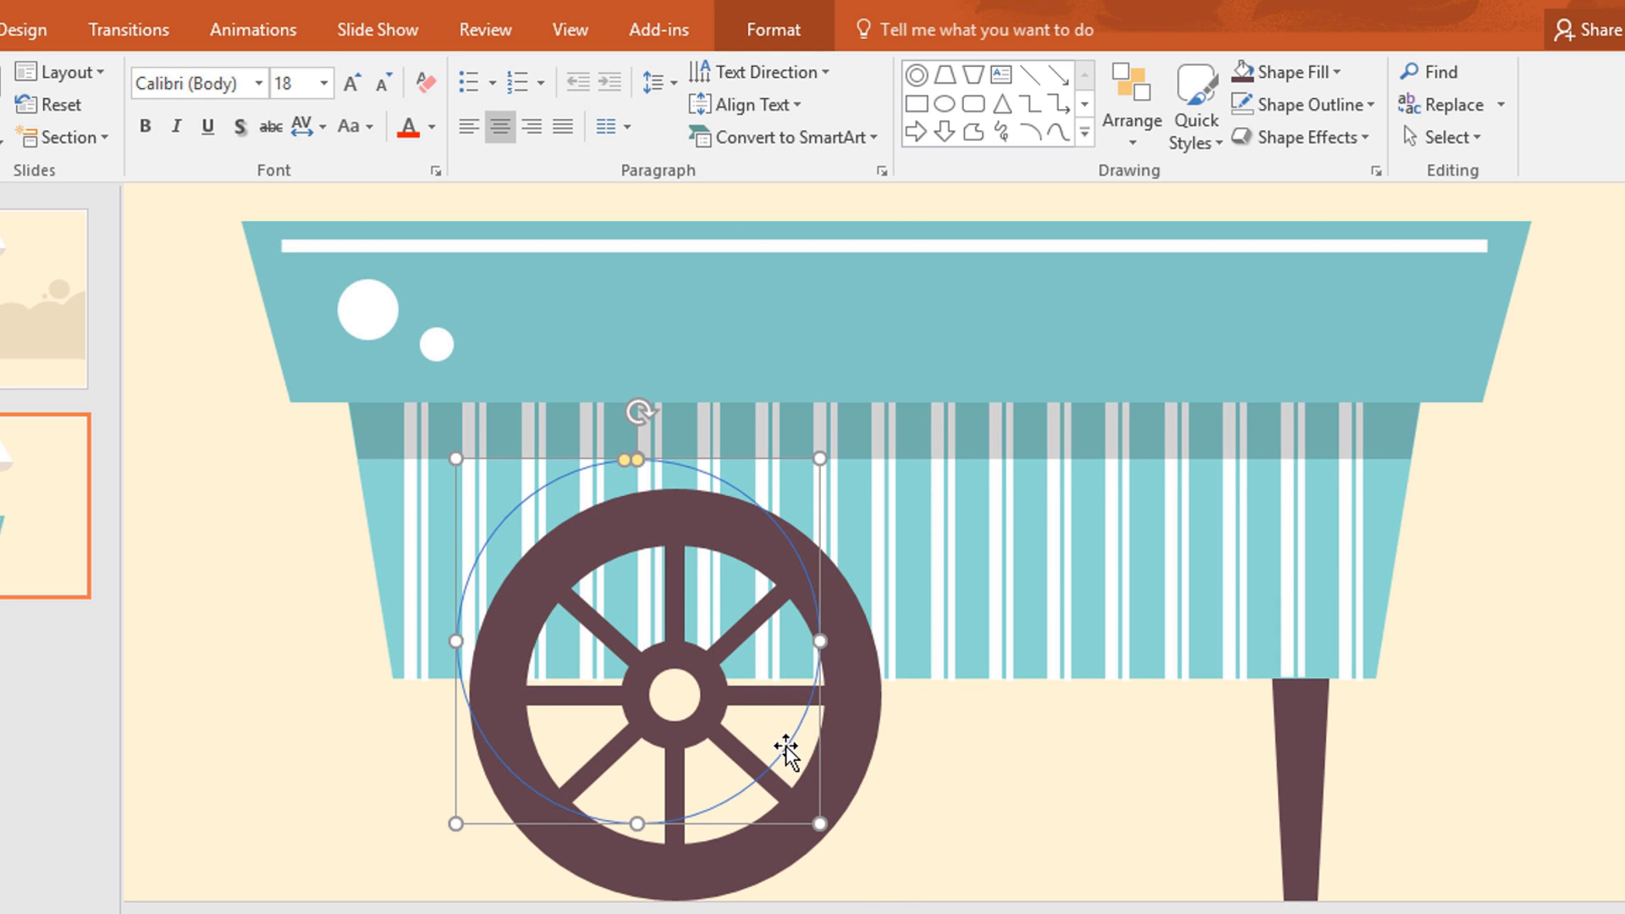
pyautogui.moveTo(785, 748); pyautogui.dragTo(822, 797)
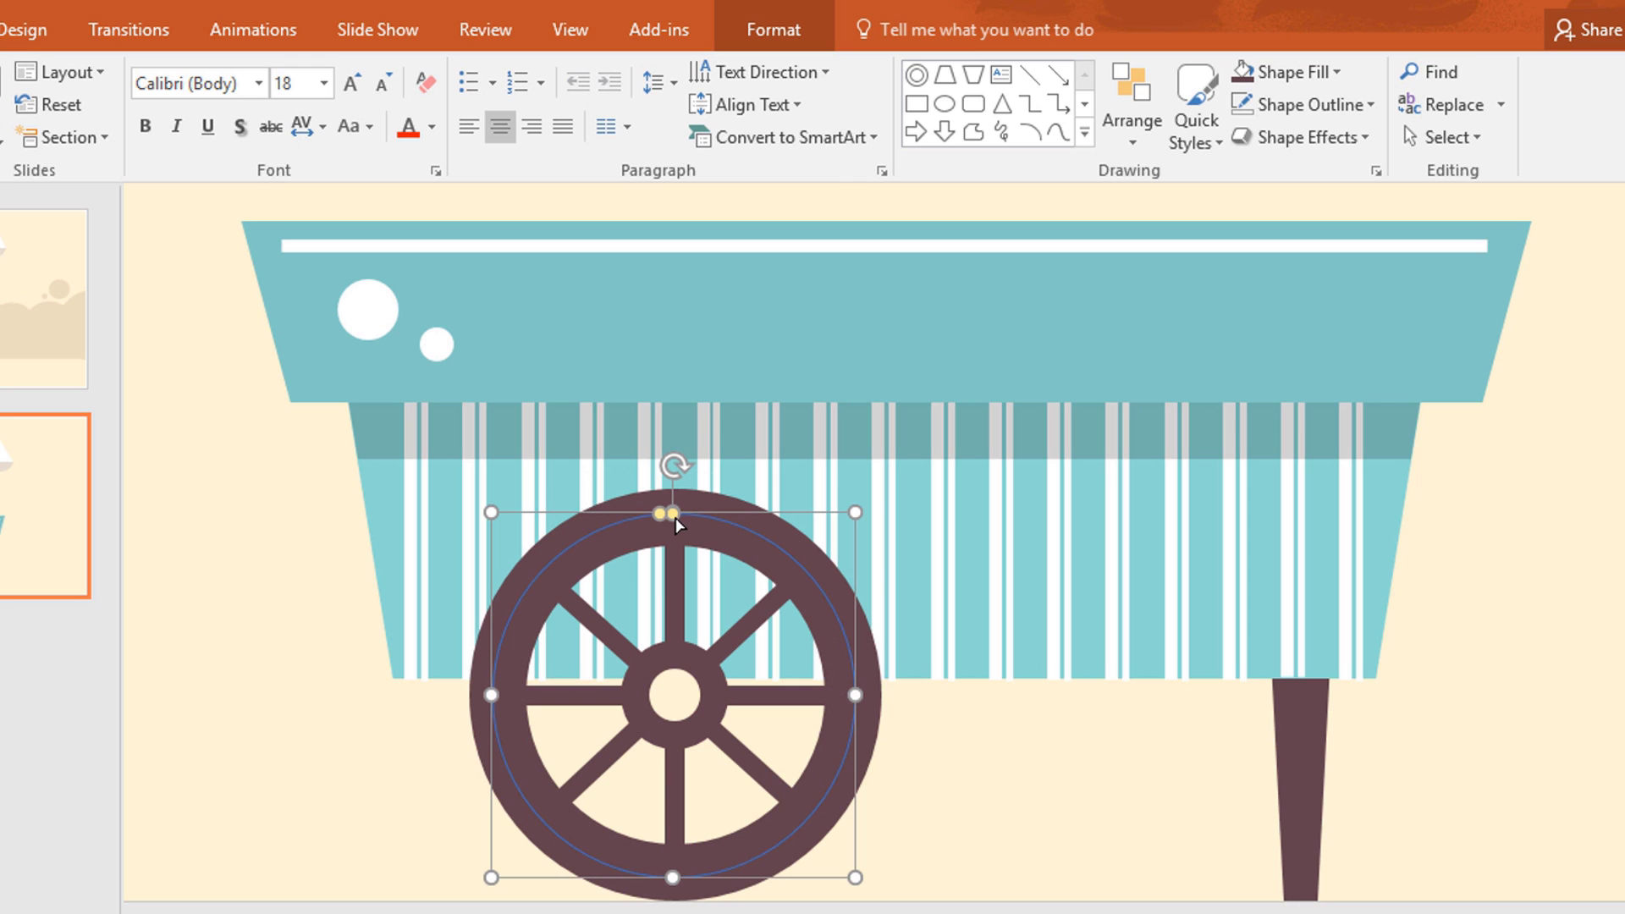
pyautogui.moveTo(660, 514); pyautogui.dragTo(604, 552)
pyautogui.moveTo(567, 823); pyautogui.dragTo(569, 826)
pyautogui.moveTo(668, 516); pyautogui.dragTo(857, 698)
# Step: Make the arc a thick white outline, then group all the wheel parts
pyautogui.doubleClick(838, 749)
pyautogui.click(483, 108)
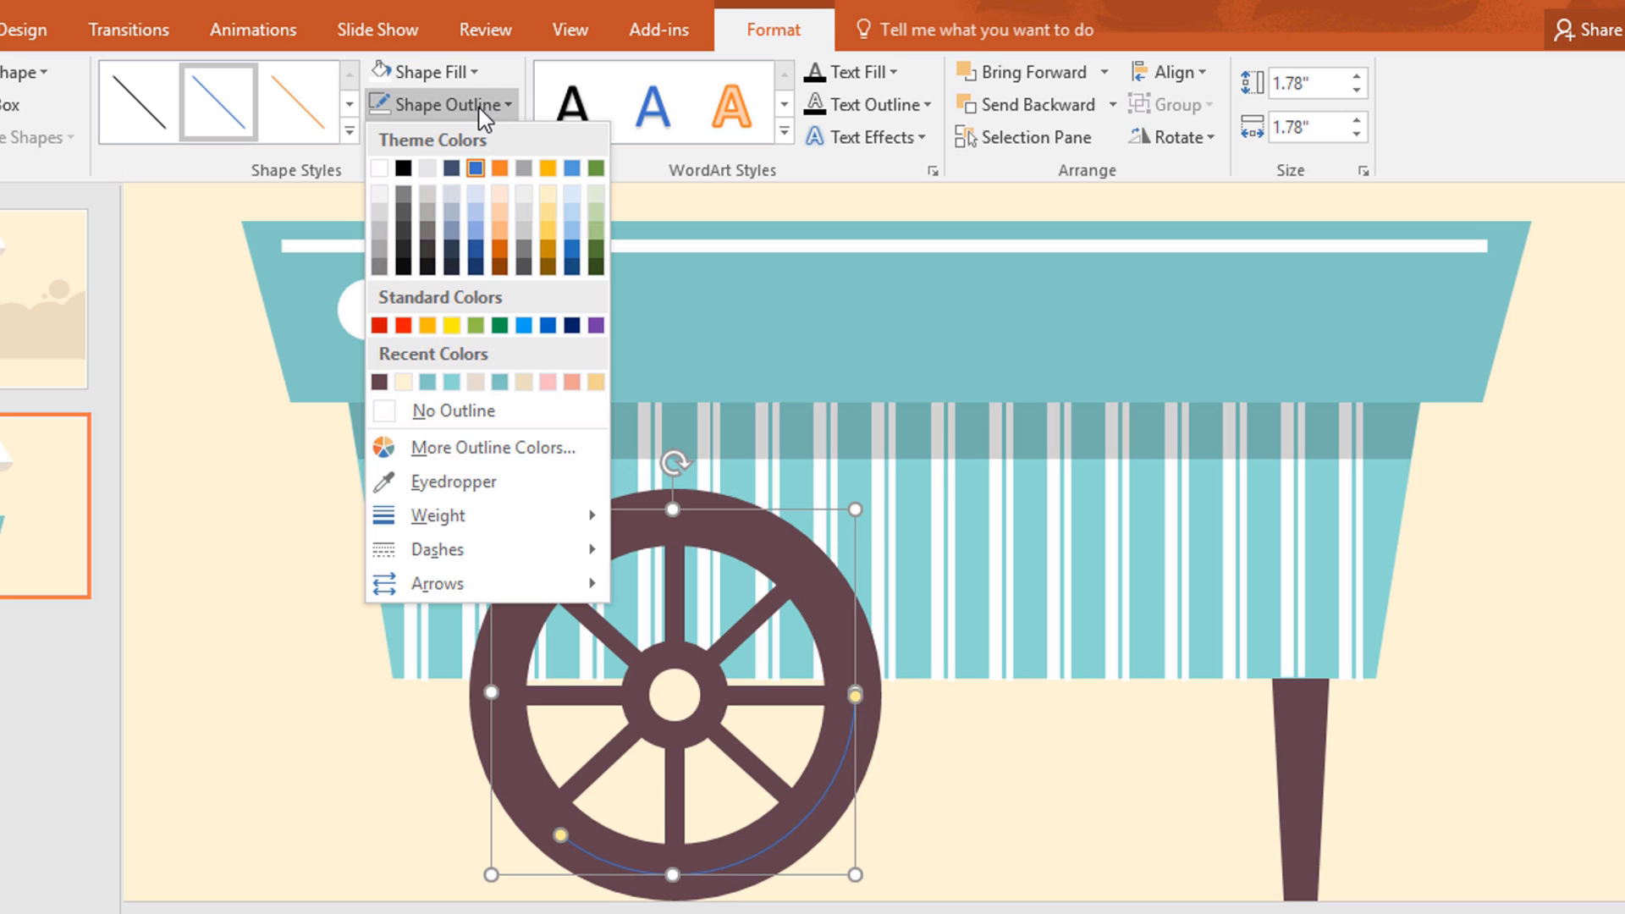
pyautogui.click(381, 166)
pyautogui.click(413, 103)
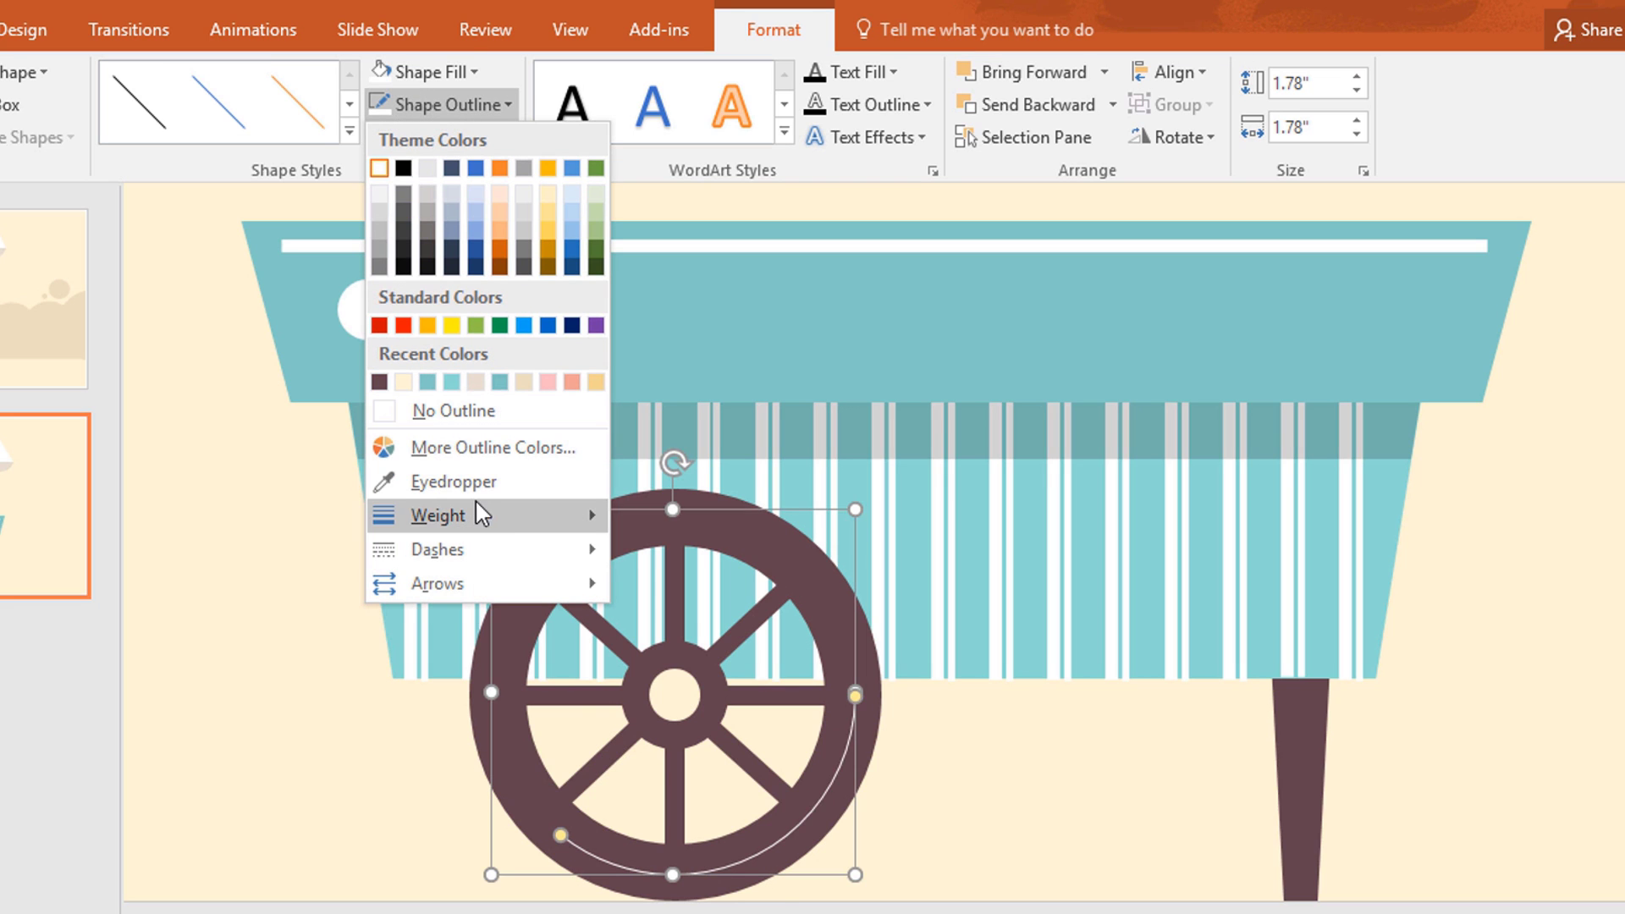
pyautogui.moveTo(511, 516)
pyautogui.click(745, 675)
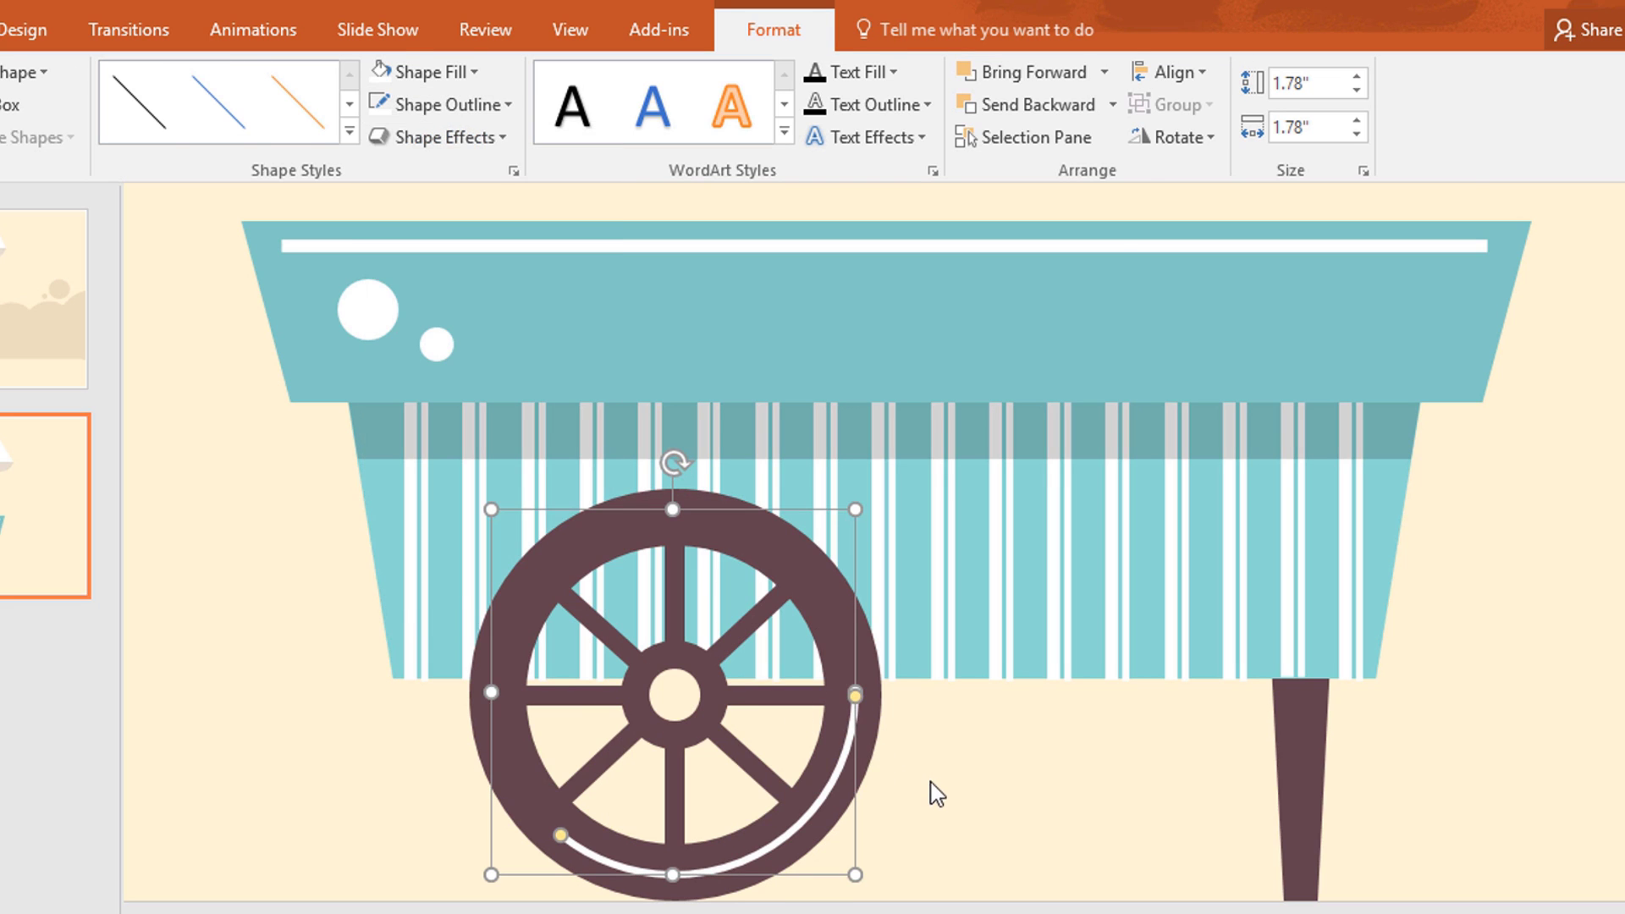
pyautogui.moveTo(269, 447); pyautogui.dragTo(1004, 913)
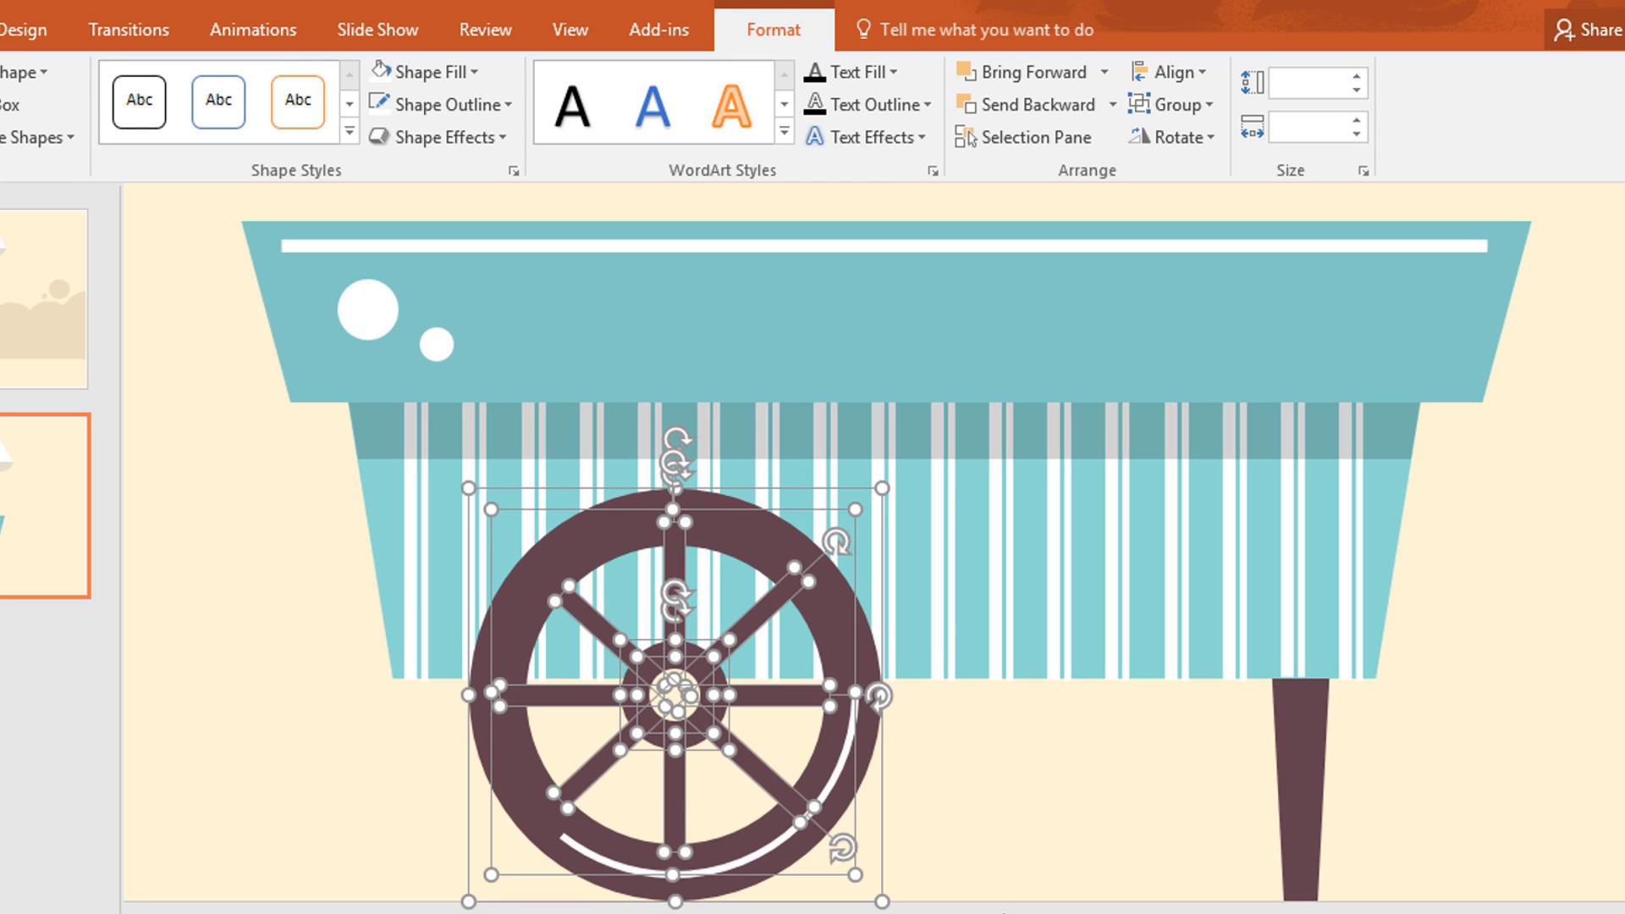
pyautogui.hotkey('ctrl', 'g')
# Step: Draw a bar from the awning down to the cart, filled dark brown with no outline
pyautogui.click(1016, 878)
pyautogui.keyDown('ctrl'); pyautogui.scroll(-5, 1016, 878); pyautogui.keyUp('ctrl')
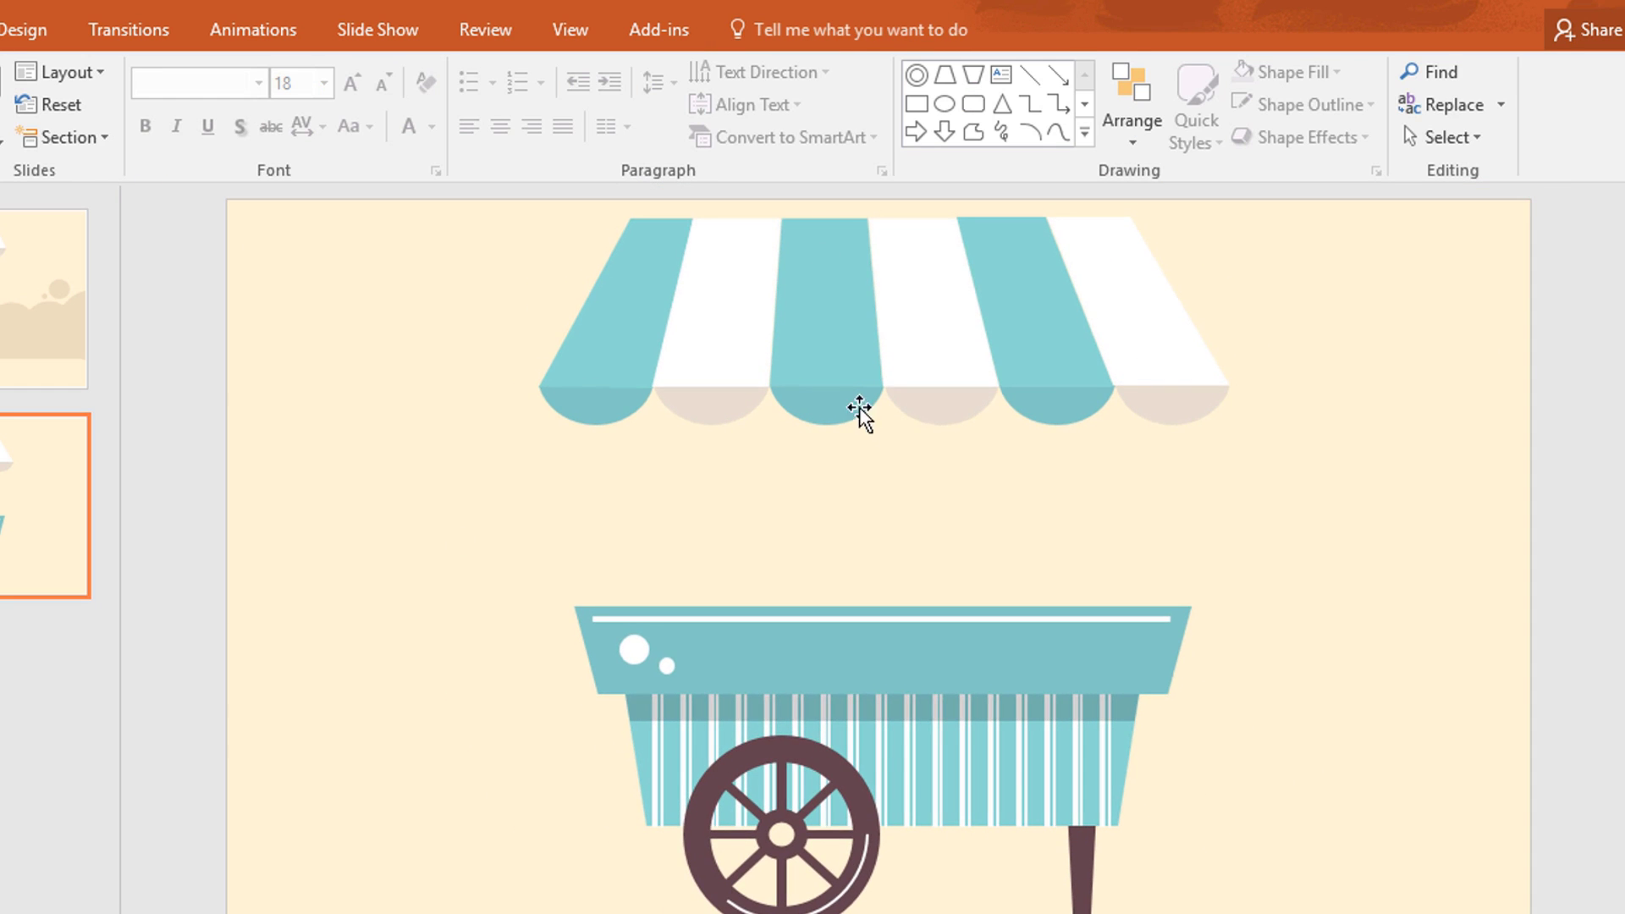
pyautogui.click(917, 104)
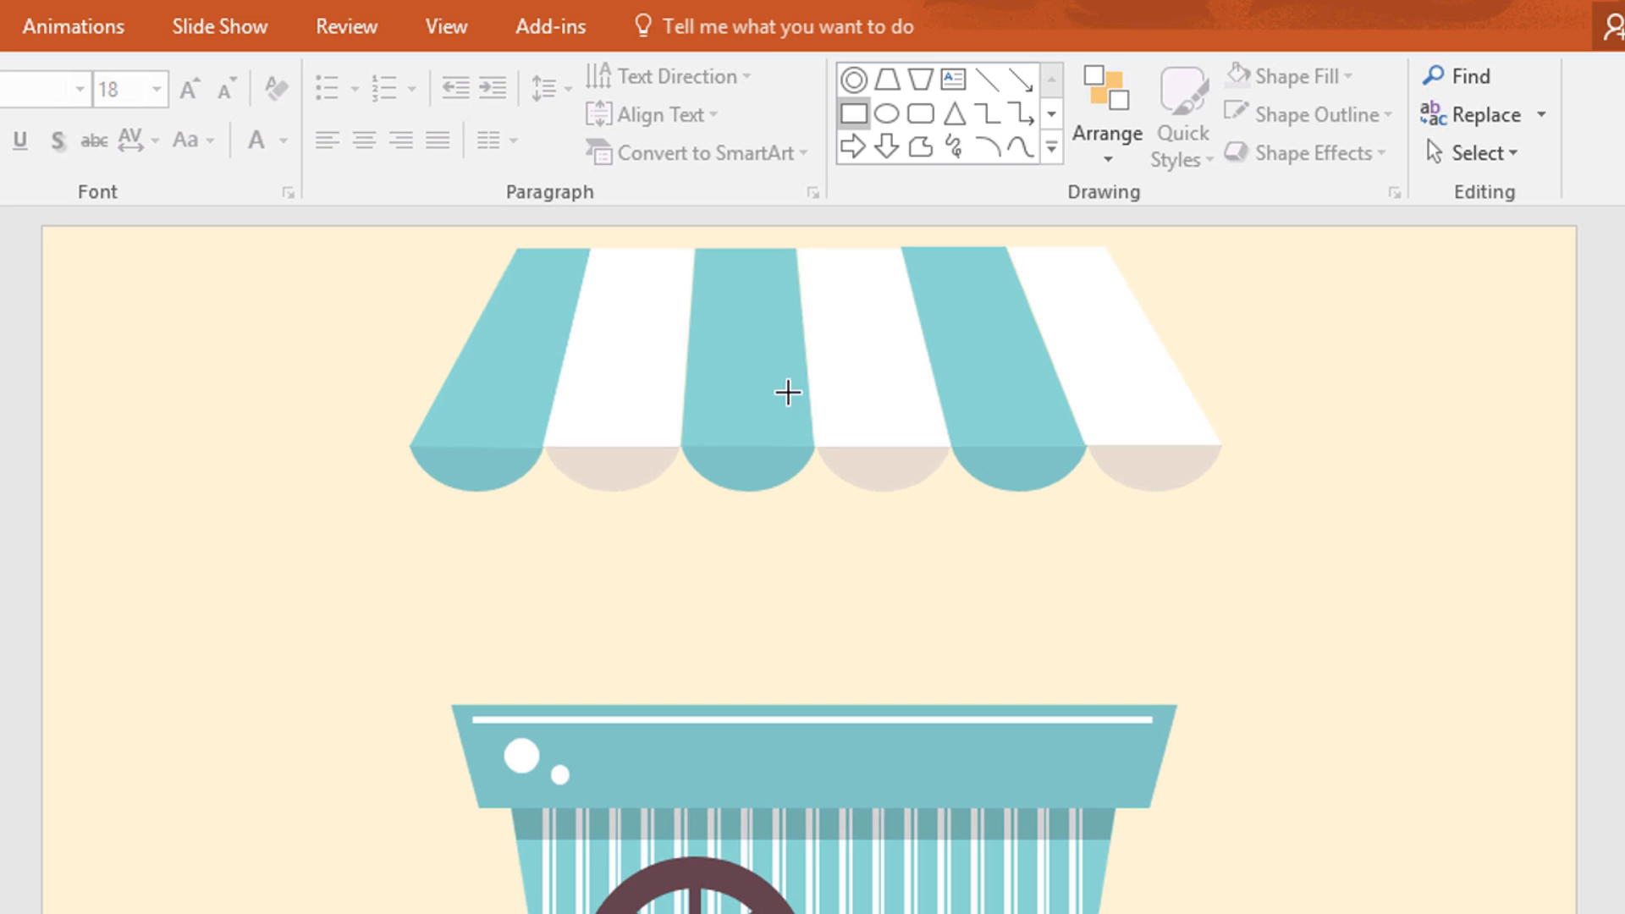
pyautogui.moveTo(472, 414)
pyautogui.mouseDown()
pyautogui.moveTo(536, 628)
pyautogui.moveTo(519, 758)
pyautogui.mouseUp()
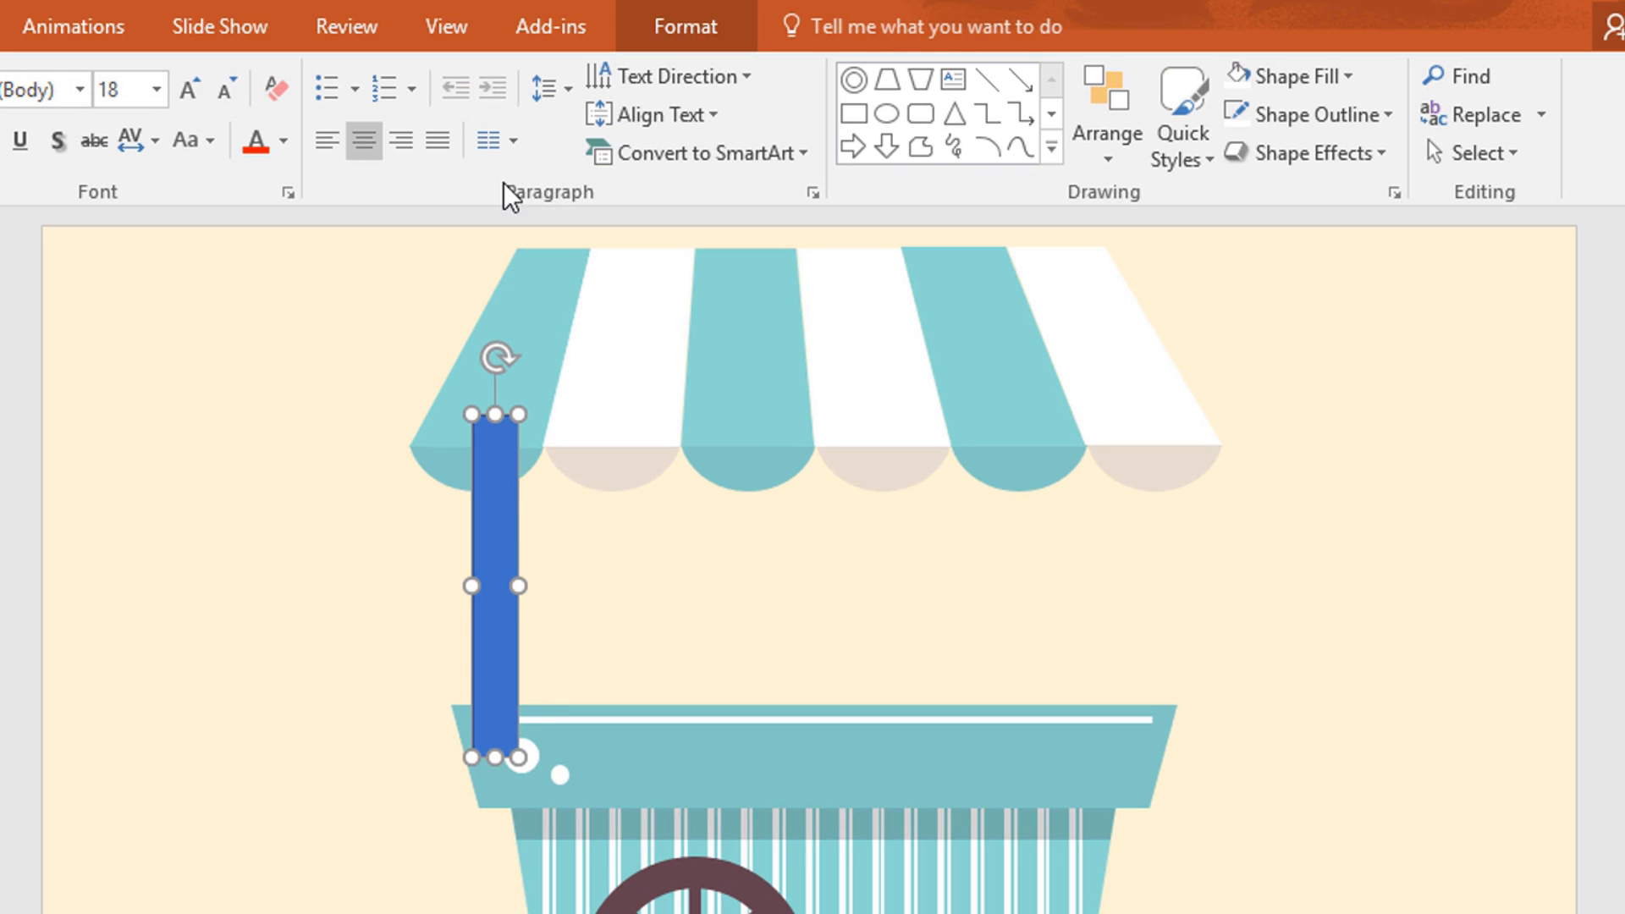
pyautogui.click(684, 21)
pyautogui.click(307, 79)
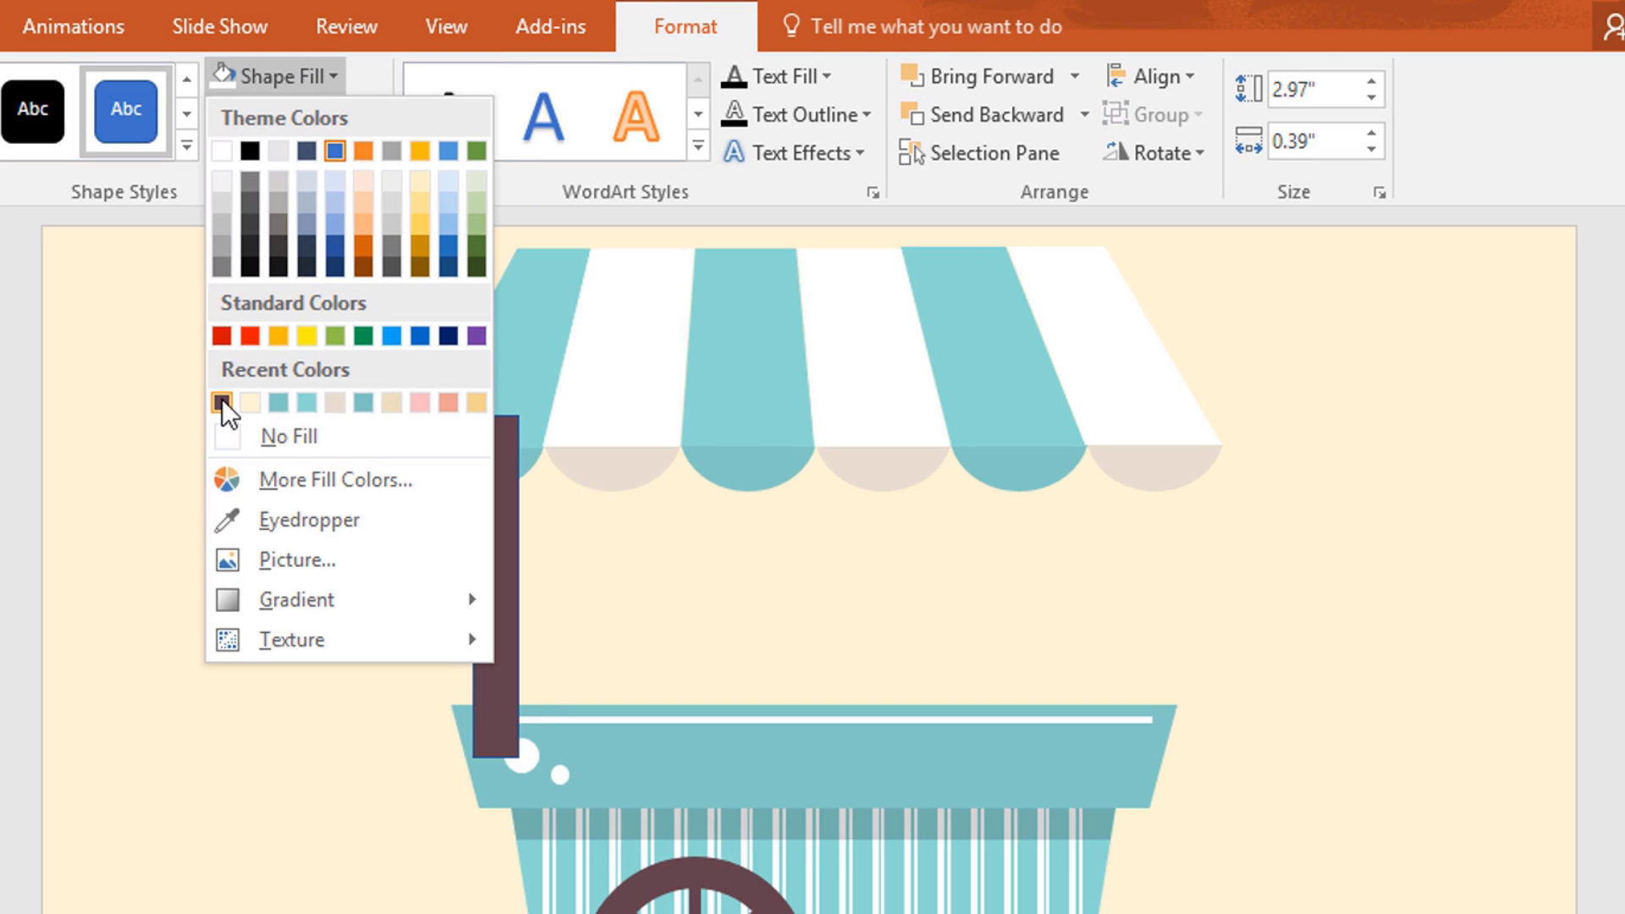
pyautogui.click(221, 398)
pyautogui.click(318, 113)
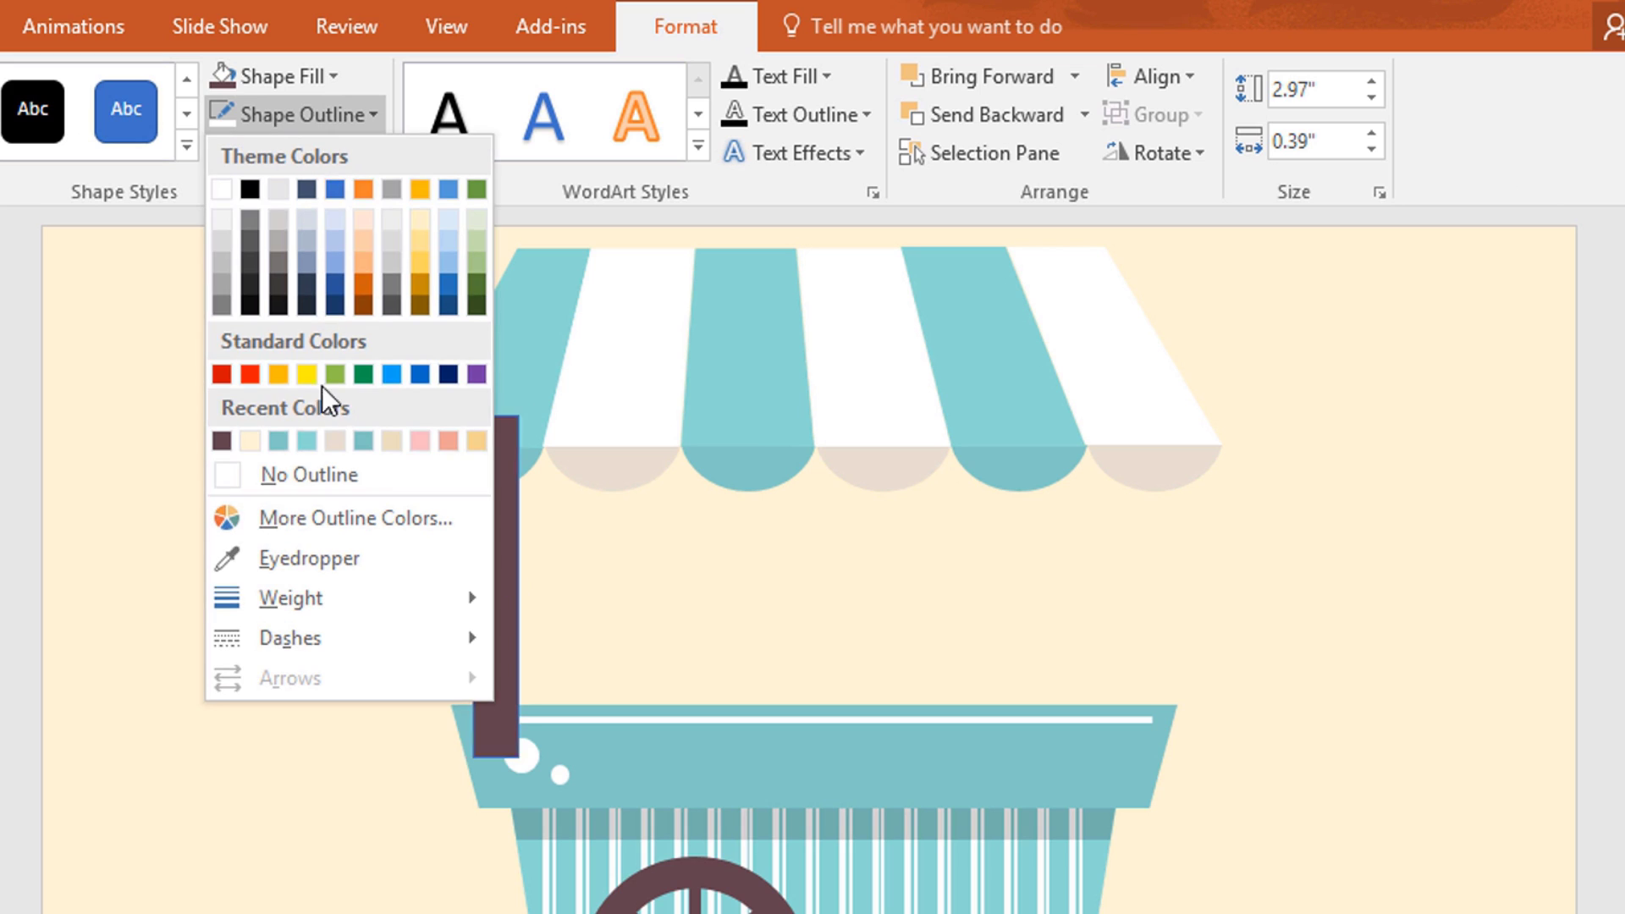
pyautogui.click(357, 480)
# Step: Tilt the left pole outward, send it to back, narrow it and fine-tune its angle
pyautogui.moveTo(502, 354); pyautogui.dragTo(471, 354)
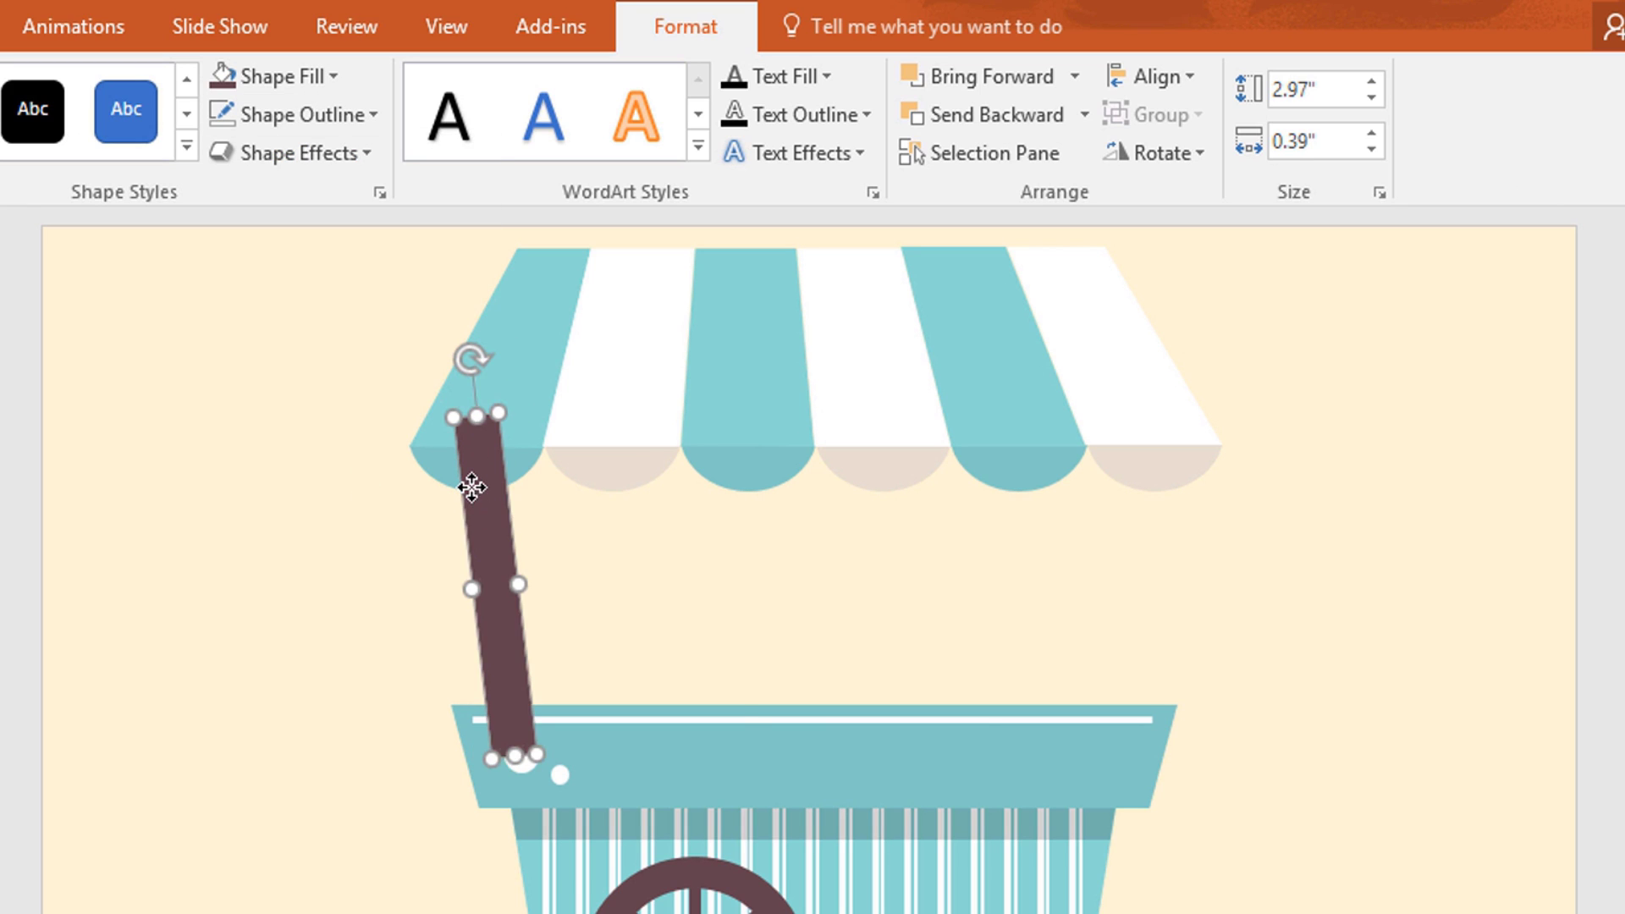
pyautogui.rightClick(471, 484)
pyautogui.moveTo(644, 843)
pyautogui.click(766, 843)
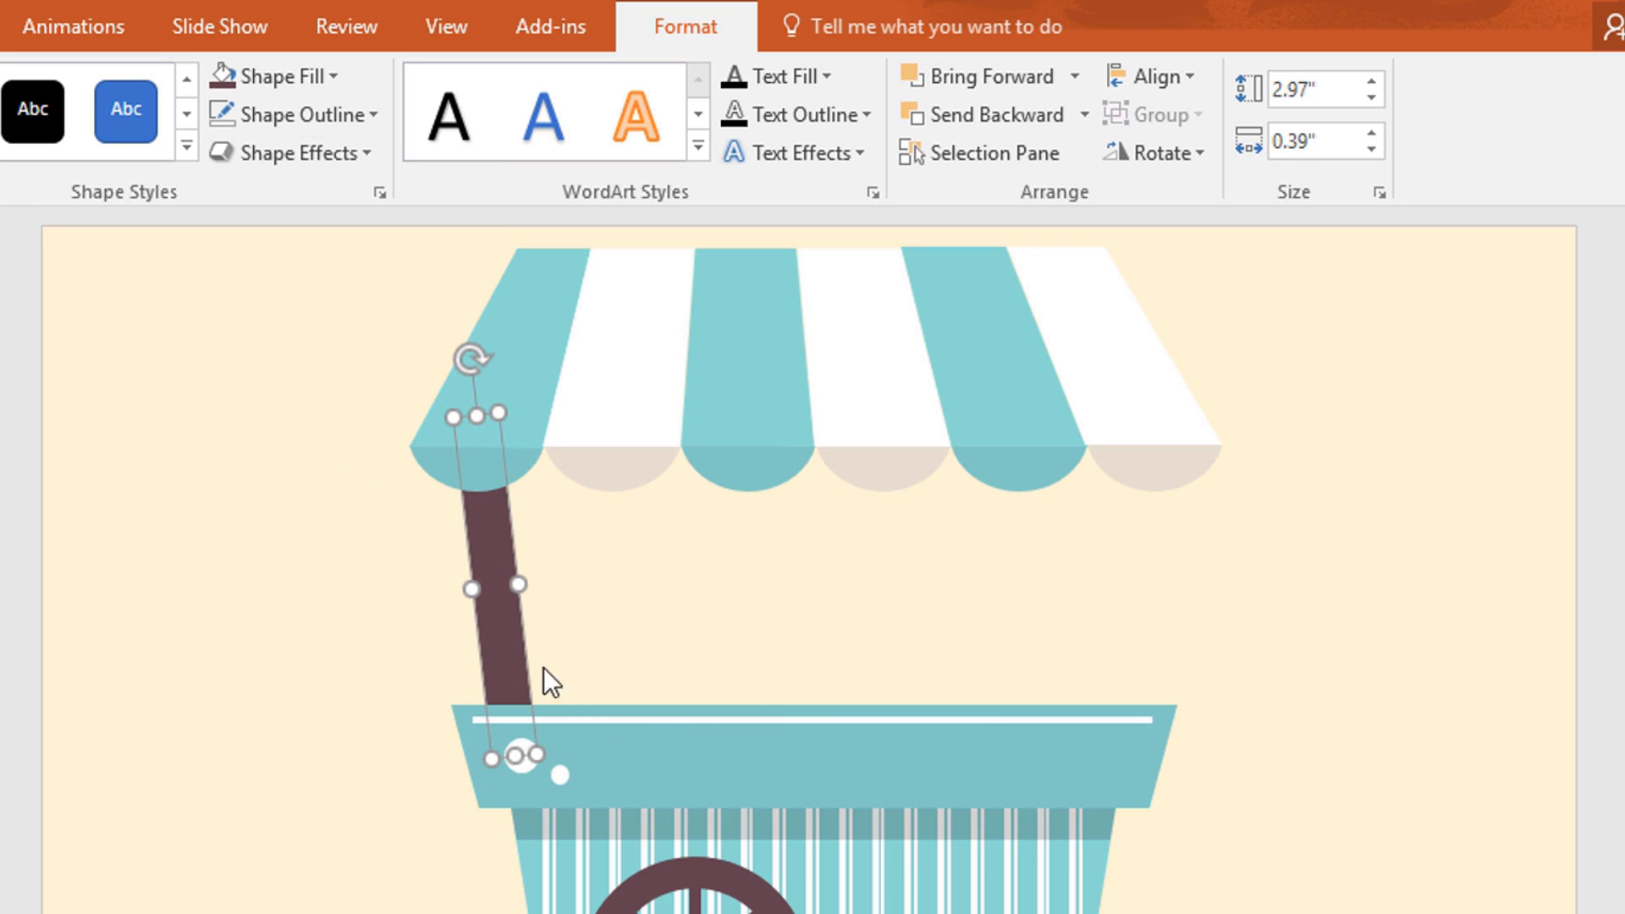
pyautogui.moveTo(513, 650); pyautogui.dragTo(521, 658)
pyautogui.scroll(2, 529, 779)
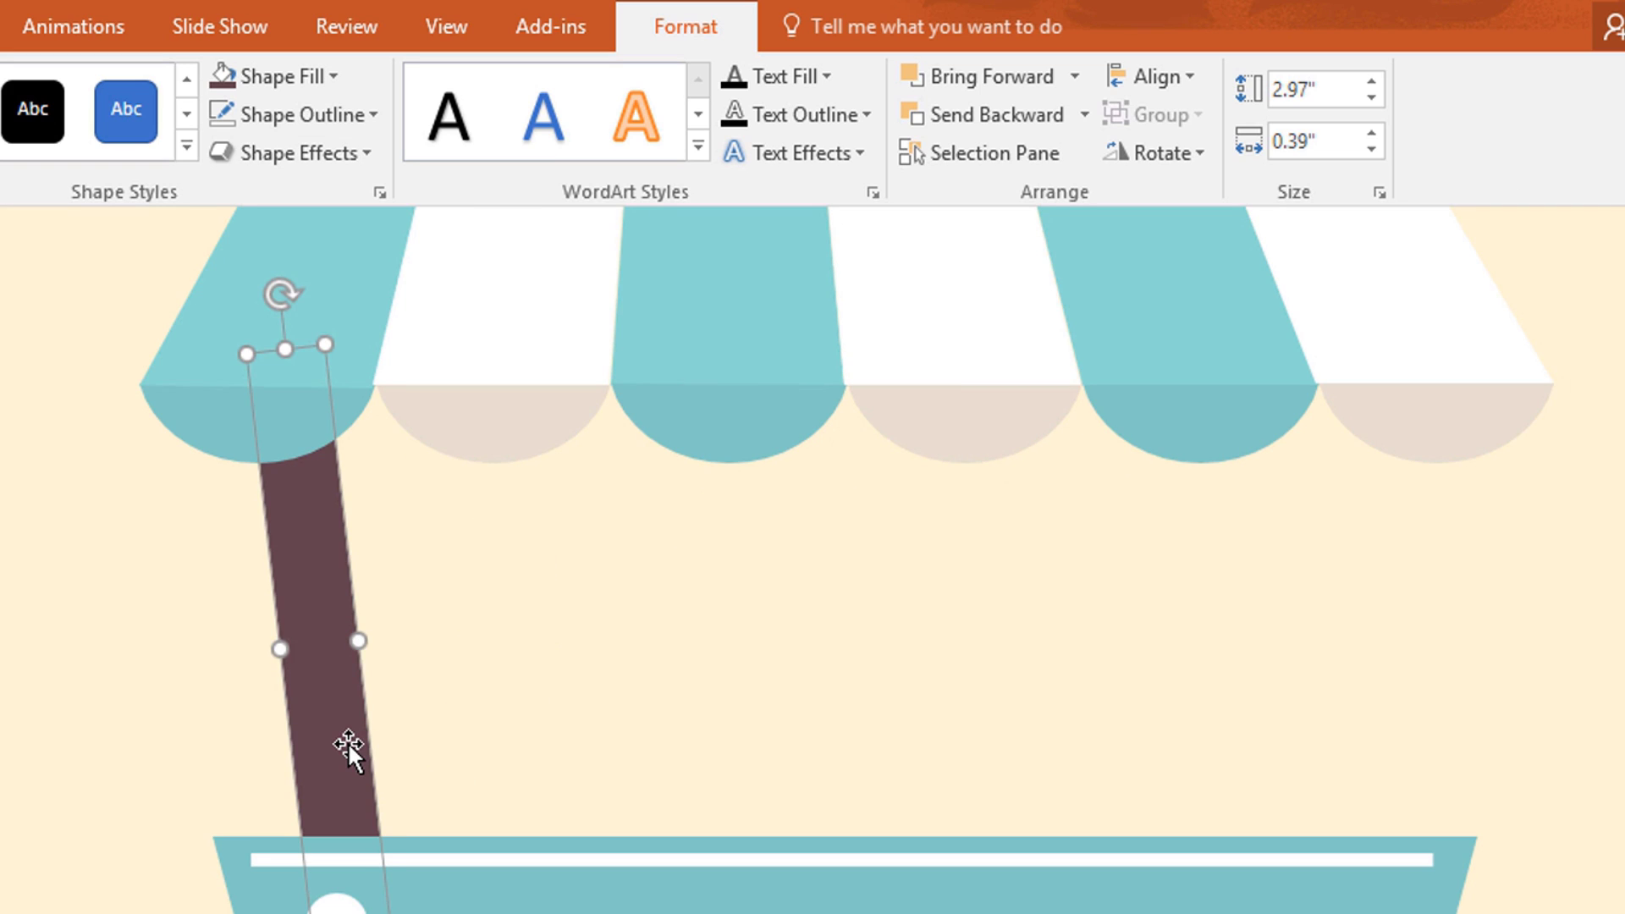
pyautogui.moveTo(348, 743); pyautogui.dragTo(355, 744)
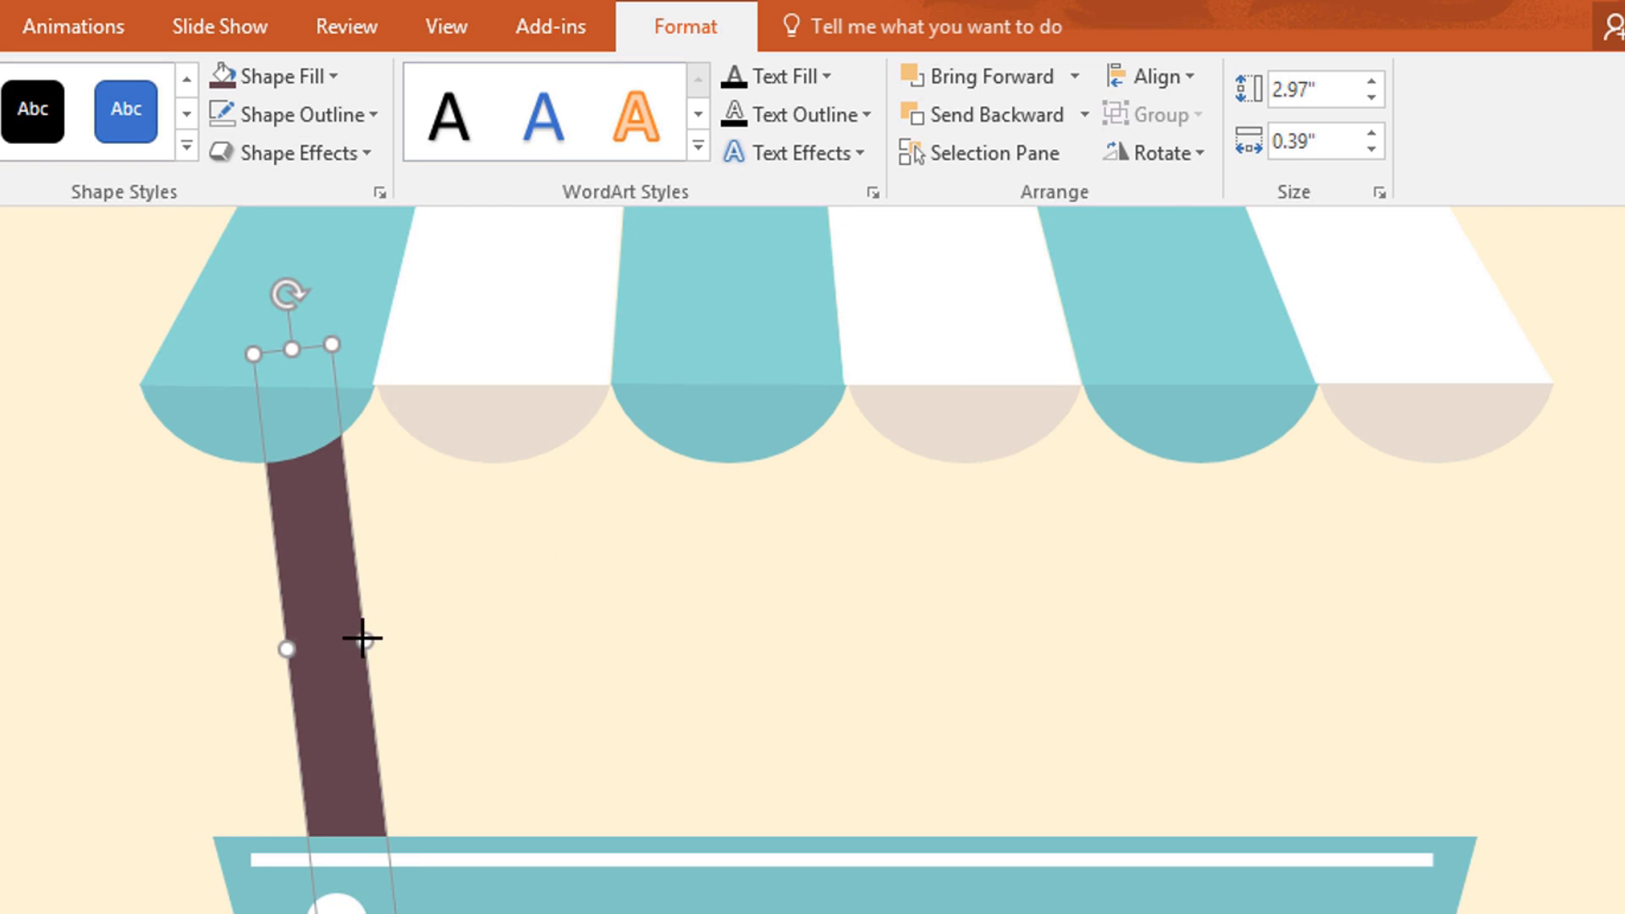
pyautogui.moveTo(363, 640); pyautogui.dragTo(344, 644)
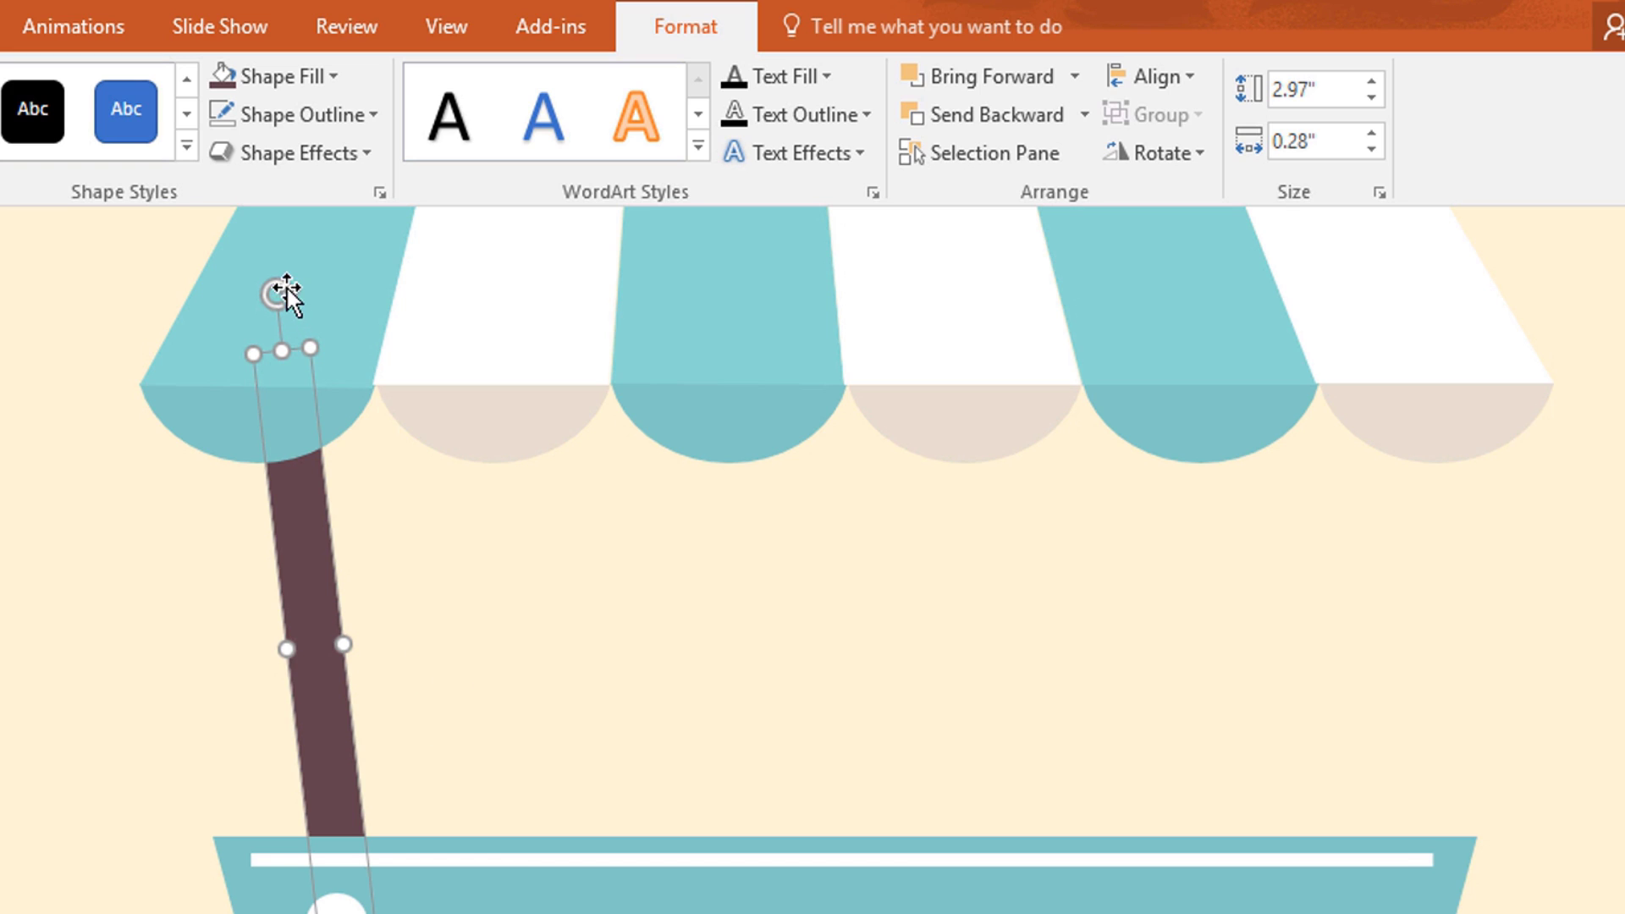
pyautogui.moveTo(280, 294); pyautogui.dragTo(281, 284)
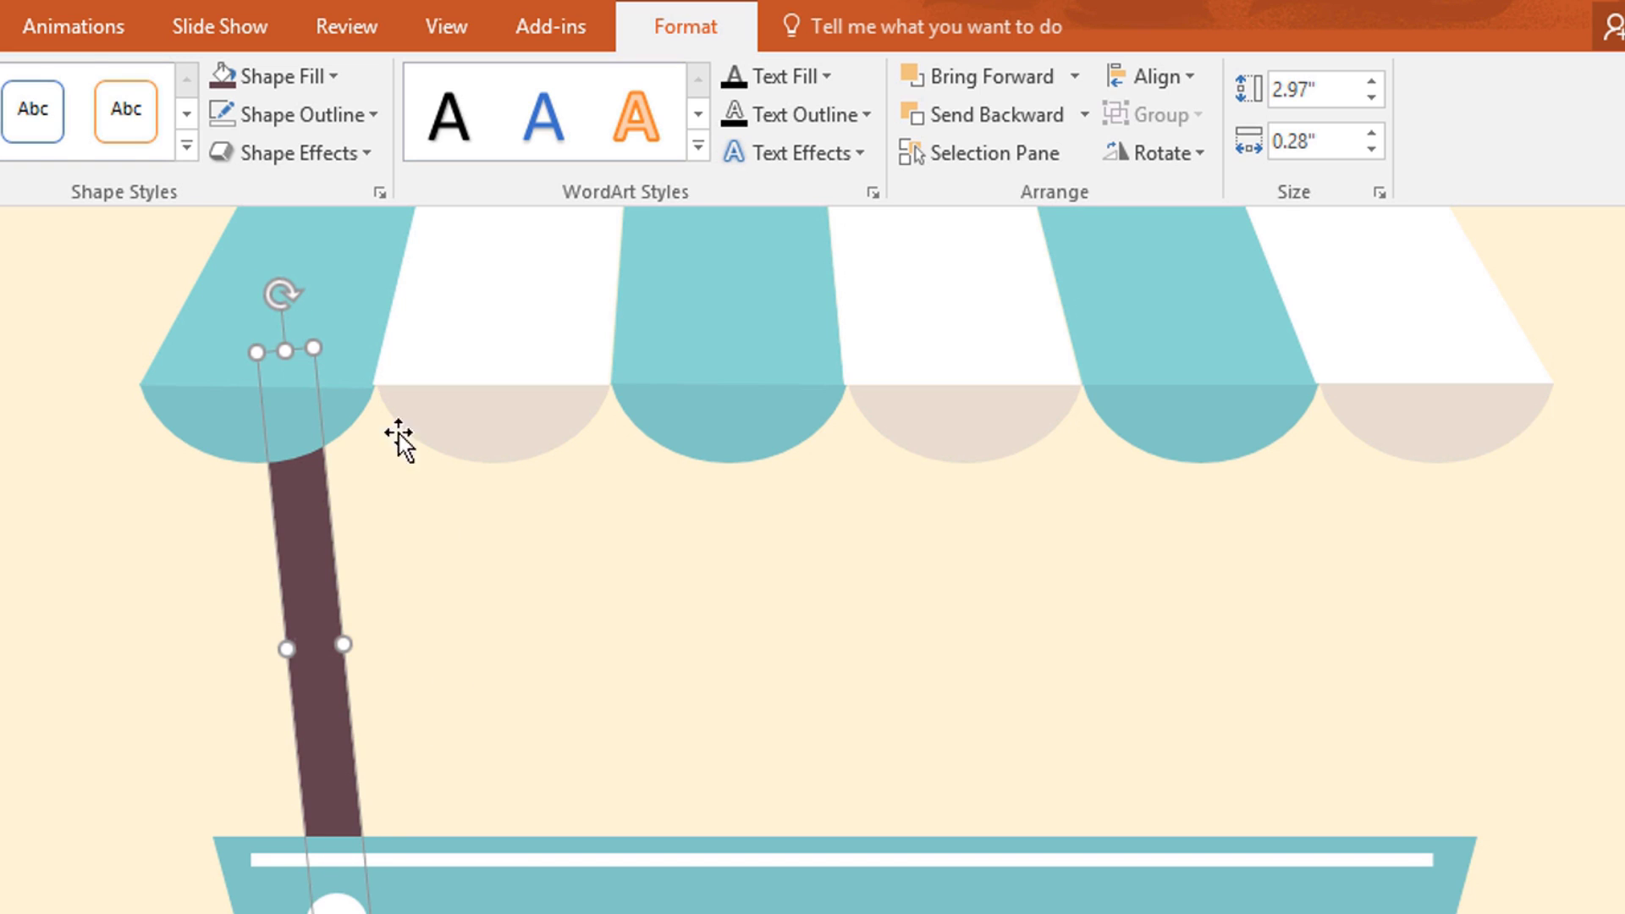
# Step: Copy the pole to the right side, send it back, tilt it oppositely under the awning
pyautogui.keyDown('ctrl'); pyautogui.moveTo(303, 591); pyautogui.dragTo(1266, 570); pyautogui.keyUp('ctrl')
pyautogui.rightClick(1269, 518)
pyautogui.moveTo(1380, 873)
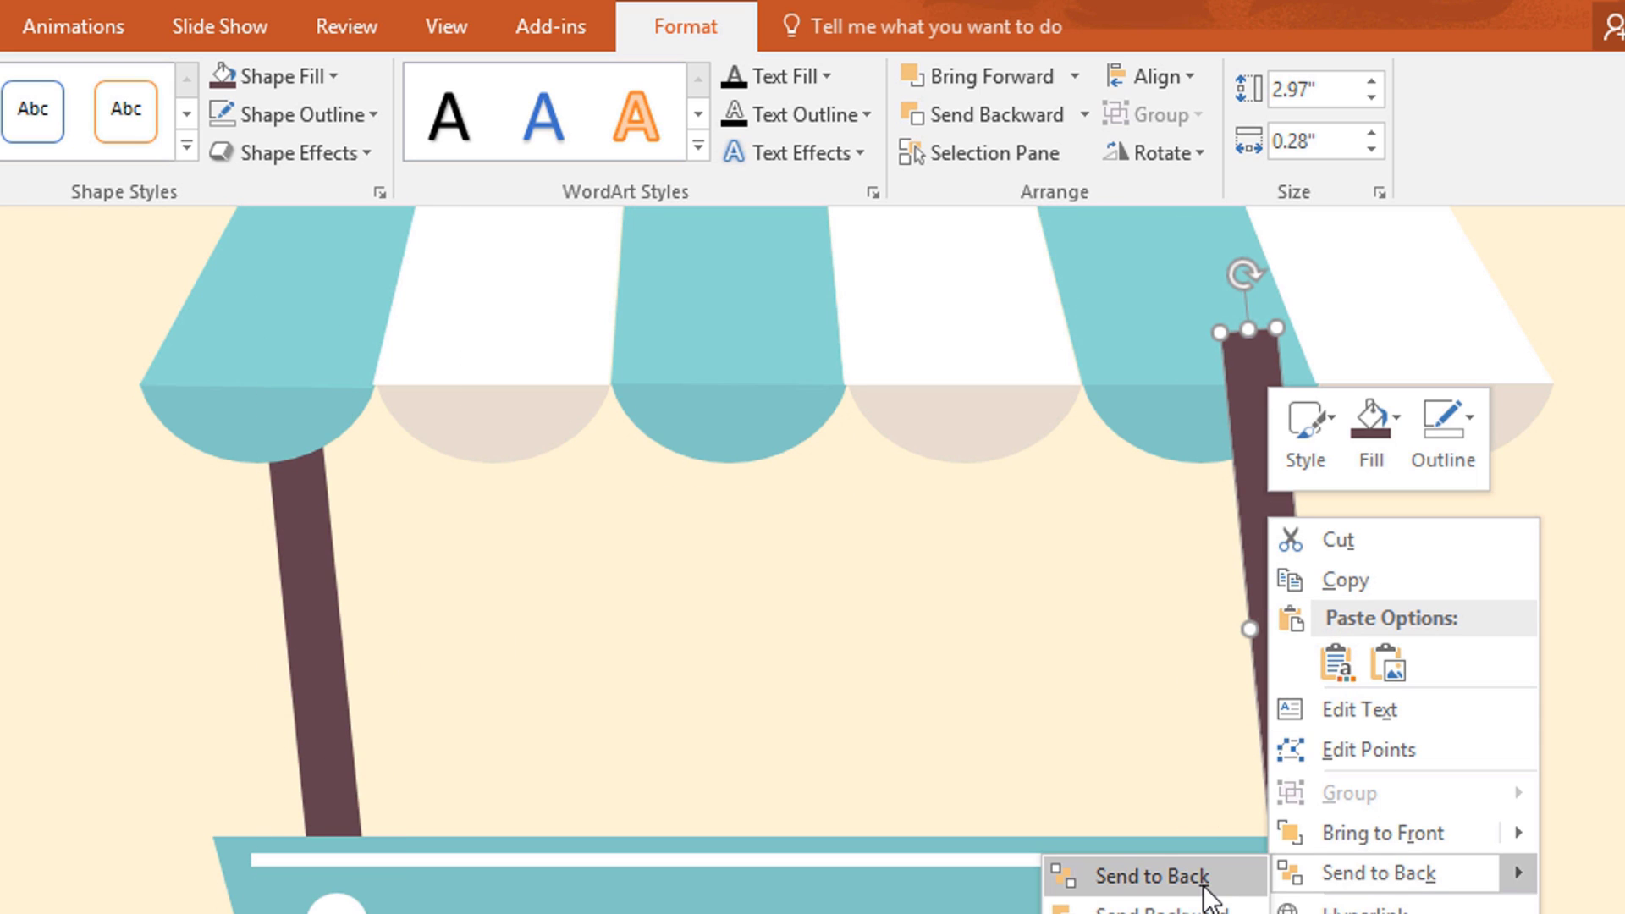
pyautogui.click(1208, 885)
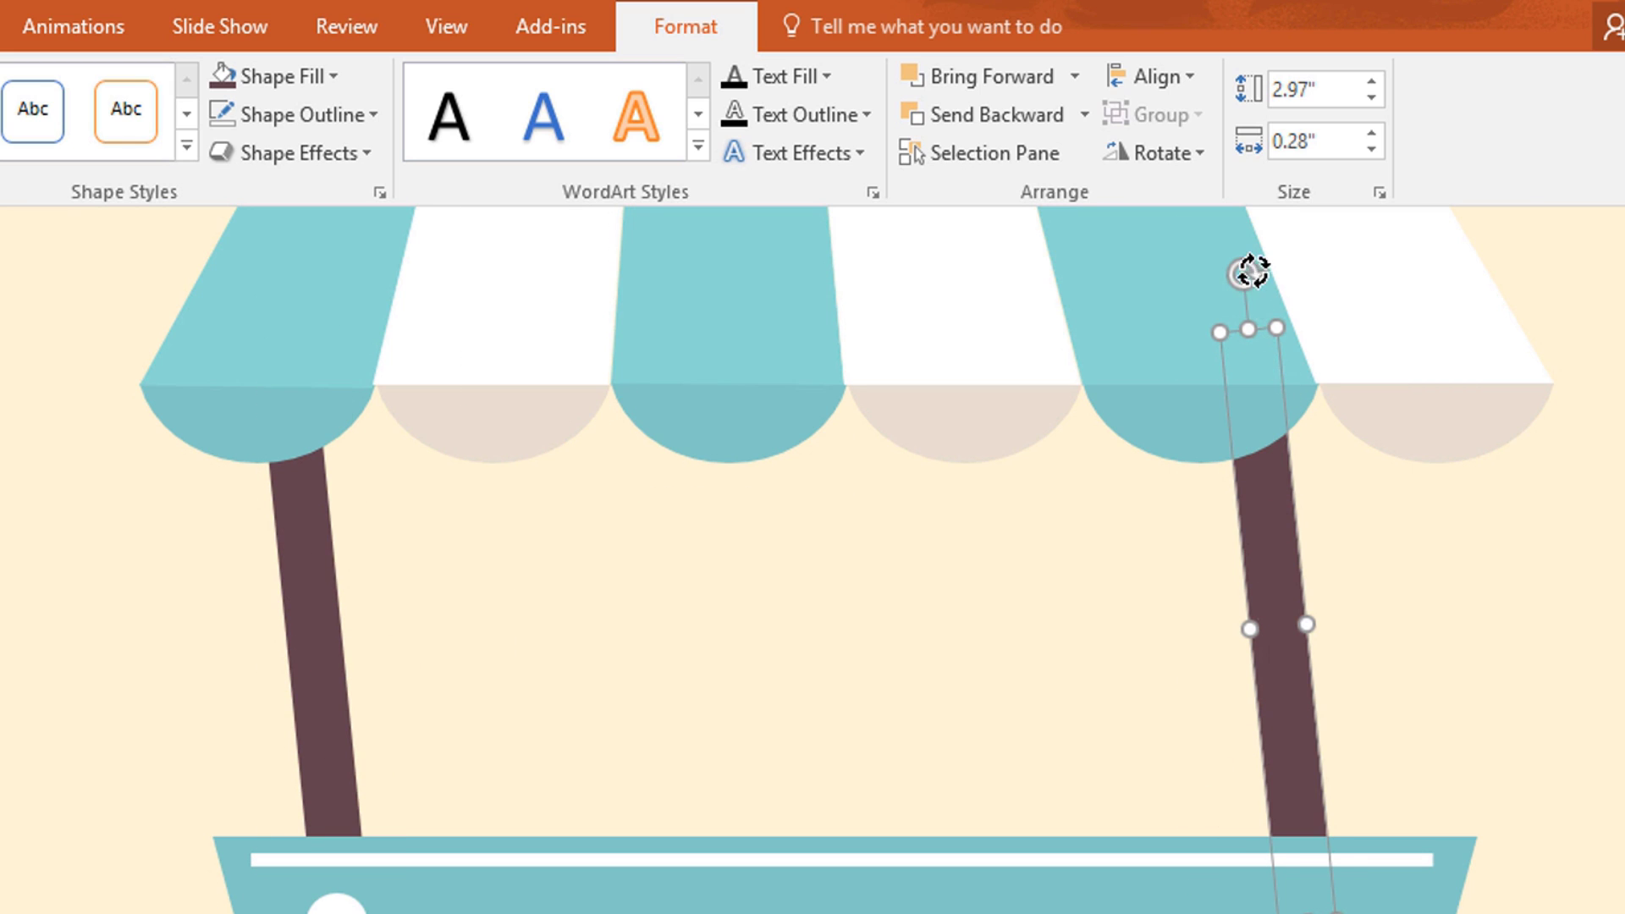
pyautogui.moveTo(1251, 271); pyautogui.dragTo(1334, 265)
pyautogui.moveTo(1287, 537); pyautogui.dragTo(1405, 525)
pyautogui.moveTo(1445, 264); pyautogui.dragTo(1435, 271)
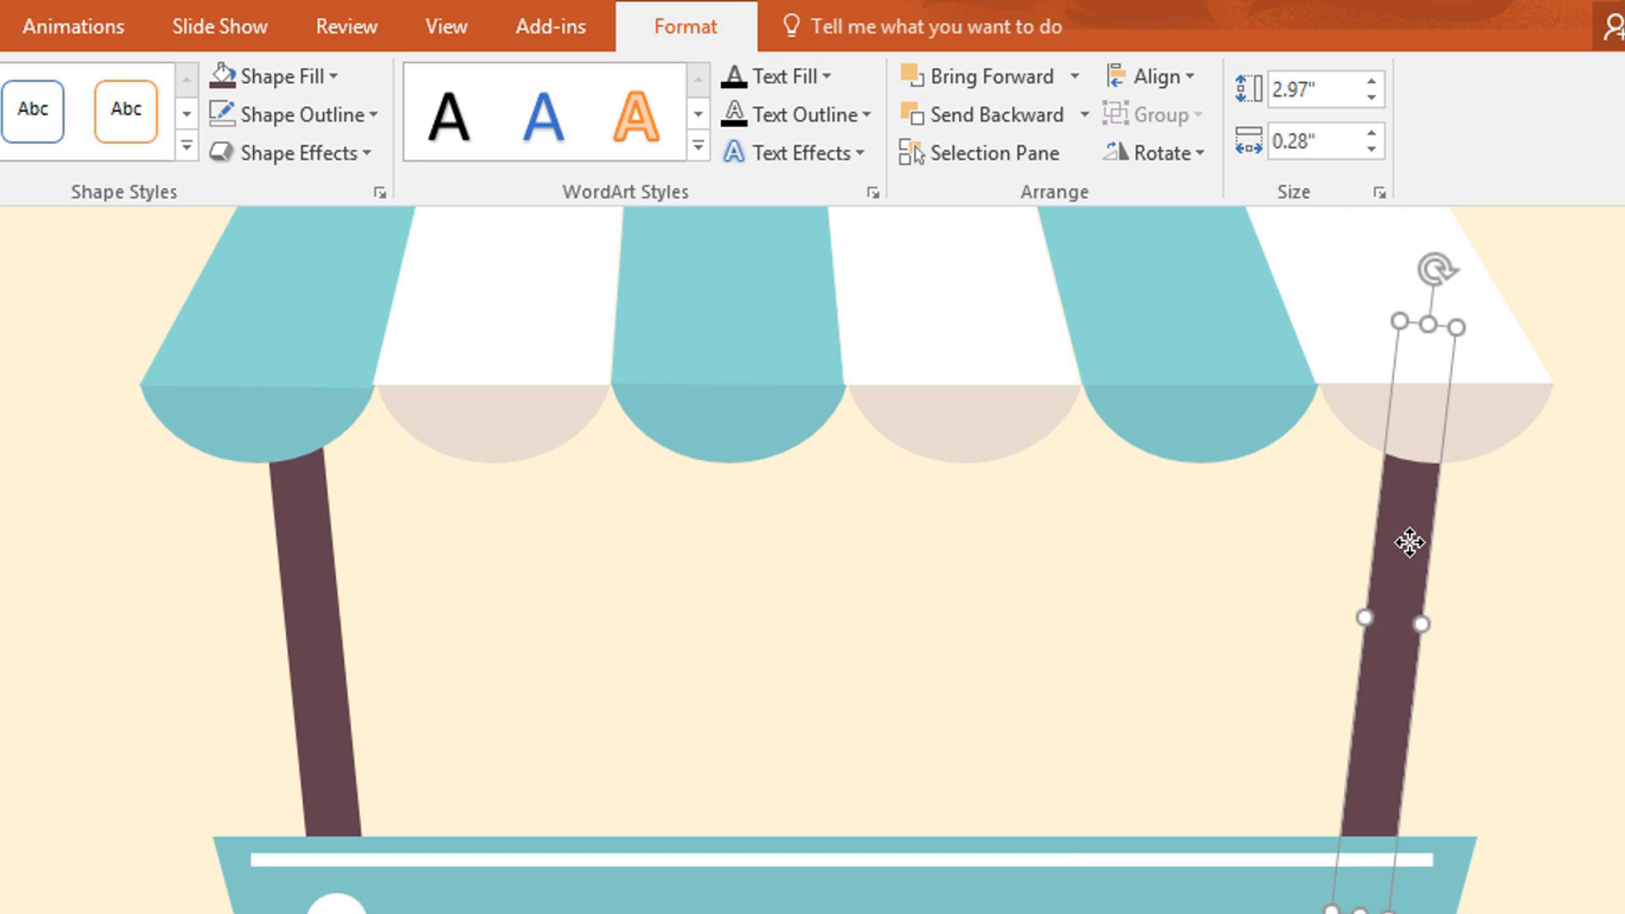
pyautogui.moveTo(1408, 544); pyautogui.dragTo(1397, 544)
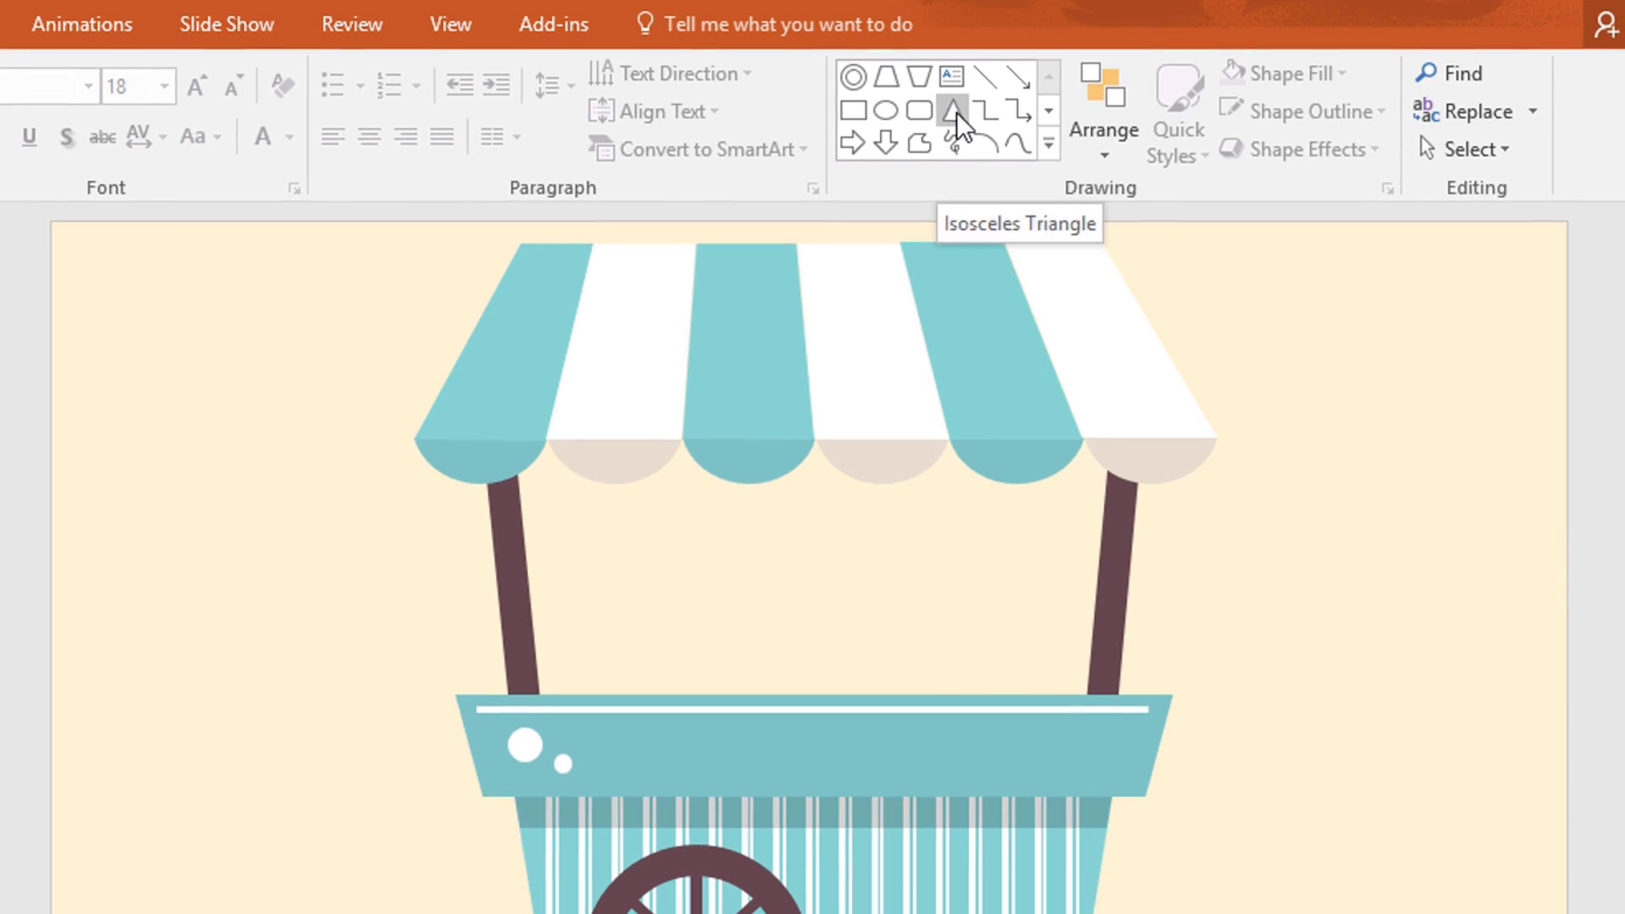
# Step: Draw an isosceles triangle, flip it downward and size it as a narrow cone between the poles
pyautogui.click(957, 113)
pyautogui.moveTo(742, 578); pyautogui.dragTo(791, 638)
pyautogui.scroll(3, 799, 653)
pyautogui.moveTo(965, 637); pyautogui.dragTo(810, 634)
pyautogui.moveTo(730, 436); pyautogui.dragTo(729, 779)
pyautogui.moveTo(726, 664); pyautogui.dragTo(641, 716)
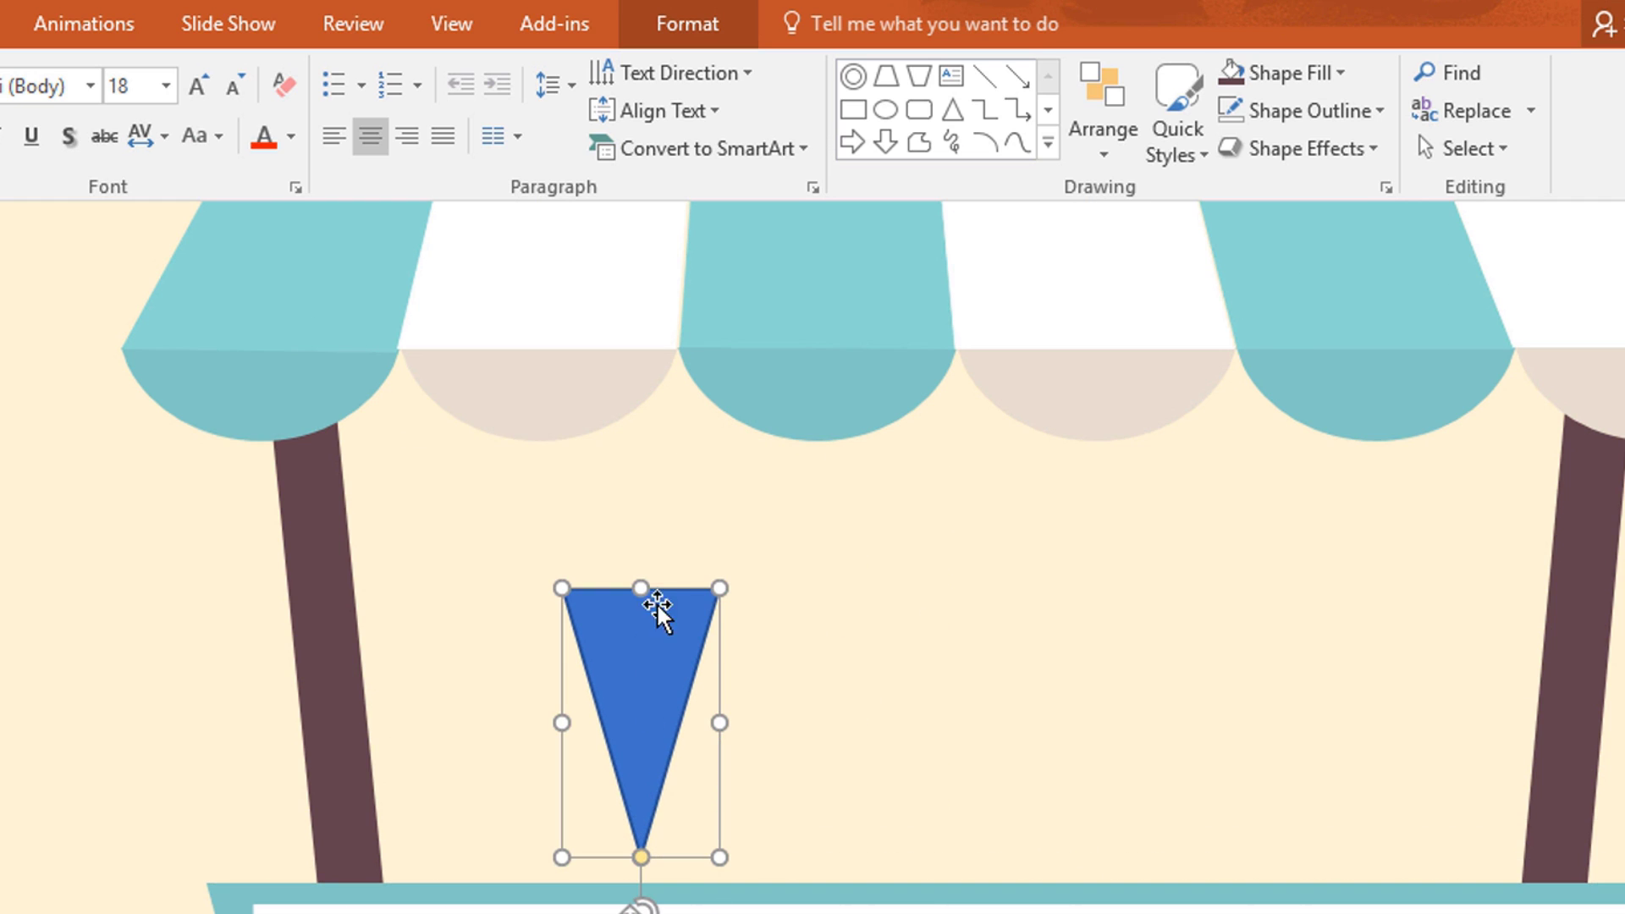
pyautogui.moveTo(647, 590); pyautogui.dragTo(646, 639)
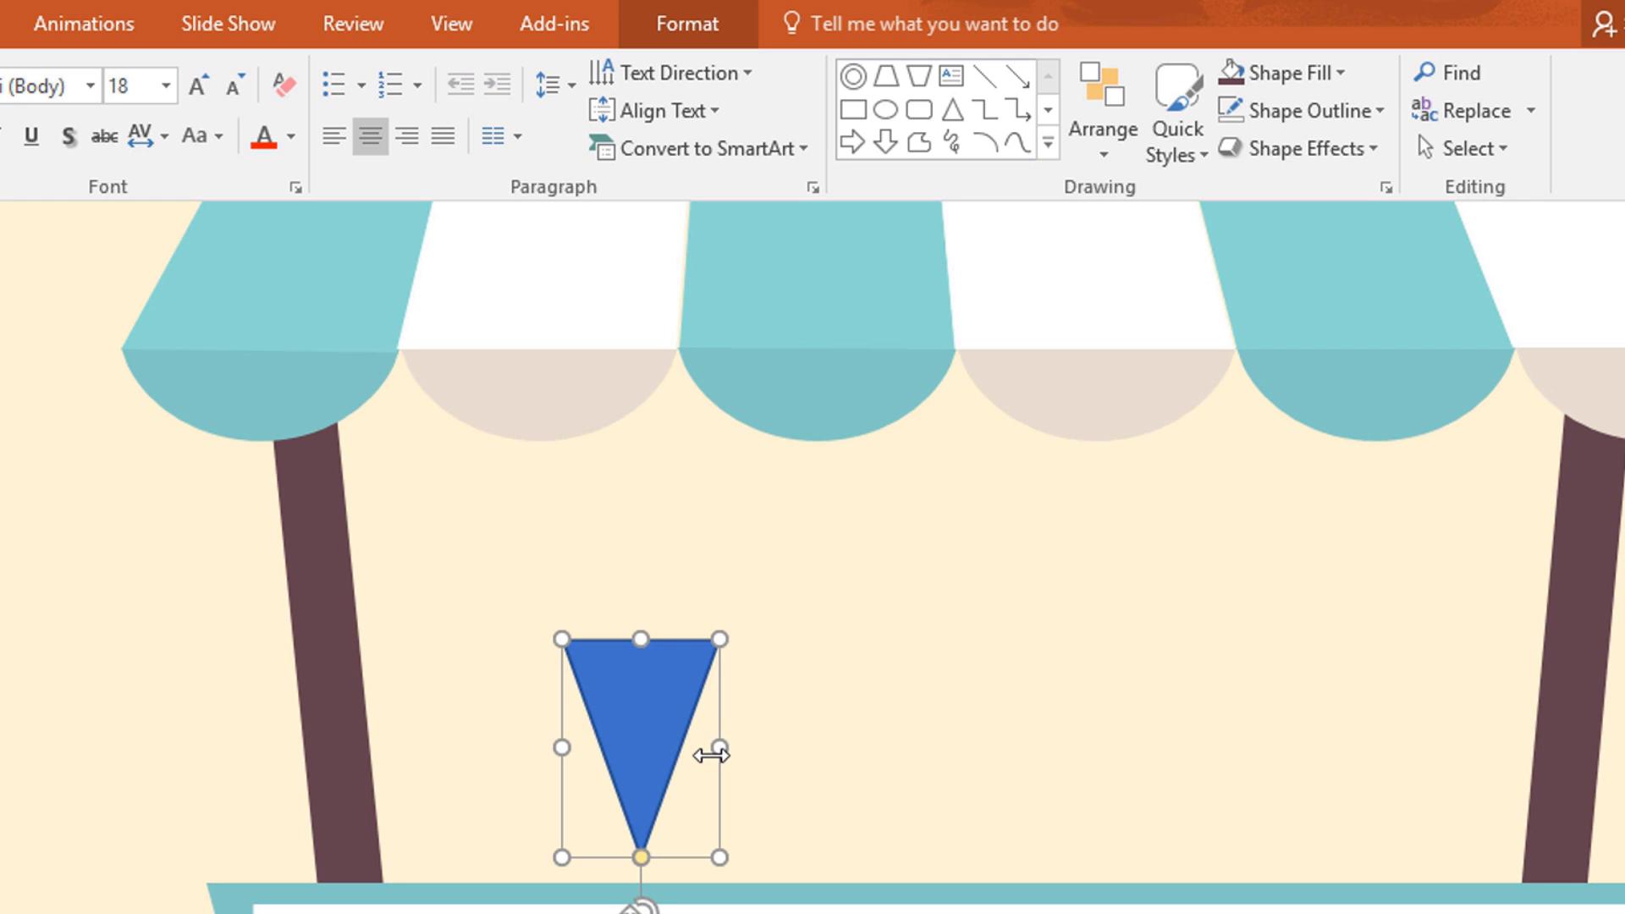
pyautogui.moveTo(711, 756); pyautogui.dragTo(623, 732)
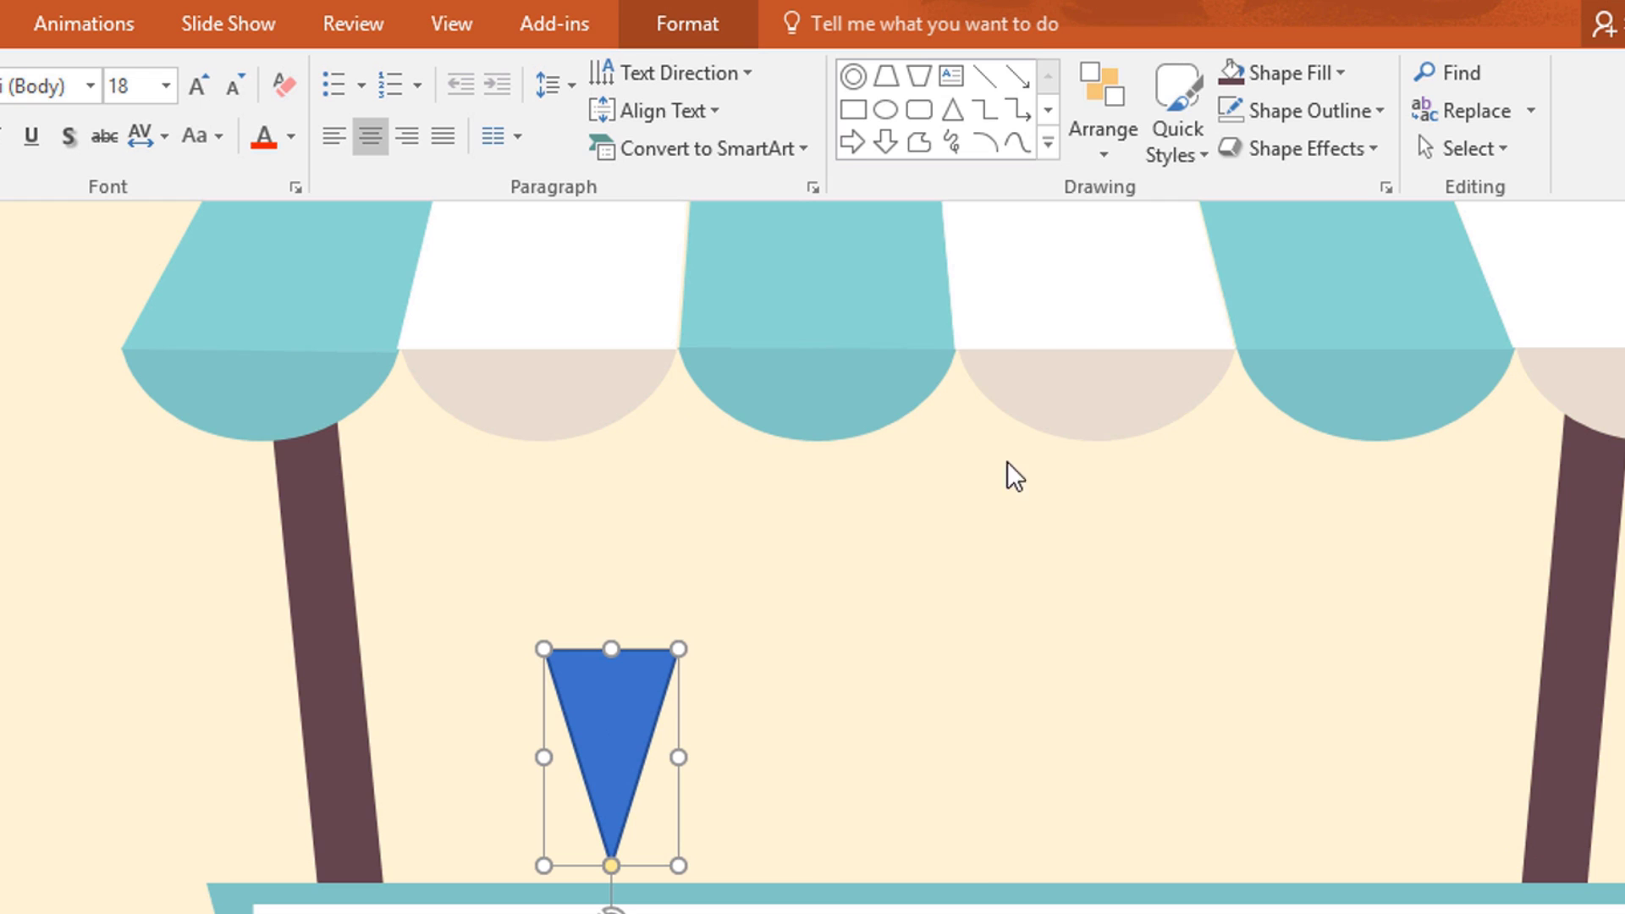
# Step: Draw a Round Same Side Corner rectangle as a dome scoop sitting on the cone
pyautogui.click(1048, 143)
pyautogui.click(1083, 285)
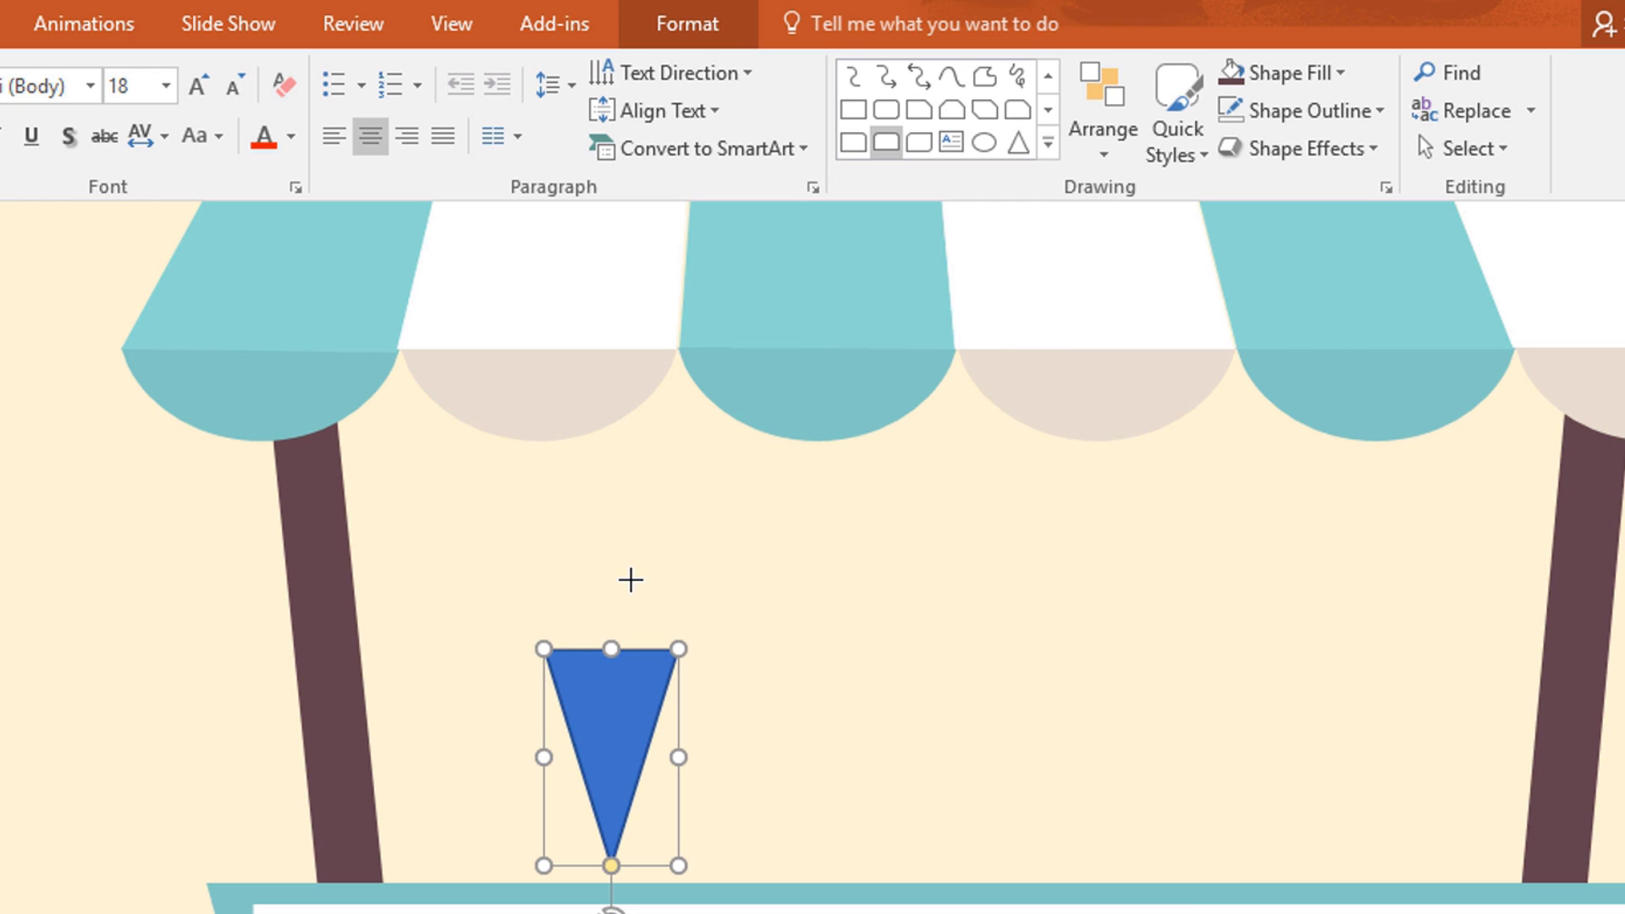
pyautogui.moveTo(559, 555); pyautogui.dragTo(648, 627)
pyautogui.moveTo(633, 555); pyautogui.dragTo(612, 556)
pyautogui.moveTo(650, 628); pyautogui.dragTo(675, 641)
pyautogui.moveTo(645, 619); pyautogui.dragTo(678, 609)
pyautogui.click(601, 750)
# Step: Fill the cone light yellow with no outline
pyautogui.click(686, 11)
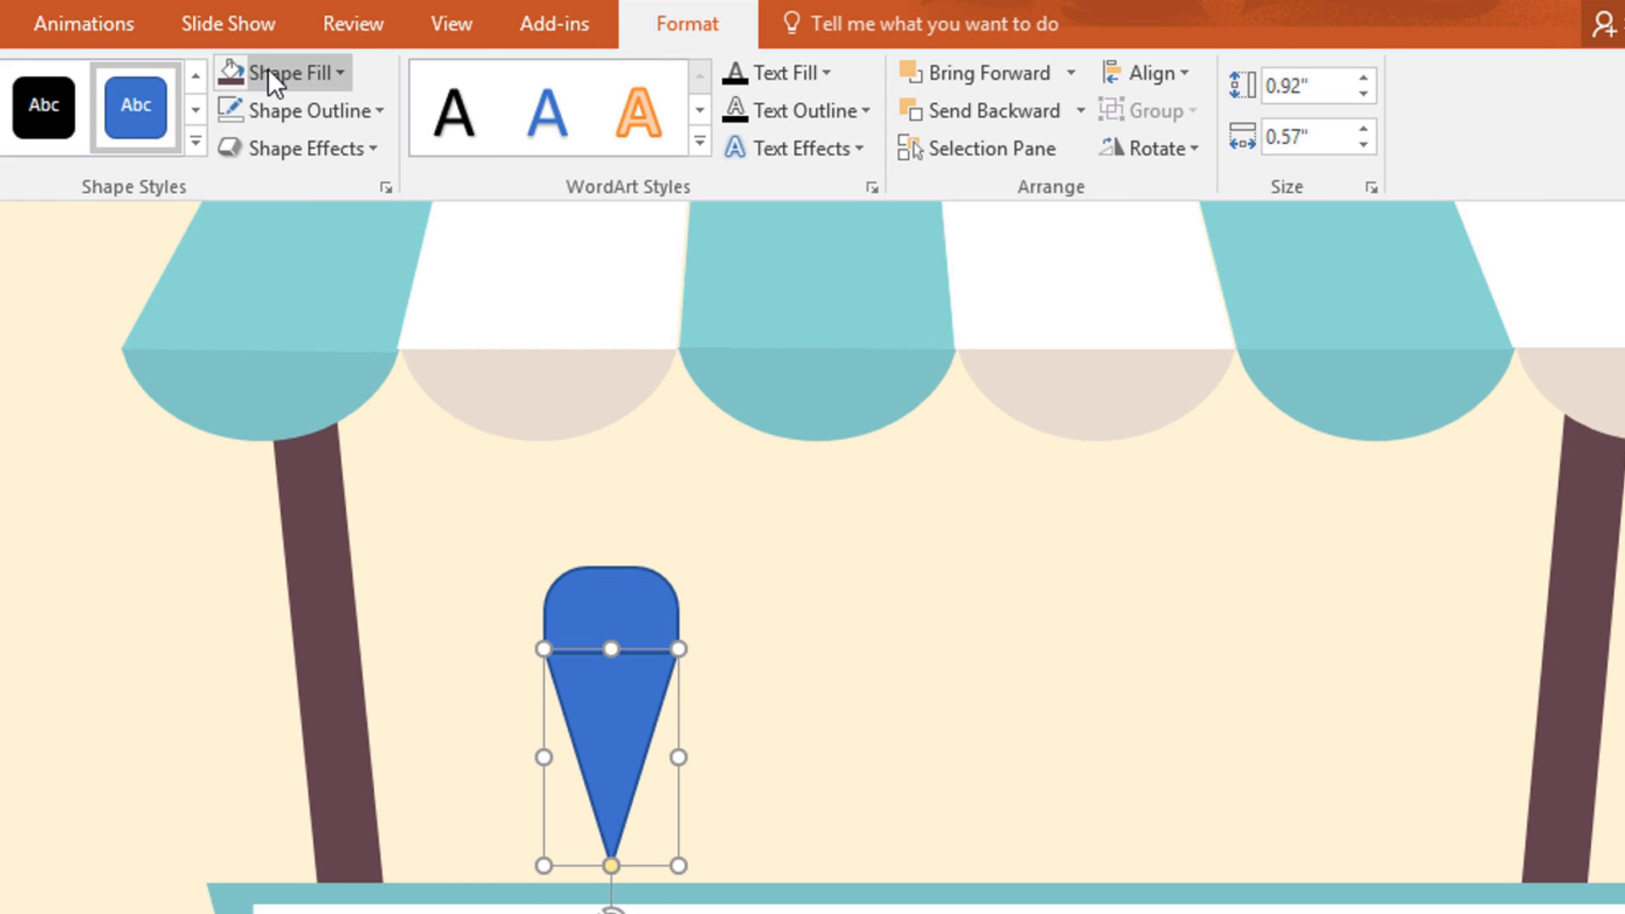
pyautogui.click(267, 72)
pyautogui.click(484, 388)
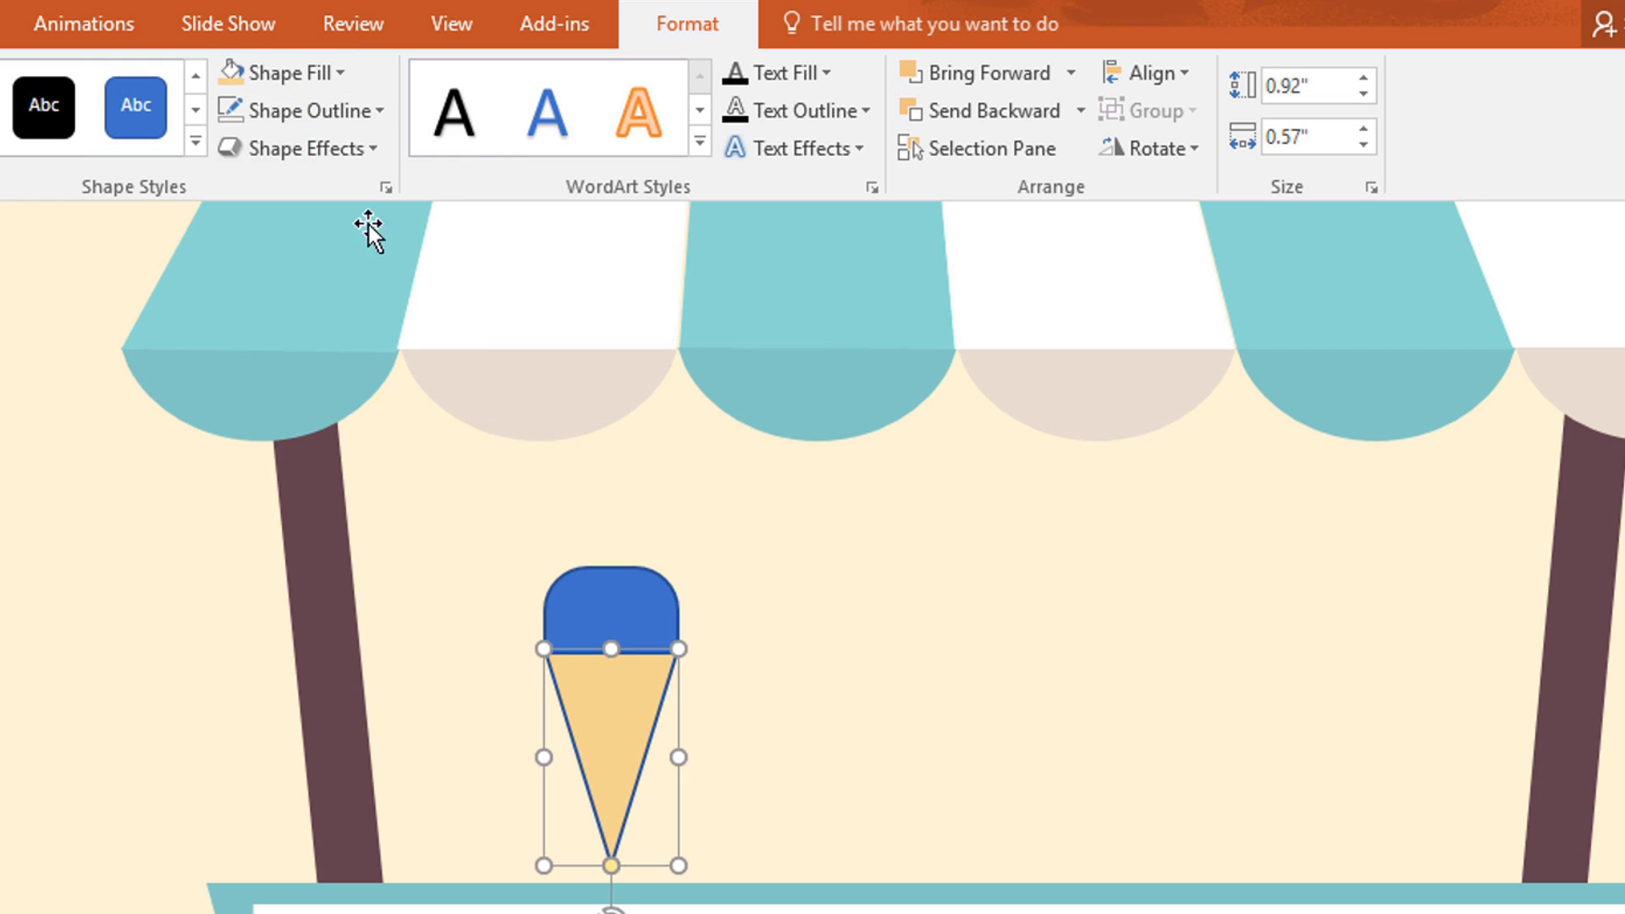
pyautogui.click(320, 119)
pyautogui.click(308, 463)
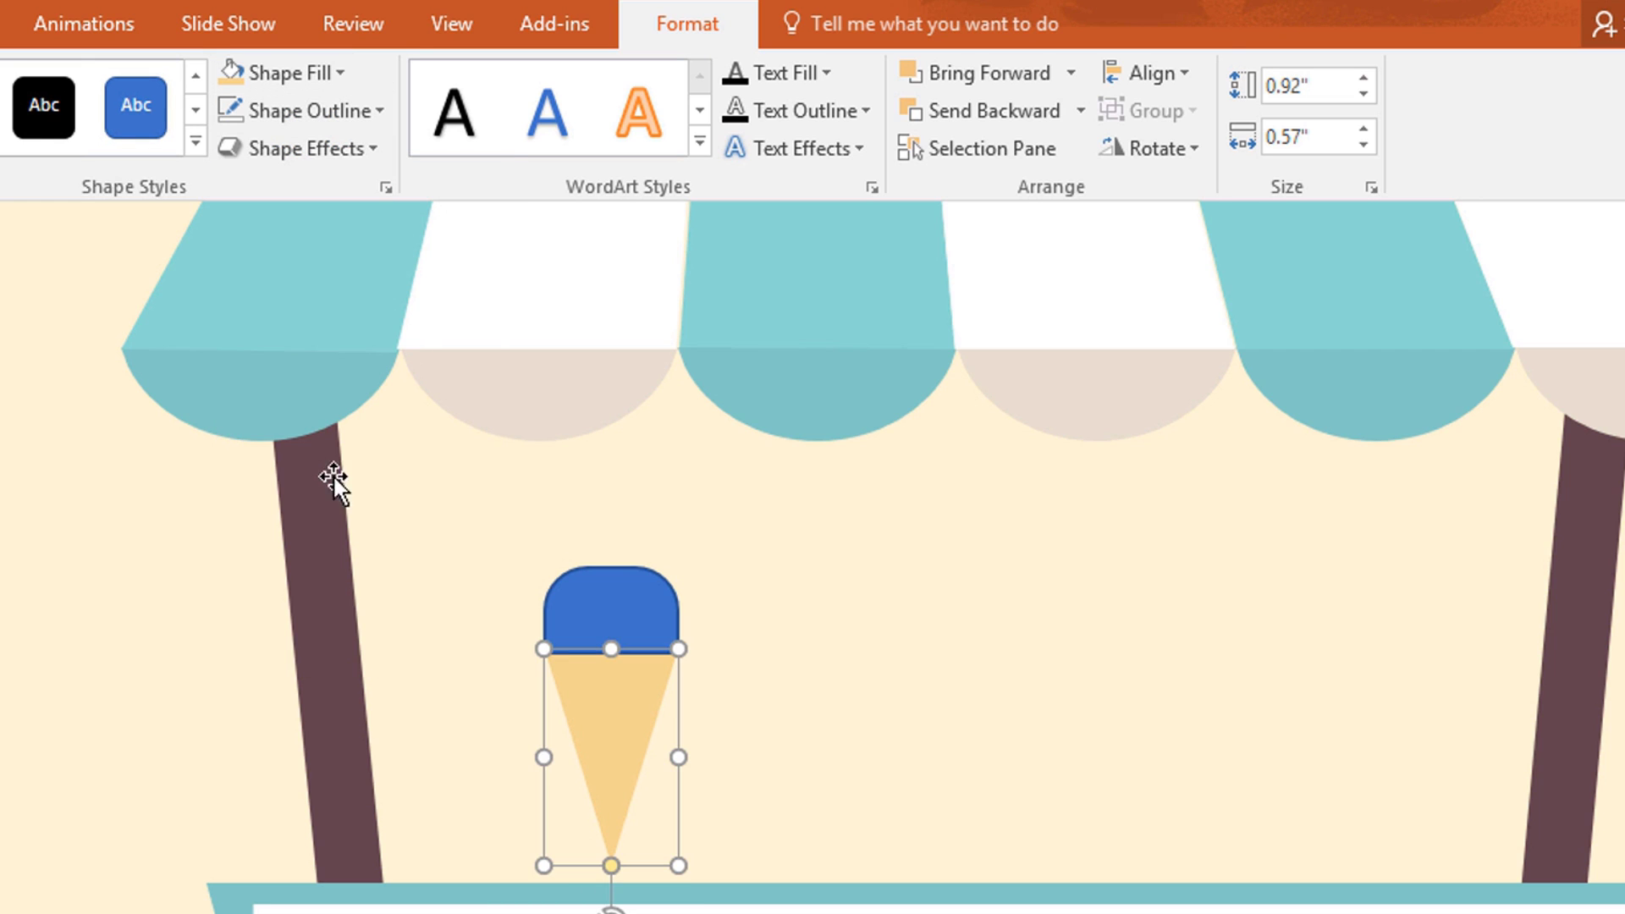
# Step: Fill the scoop dark brown with no outline and add a shorter copy on top
pyautogui.click(604, 601)
pyautogui.click(301, 83)
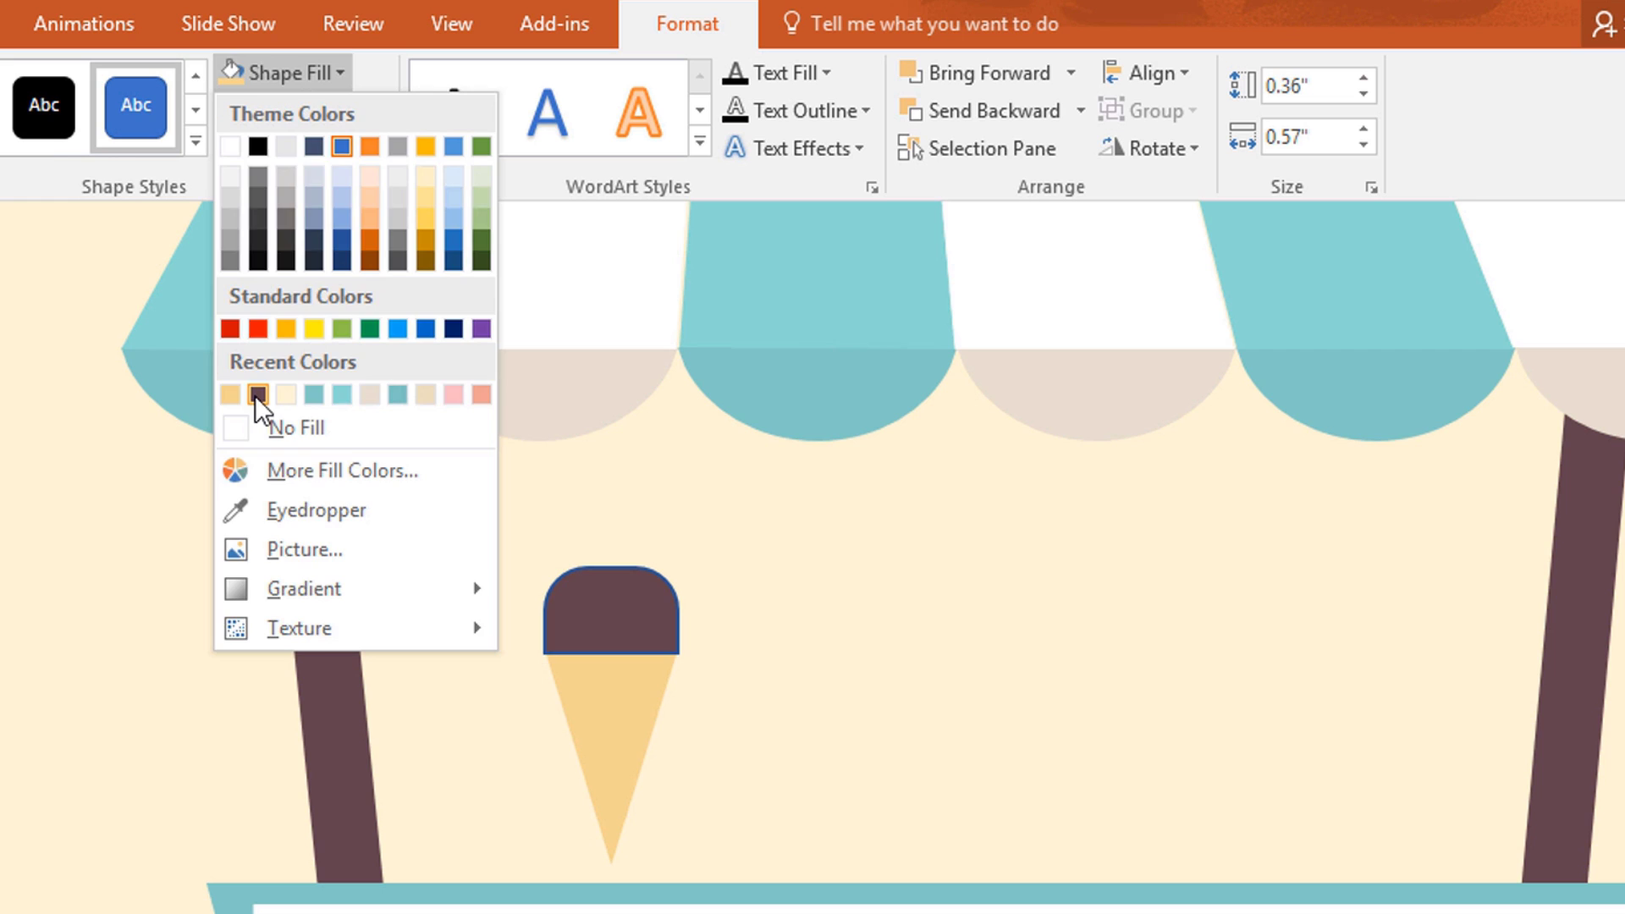
pyautogui.click(257, 395)
pyautogui.click(256, 114)
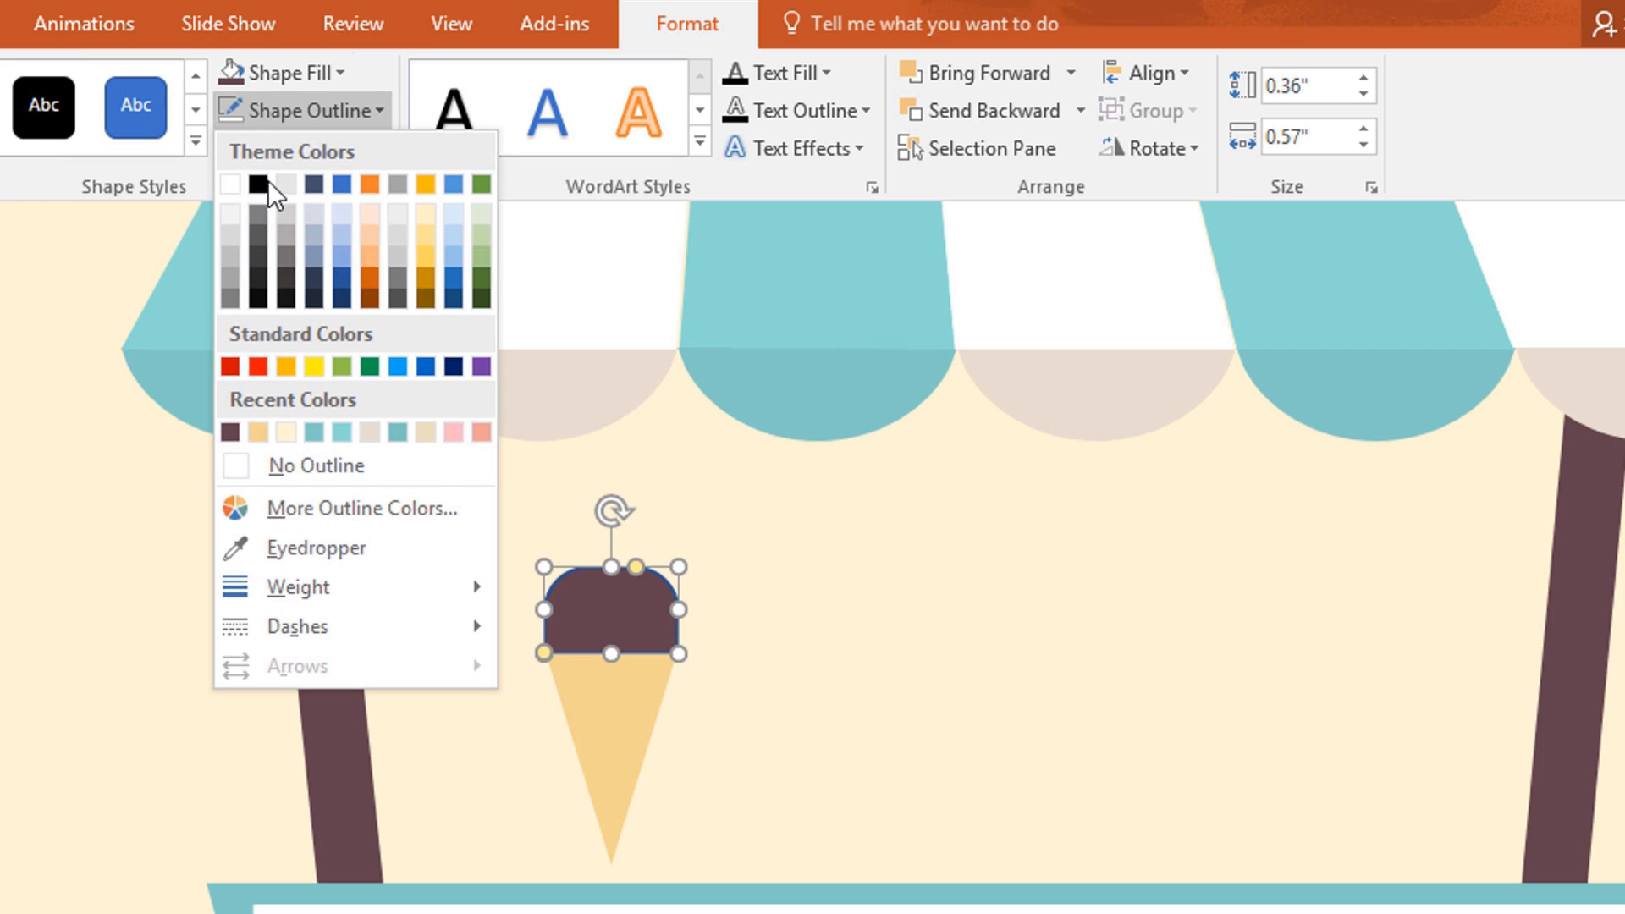
pyautogui.click(349, 467)
pyautogui.click(622, 576)
pyautogui.moveTo(642, 569); pyautogui.dragTo(592, 555)
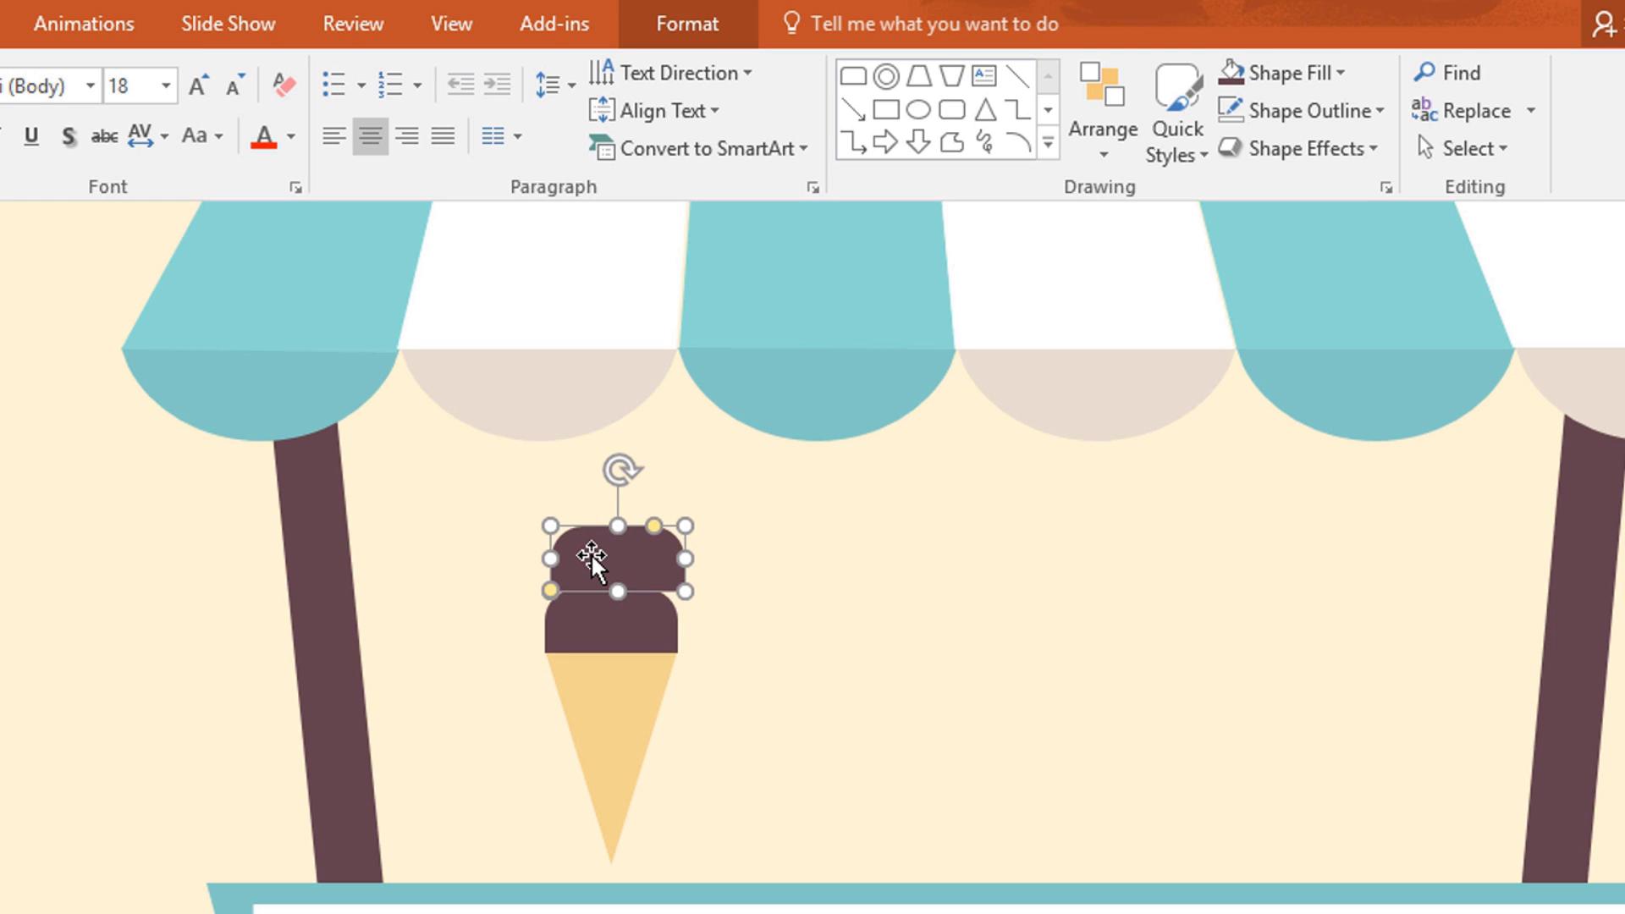
# Step: Colour the top scoop rose, resize it and centre it on the cone
pyautogui.click(630, 17)
pyautogui.click(275, 75)
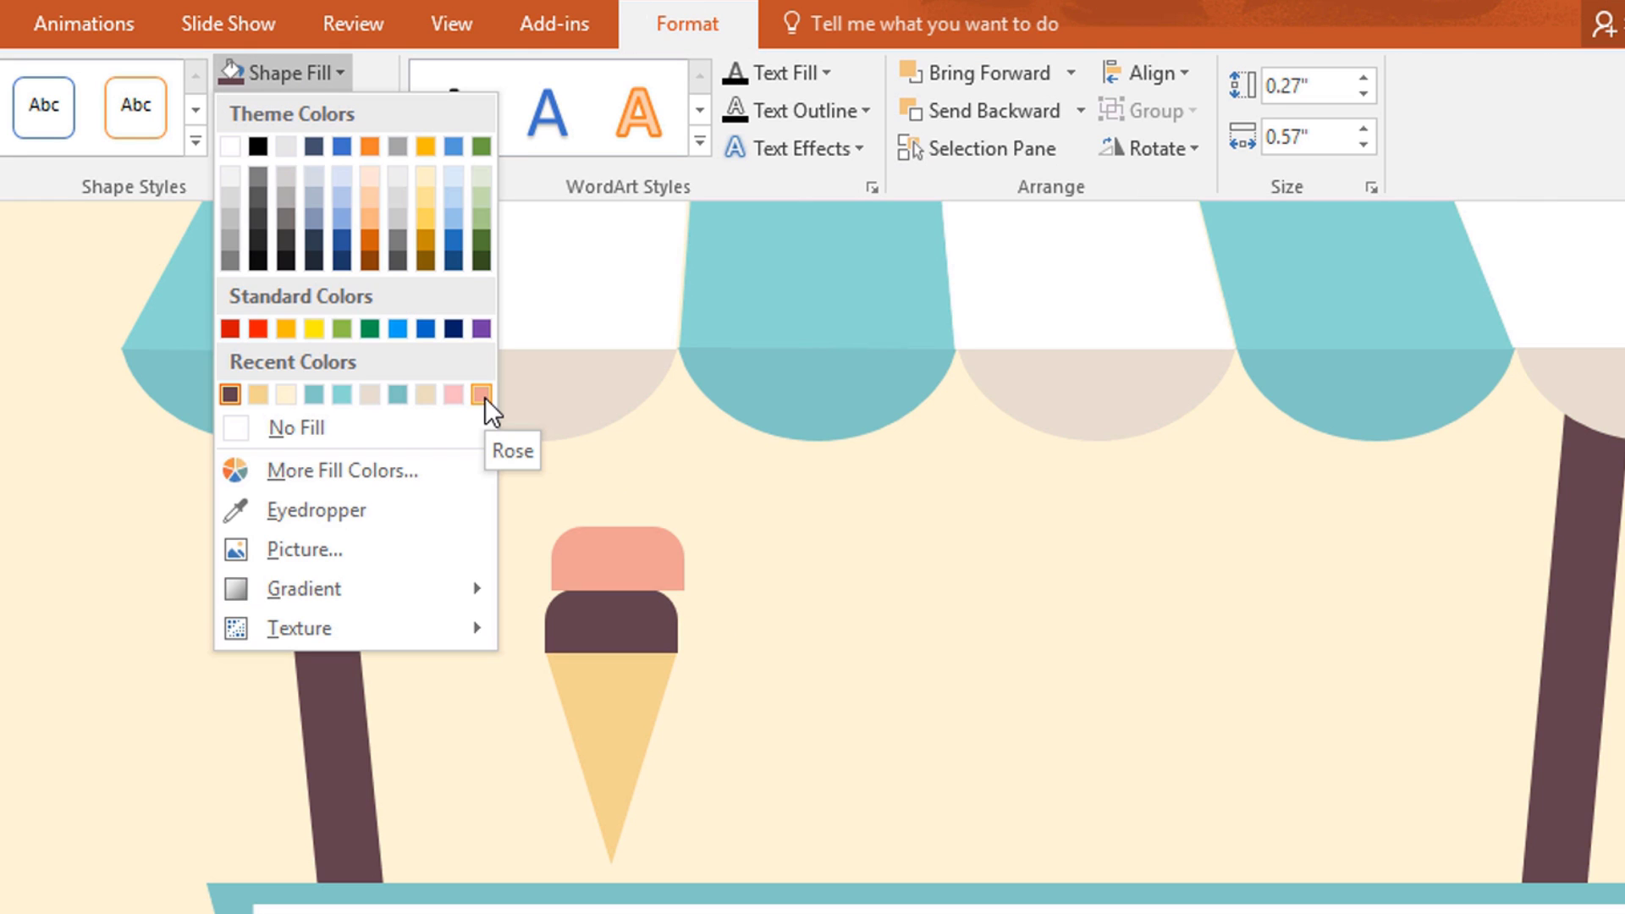
pyautogui.click(482, 395)
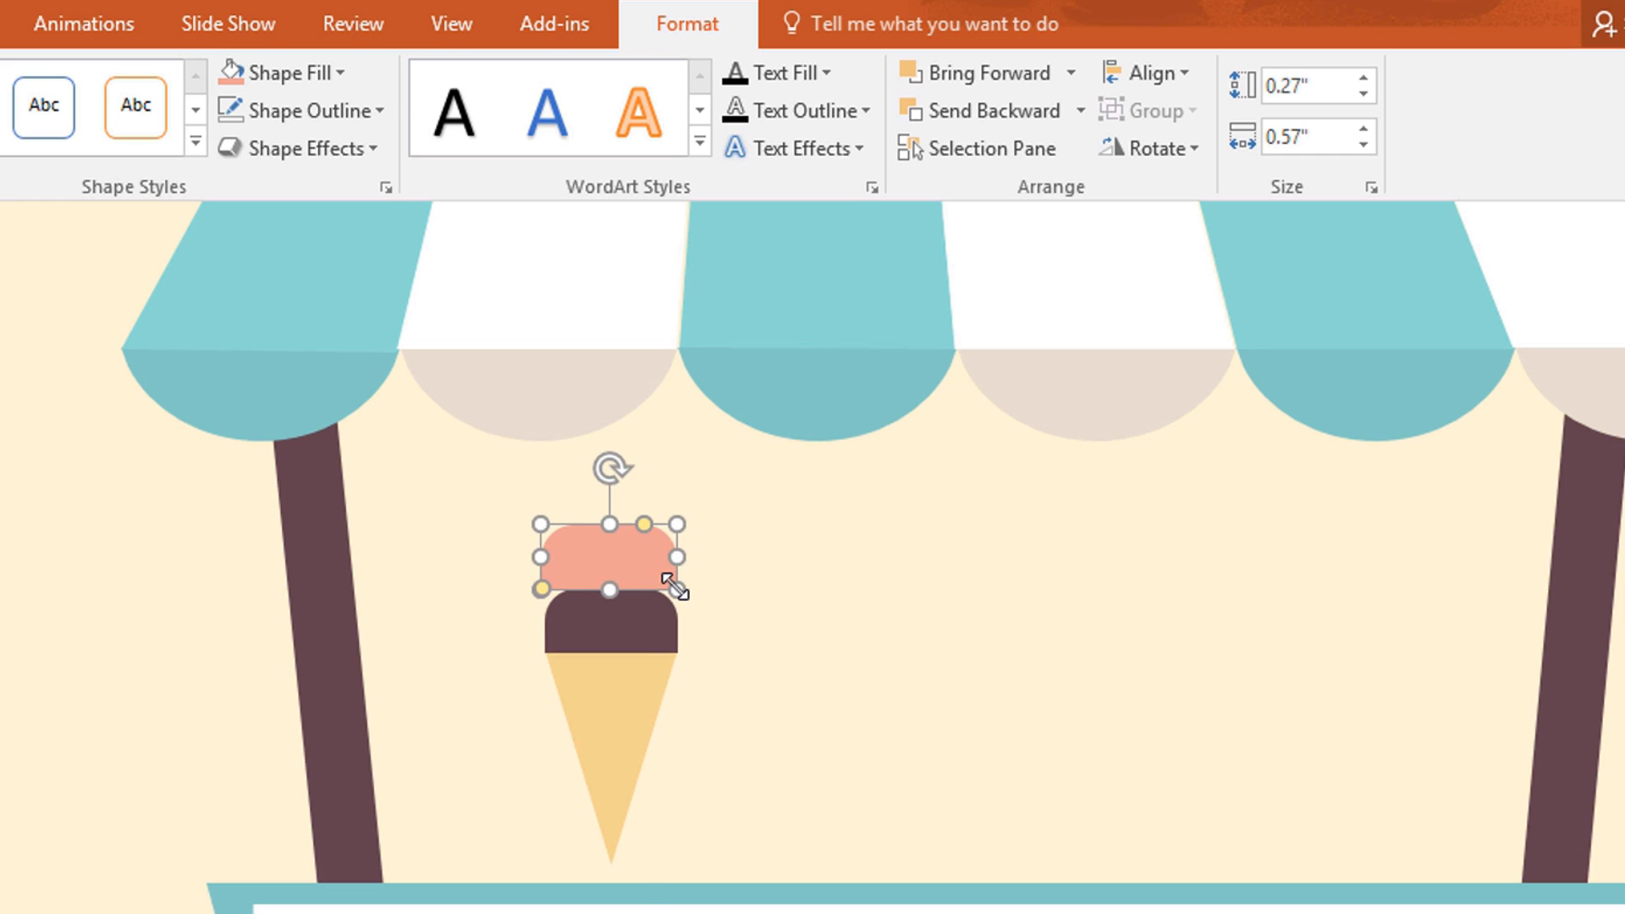
pyautogui.moveTo(675, 586); pyautogui.dragTo(633, 582)
pyautogui.moveTo(544, 534); pyautogui.dragTo(592, 562)
pyautogui.click(669, 483)
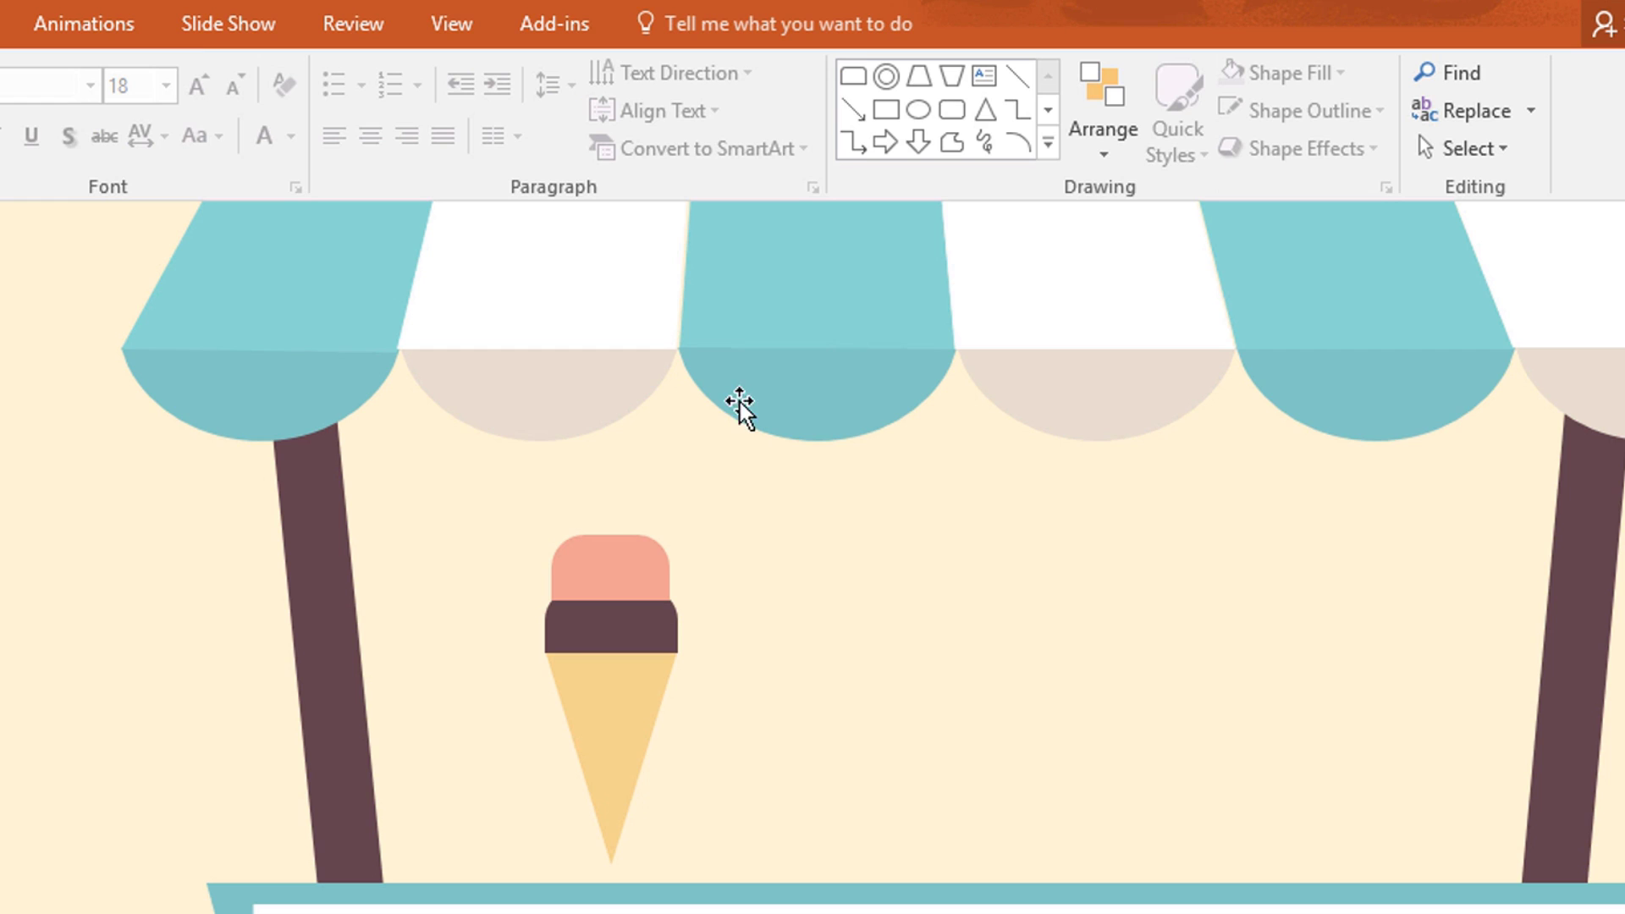
# Step: Draw a thin round-topped rectangle drip filled with the scoop's pink and no outline
pyautogui.moveTo(753, 517); pyautogui.dragTo(919, 591)
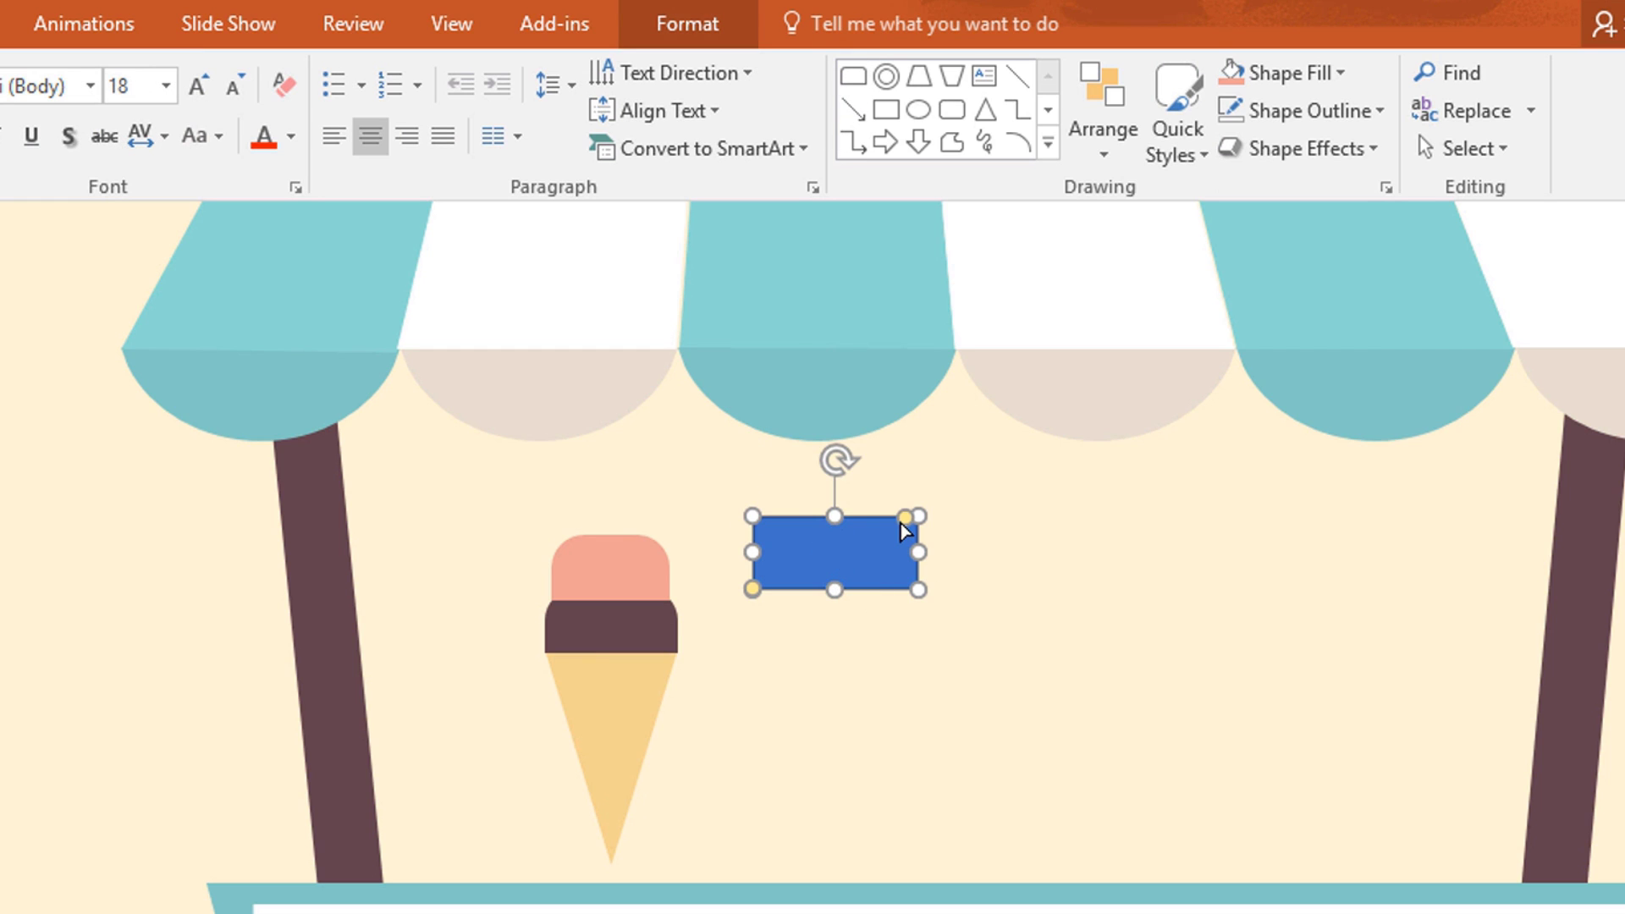
pyautogui.moveTo(901, 523); pyautogui.dragTo(828, 544)
pyautogui.moveTo(919, 590); pyautogui.dragTo(777, 569)
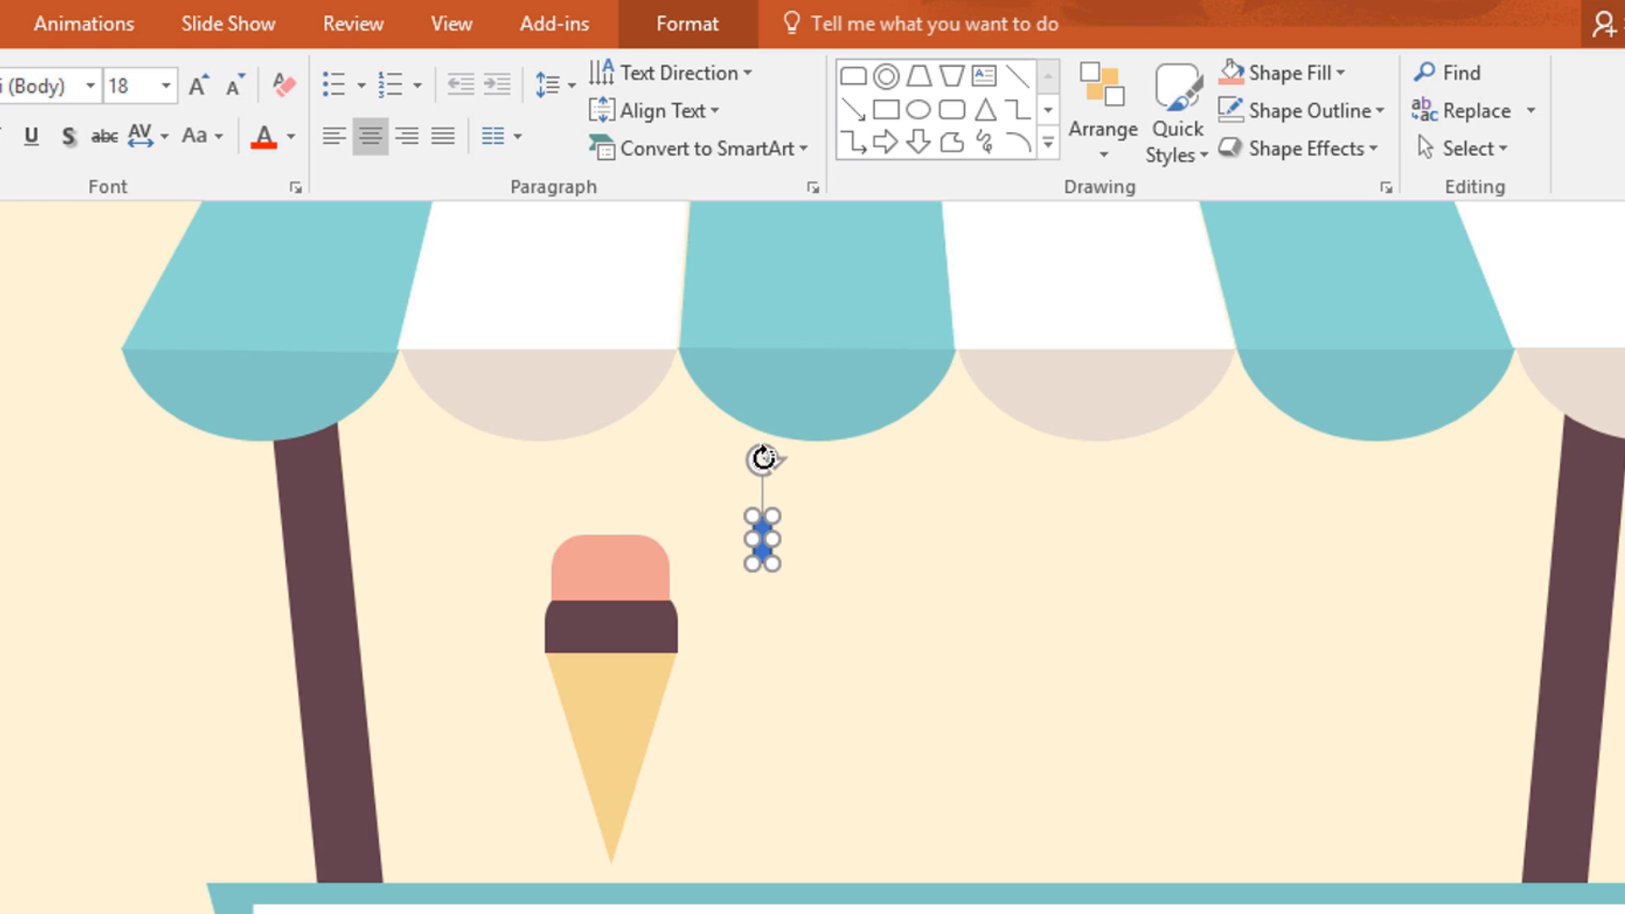
pyautogui.click(712, 25)
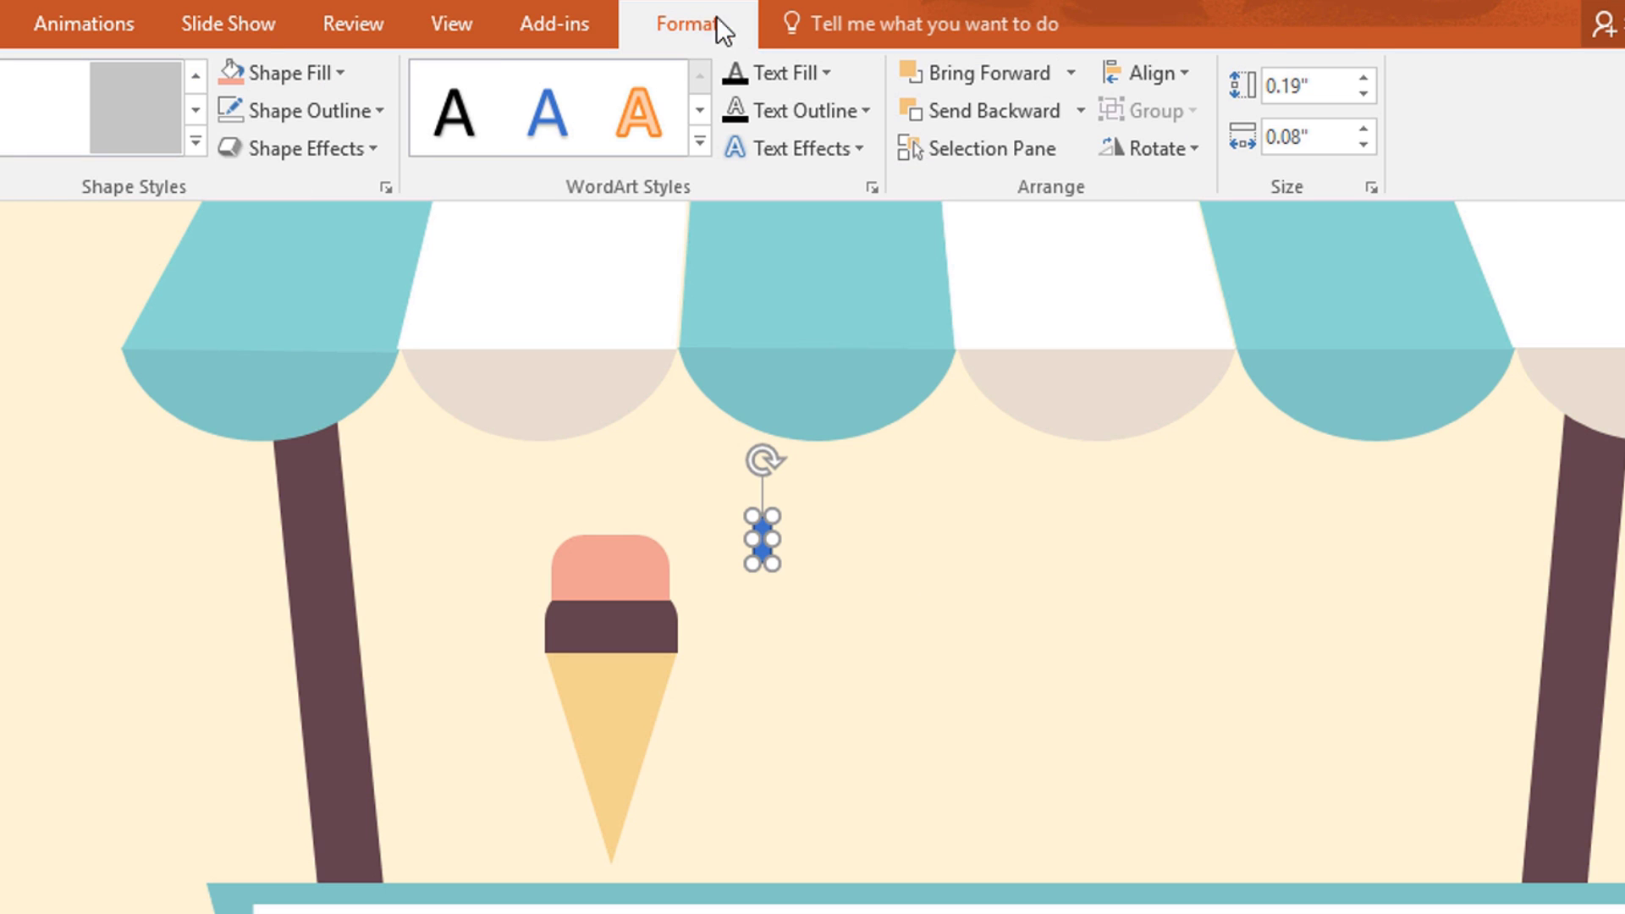
pyautogui.click(273, 76)
pyautogui.click(230, 392)
pyautogui.click(302, 103)
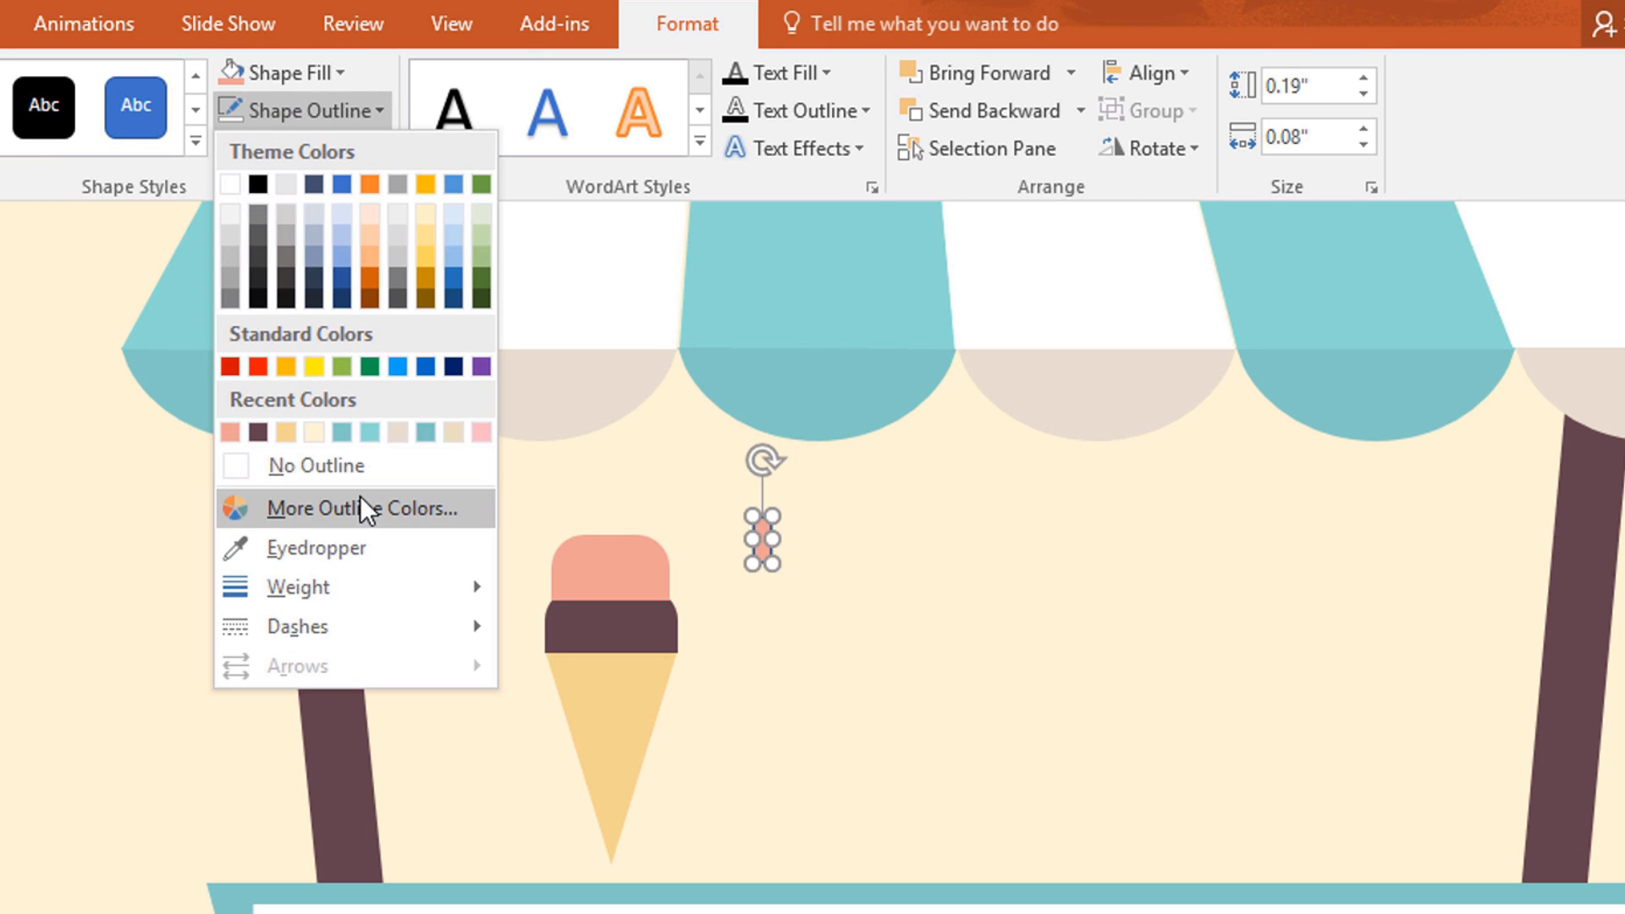
pyautogui.click(370, 468)
# Step: Flip the drip upside down, place it on the scoop's lower edge and select scoop with drips
pyautogui.moveTo(757, 458); pyautogui.dragTo(760, 620)
pyautogui.moveTo(762, 534); pyautogui.dragTo(664, 645)
pyautogui.click(631, 563)
pyautogui.click(743, 613)
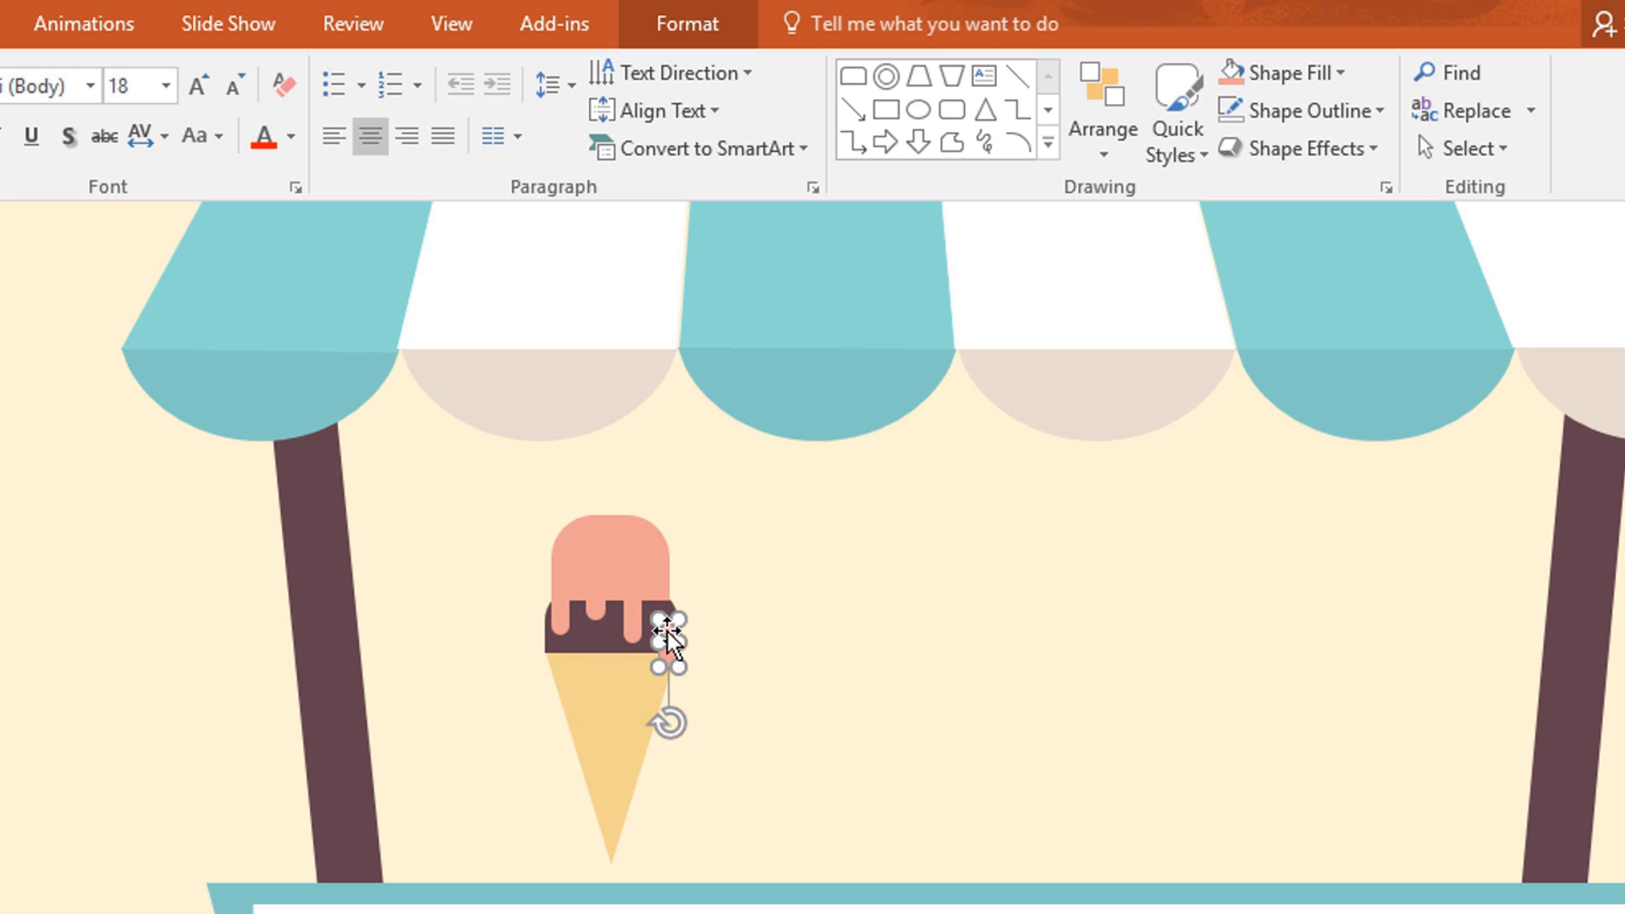
pyautogui.moveTo(426, 485); pyautogui.dragTo(794, 652)
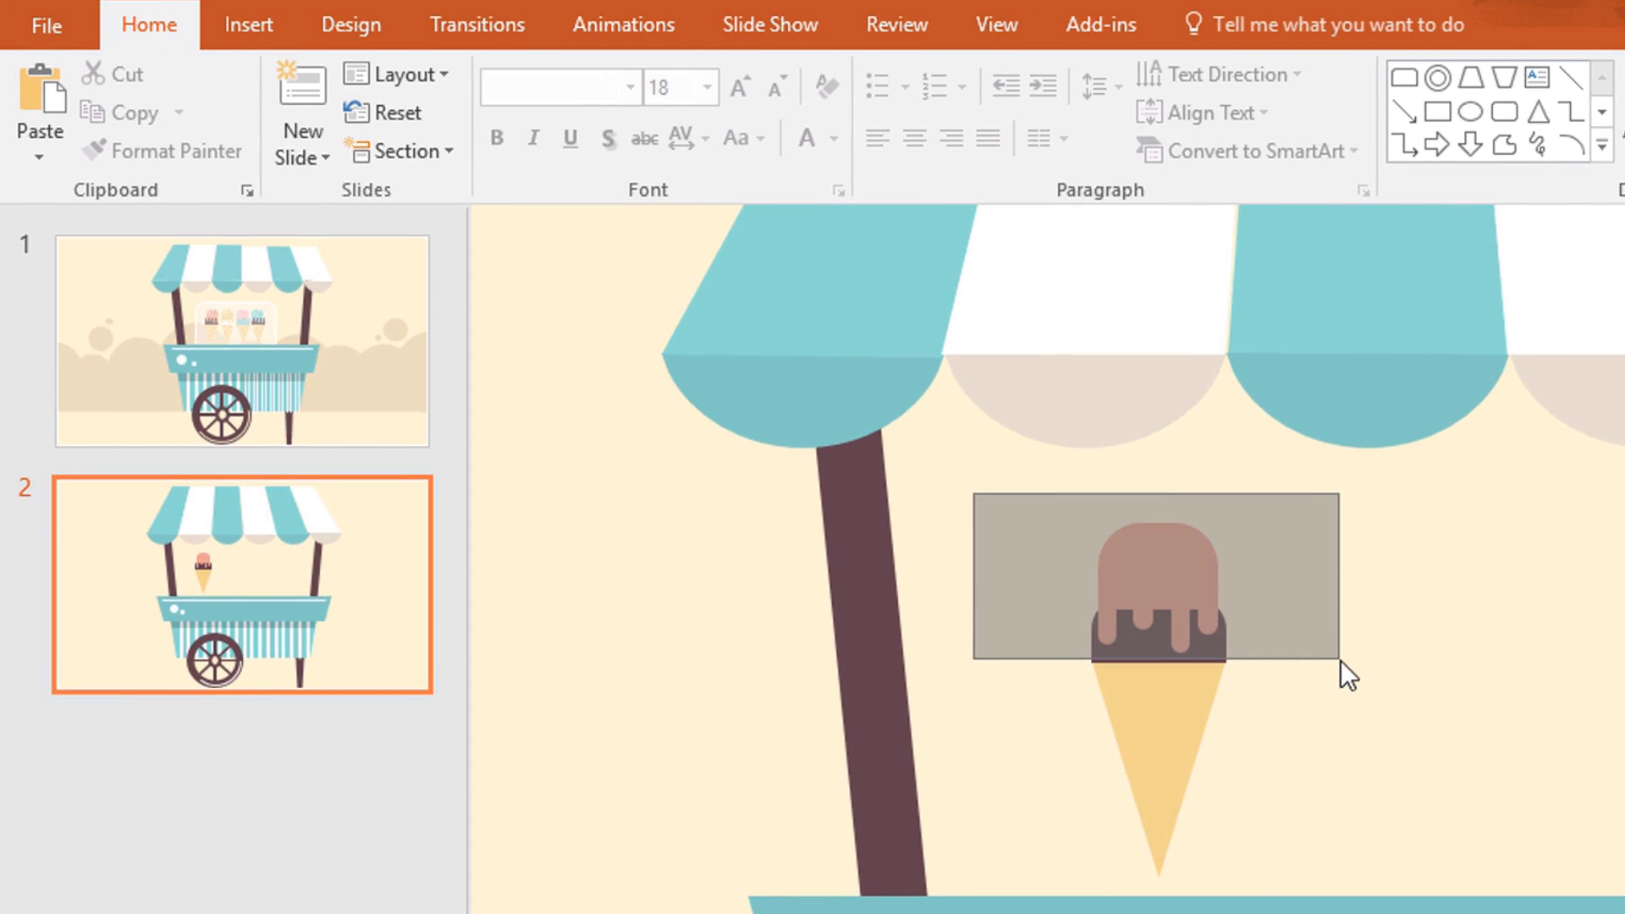
pyautogui.moveTo(1341, 661); pyautogui.dragTo(1341, 661)
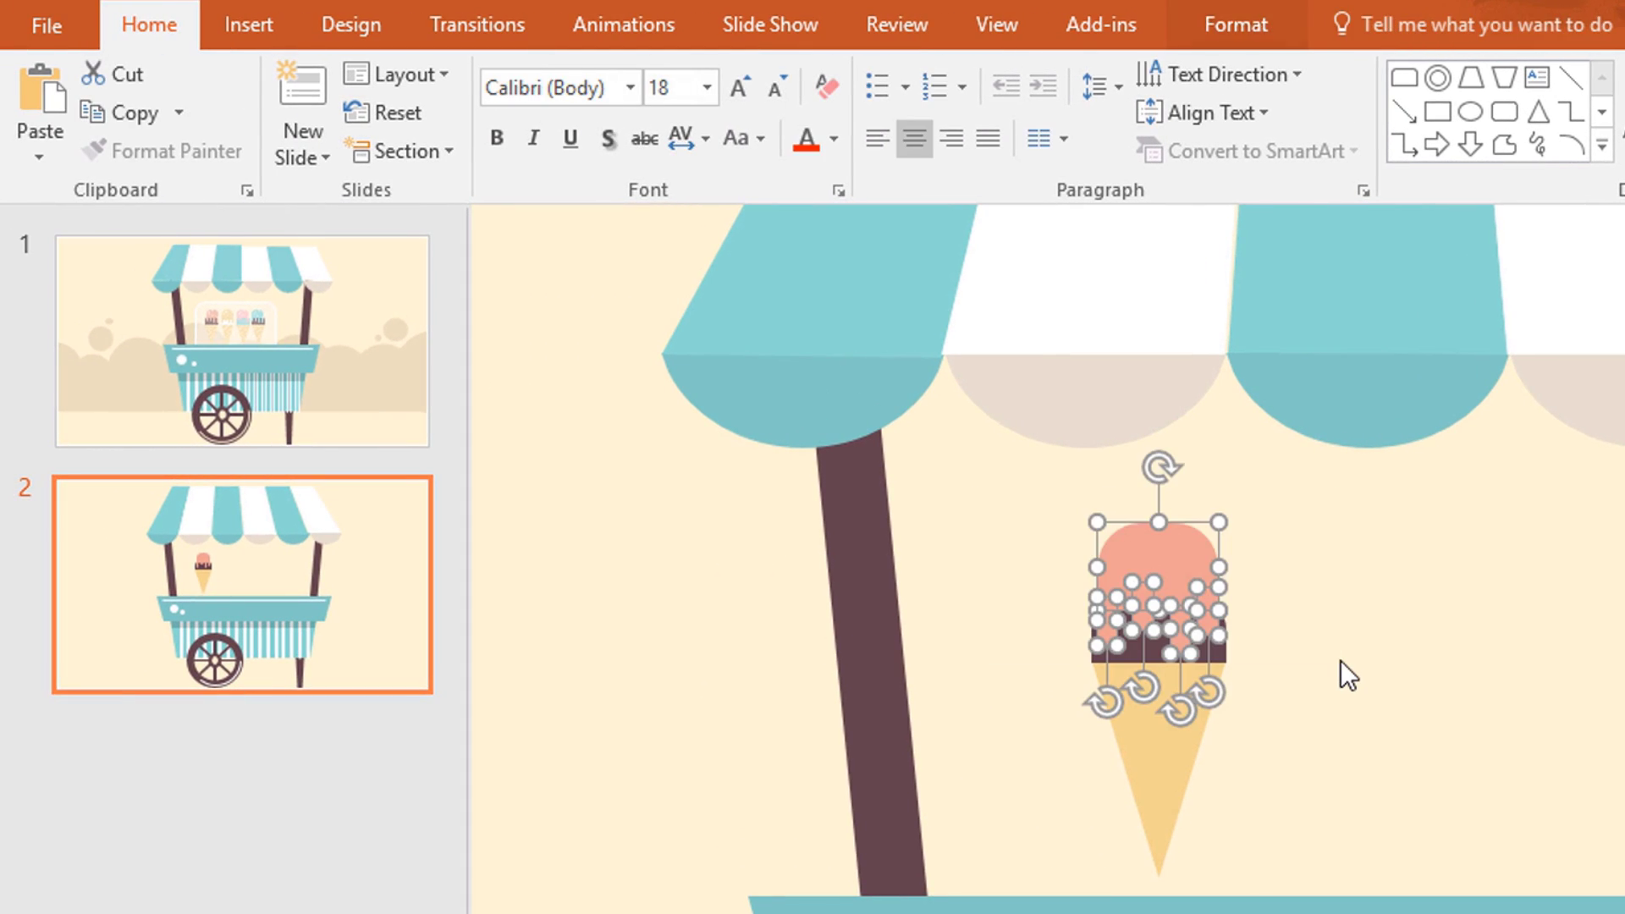
# Step: Merge the selected scoop and drips into one shape with Merge Shapes
pyautogui.click(1261, 20)
pyautogui.click(322, 155)
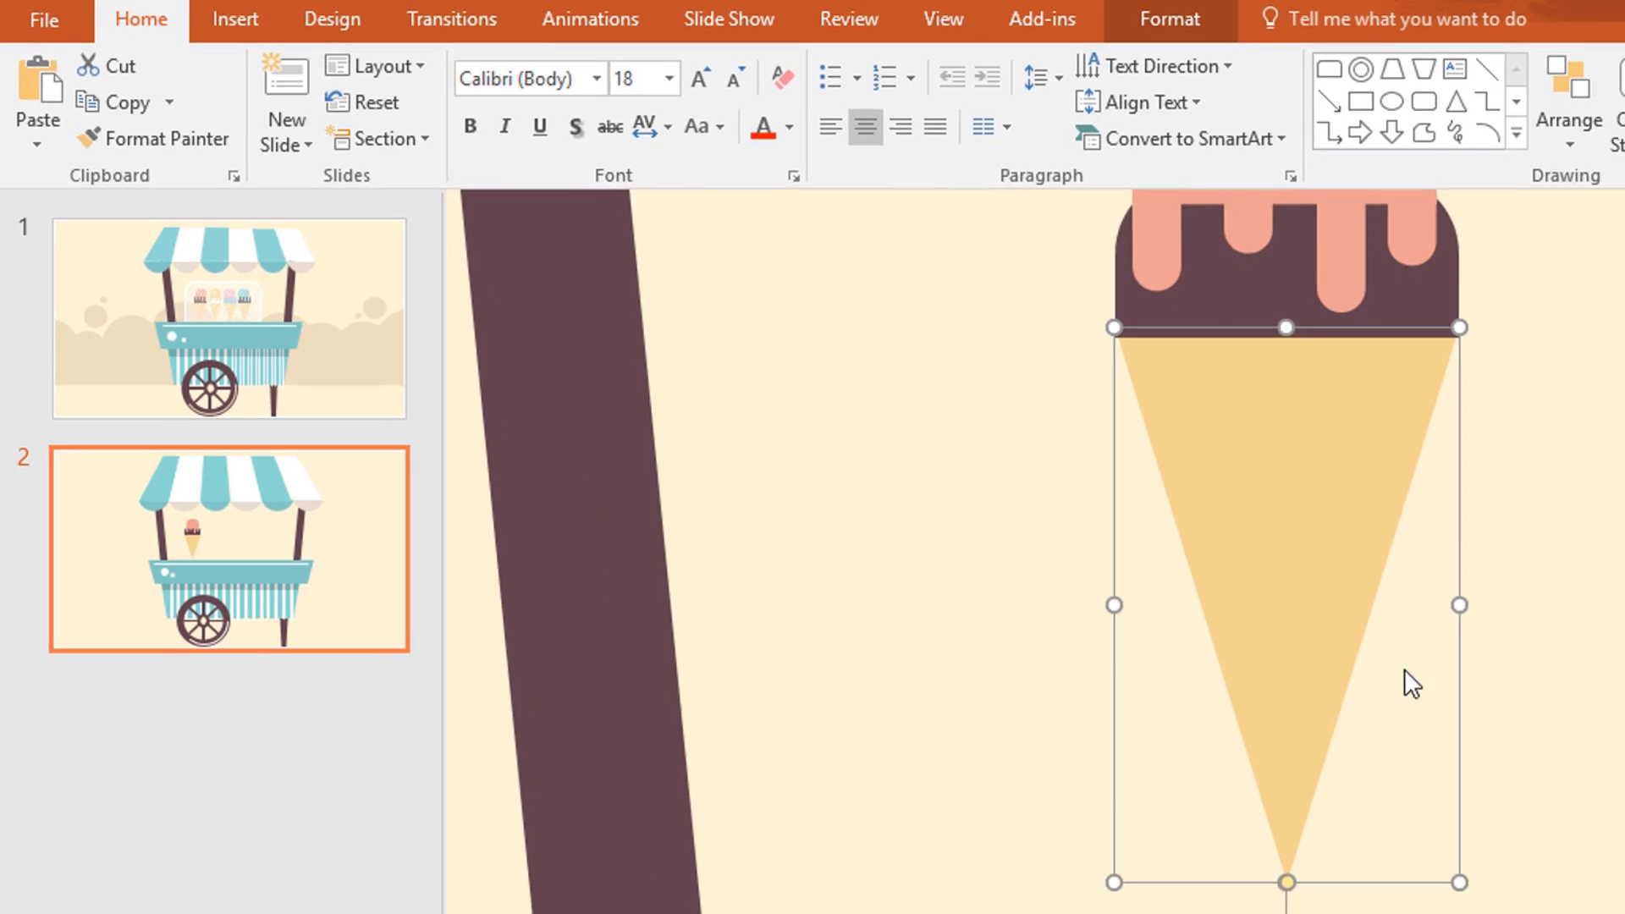
pyautogui.press('Escape')
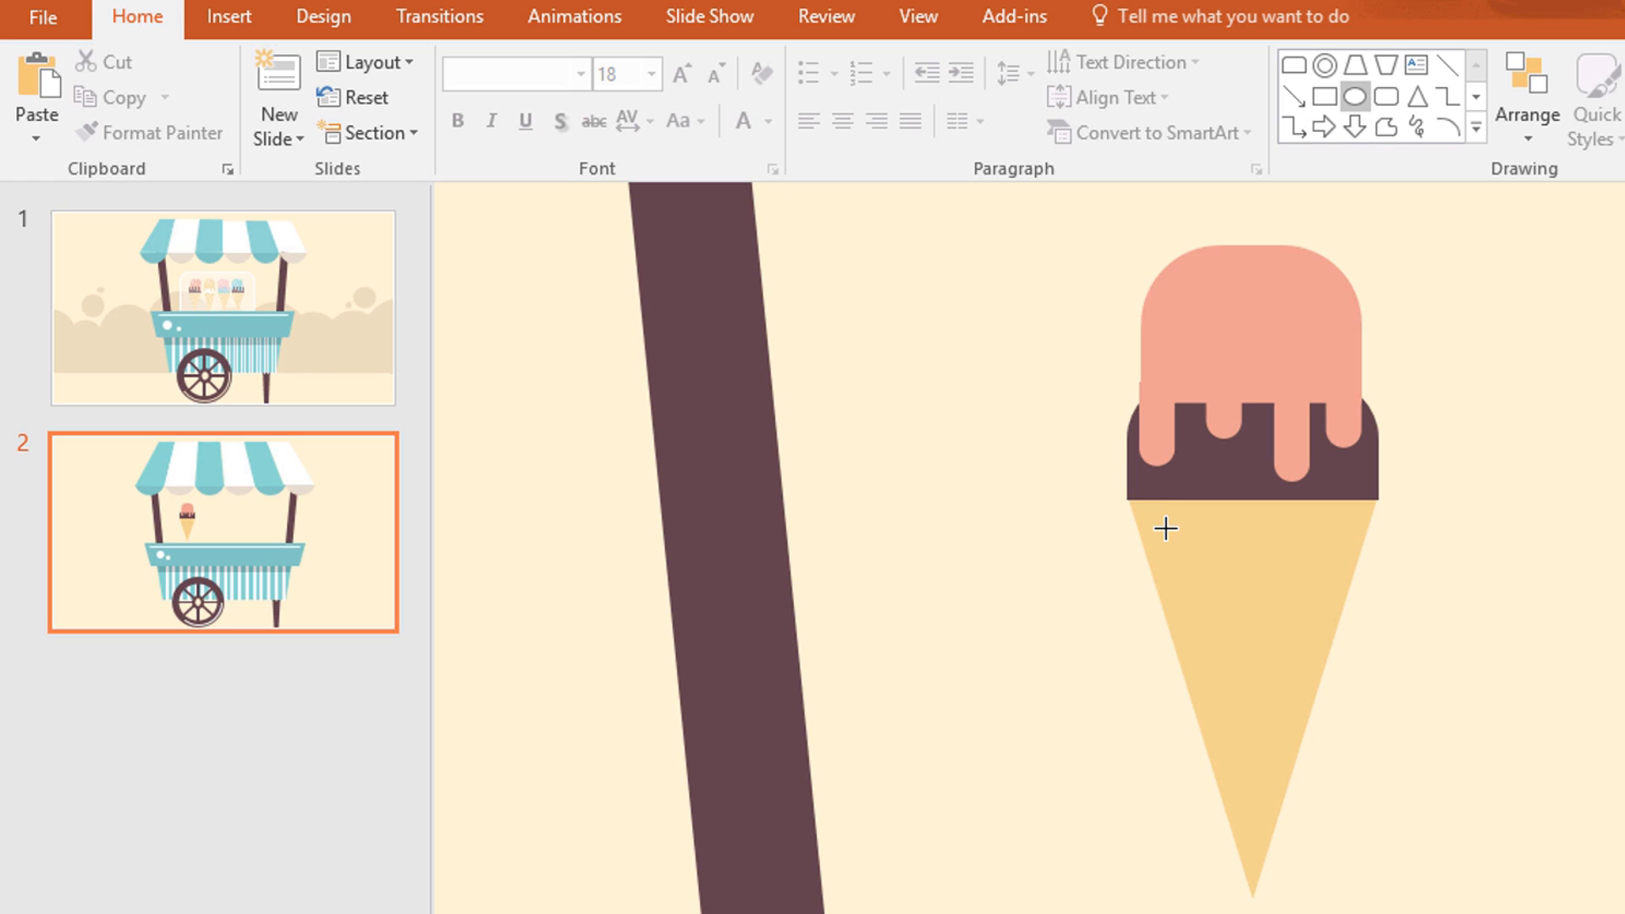
# Step: Draw a small white circle with no outline at the cone's top-left
pyautogui.moveTo(1129, 498); pyautogui.dragTo(1169, 530)
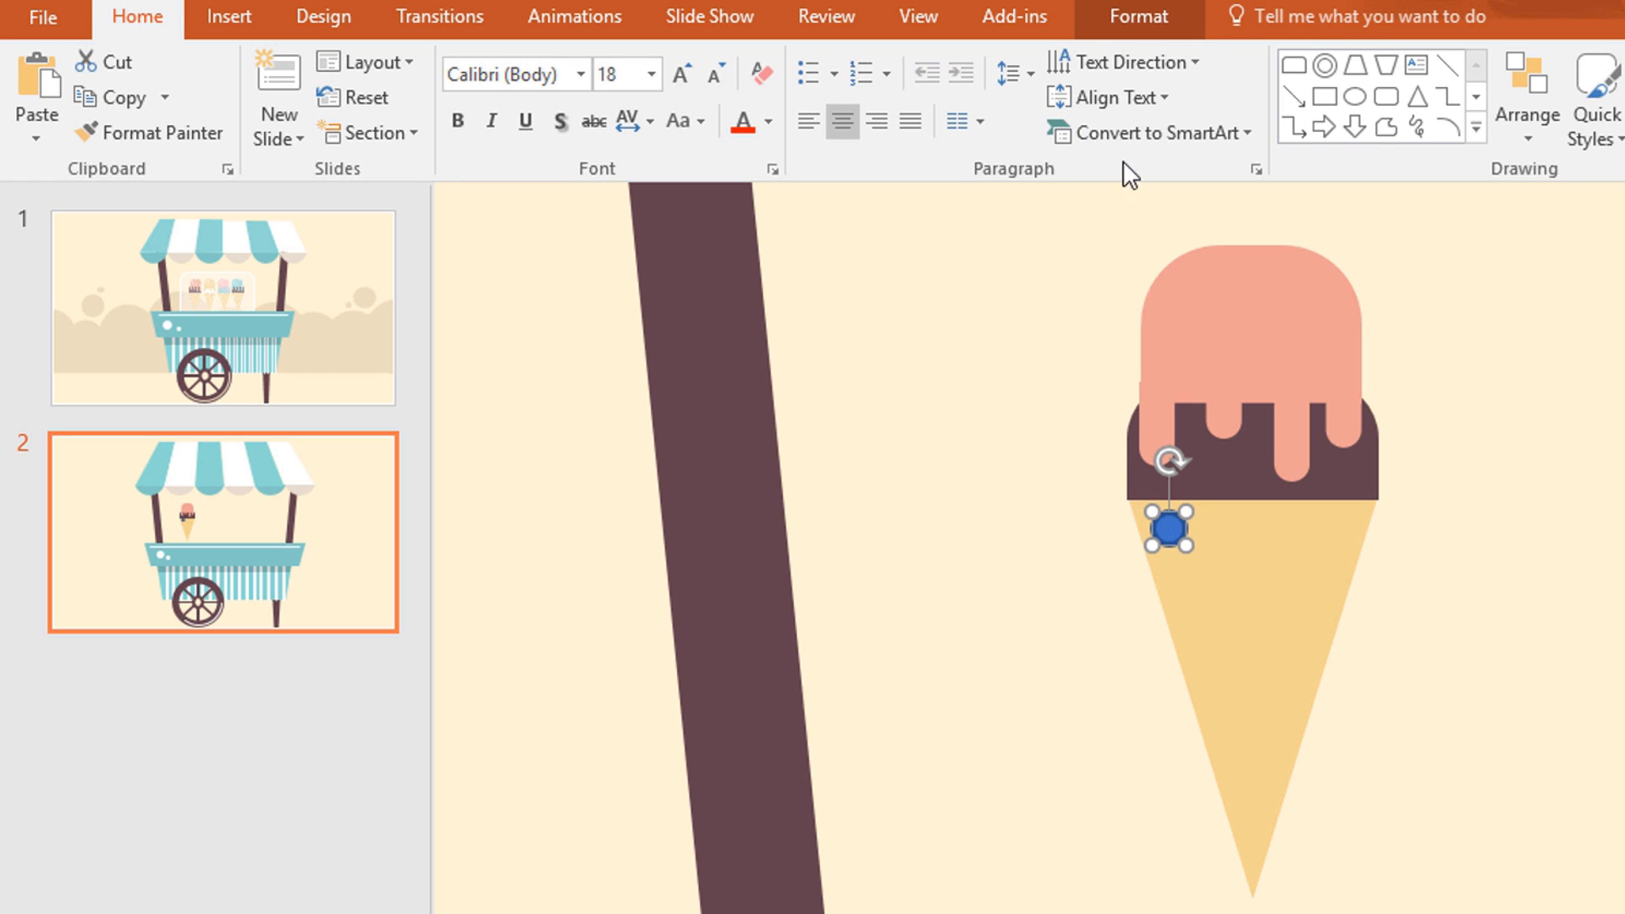
pyautogui.click(1129, 24)
pyautogui.click(813, 63)
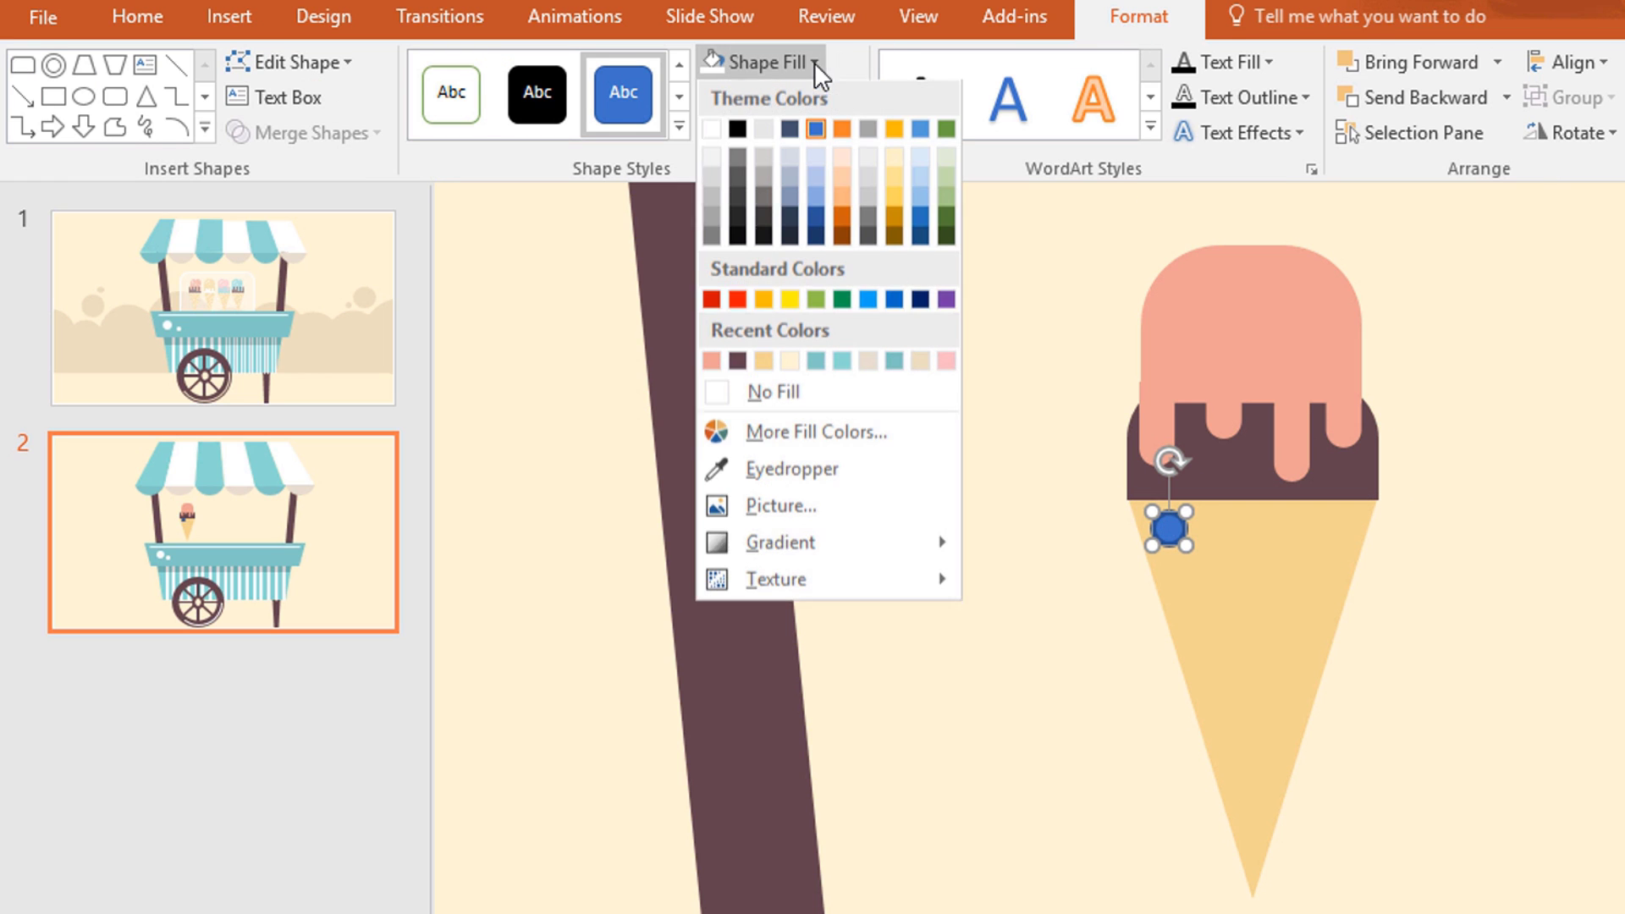
pyautogui.click(711, 130)
pyautogui.click(762, 97)
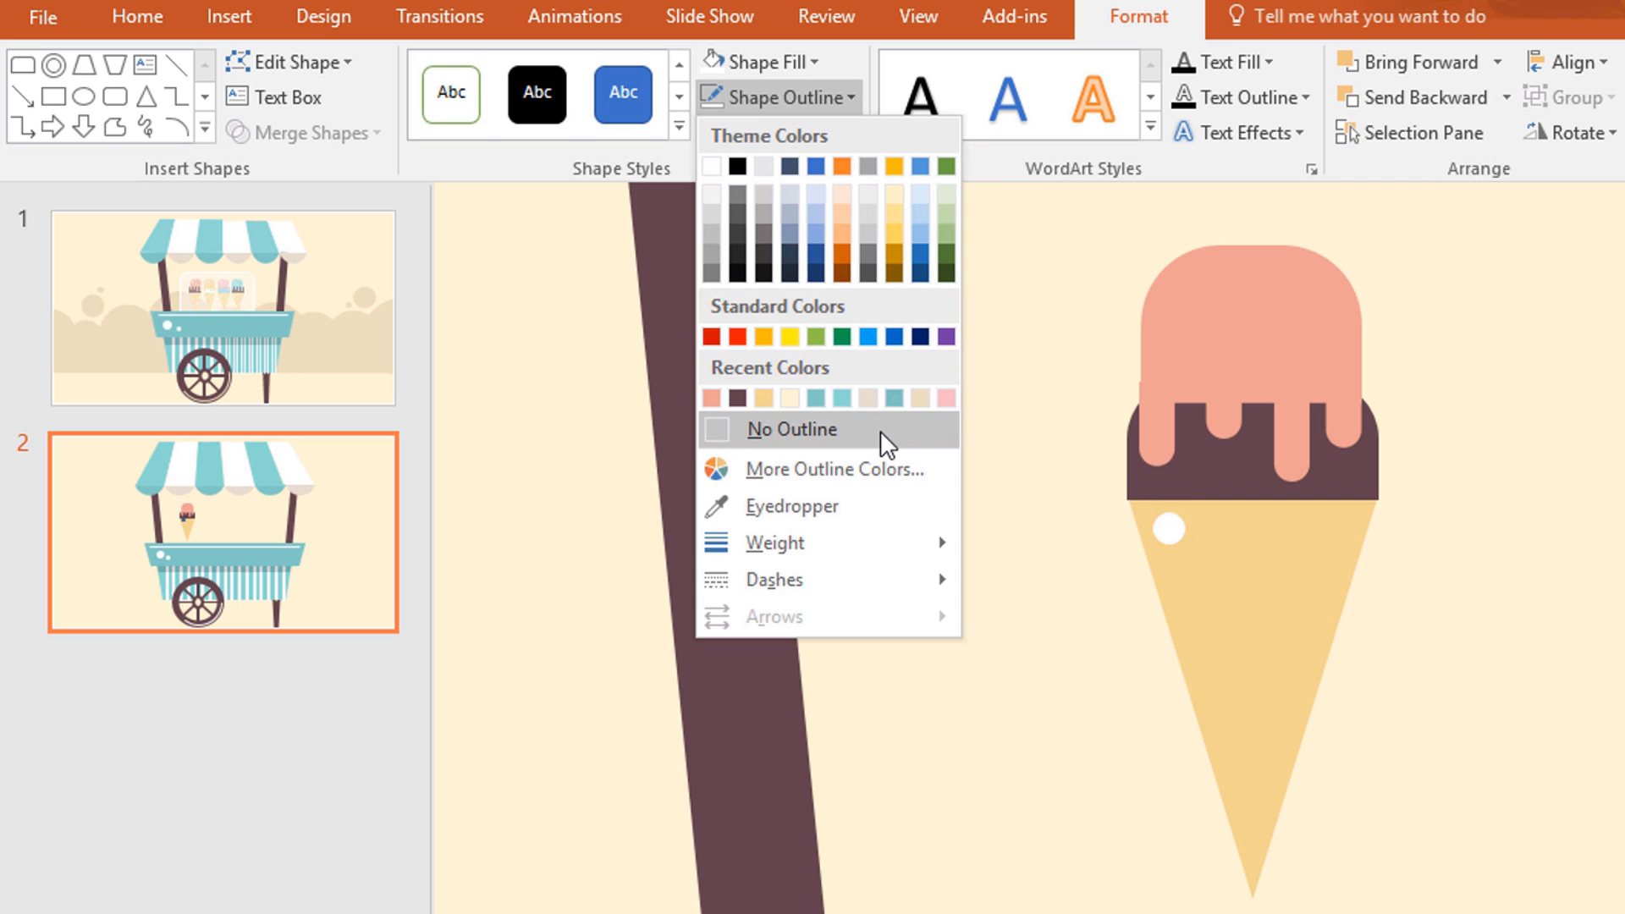
pyautogui.click(783, 428)
# Step: Copy the white dot in staggered rows across the cone and onto the pink scoop
pyautogui.hotkey('ctrl', 'd')
pyautogui.hotkey('ctrl', 'd')
pyautogui.moveTo(1169, 529); pyautogui.dragTo(1372, 598)
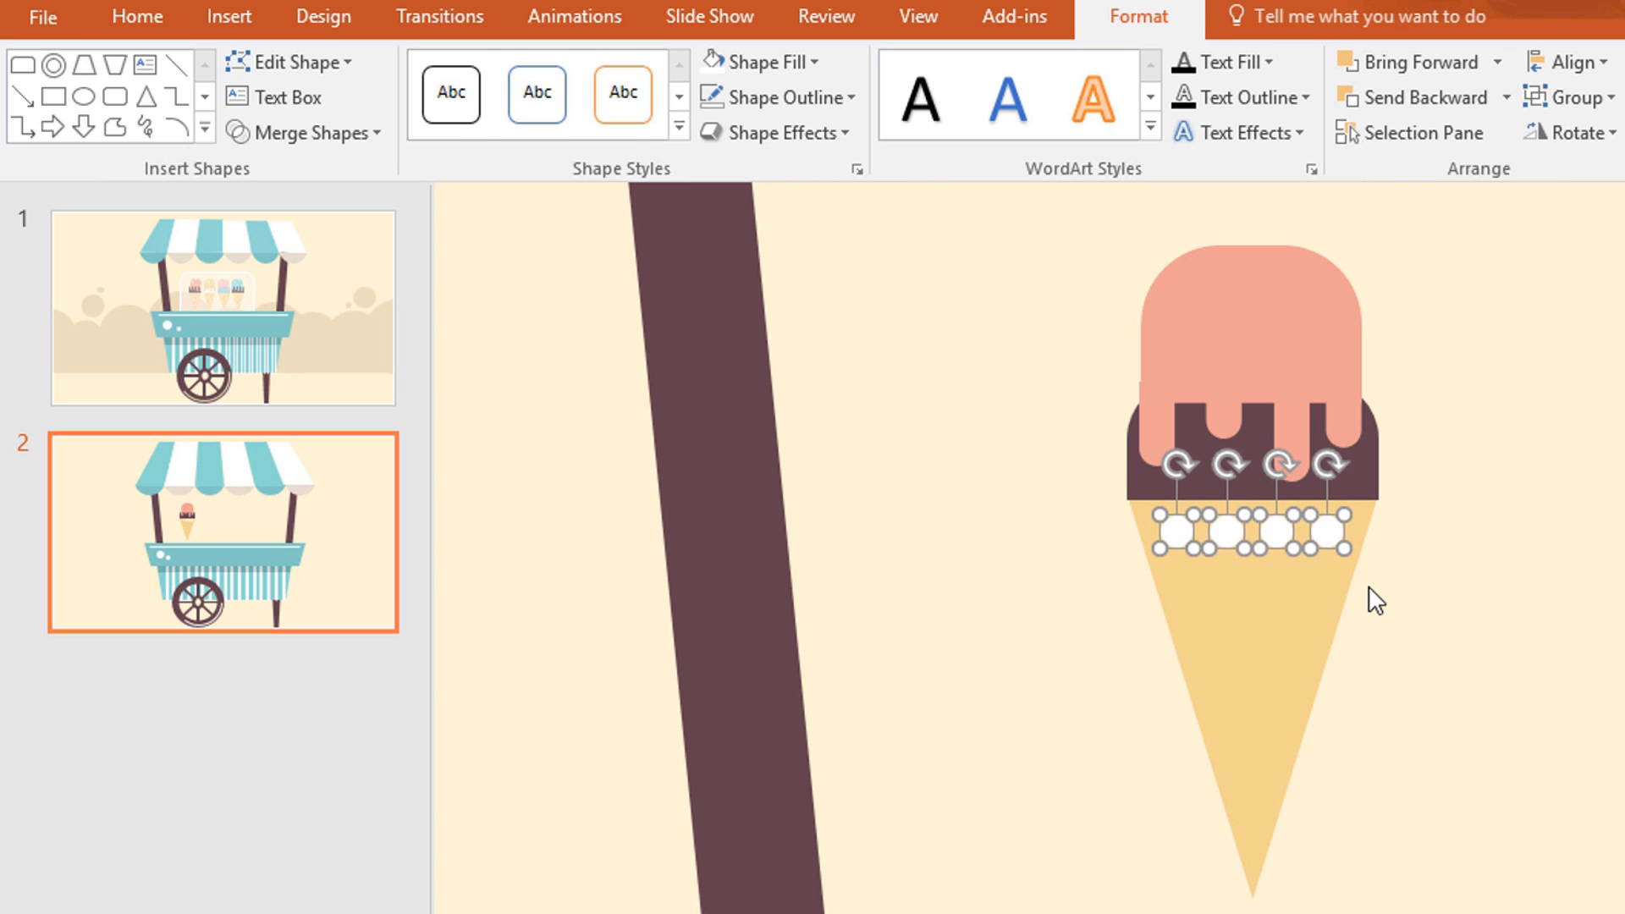
pyautogui.click(1350, 580)
pyautogui.moveTo(1228, 532); pyautogui.dragTo(1211, 332)
pyautogui.moveTo(1211, 332); pyautogui.dragTo(1210, 252)
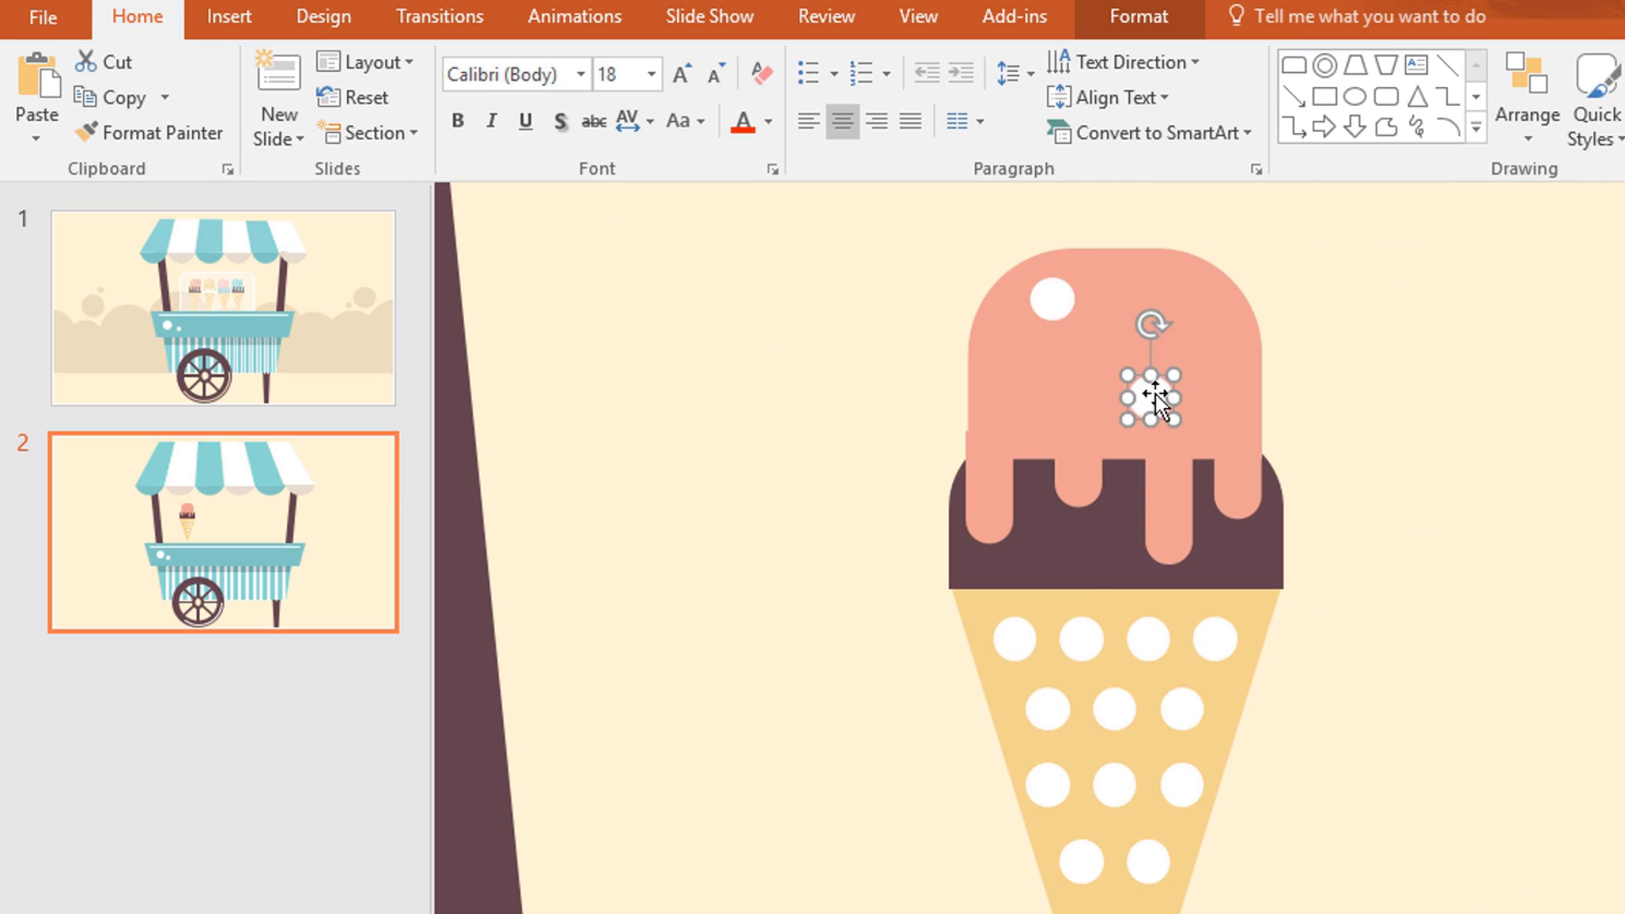
pyautogui.moveTo(1154, 392); pyautogui.dragTo(1009, 352)
pyautogui.moveTo(1009, 351); pyautogui.dragTo(1138, 304)
pyautogui.moveTo(1139, 304)
pyautogui.mouseDown()
pyautogui.moveTo(1206, 345)
pyautogui.moveTo(1136, 297)
pyautogui.moveTo(1169, 402)
pyautogui.moveTo(1100, 407)
pyautogui.moveTo(1154, 296)
pyautogui.mouseUp()
# Step: Adjust the positions of the dots on the scoop
pyautogui.click(1317, 385)
pyautogui.click(1422, 439)
pyautogui.moveTo(1216, 352); pyautogui.dragTo(1224, 378)
pyautogui.moveTo(1007, 352); pyautogui.dragTo(1007, 375)
pyautogui.click(1388, 415)
# Step: Select every piece of the ice cream and group it with Ctrl+G
pyautogui.scroll(-5, 1361, 431)
pyautogui.moveTo(811, 300); pyautogui.dragTo(1136, 679)
pyautogui.hotkey('ctrl', 'g')
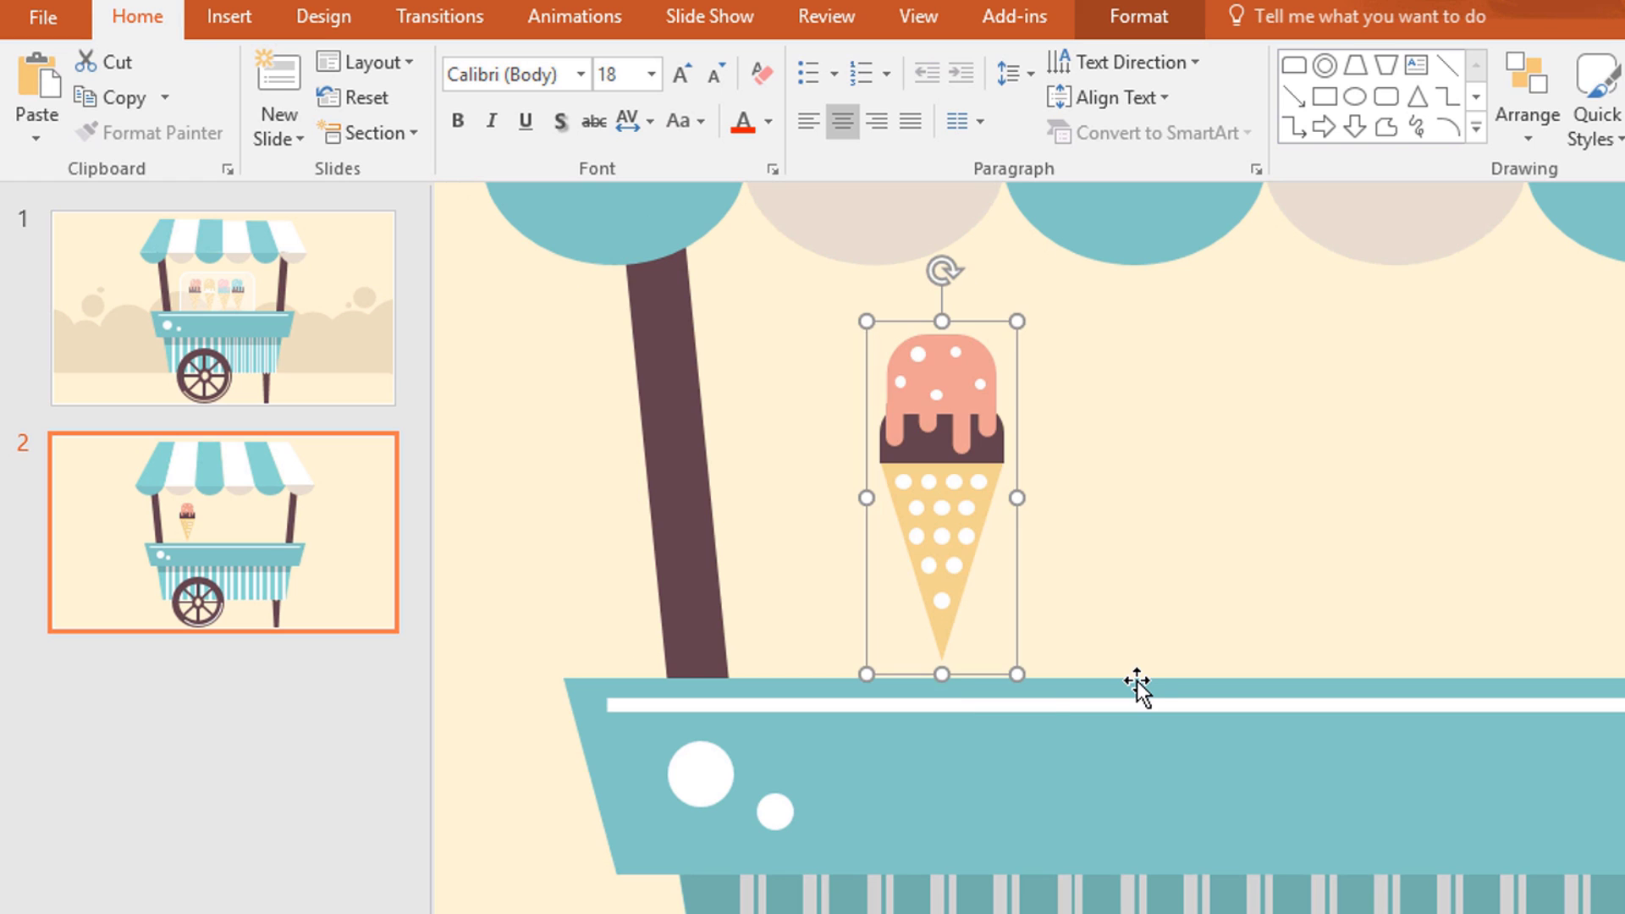
# Step: Duplicate the grouped ice cream into a row of four evenly spaced cones
pyautogui.hotkey('ctrl', 'd')
pyautogui.moveTo(978, 631); pyautogui.dragTo(1109, 591)
pyautogui.hotkey('ctrl', 'd')
pyautogui.hotkey('ctrl', 'd')
# Step: Recolour the second scoop teal and the third scoop light yellow
pyautogui.click(1114, 373)
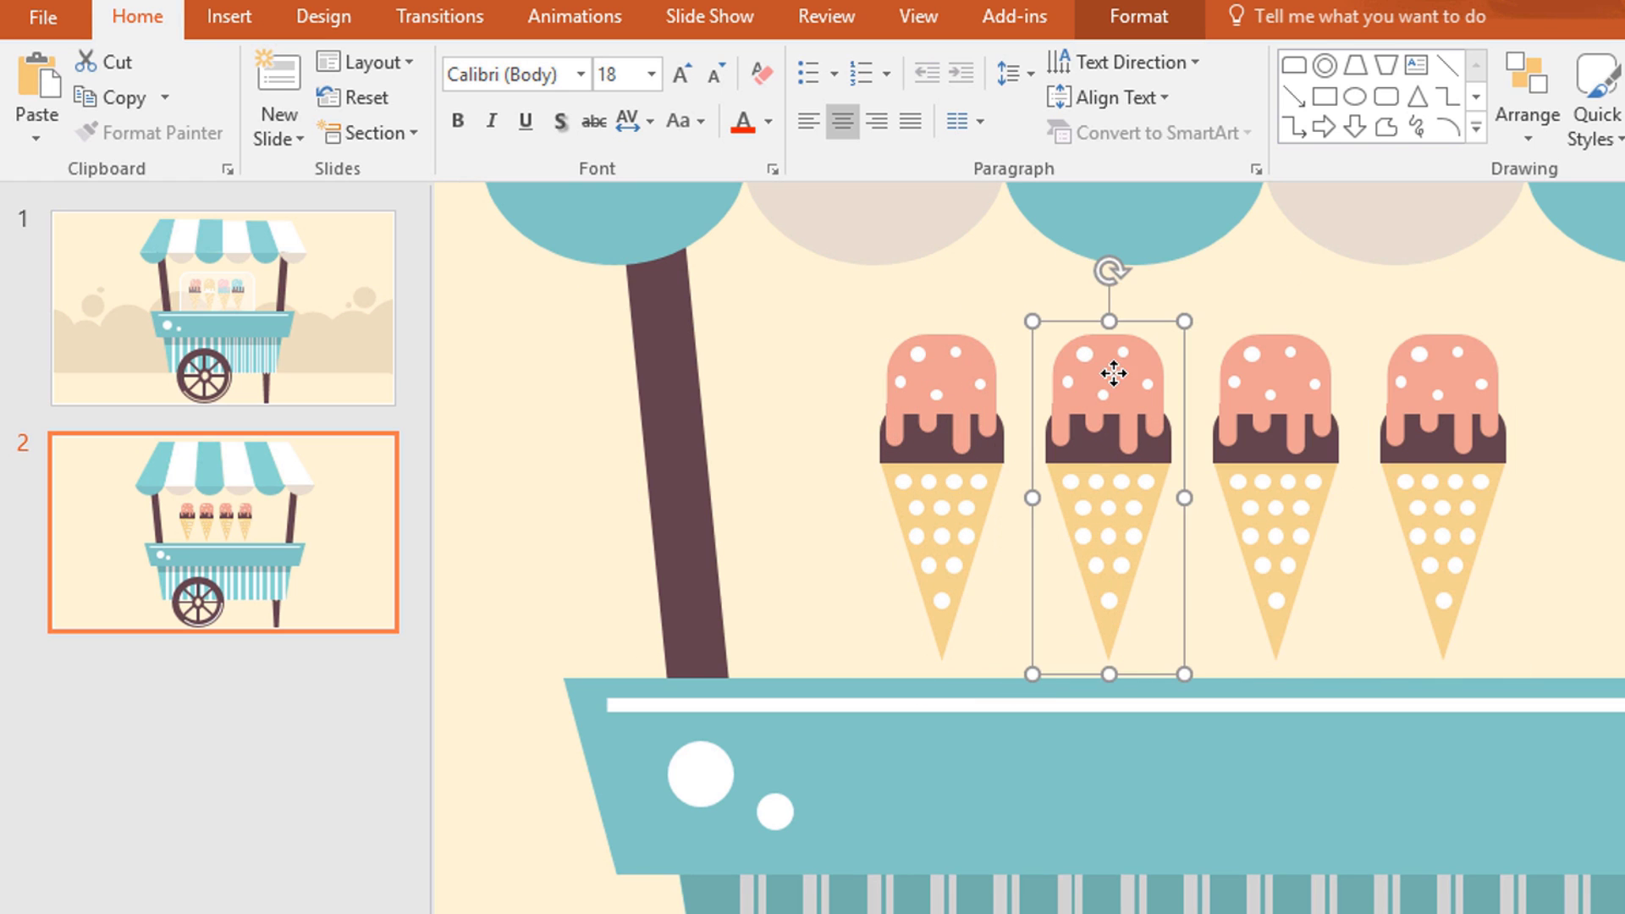
pyautogui.click(1131, 374)
pyautogui.click(1140, 17)
pyautogui.click(817, 62)
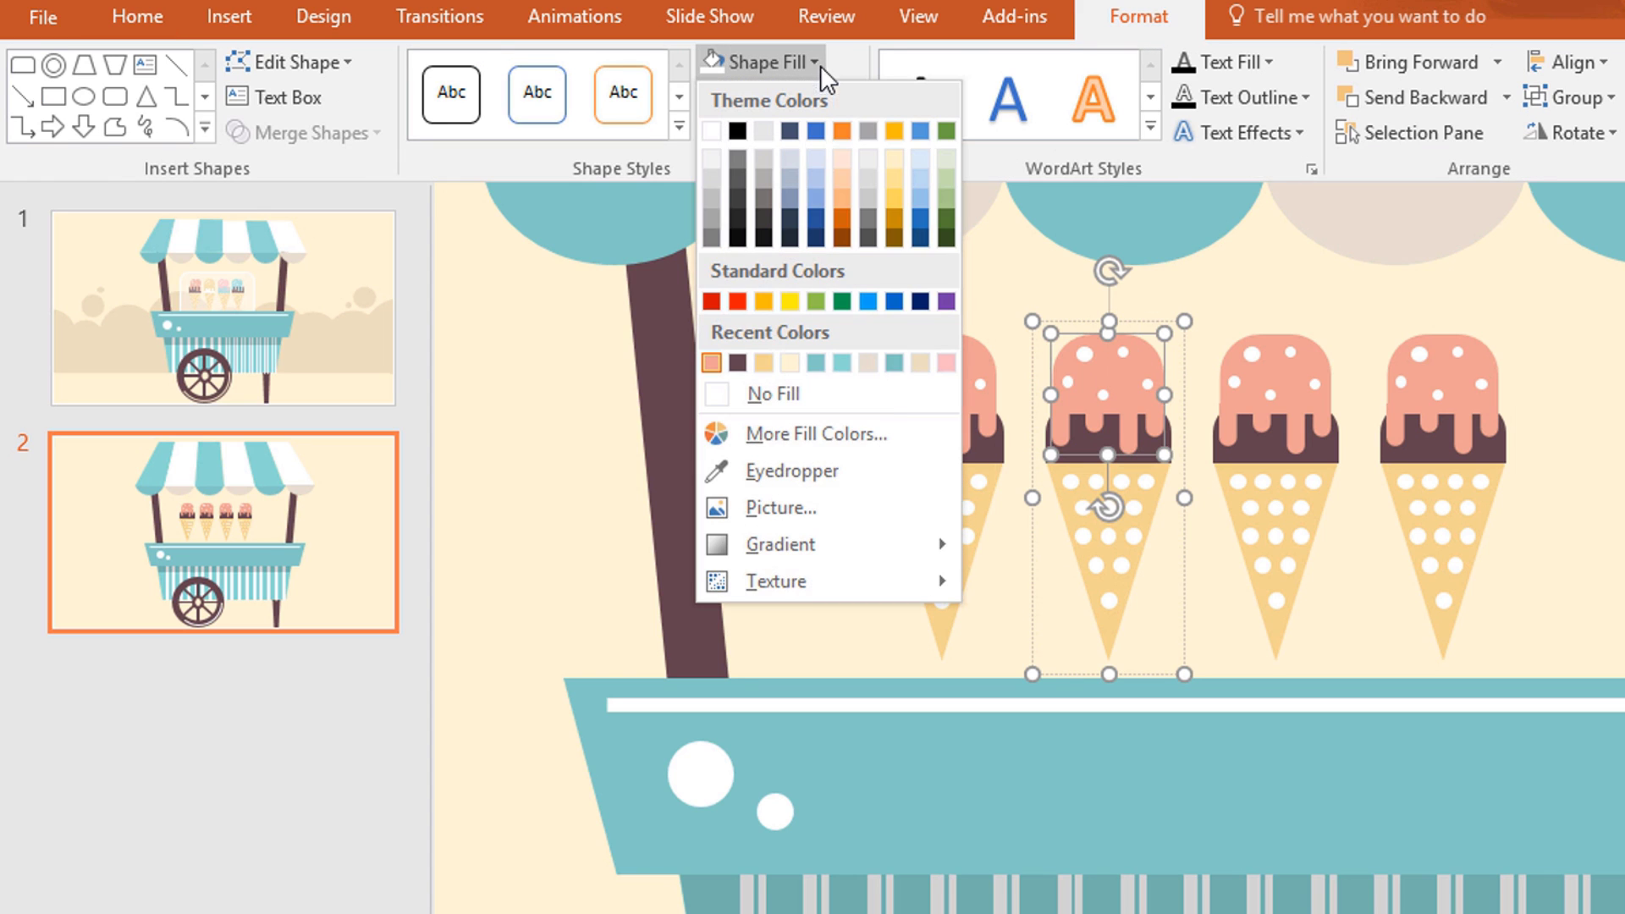
pyautogui.click(894, 363)
pyautogui.click(1292, 369)
pyautogui.click(1292, 373)
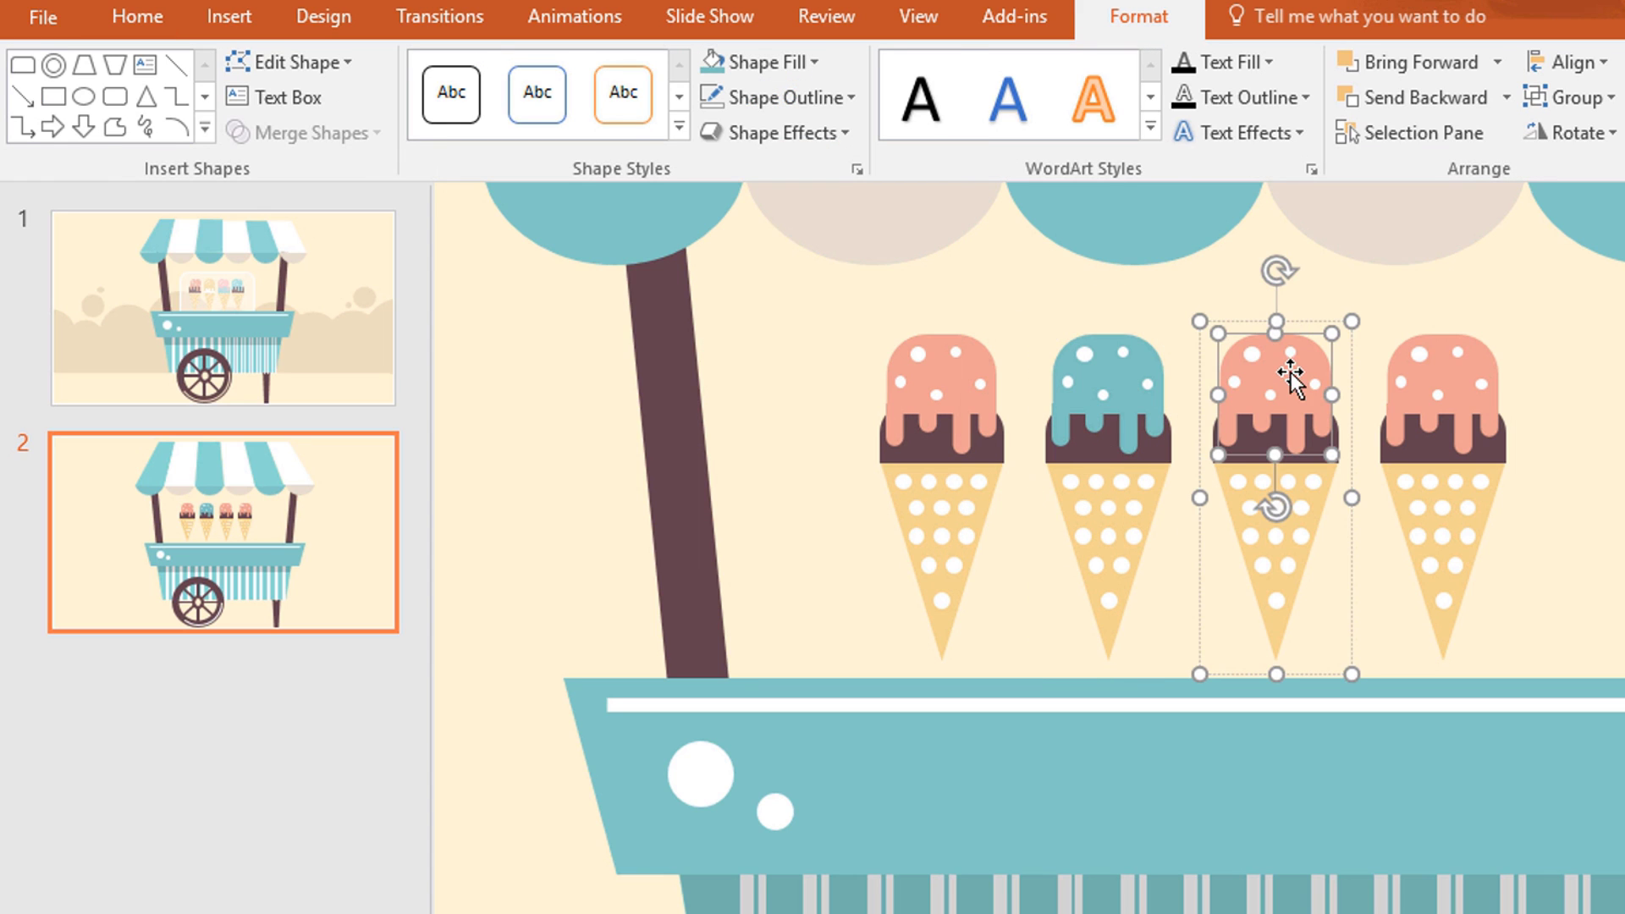
pyautogui.click(815, 66)
pyautogui.click(790, 363)
# Step: Recolour the fourth scoop light pink
pyautogui.press('Escape')
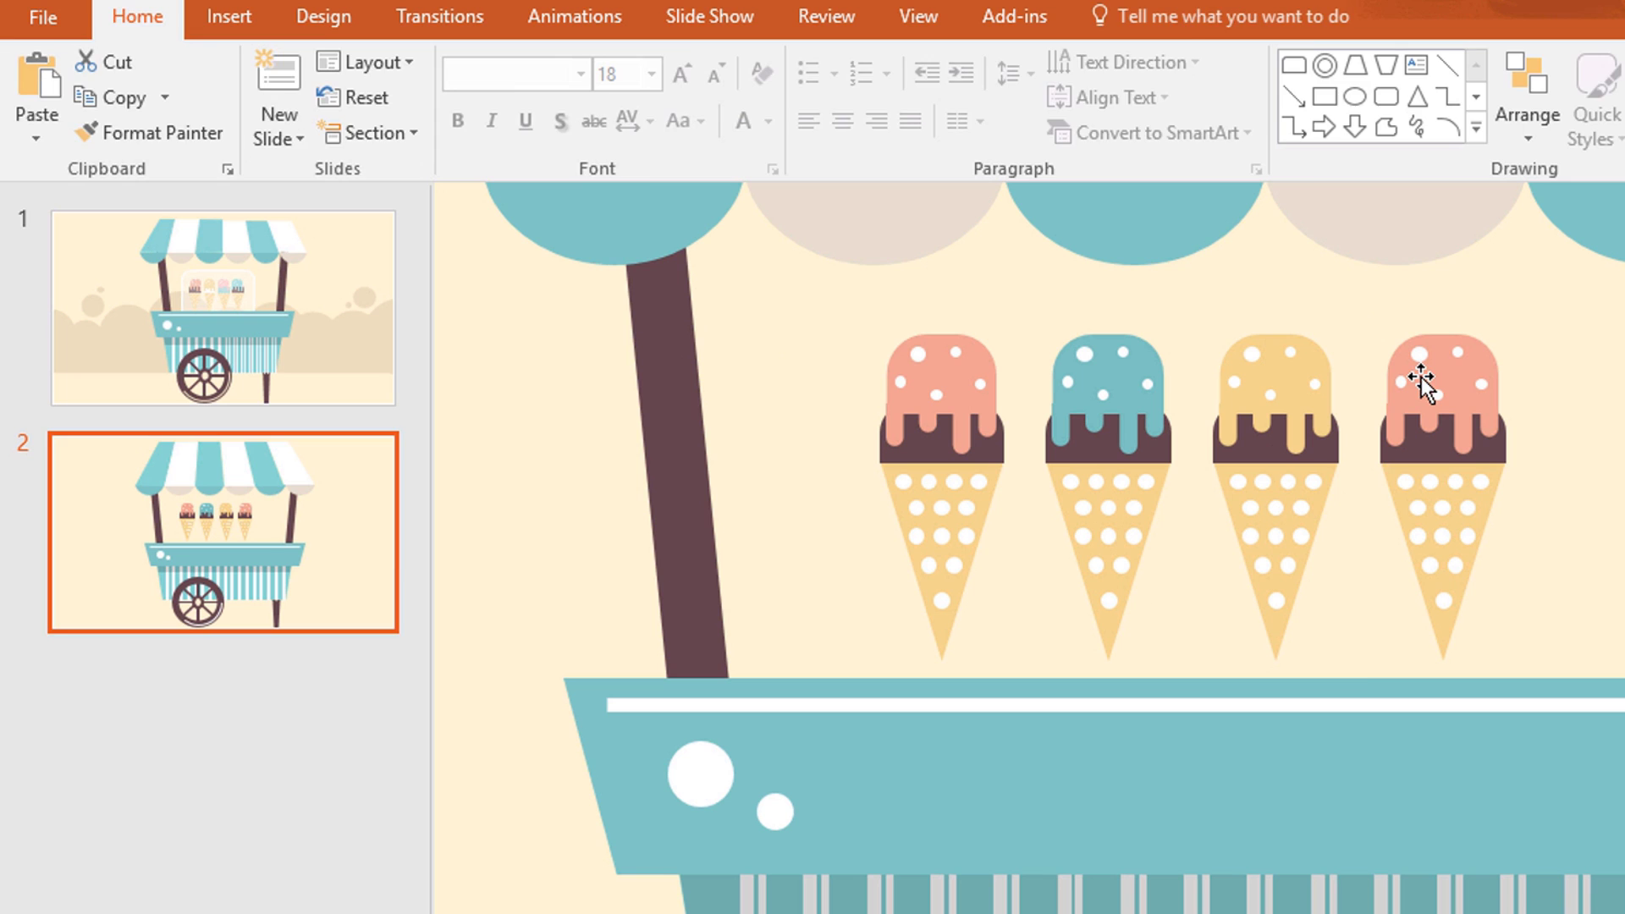
pyautogui.click(1443, 372)
pyautogui.click(1447, 372)
pyautogui.click(815, 64)
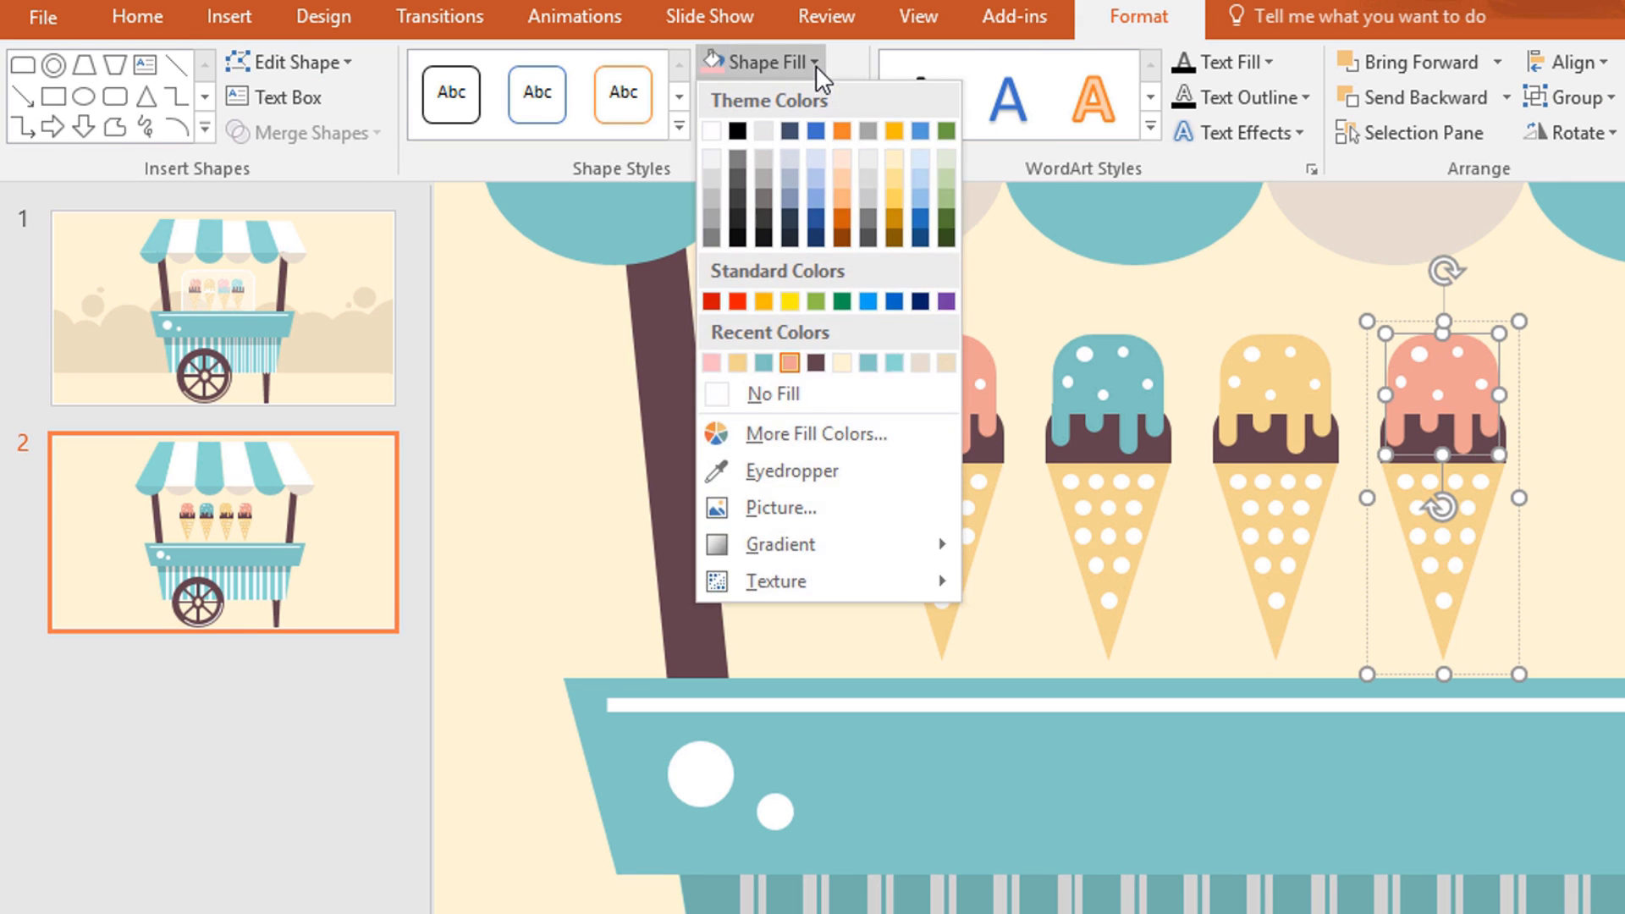
pyautogui.click(711, 359)
pyautogui.press('Escape')
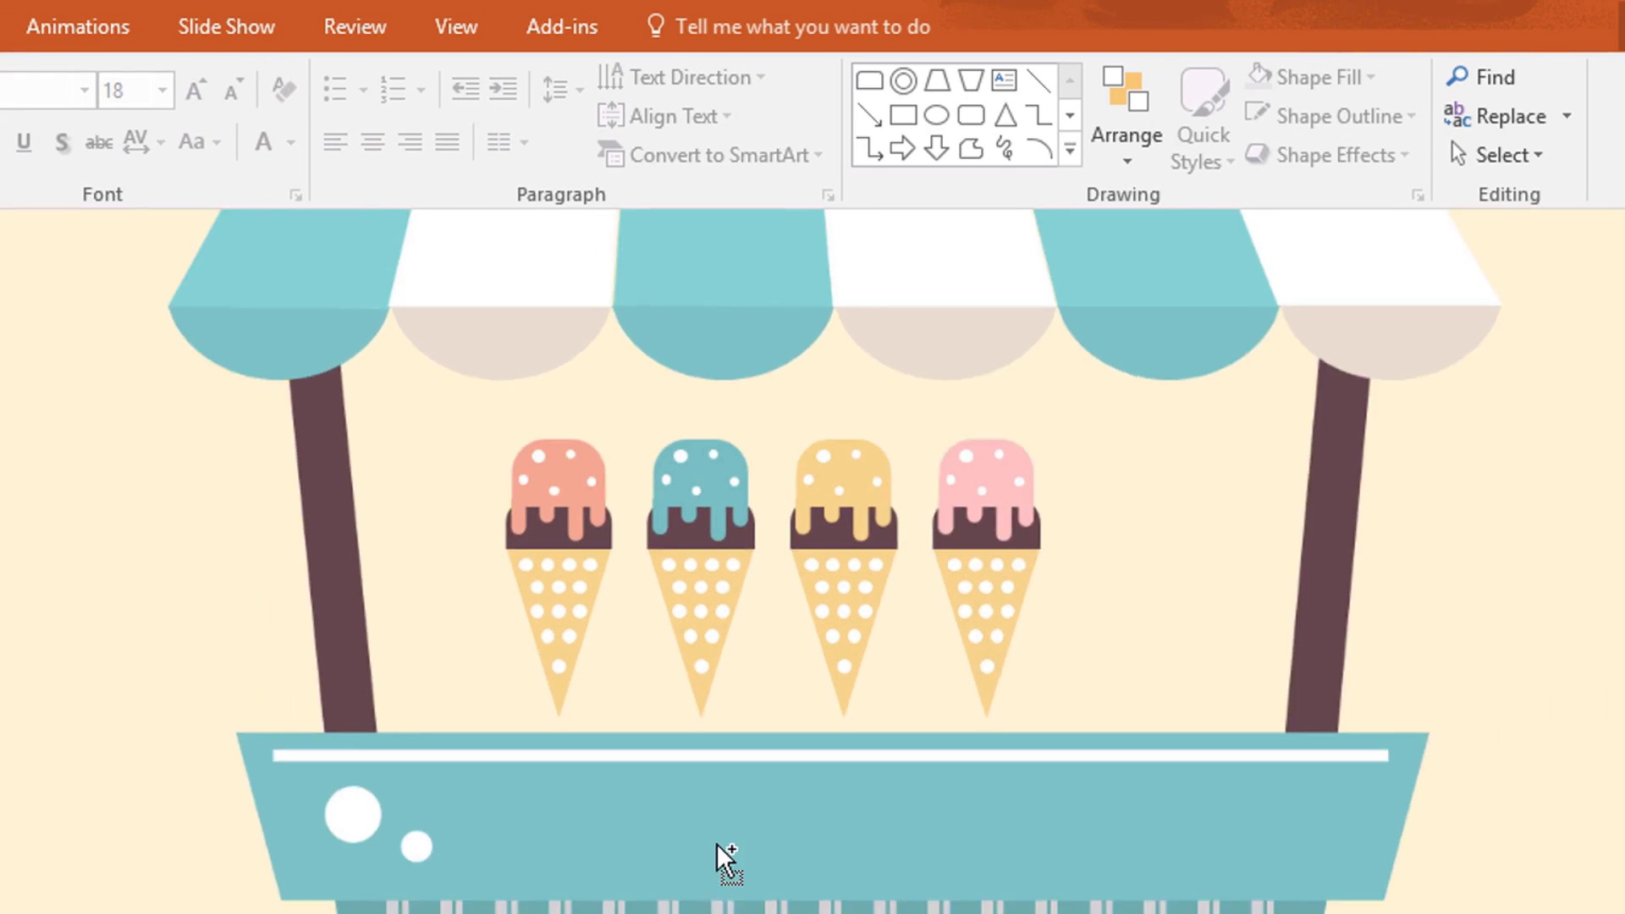
# Step: Select all four ice creams and group them
pyautogui.scroll(-3, 724, 859)
pyautogui.moveTo(1264, 508); pyautogui.dragTo(316, 730)
pyautogui.hotkey('ctrl', 'g')
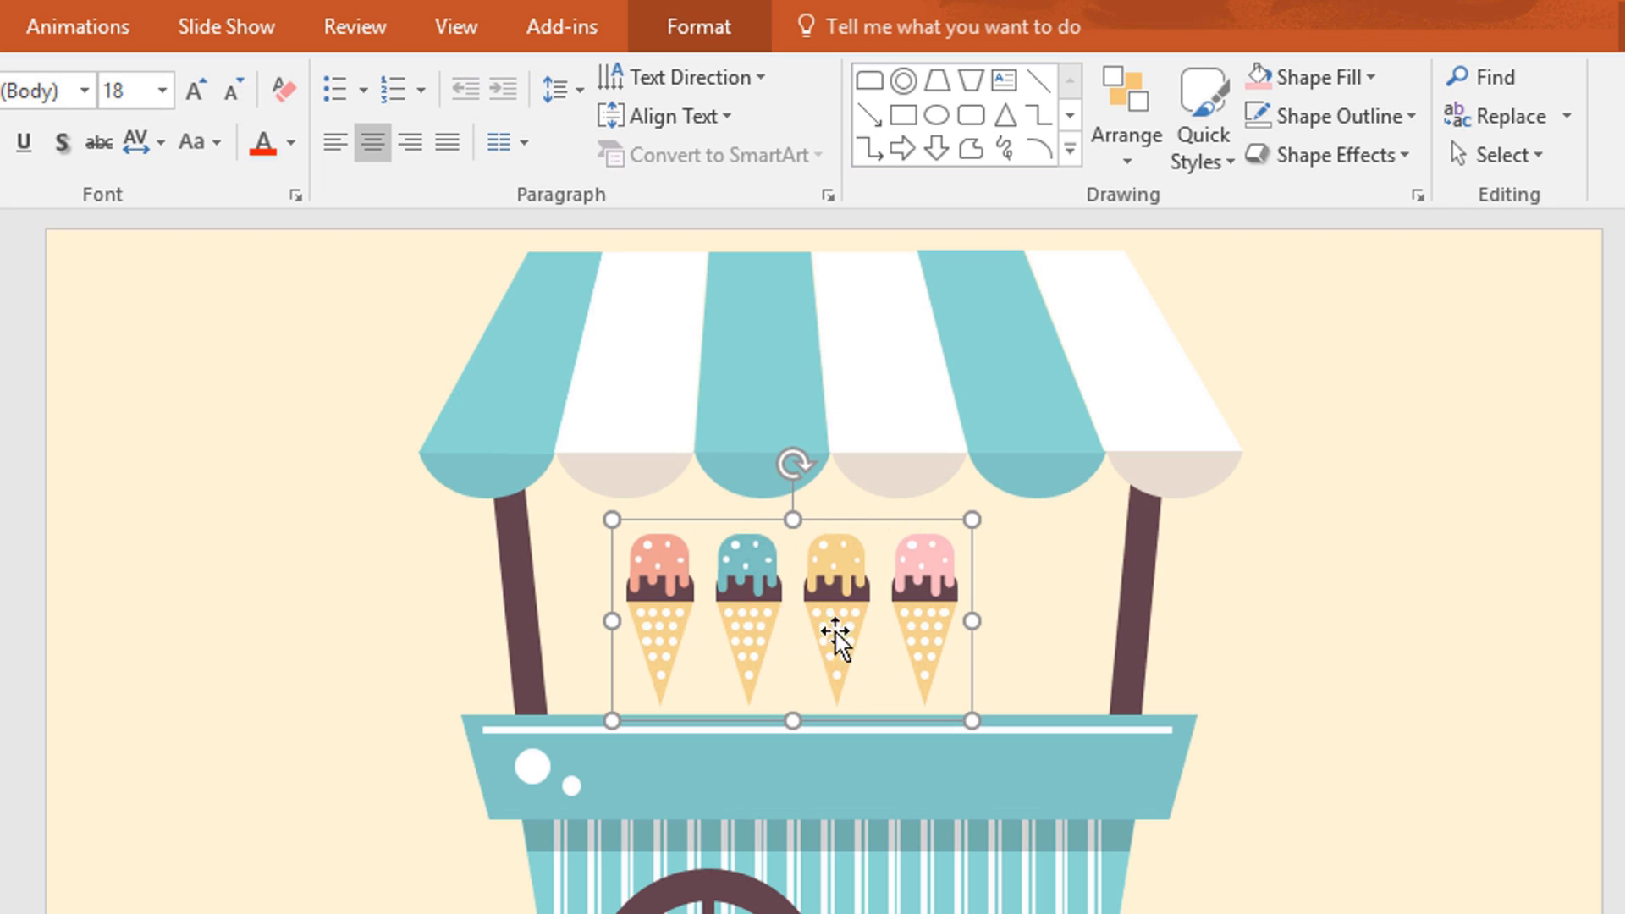
# Step: Shift the cone row slightly right and draw a white-outlined rounded rectangle over it
pyautogui.moveTo(836, 641); pyautogui.dragTo(851, 642)
pyautogui.press('Escape')
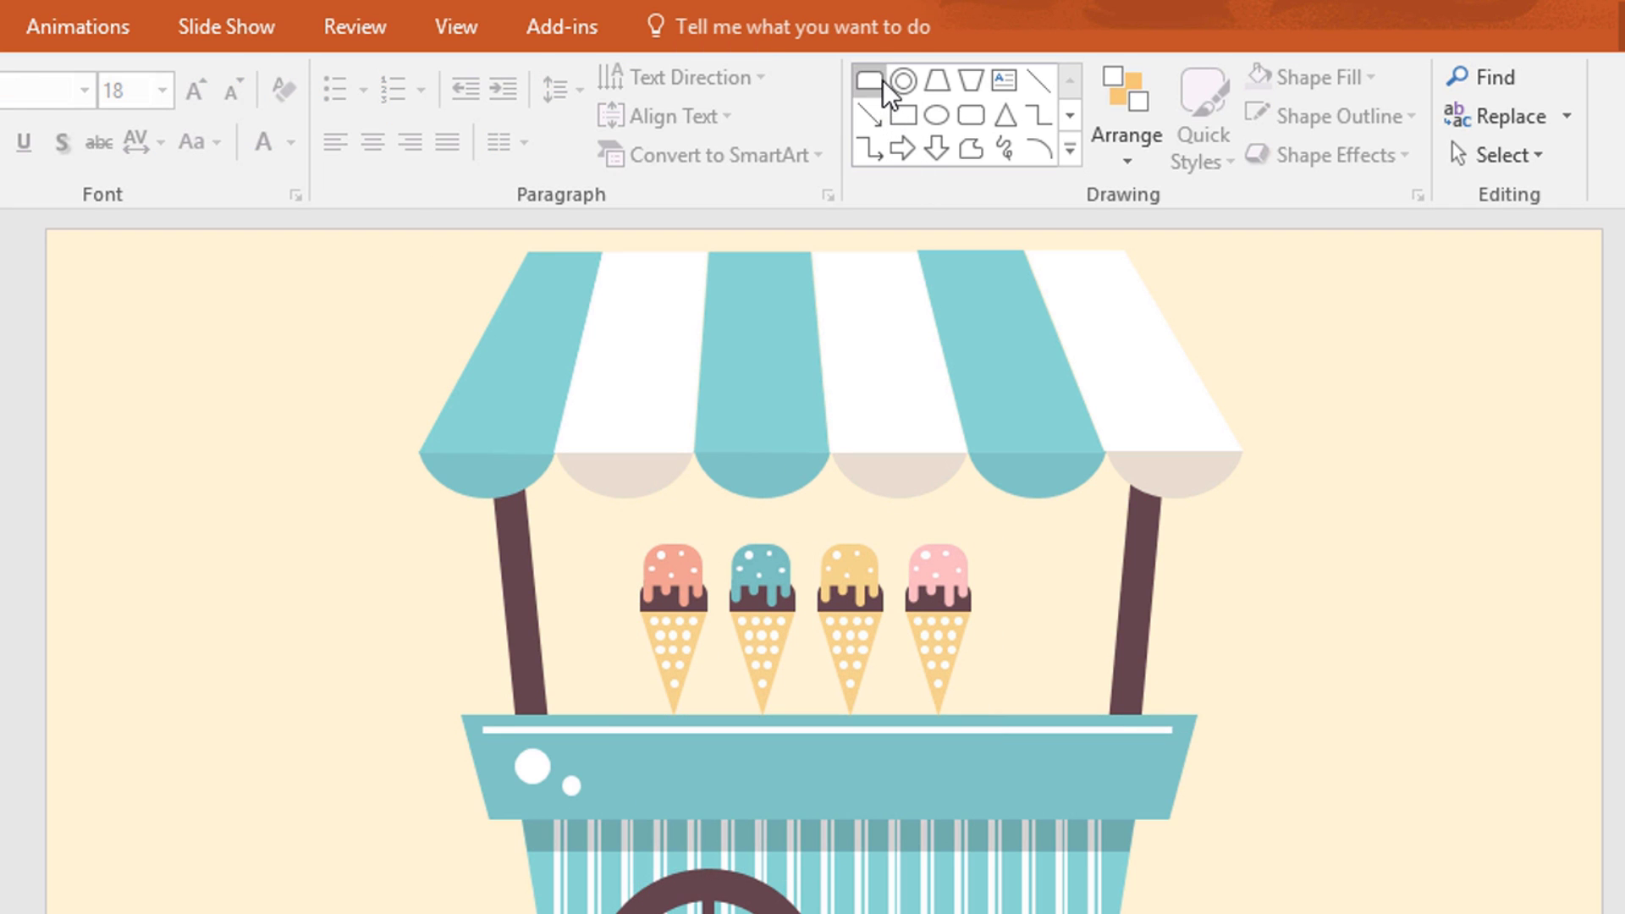
pyautogui.moveTo(609, 526)
pyautogui.mouseDown()
pyautogui.moveTo(1002, 617)
pyautogui.moveTo(1026, 715)
pyautogui.mouseUp()
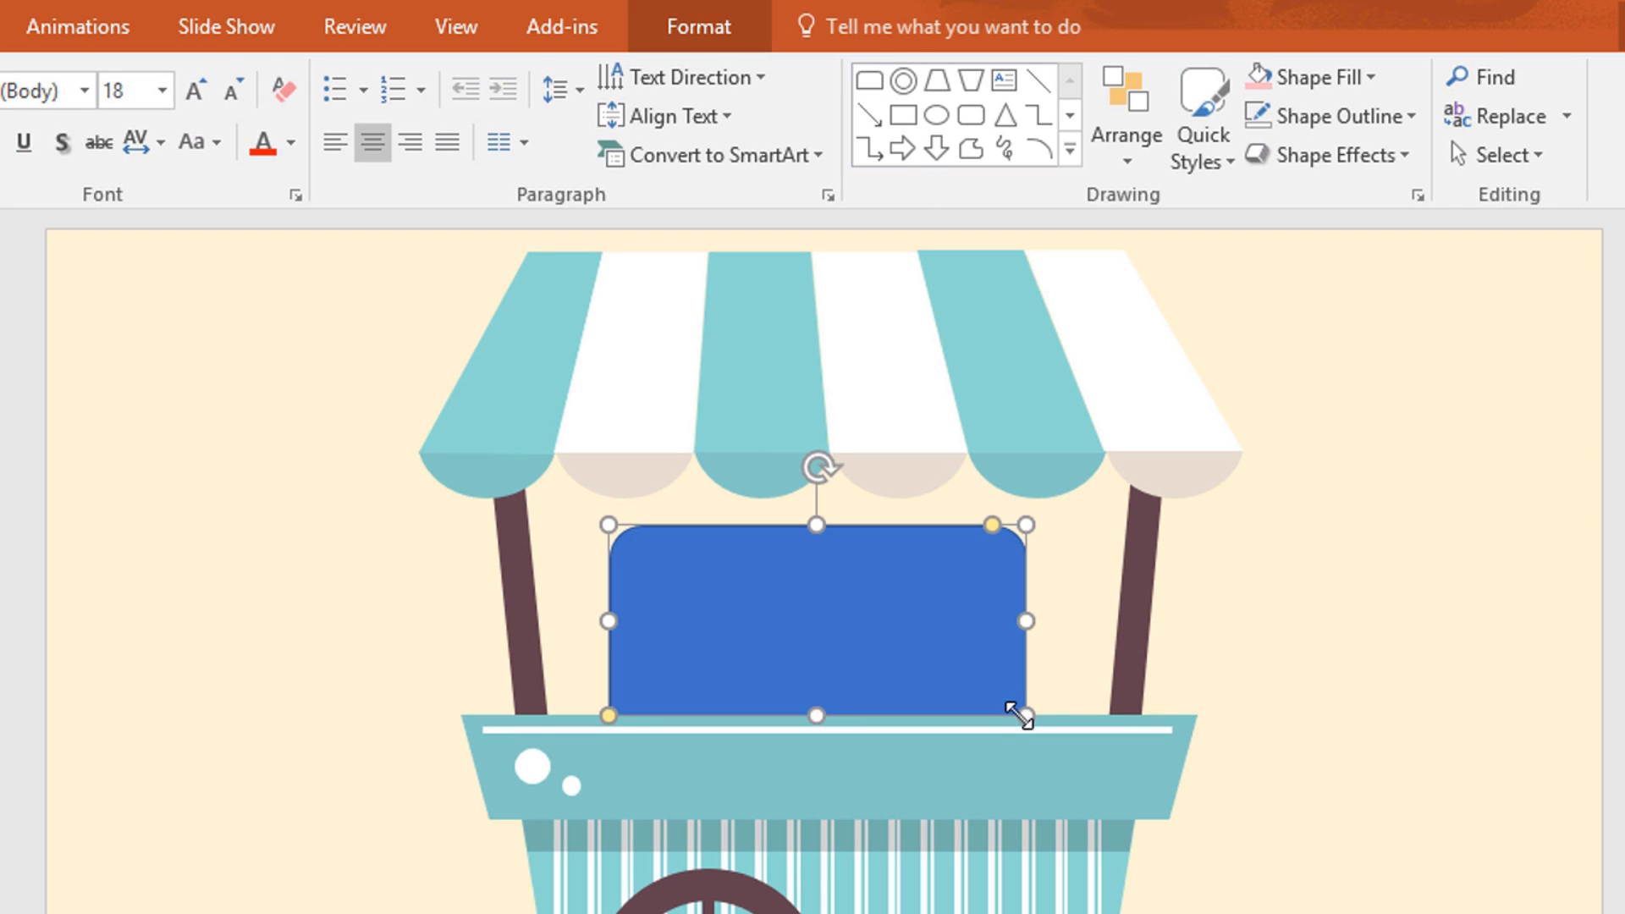
pyautogui.click(674, 40)
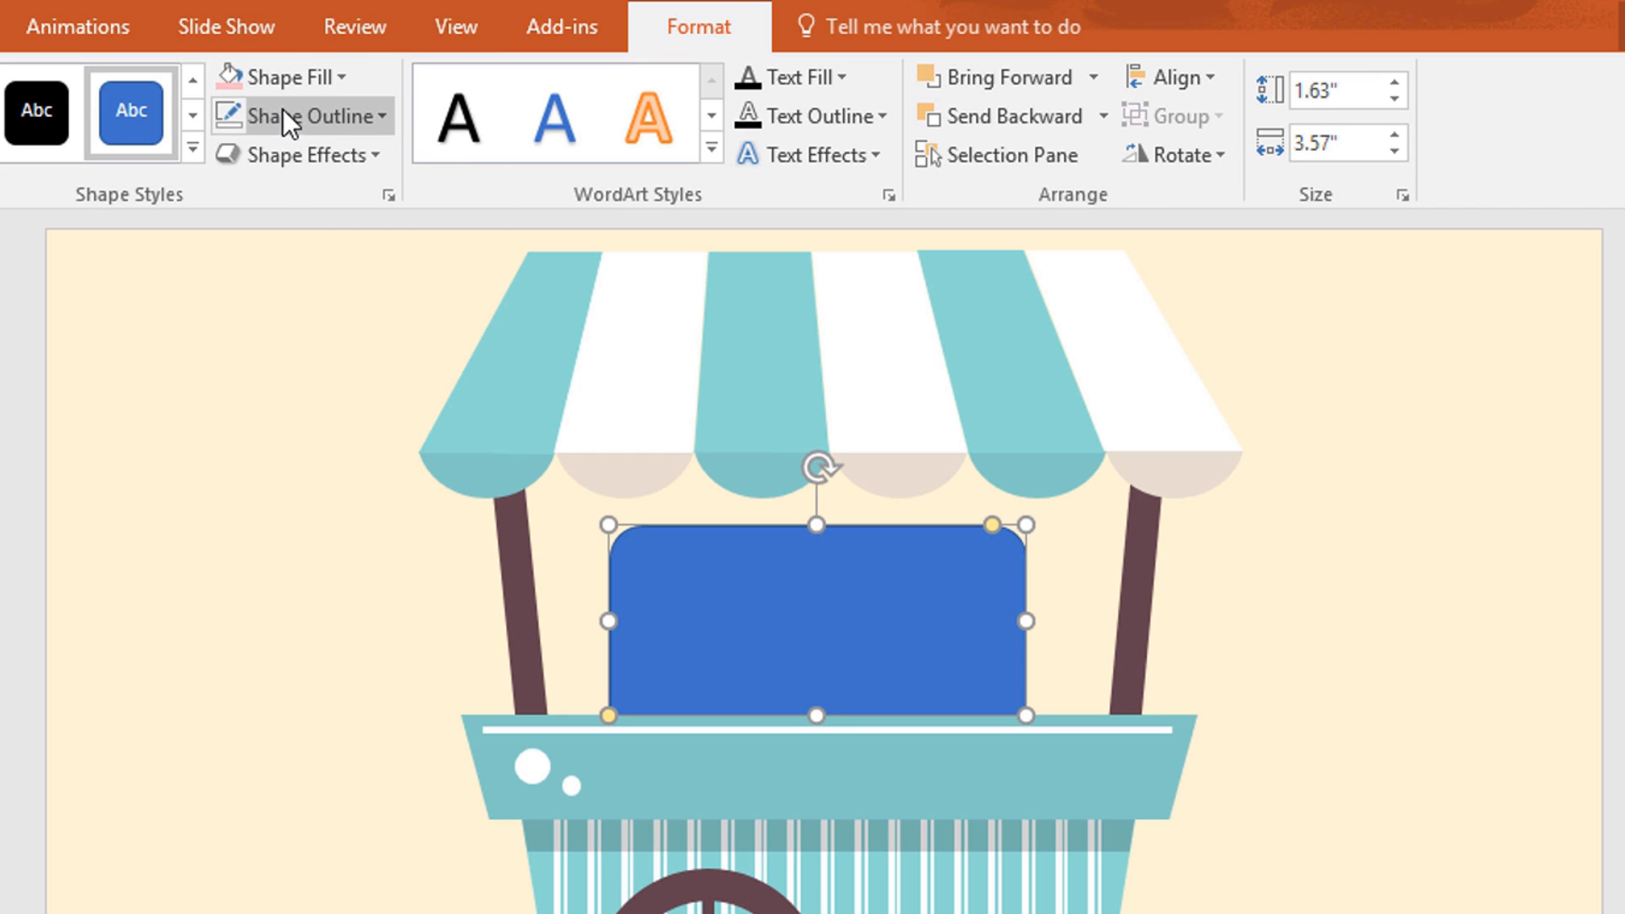
pyautogui.click(282, 112)
pyautogui.click(228, 193)
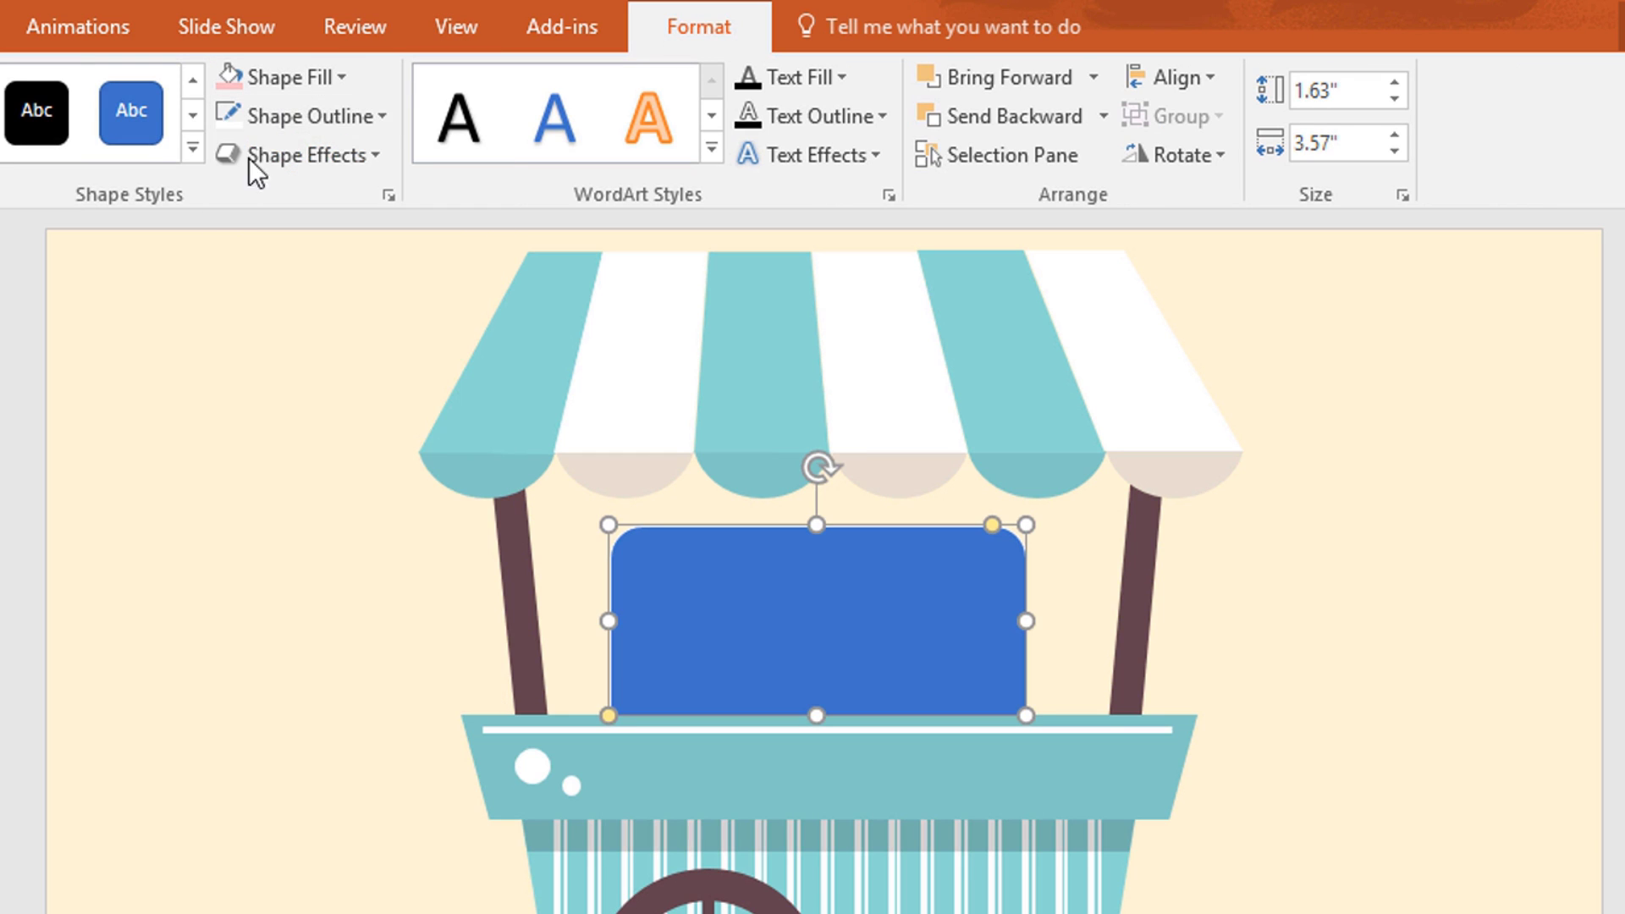
# Step: Thicken the case outline to 4½ pt and fill it white at 62% transparency
pyautogui.click(318, 119)
pyautogui.moveTo(379, 606)
pyautogui.click(668, 859)
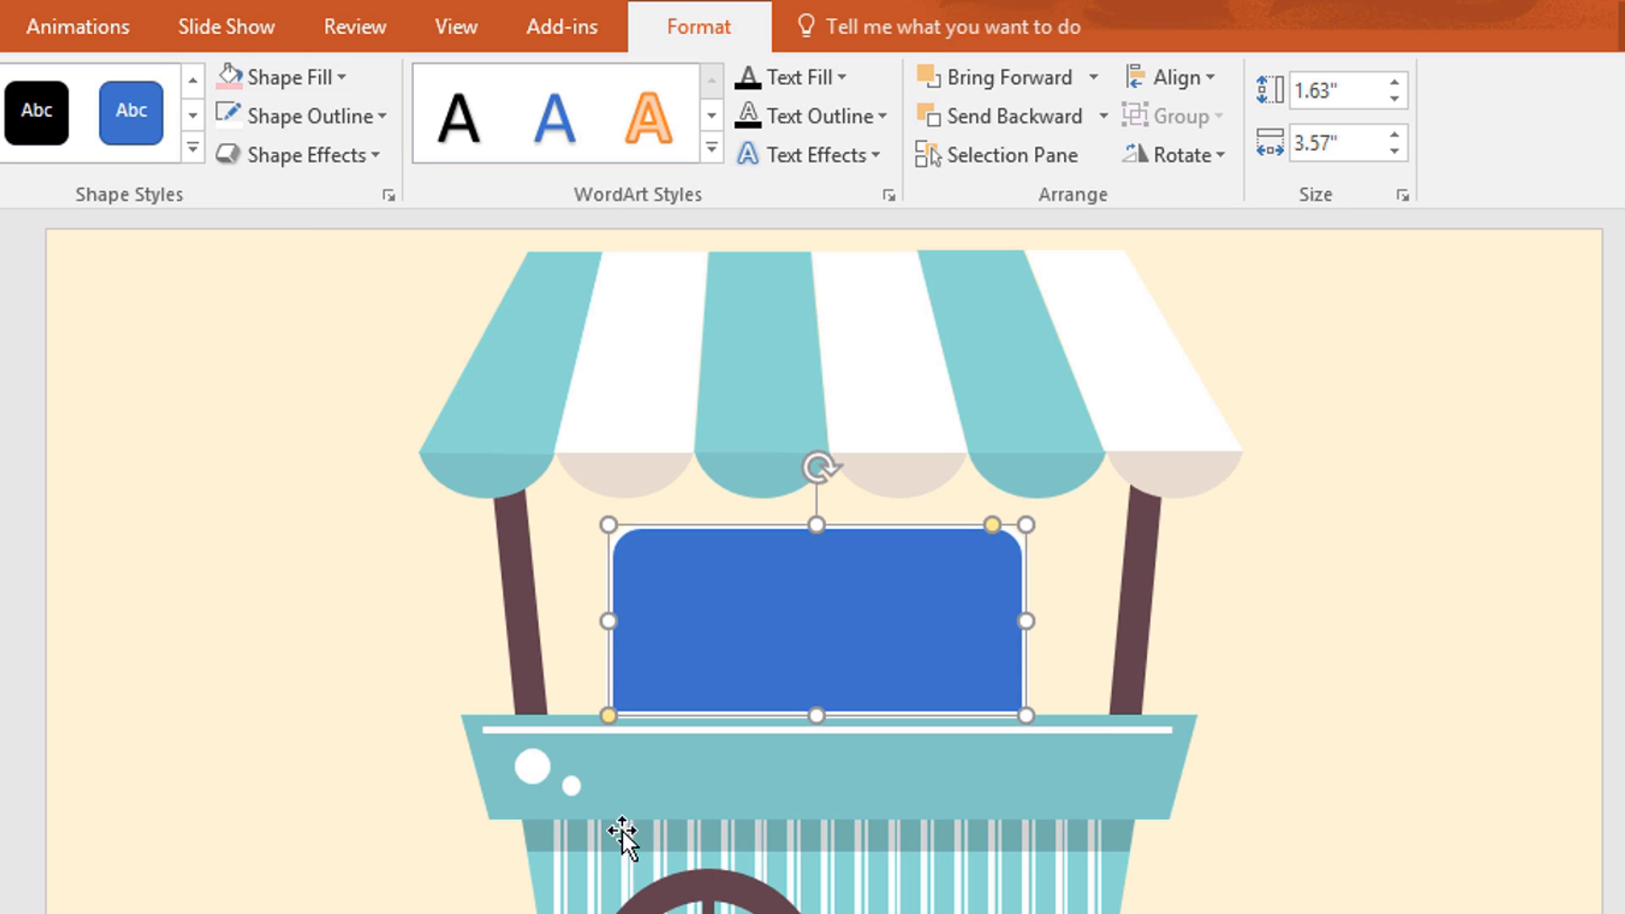
pyautogui.click(286, 67)
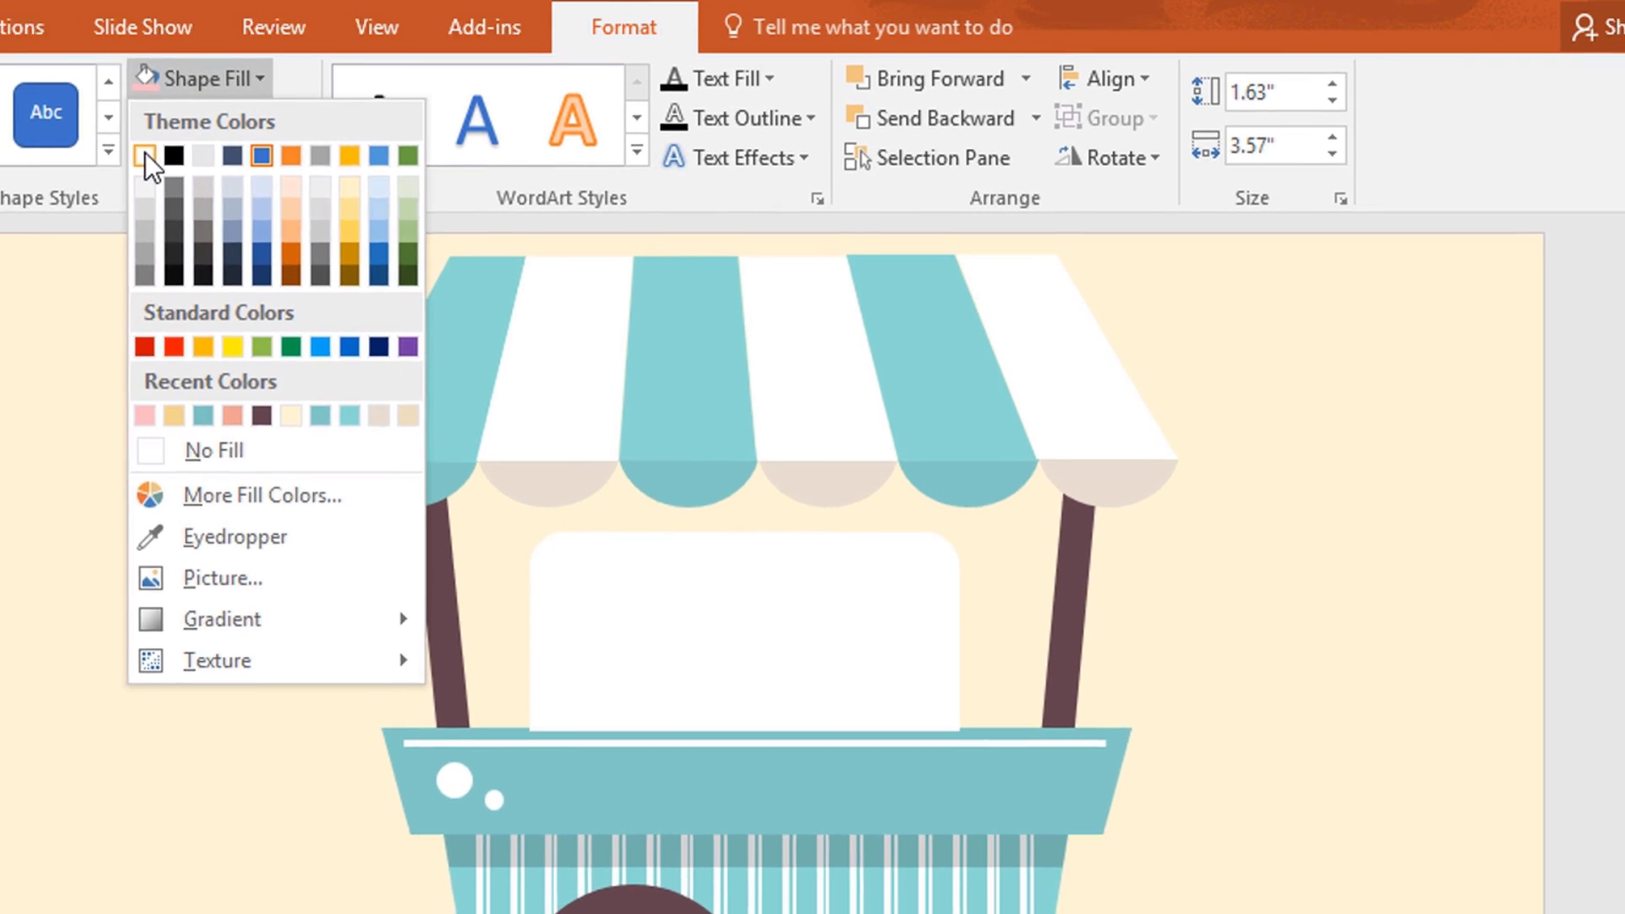
pyautogui.click(229, 152)
pyautogui.click(203, 204)
pyautogui.moveTo(1346, 809); pyautogui.dragTo(1393, 826)
# Step: Group the display case together with the four ice creams
pyautogui.click(1002, 693)
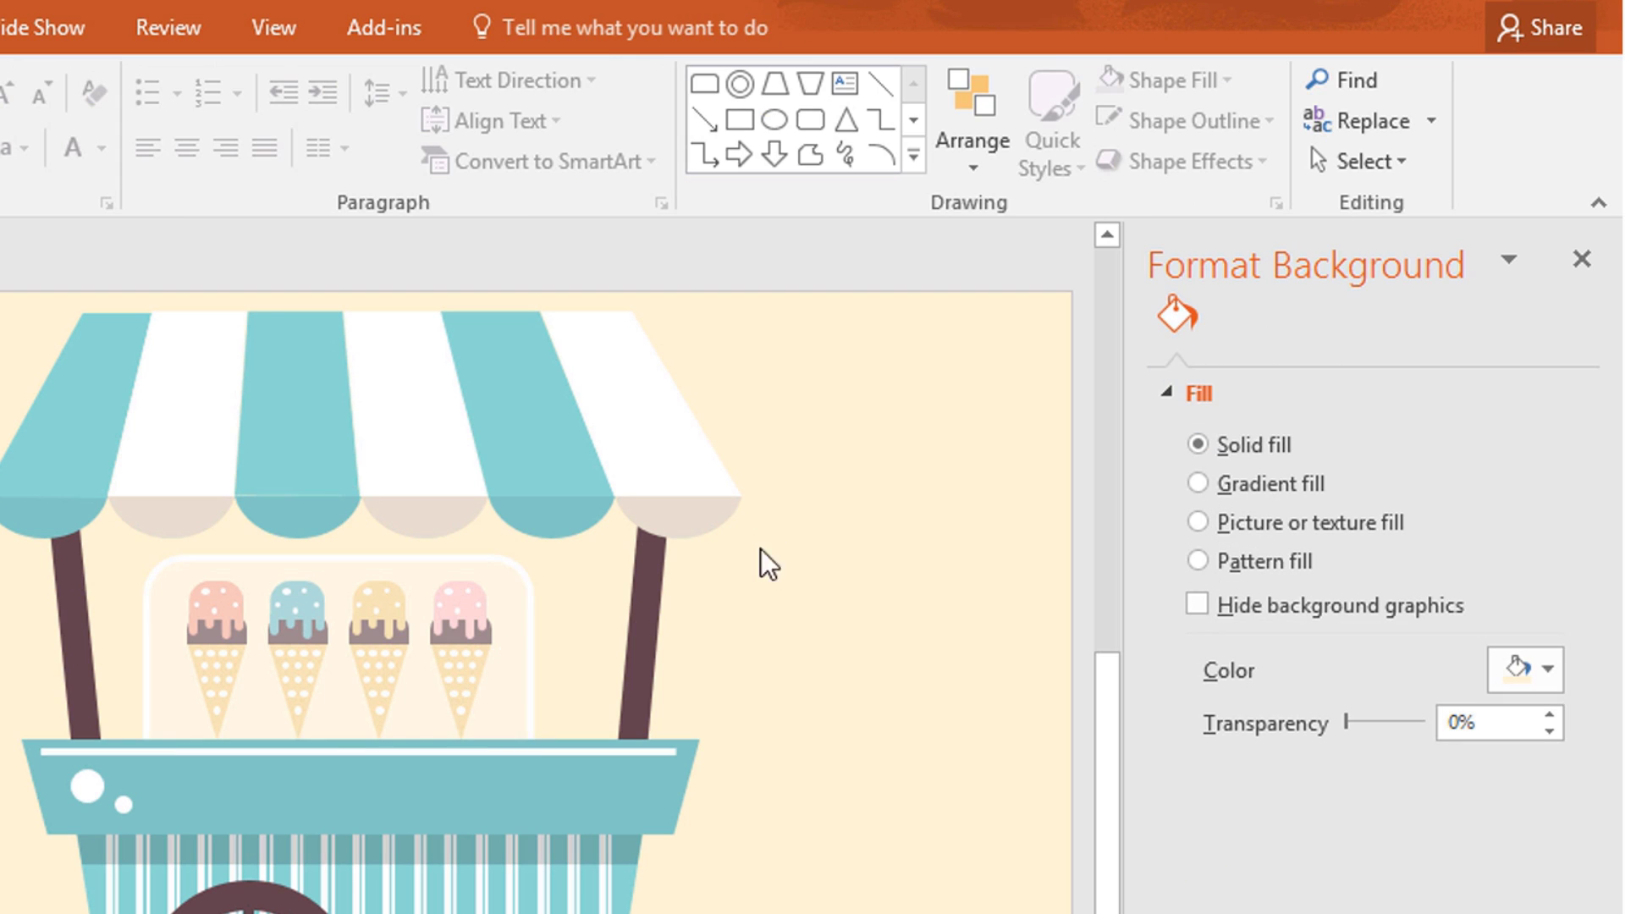
pyautogui.moveTo(767, 508); pyautogui.dragTo(12, 832)
pyautogui.hotkey('ctrl', 'g')
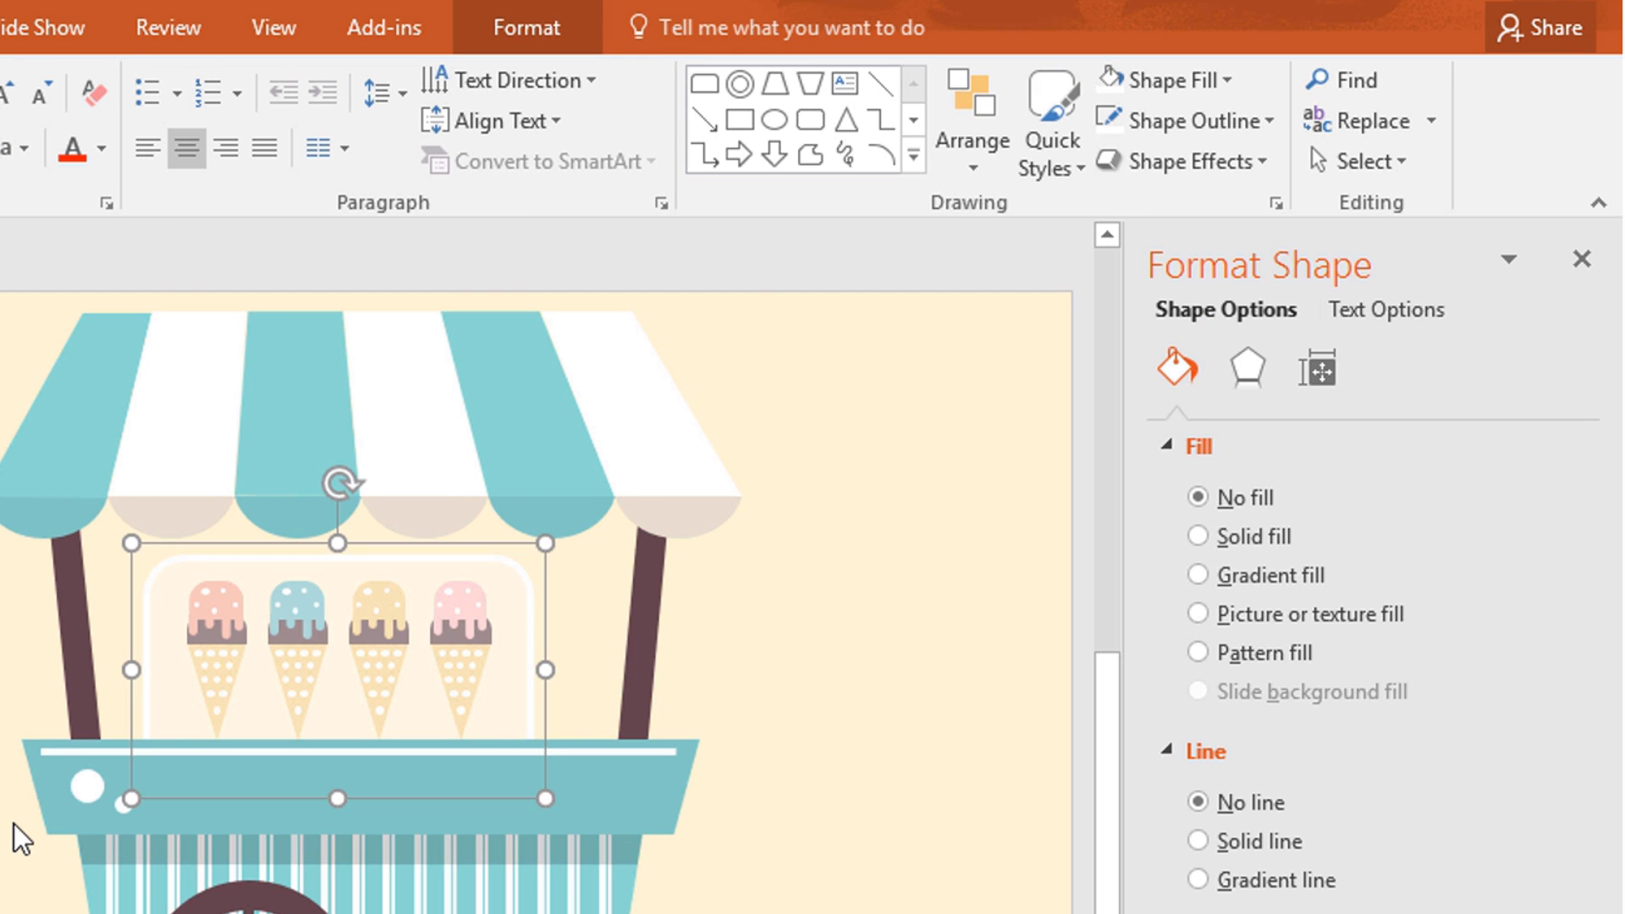
pyautogui.click(13, 825)
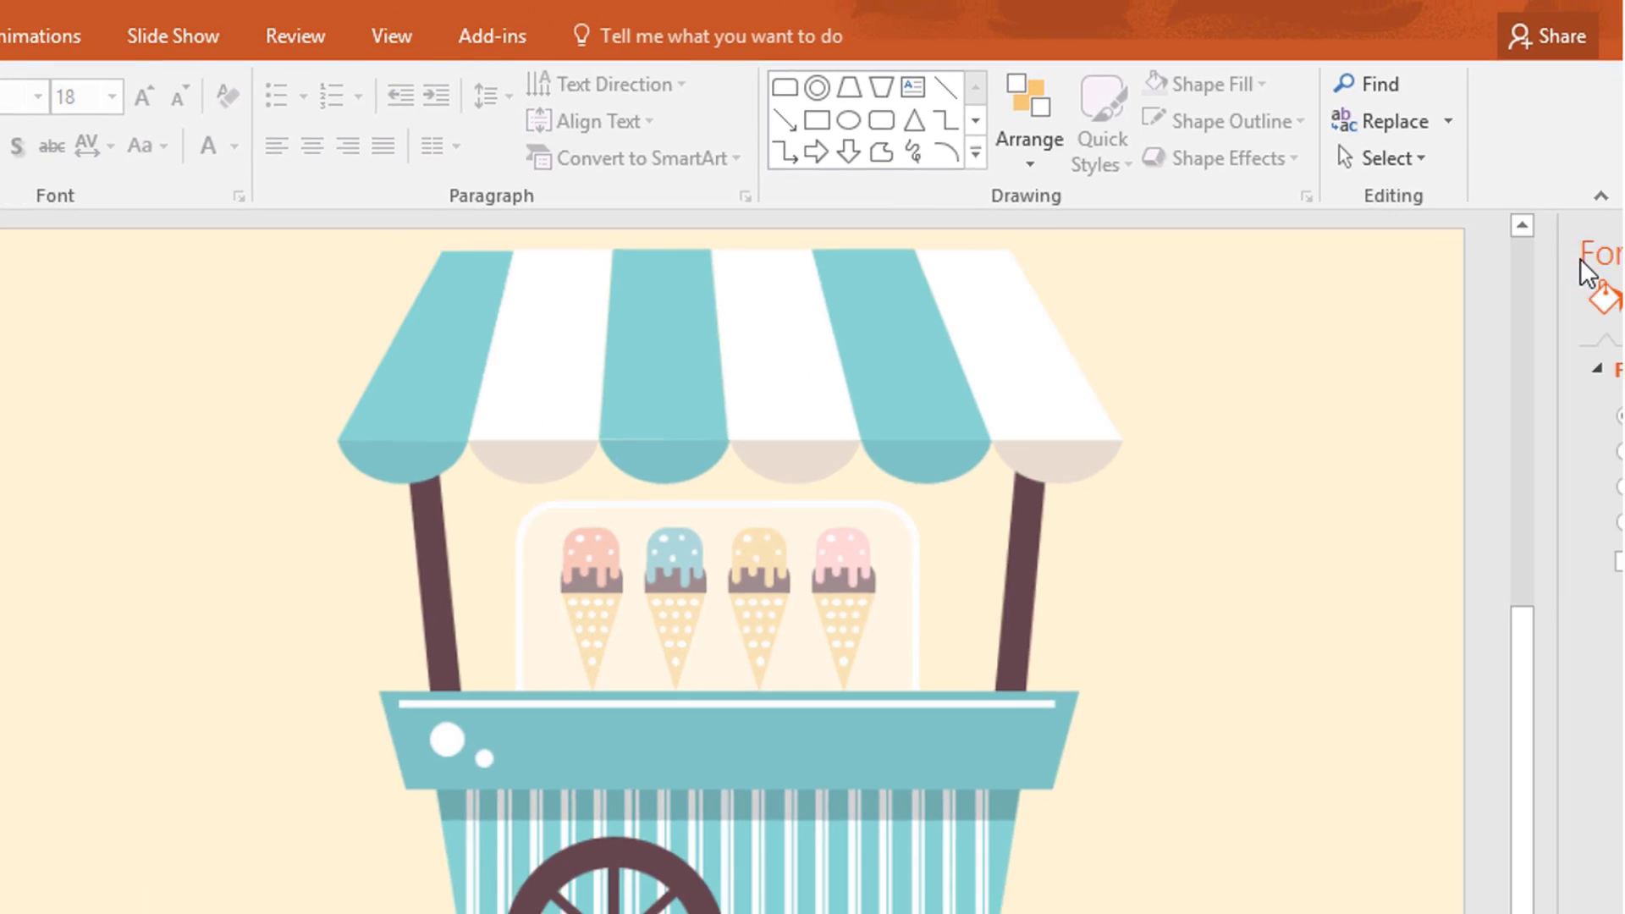